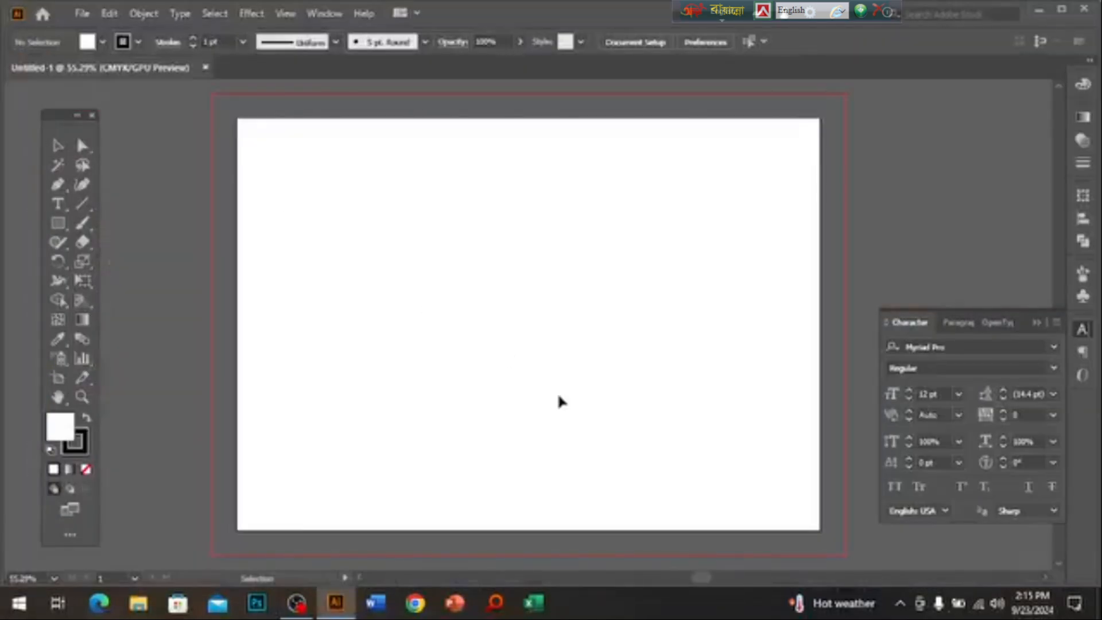
Drag the DL envelope template image from the desktop onto the blank Untitled-1 artboard.
scroll(516, 394, down, 2)
scroll(517, 394, up, 2)
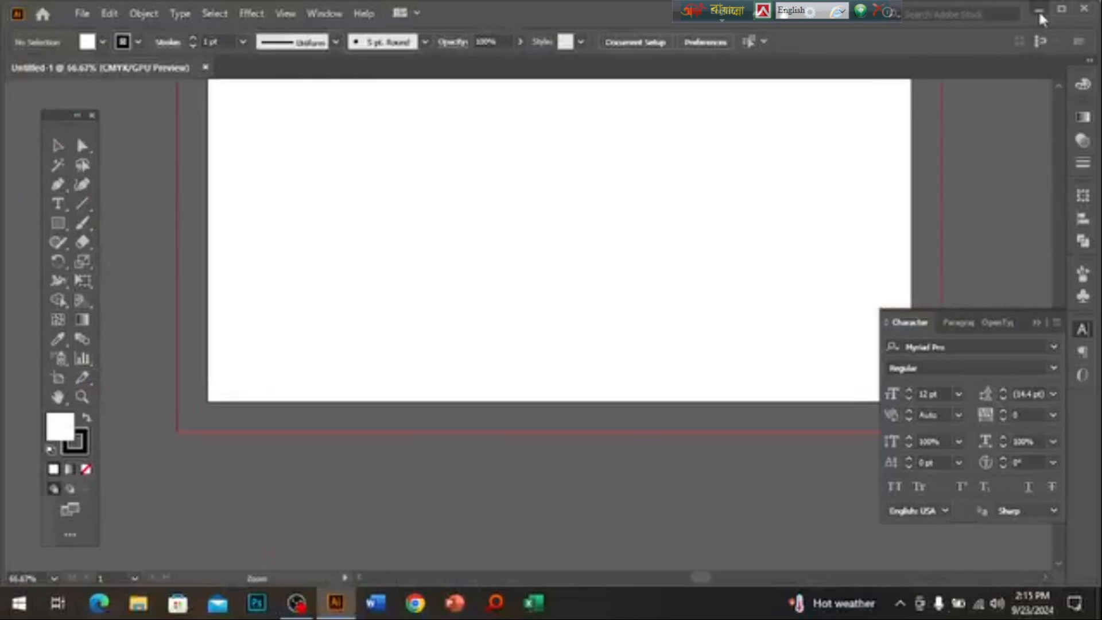
click(1038, 9)
drag(271, 499, 475, 350)
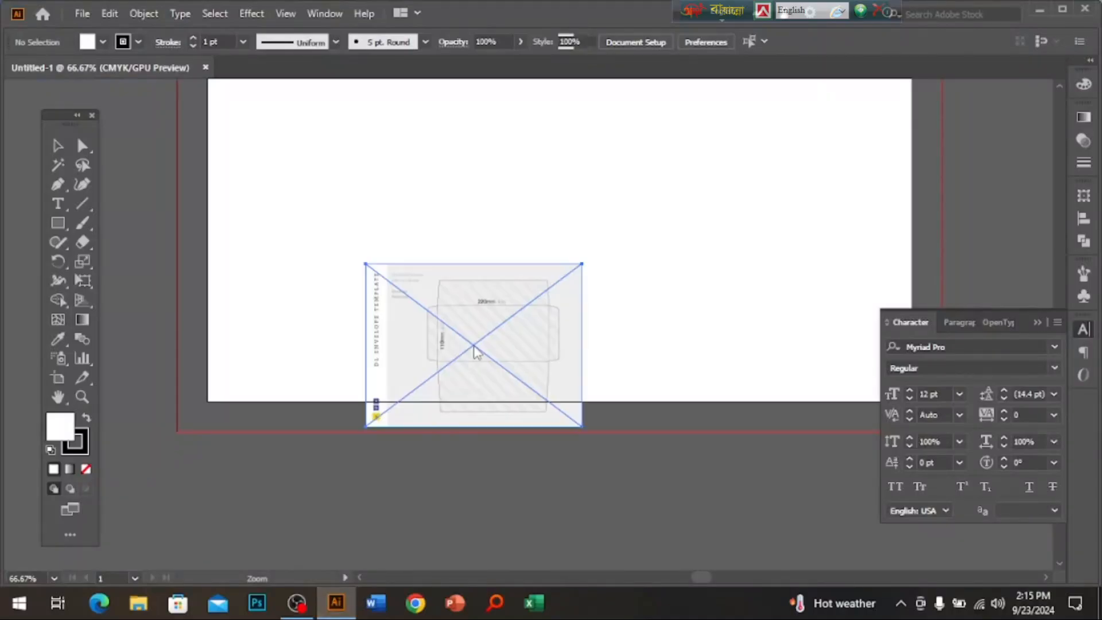
Rescale the placed envelope template image using its bounding box.
scroll(546, 345, down, 1)
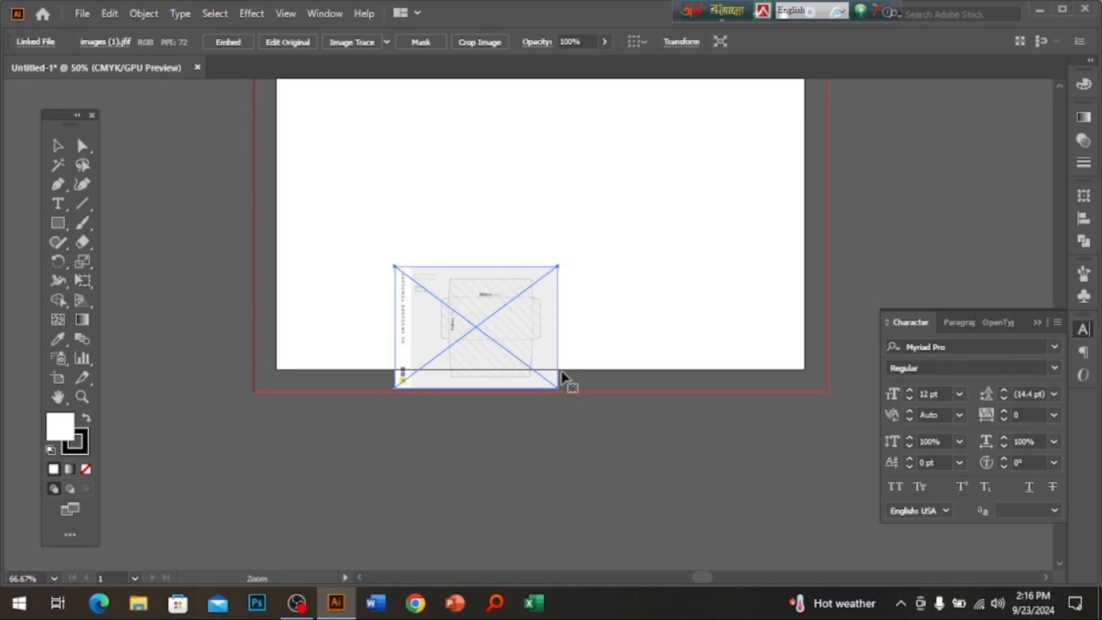
click(566, 325)
click(549, 328)
drag(557, 330, 791, 328)
scroll(574, 304, up, 1)
ctrl+alt+click(578, 310)
ctrl+alt+click(578, 310)
ctrl+alt+click(578, 310)
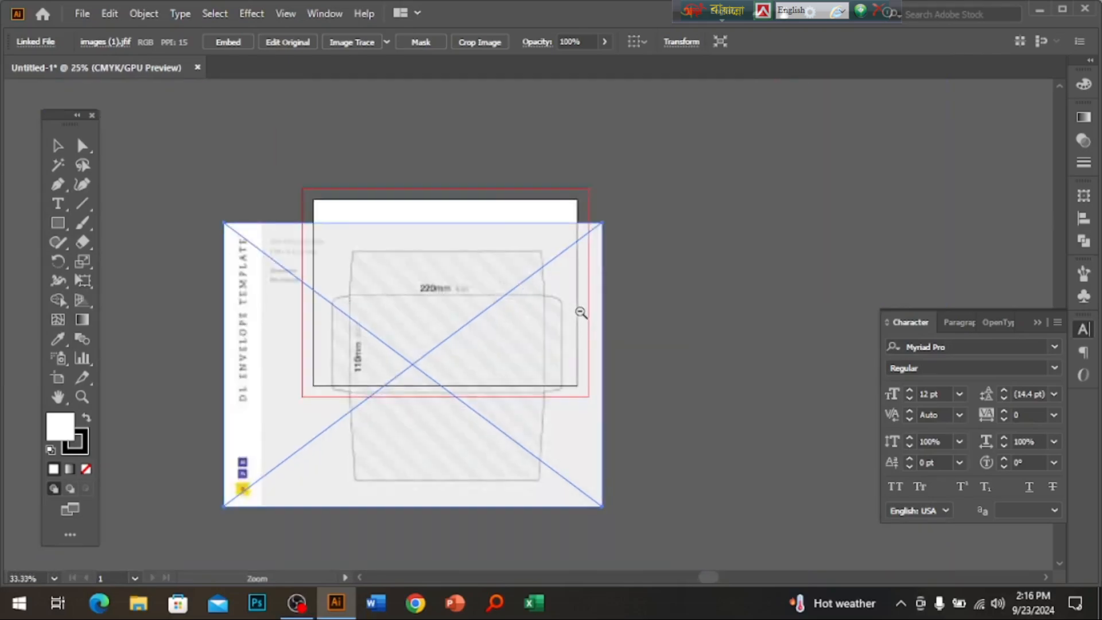
Move the template left of the artboard, snapping its right edge to the bleed.
drag(490, 337, 345, 346)
drag(218, 336, 245, 280)
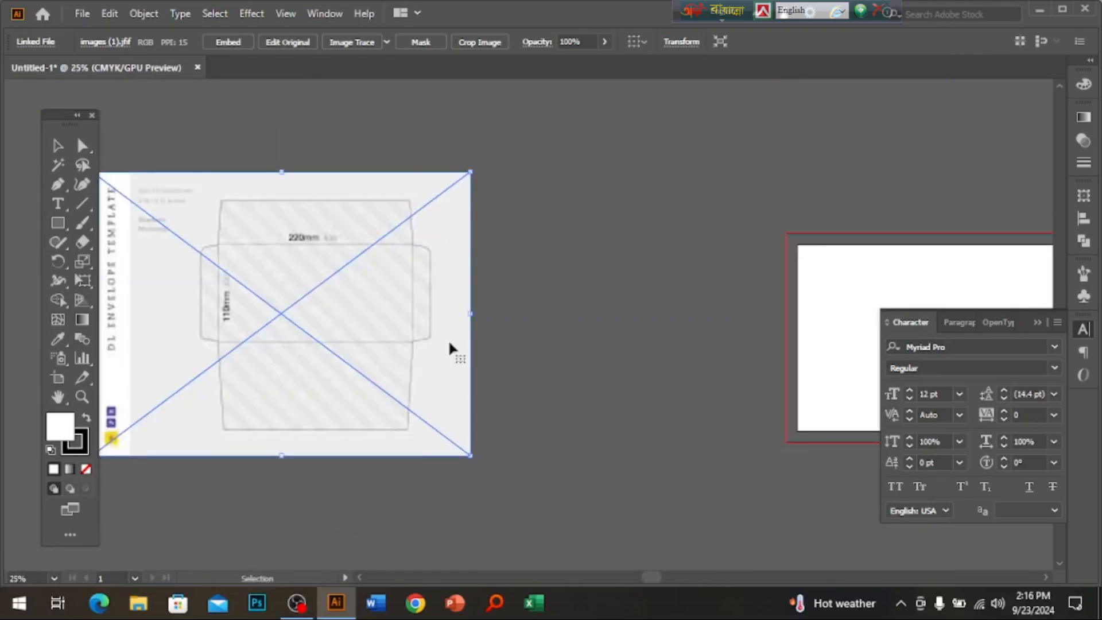
drag(449, 339, 352, 351)
drag(773, 371, 560, 362)
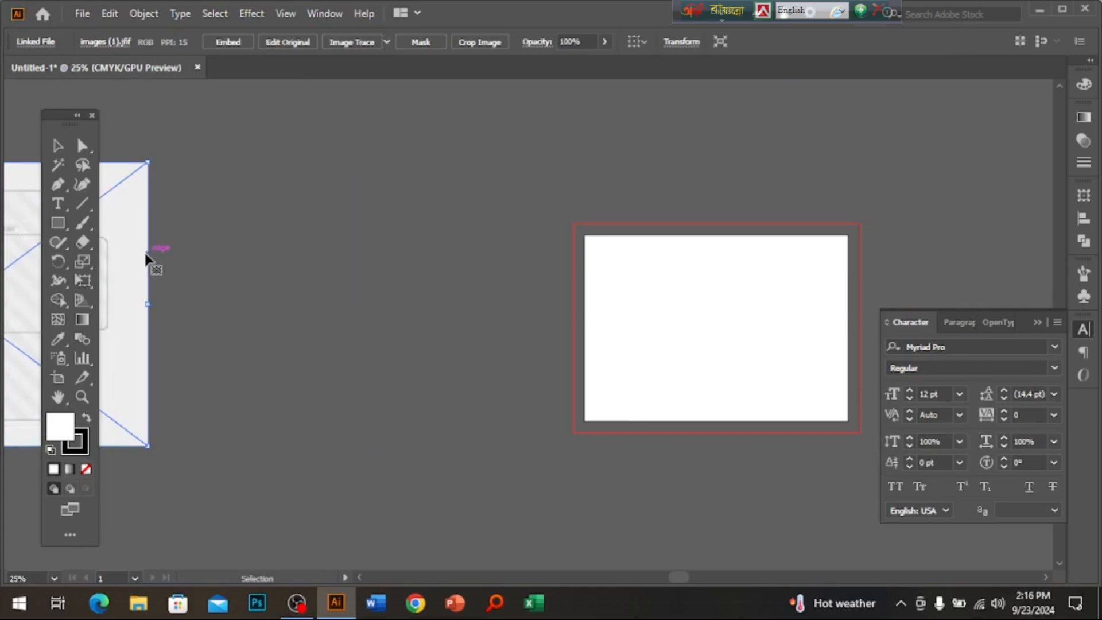
drag(153, 263, 500, 296)
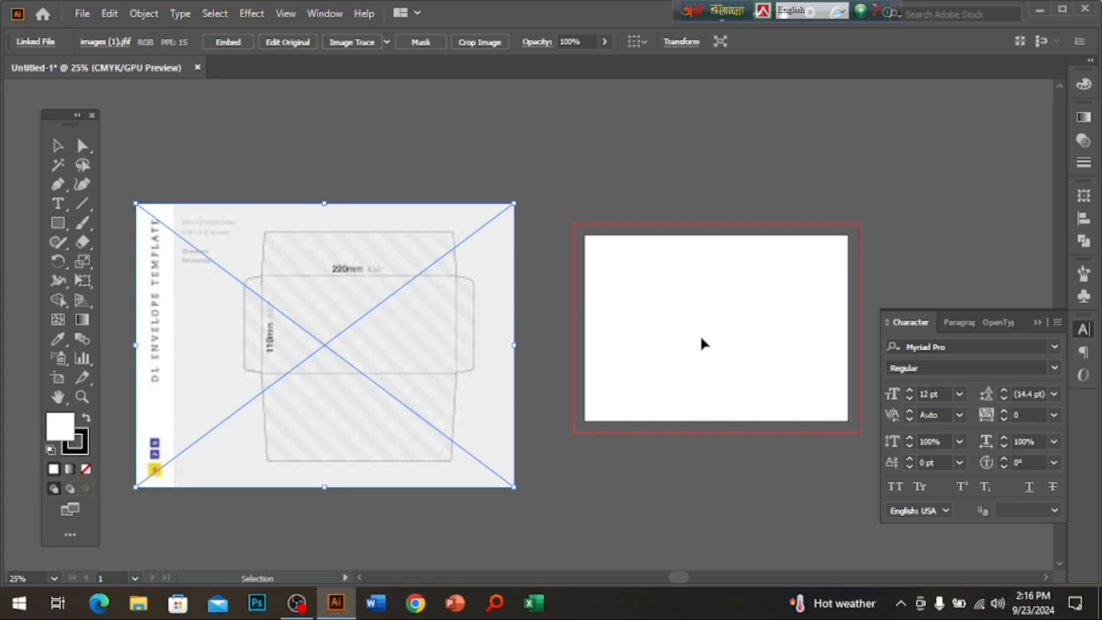
drag(443, 365, 557, 356)
scroll(561, 343, right, 3)
key(z)
click(561, 344)
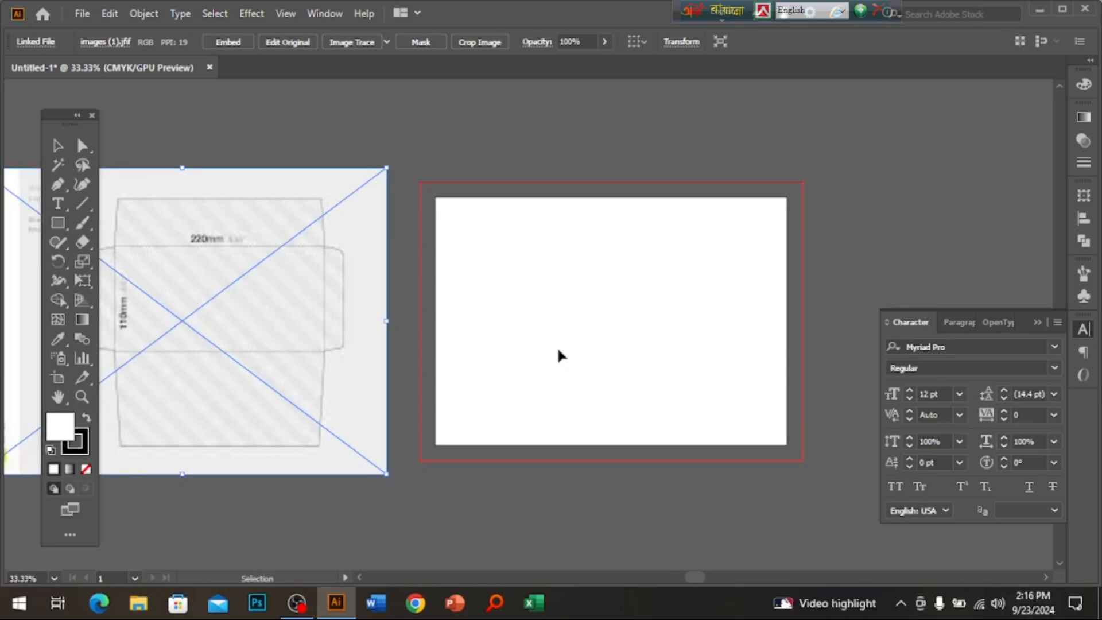
Draw a rectangle across the artboard with the Rectangle tool.
click(59, 223)
drag(181, 306, 253, 313)
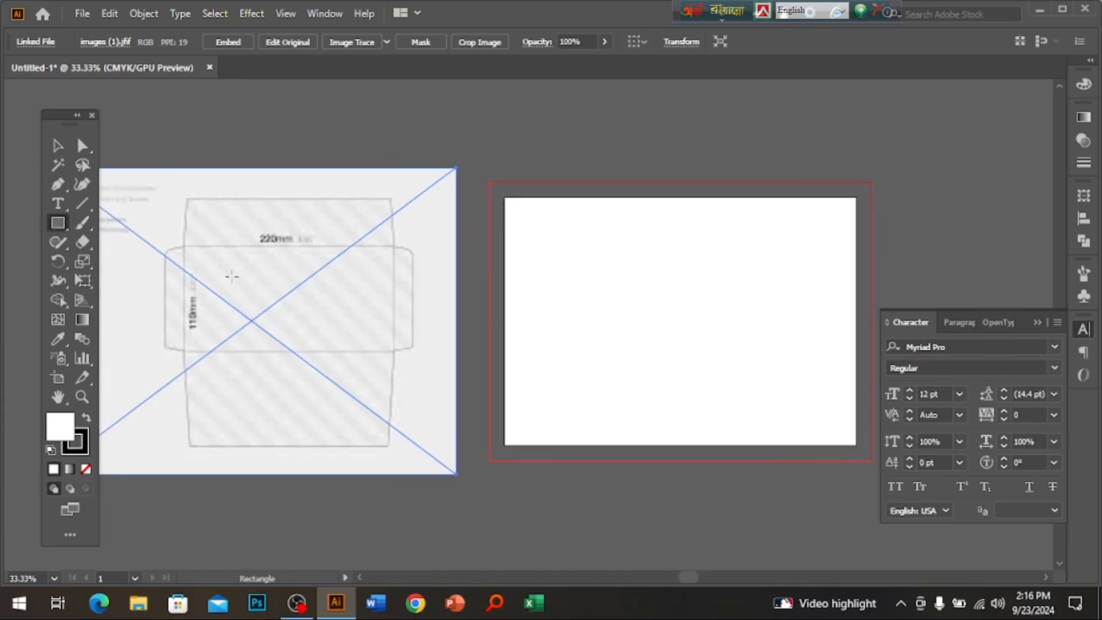
mouse_move(505, 278)
mouse_down()
mouse_move(773, 381)
mouse_move(771, 355)
mouse_up()
click(58, 145)
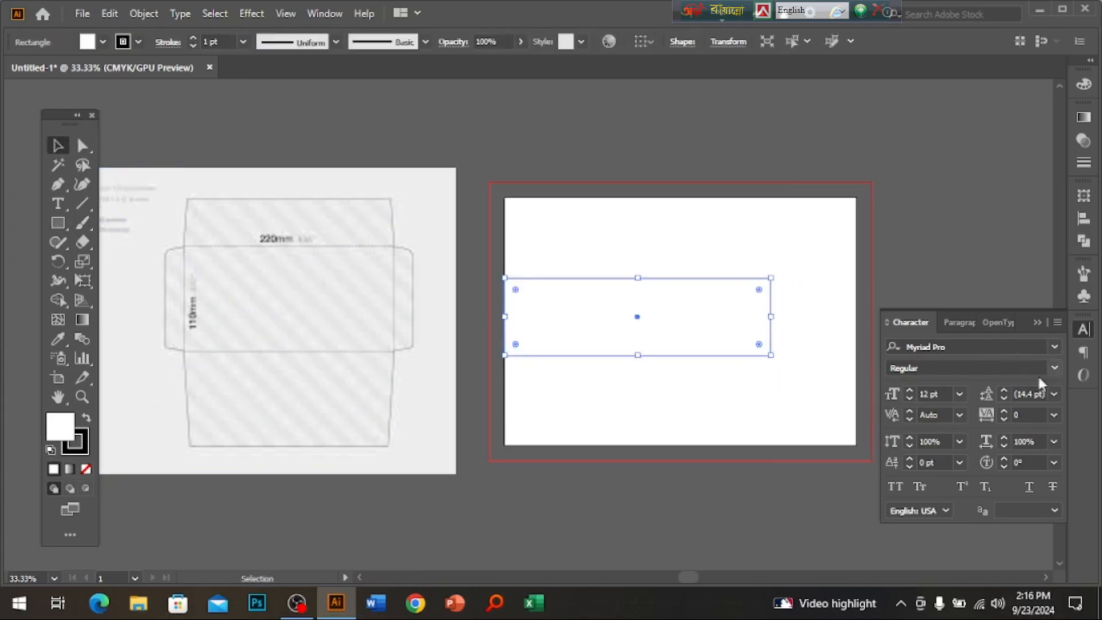
Size the rectangle to W 9 in by H 4.5 in and centre it on the artboard.
click(1084, 195)
click(1027, 212)
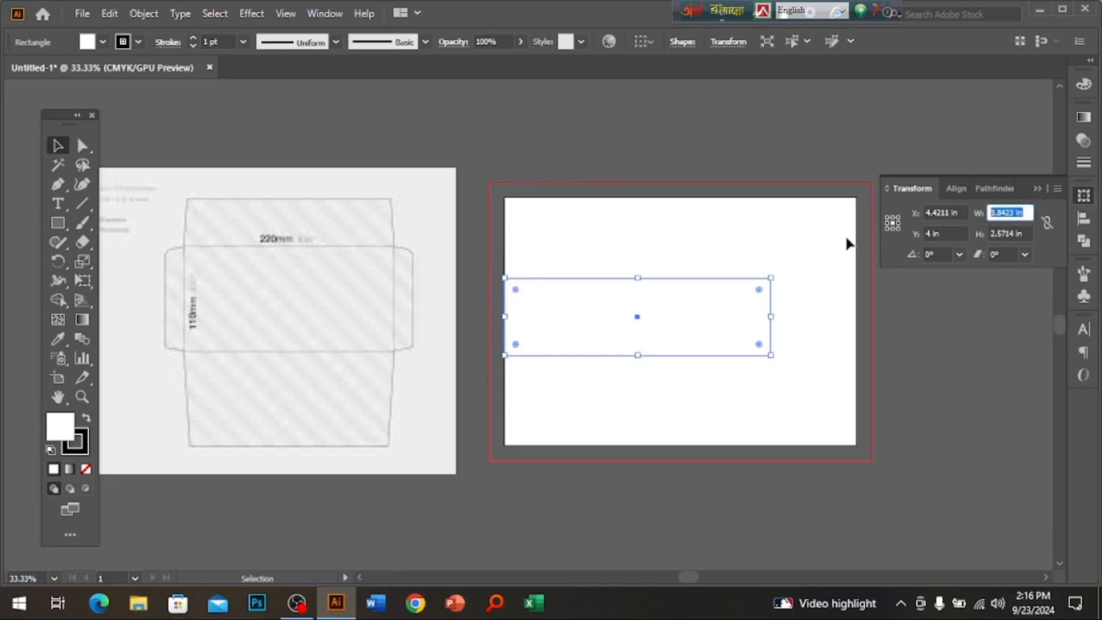
text(9)
key(Tab)
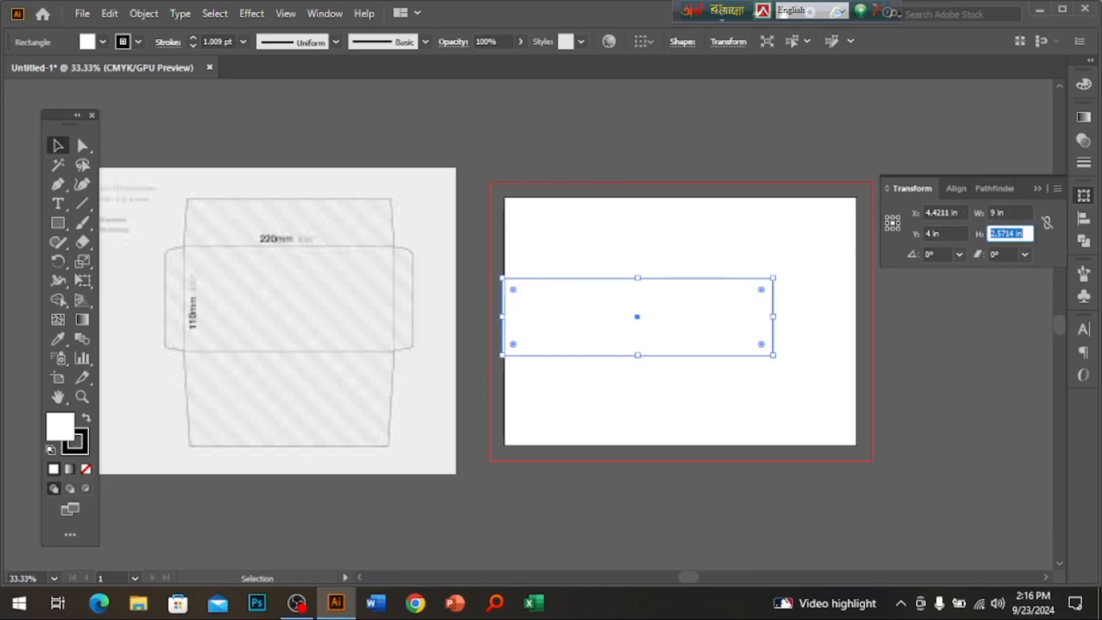
text(4.5)
key(Return)
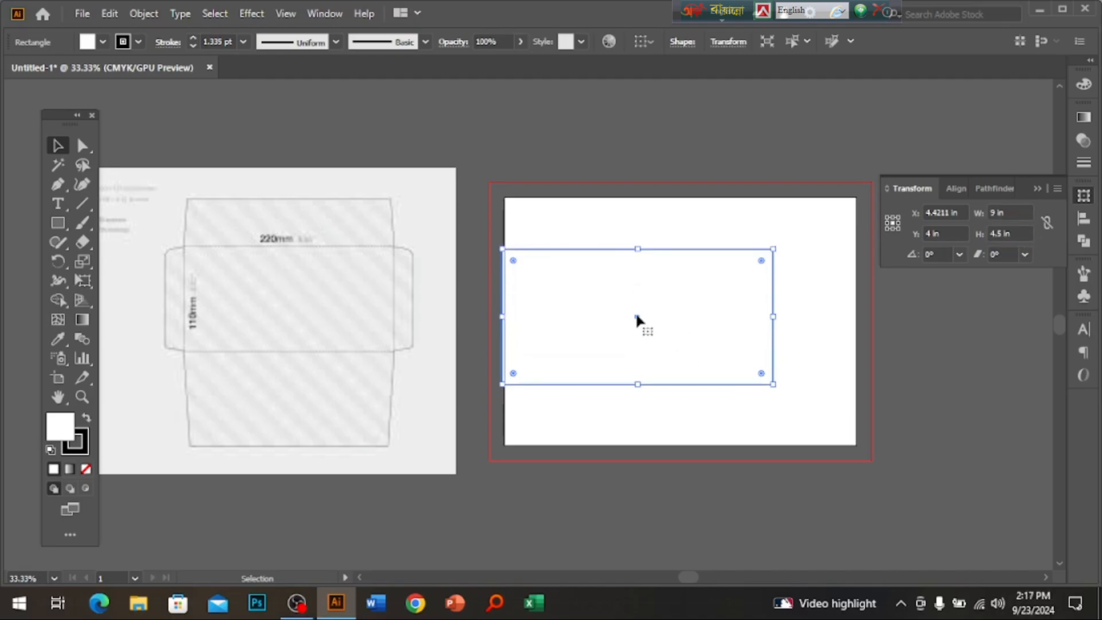
drag(636, 311, 673, 342)
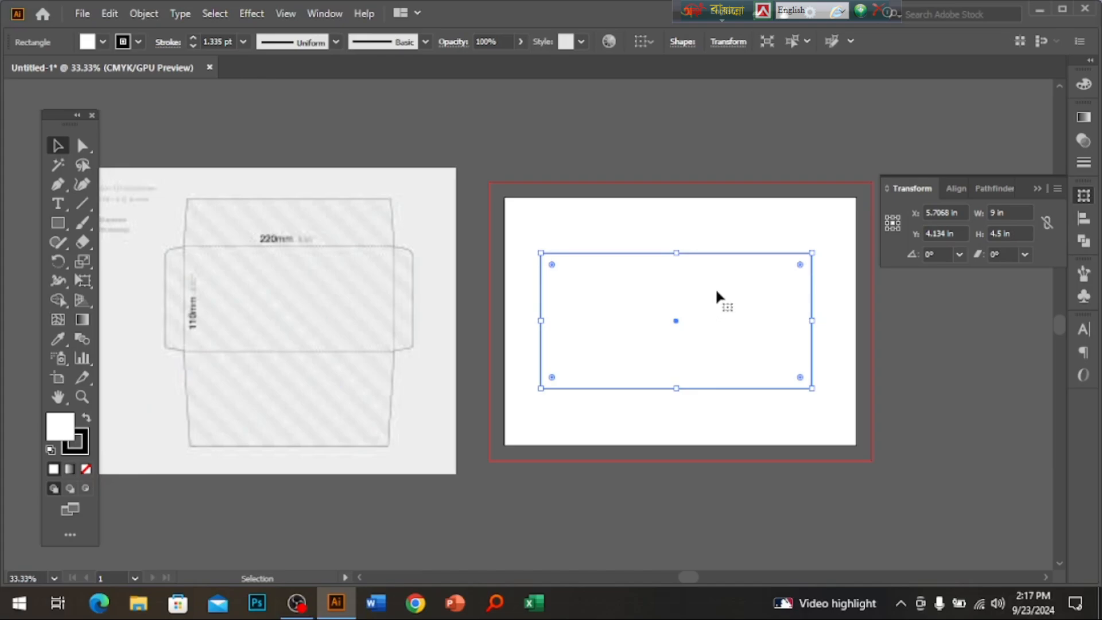
Alt-drag a copy of the rectangle to form a narrow strip along its left side.
ctrl+click(665, 347)
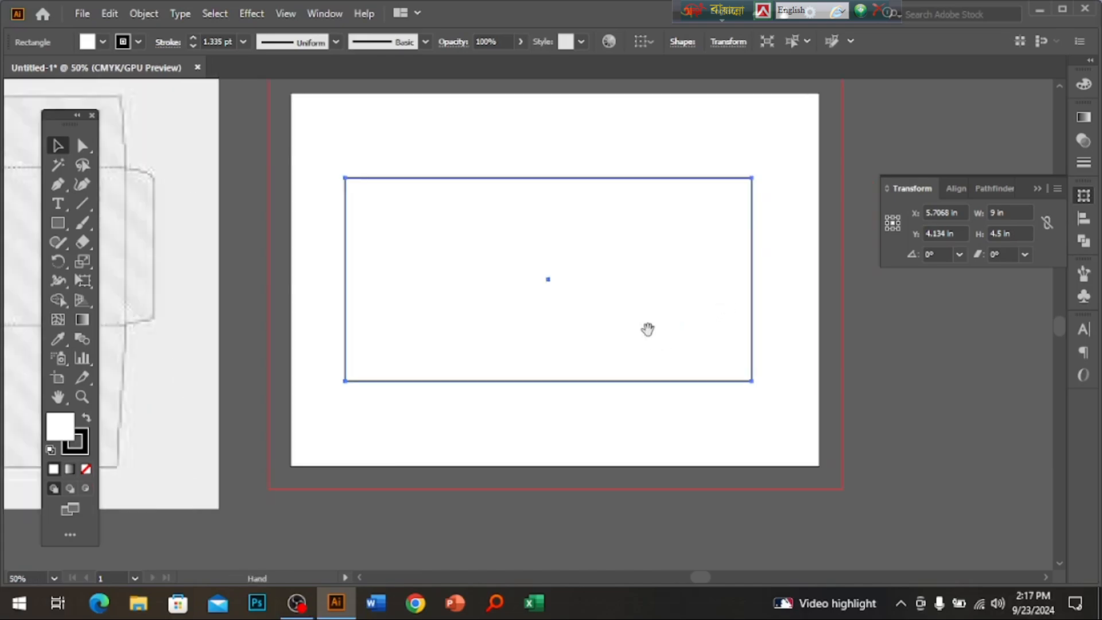
drag(646, 336, 666, 379)
drag(435, 337, 475, 366)
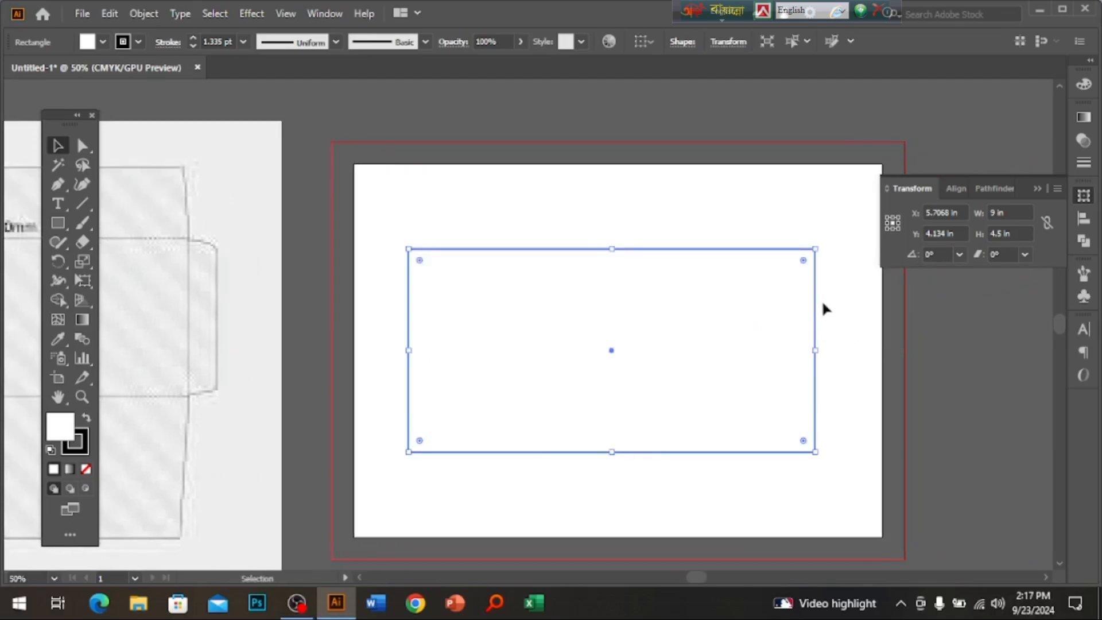
key(space)
drag(617, 347, 598, 373)
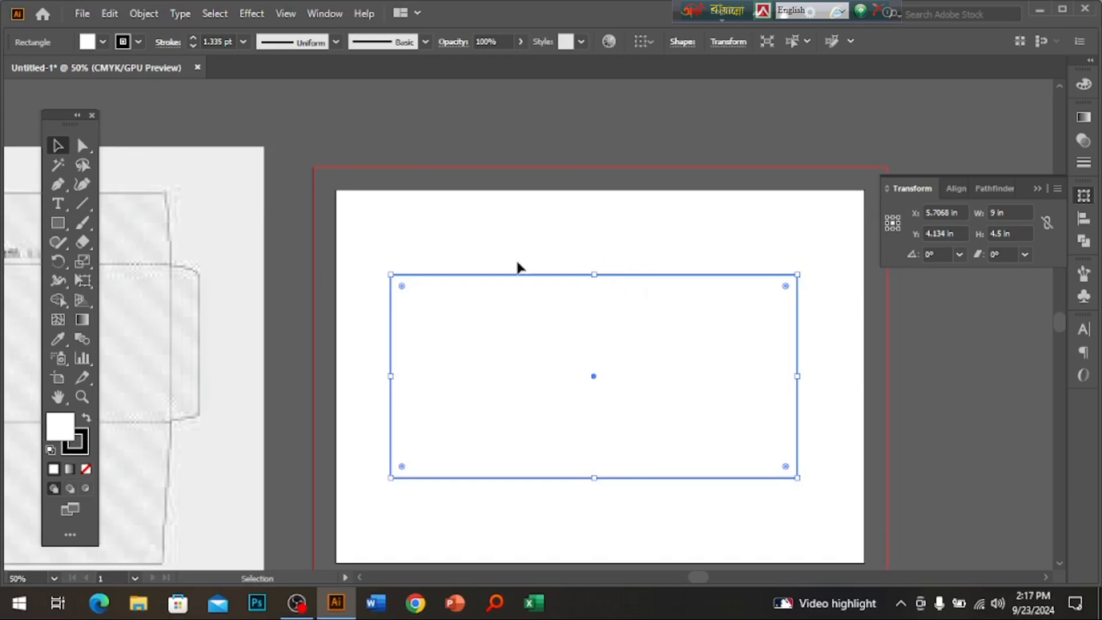
key(space)
drag(655, 399, 684, 345)
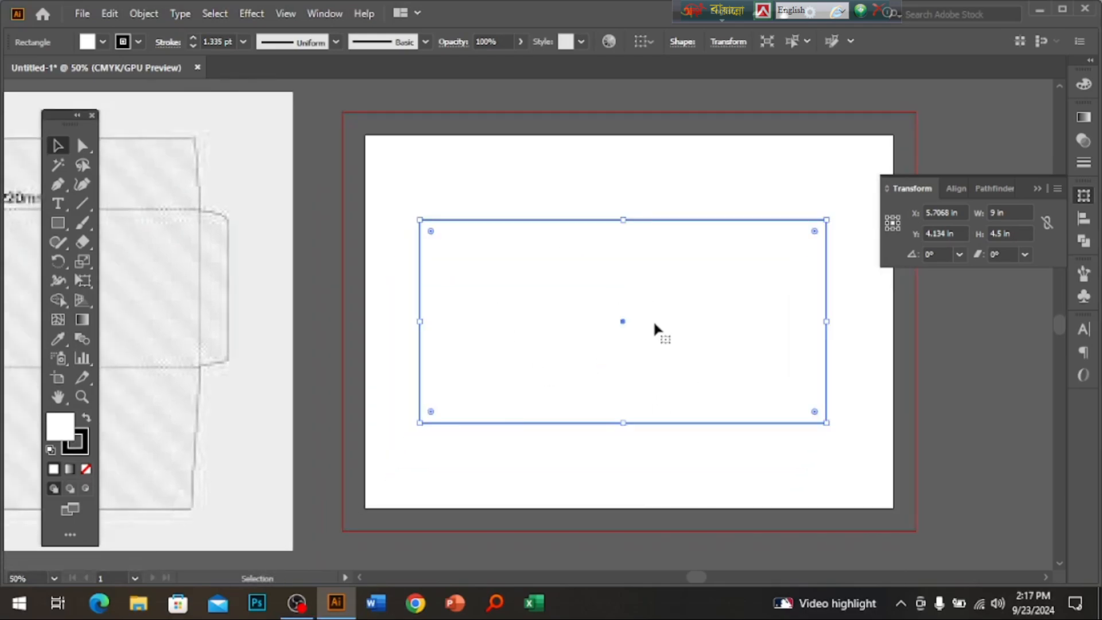
key(space)
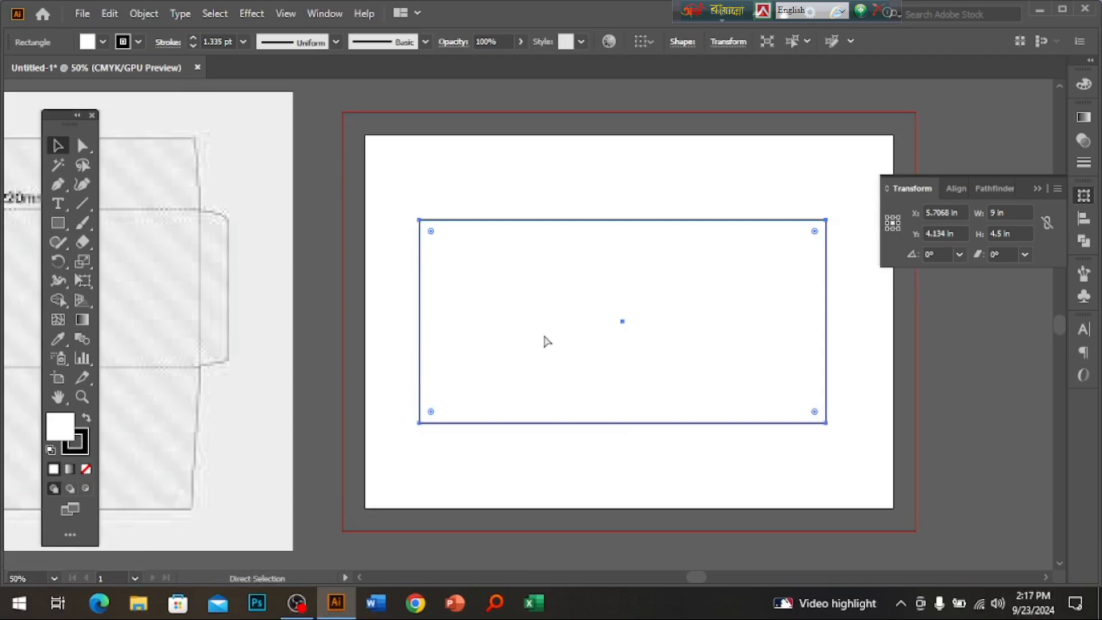
key(space)
drag(287, 339, 551, 344)
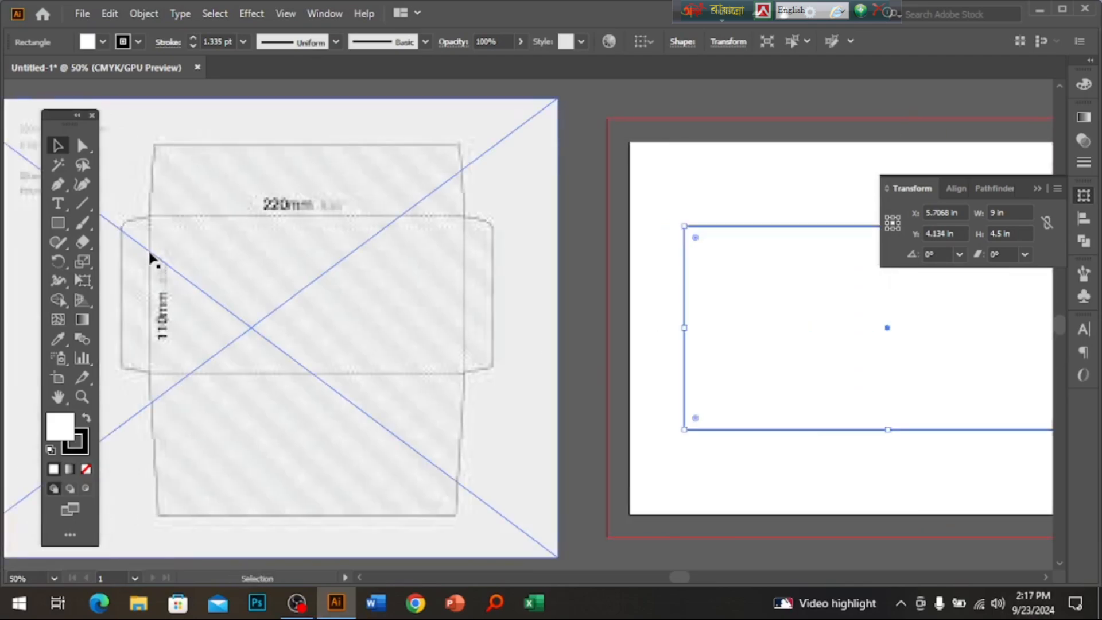
key(space)
drag(1004, 332, 832, 382)
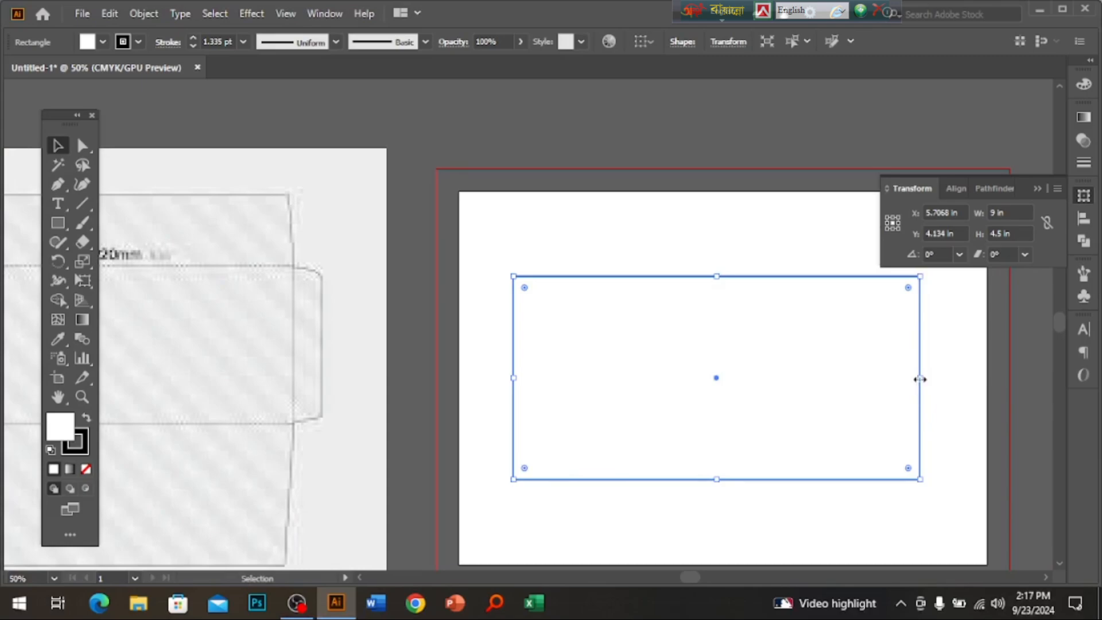
drag(919, 378, 468, 368)
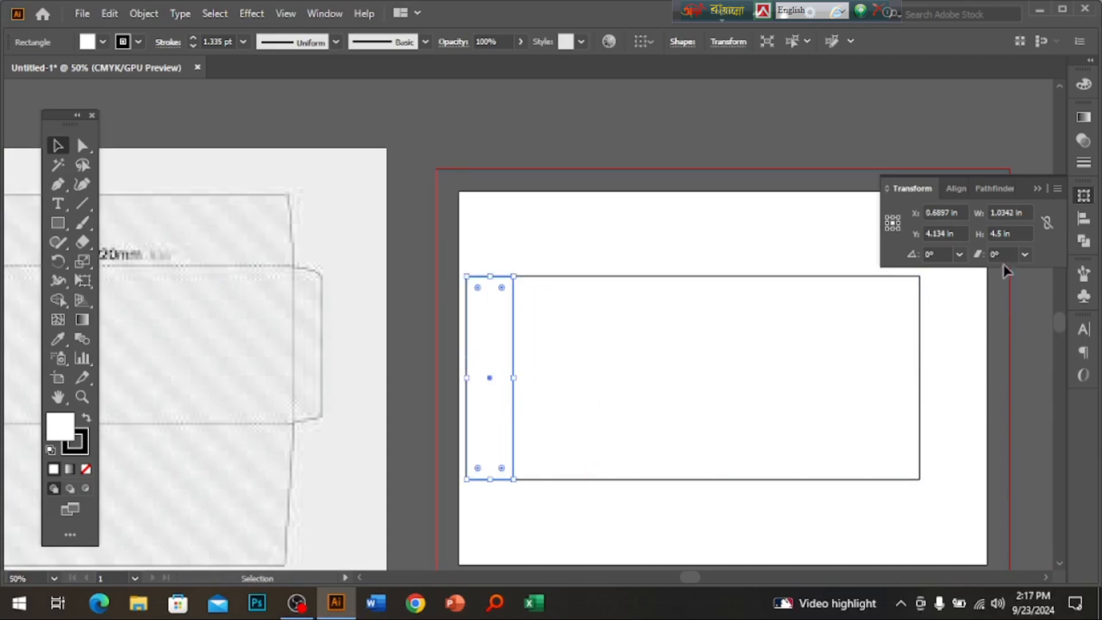
Create a matching narrow strip along the rectangle's right side.
drag(682, 390, 573, 396)
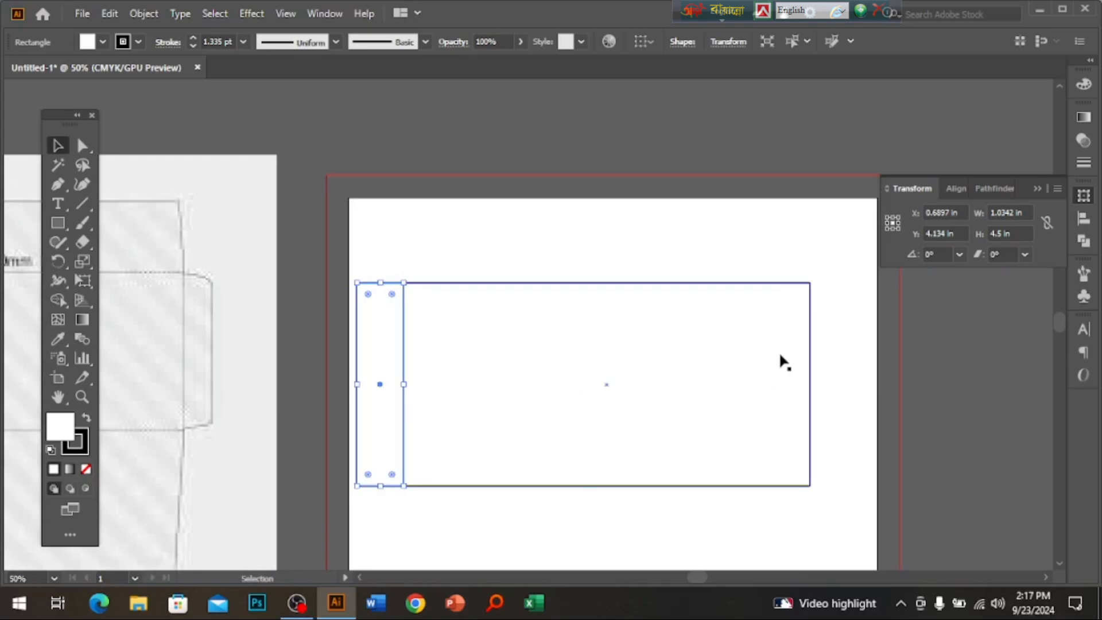
click(710, 395)
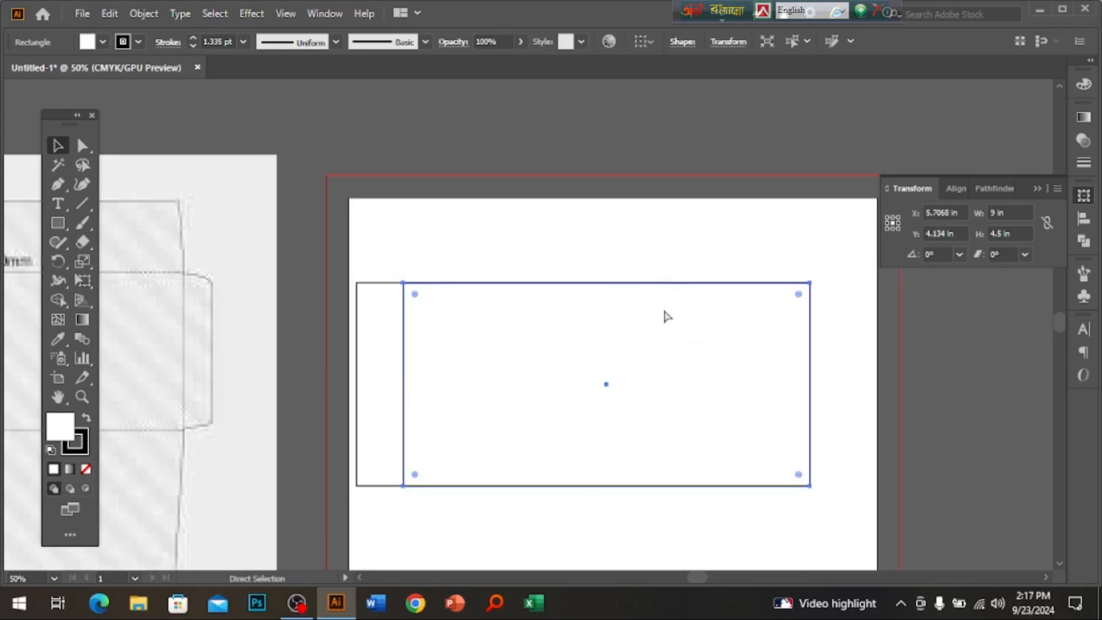
key(ctrl)
drag(406, 384, 866, 372)
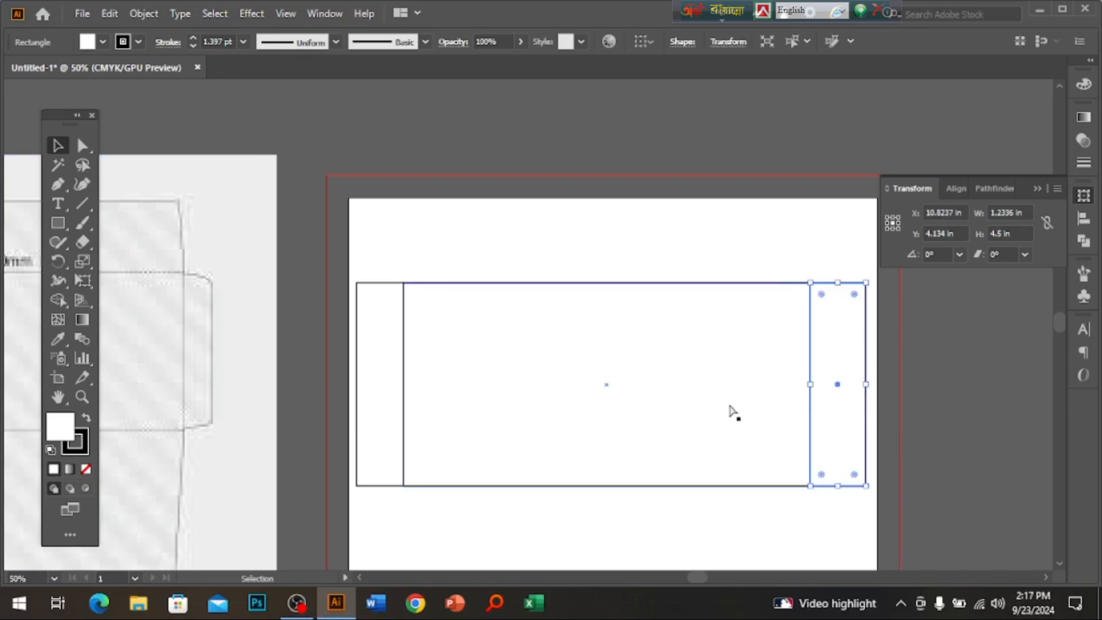
drag(609, 362, 682, 350)
drag(576, 301, 613, 313)
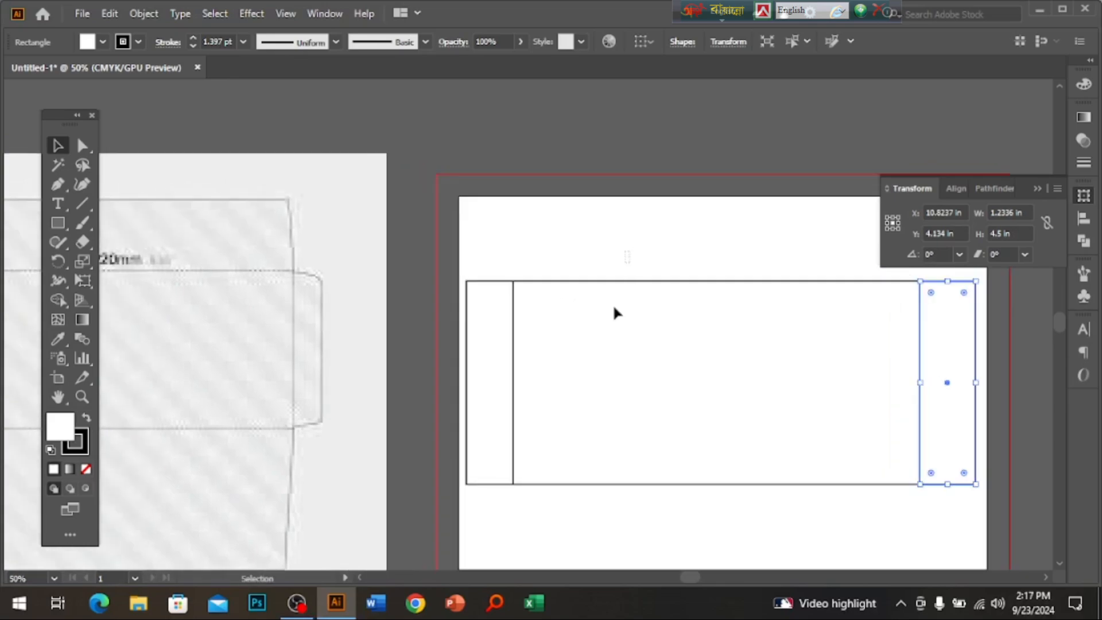
click(617, 363)
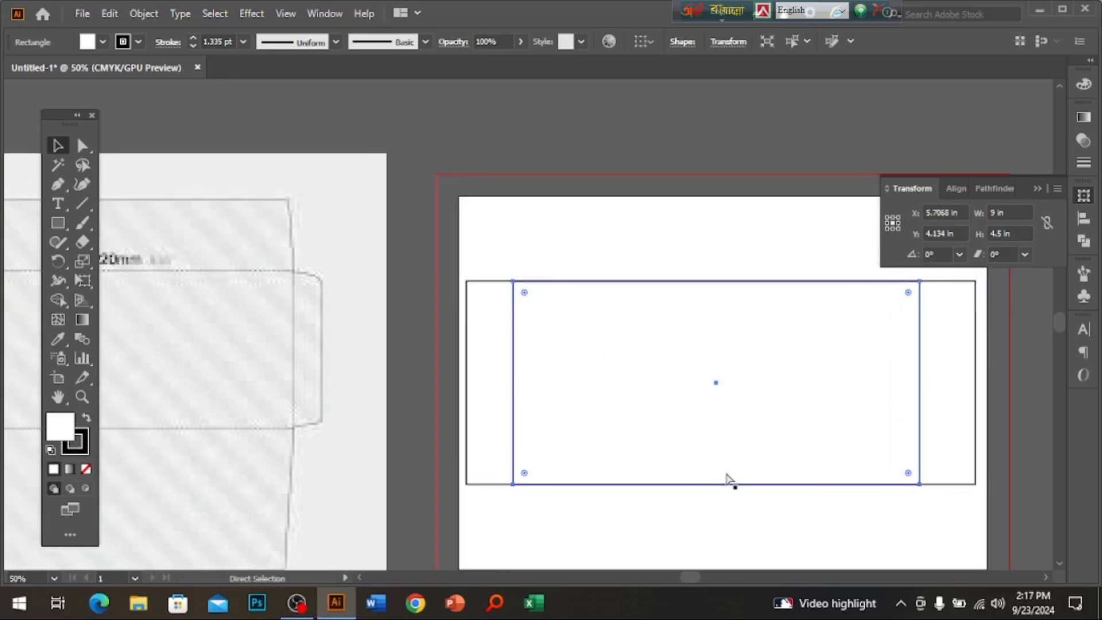
Make copies of the body rectangle to form a top flap and a bottom flap.
key(v)
drag(716, 485, 721, 196)
scroll(685, 339, down, 3)
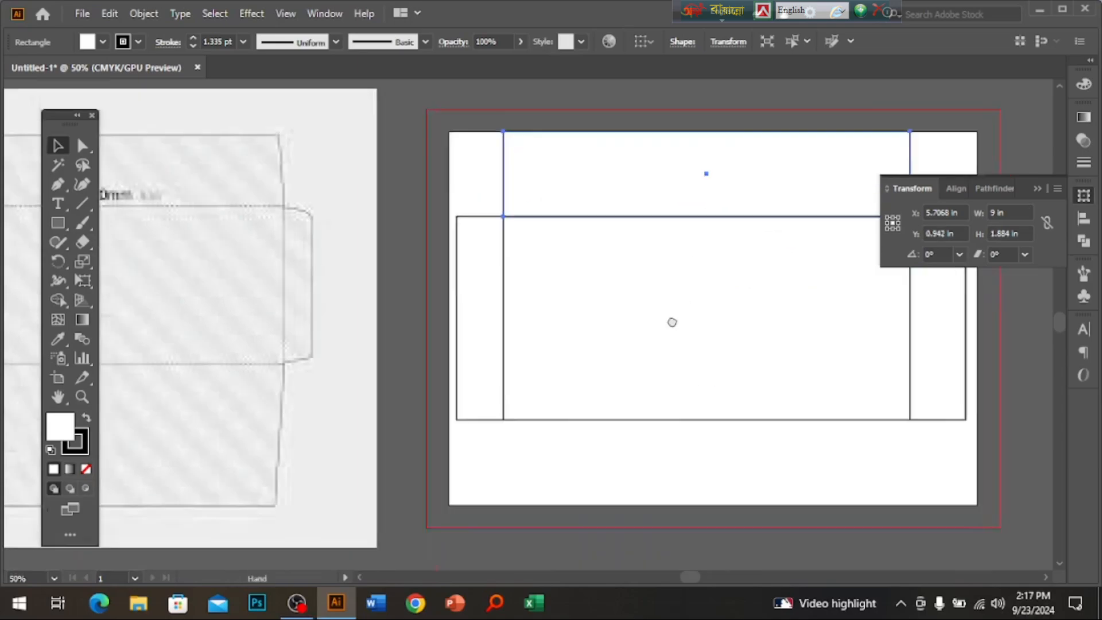
key(a)
click(658, 339)
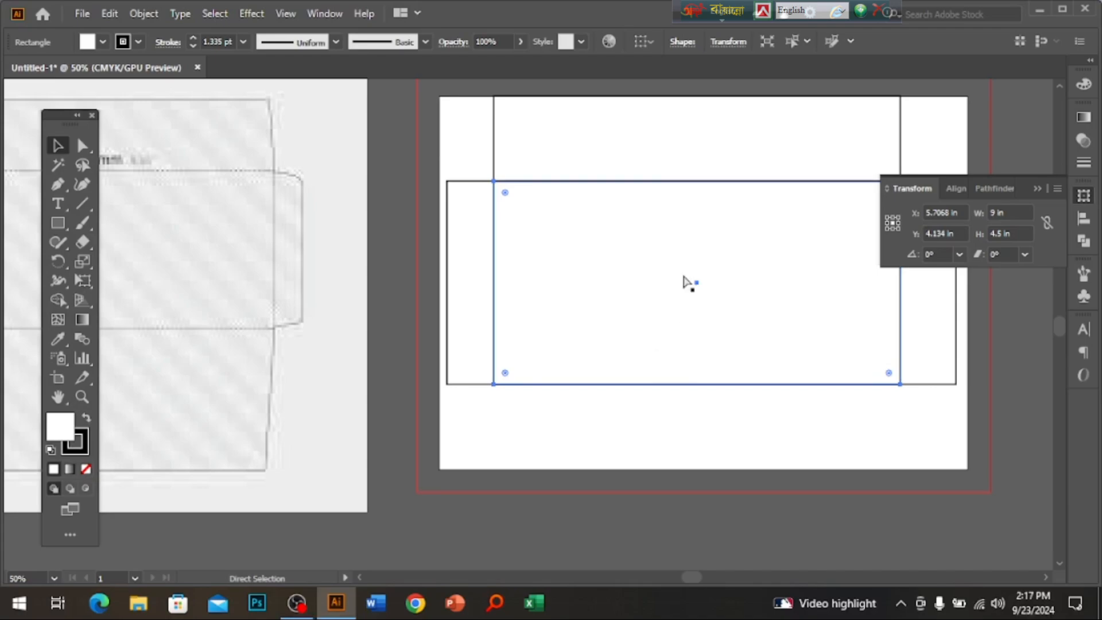
key(v)
drag(698, 181, 679, 464)
Shorten the top flap and nudge the stacked rectangles upward.
click(654, 122)
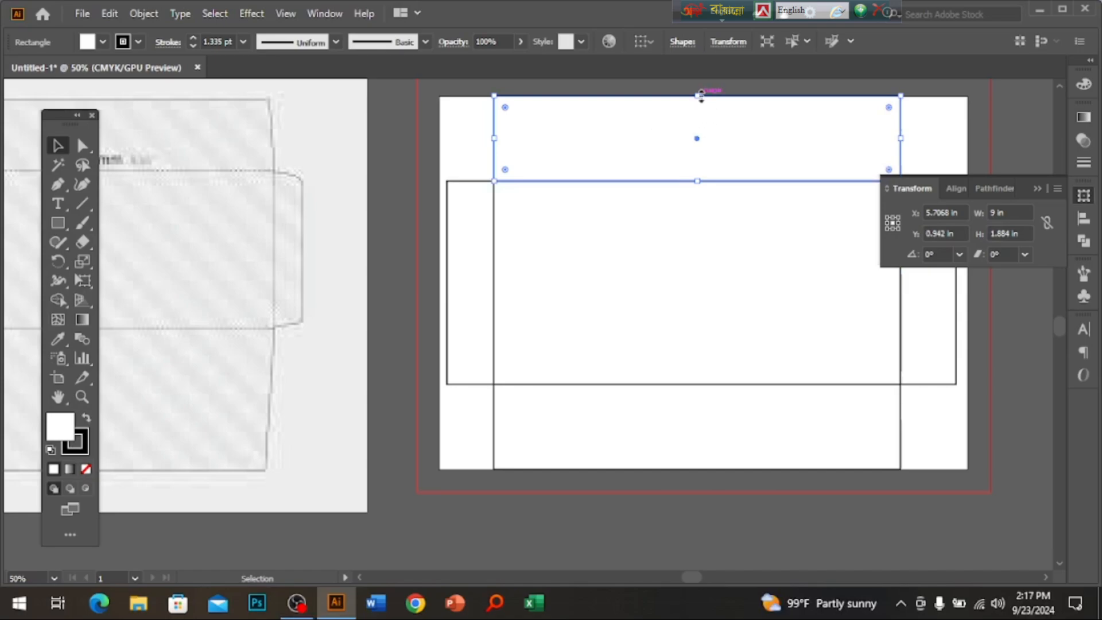
drag(697, 95, 698, 107)
shift+click(912, 318)
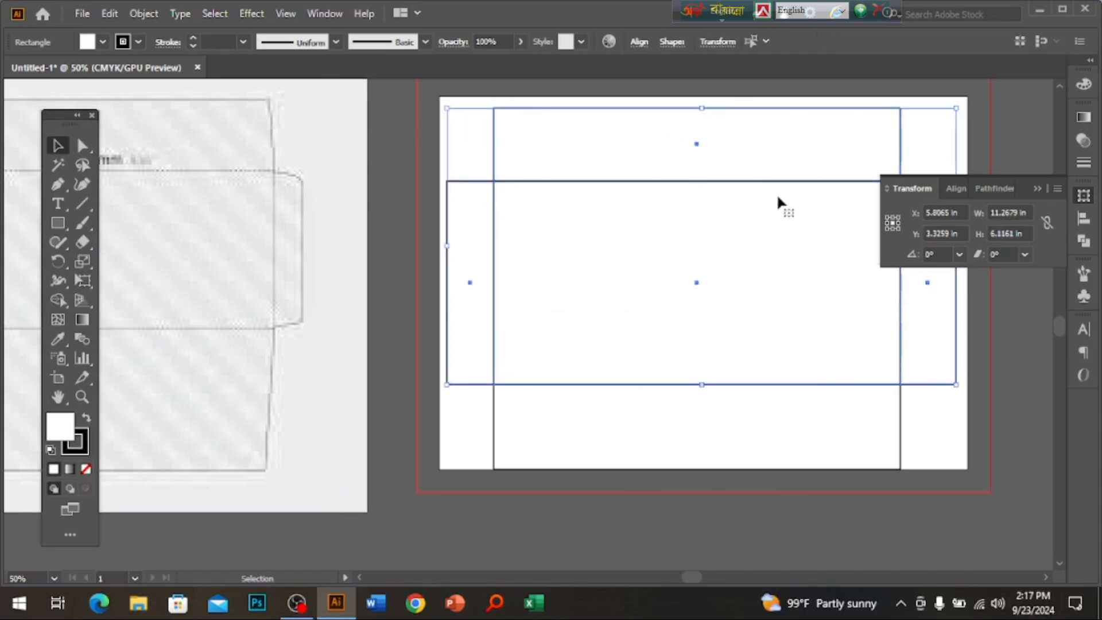
drag(771, 182, 771, 171)
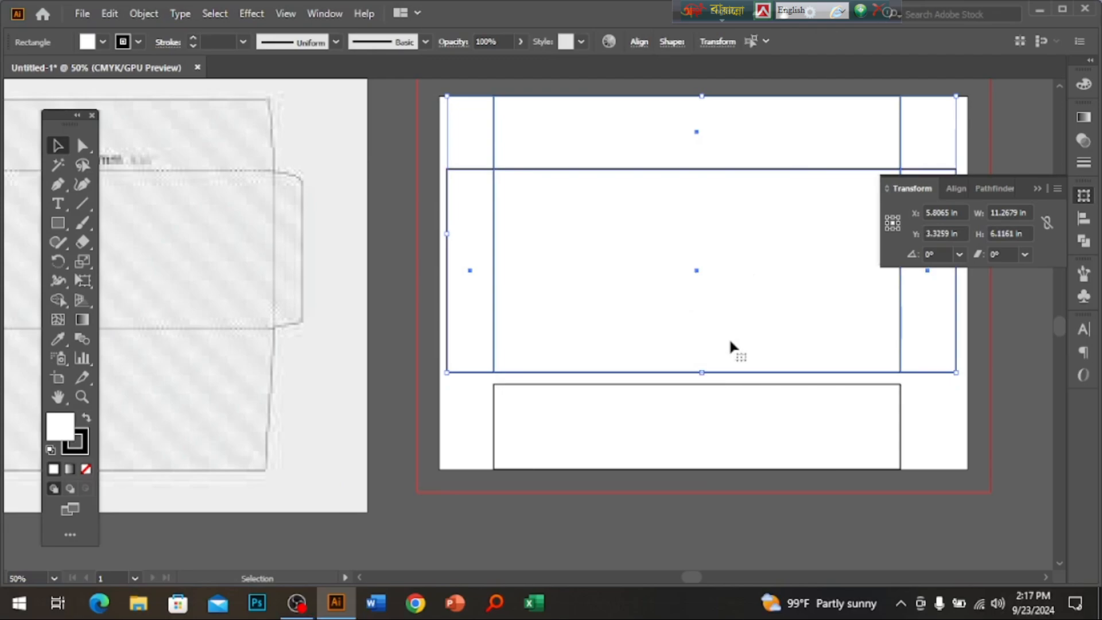
click(720, 532)
key(ctrl+z)
shift+click(901, 445)
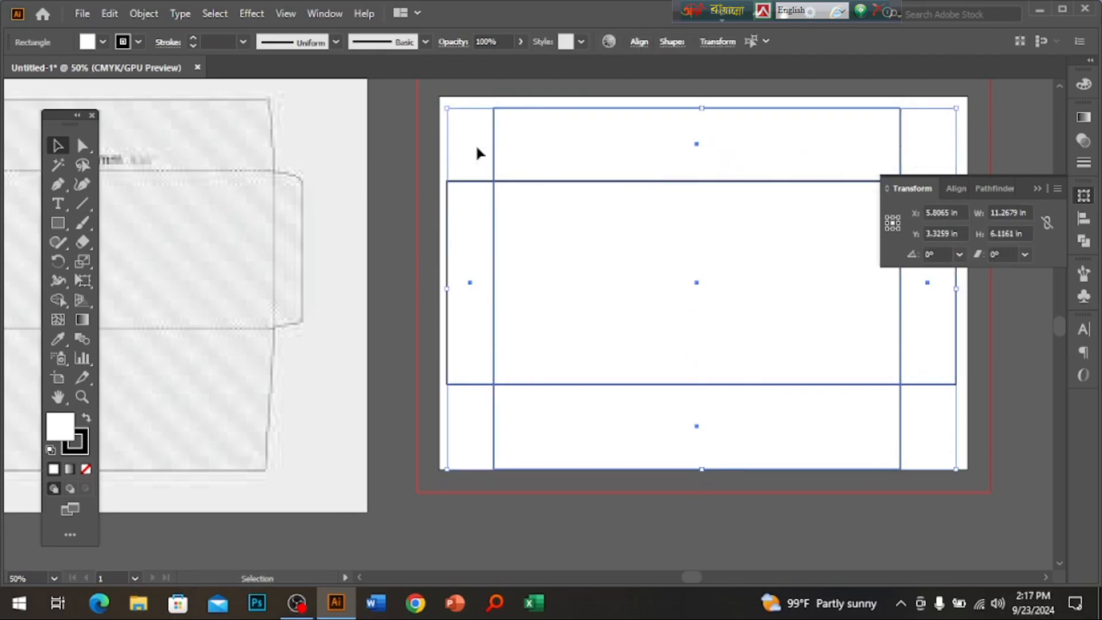
key(Up)
key(Up)
key(Up)
key(Up)
key(Up)
key(Up)
key(Up)
key(Up)
key(Up)
key(Up)
key(Up)
key(Up)
key(Up)
key(Up)
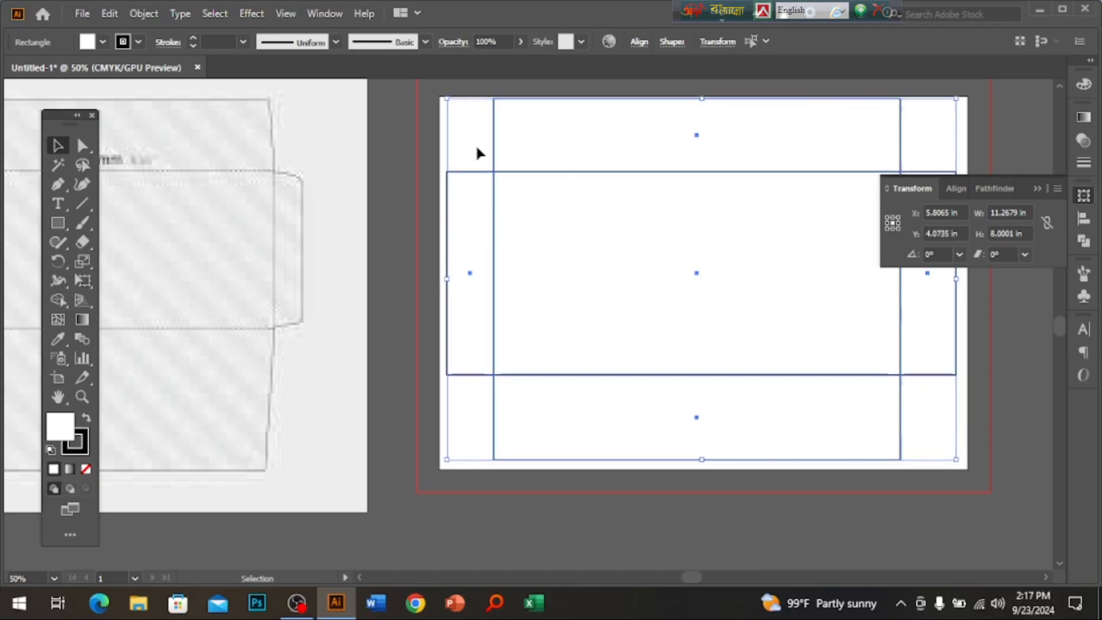
Stretch the bottom flap down to the artboard edge, about 2.24 in tall.
click(689, 428)
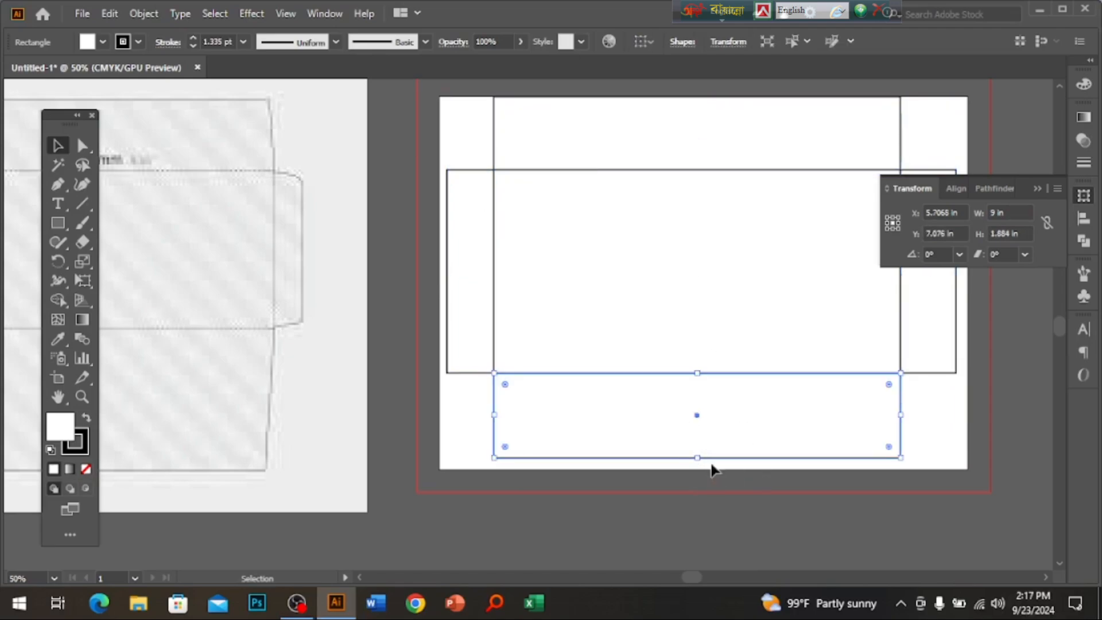
drag(702, 459, 699, 471)
click(642, 541)
drag(376, 442, 448, 488)
ctrl+alt+click(533, 368)
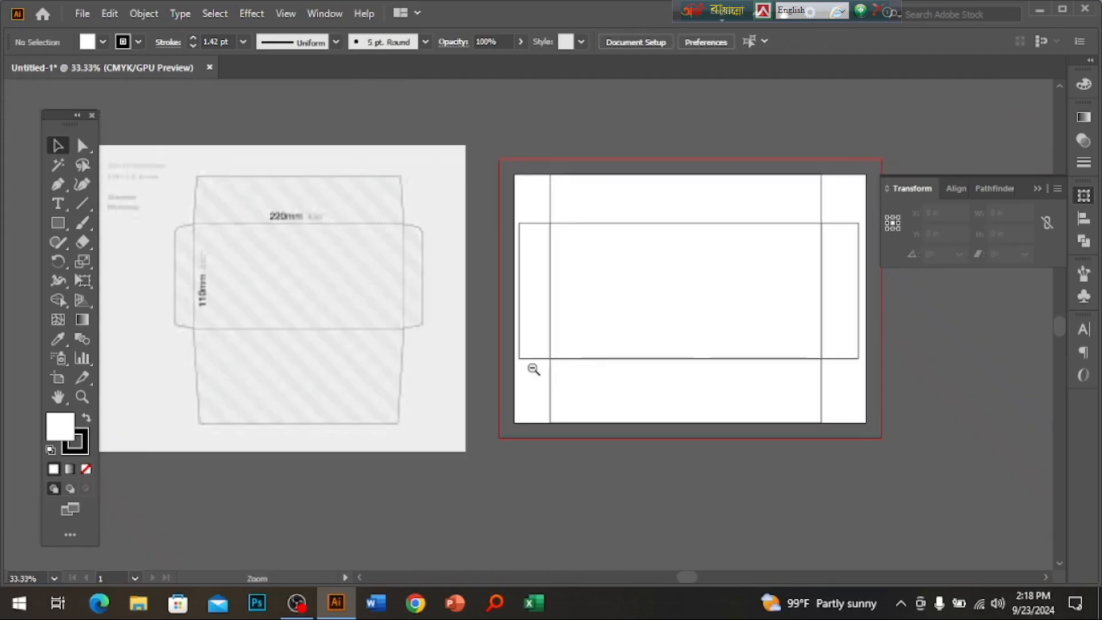
drag(577, 391, 574, 423)
click(575, 425)
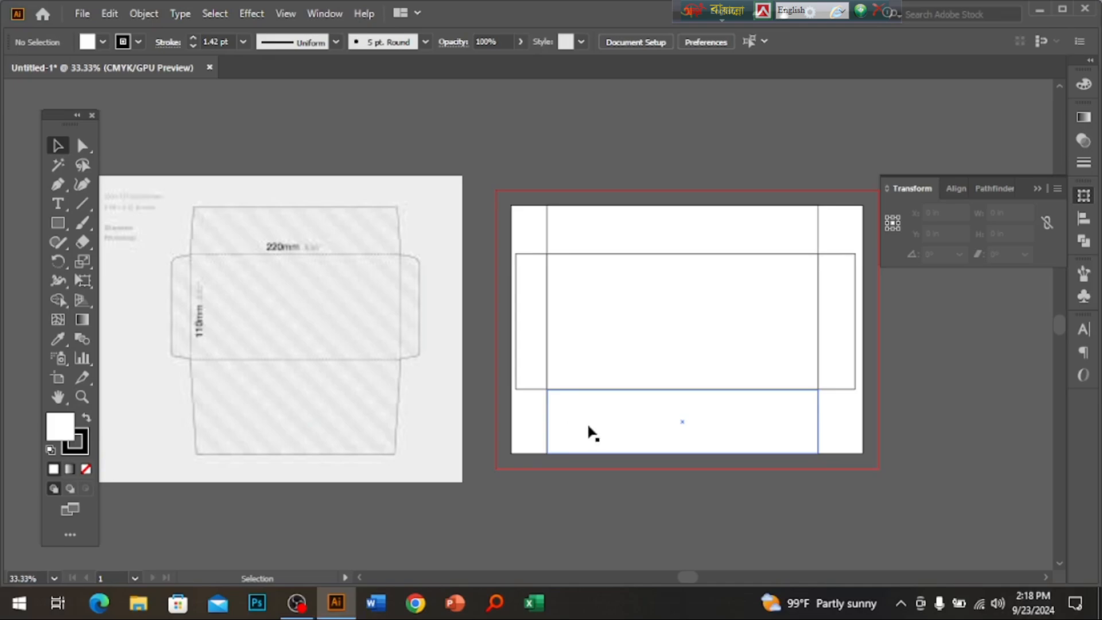
ctrl+click(575, 362)
drag(566, 358, 618, 401)
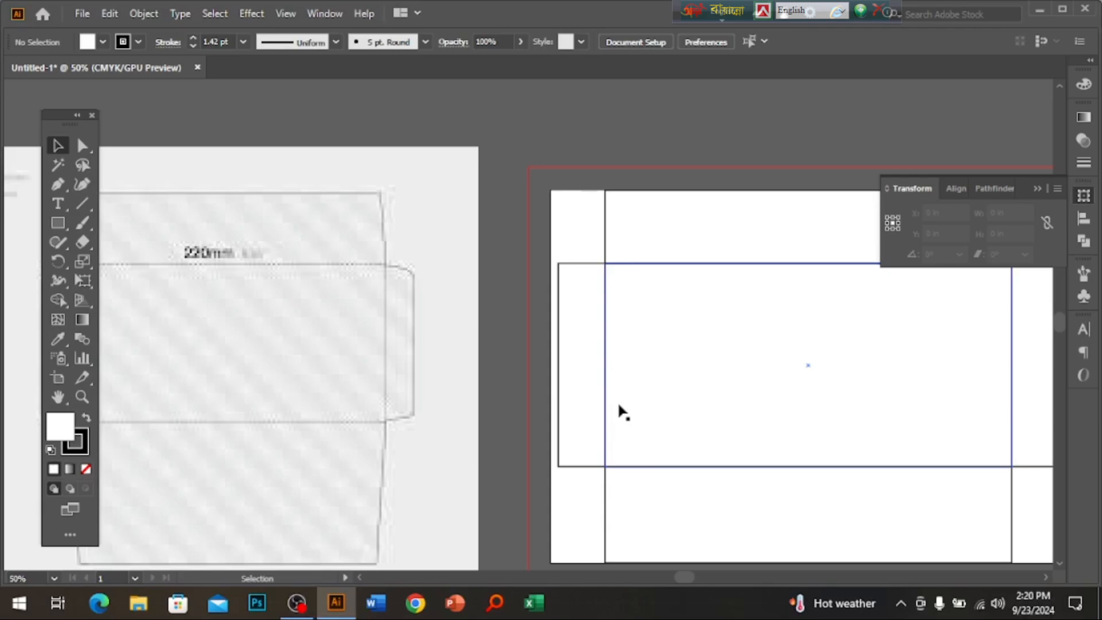
drag(643, 353, 490, 377)
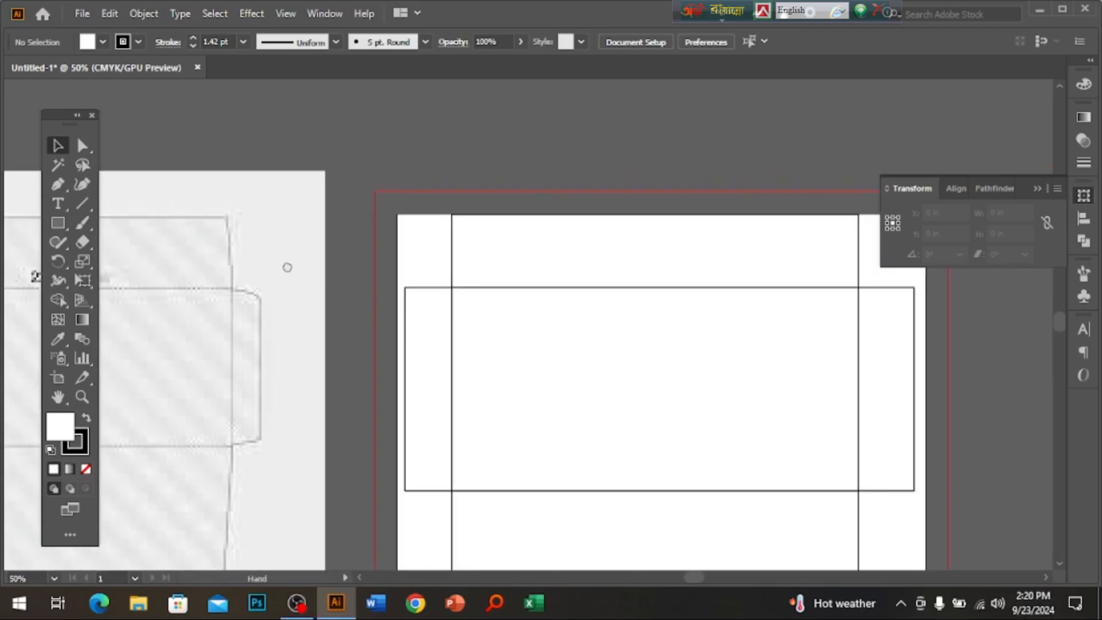
drag(287, 268, 482, 226)
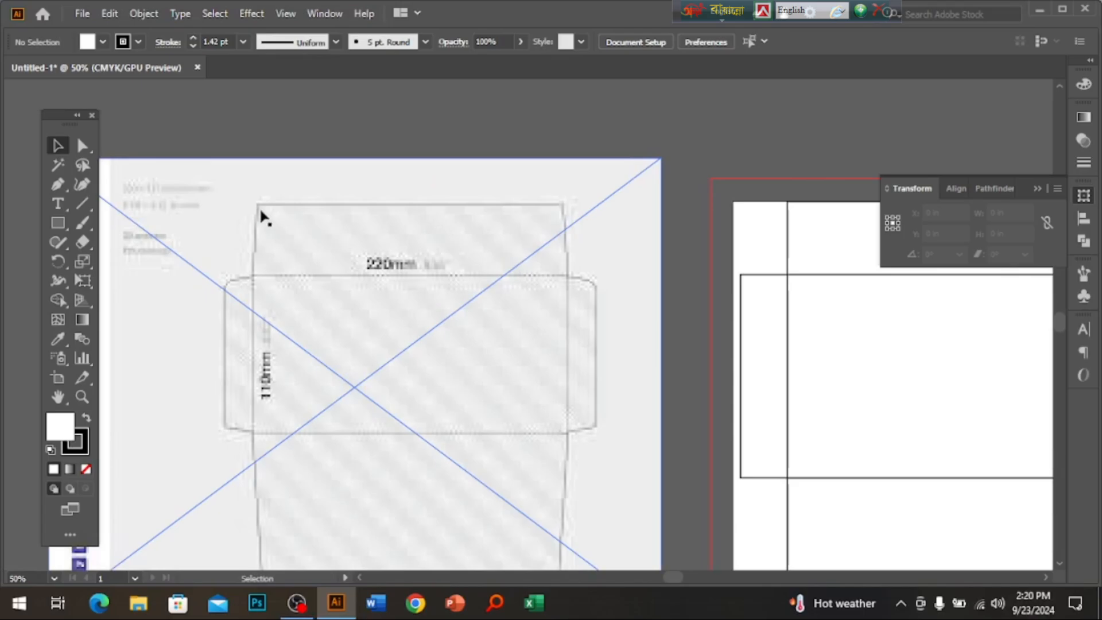
scroll(402, 319, down, 3)
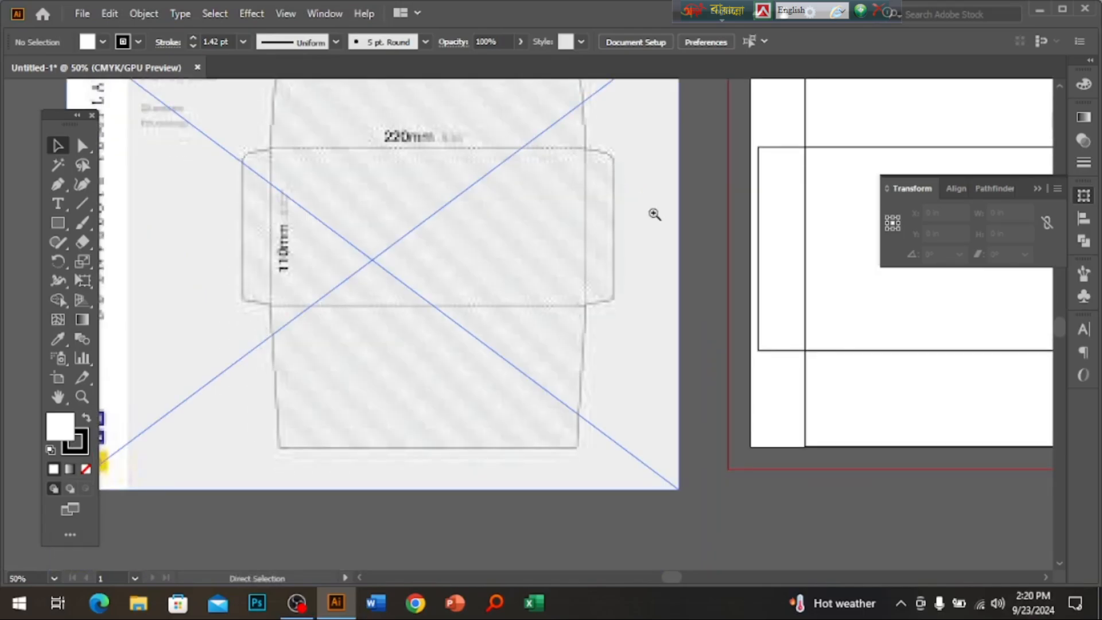
drag(962, 269, 488, 392)
click(83, 145)
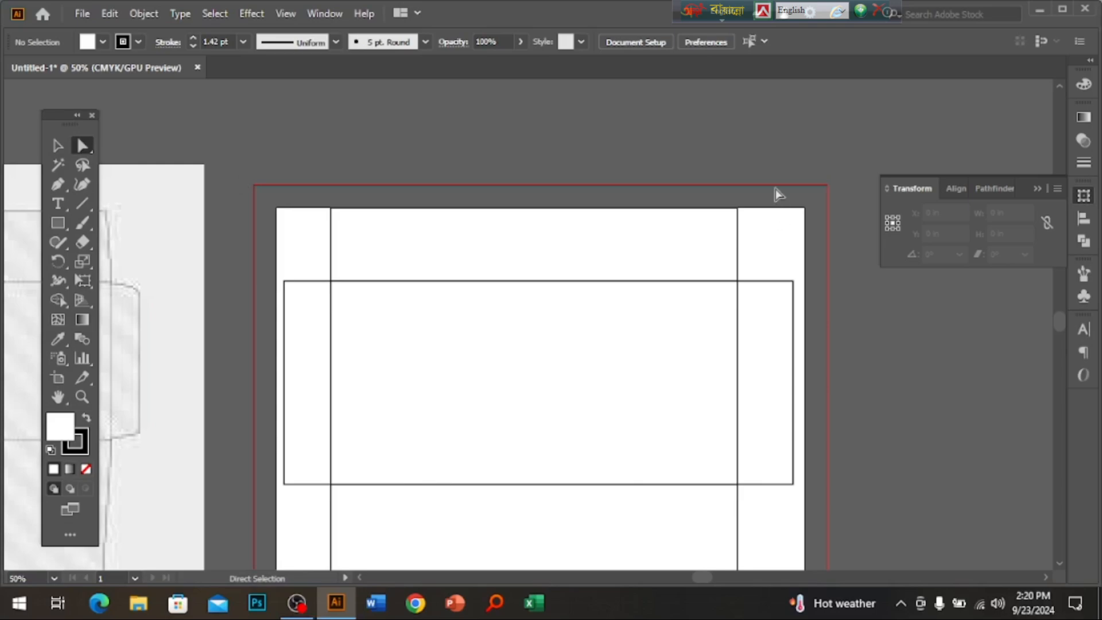
Taper the top flap by nudging its two top corner anchors inward.
drag(741, 185, 697, 243)
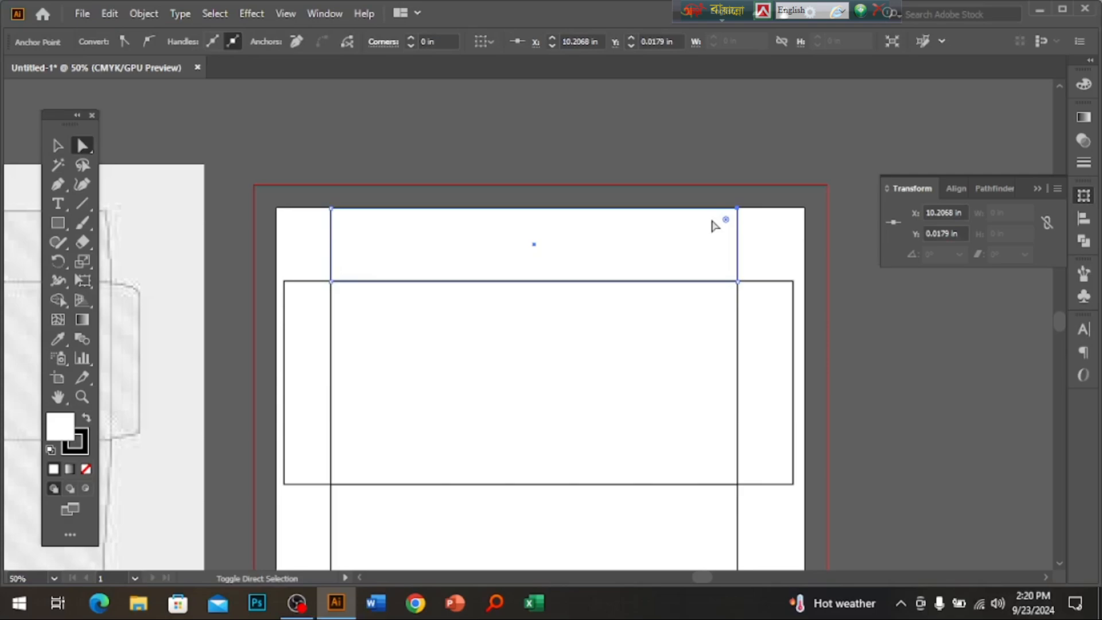
key(shift+Left)
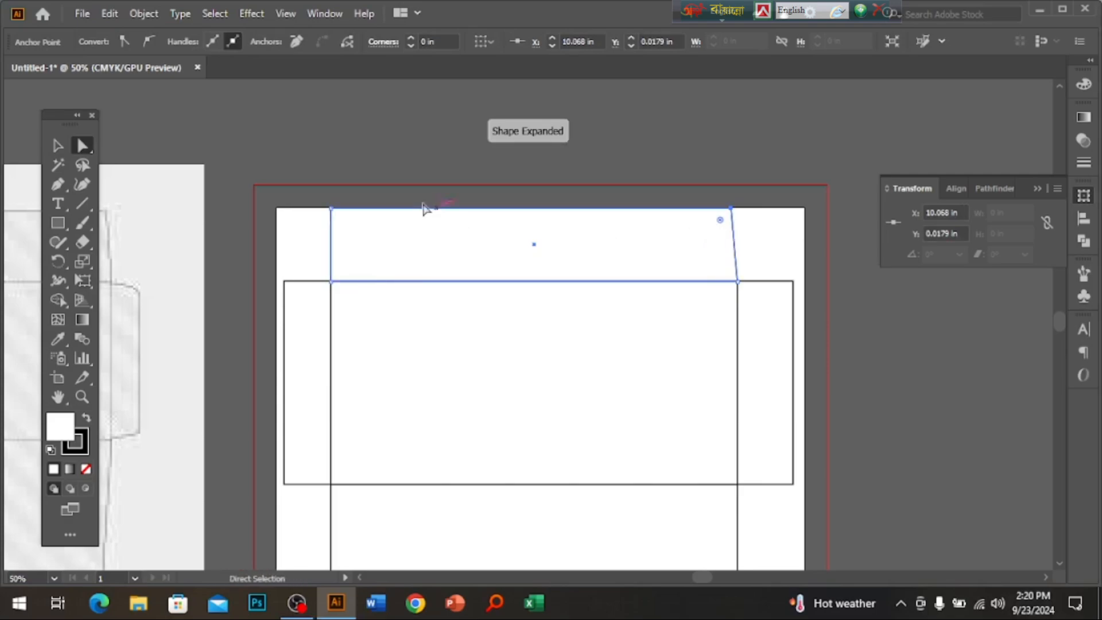
drag(372, 175, 319, 248)
key(shift+Right)
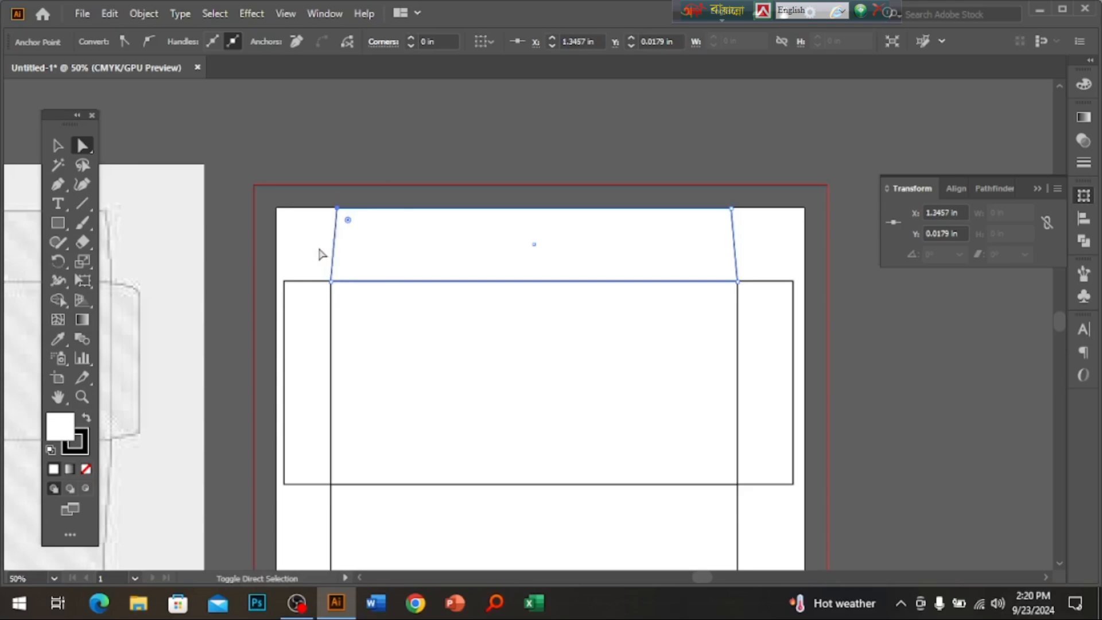
Slant the left side flap's outer corners and round them.
drag(329, 356, 472, 333)
drag(406, 239, 450, 310)
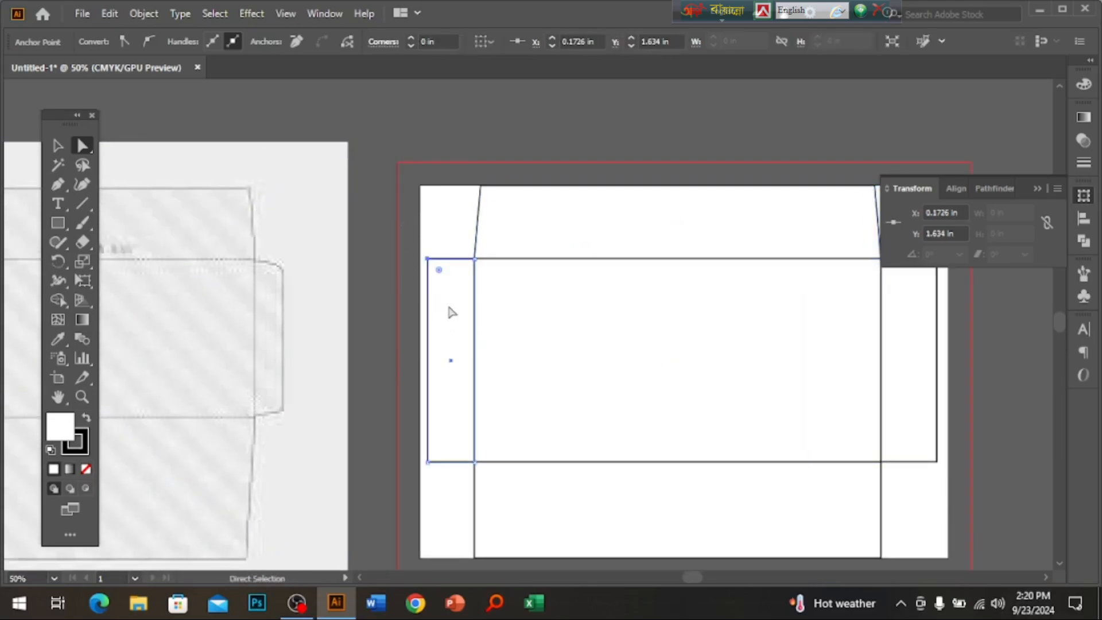
key(shift+Down)
drag(369, 455, 443, 489)
key(shift+Up)
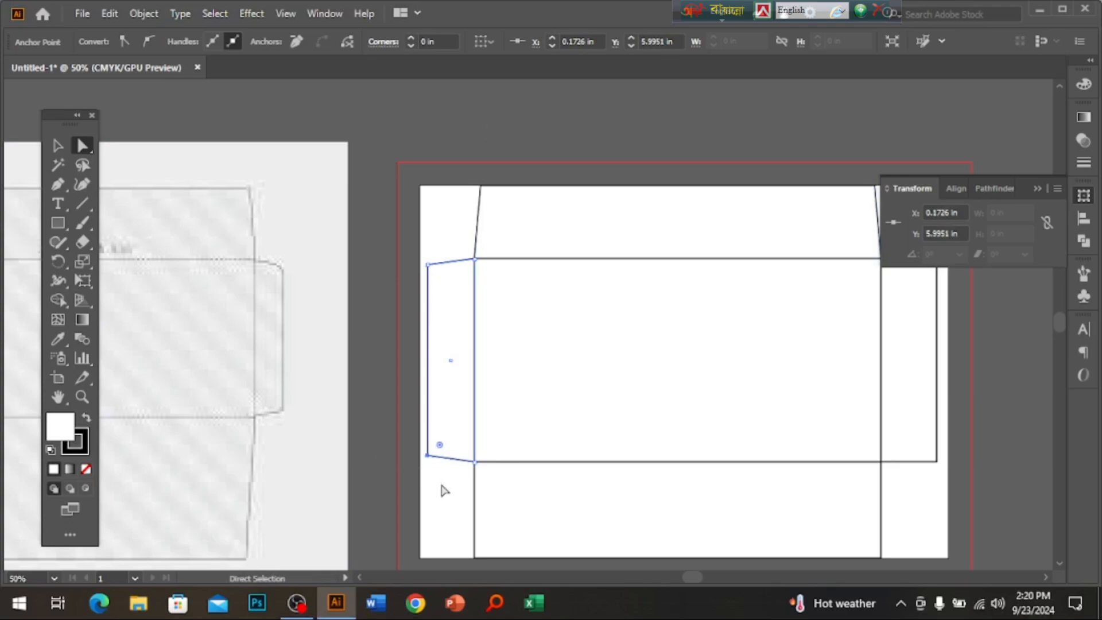
click(451, 360)
drag(440, 275, 450, 292)
Slant the right side flap's outer corners and round them.
drag(828, 463, 557, 439)
drag(715, 207, 648, 255)
key(shift+Down)
drag(729, 424, 635, 455)
key(shift+Up)
drag(716, 236, 655, 480)
drag(649, 426, 618, 419)
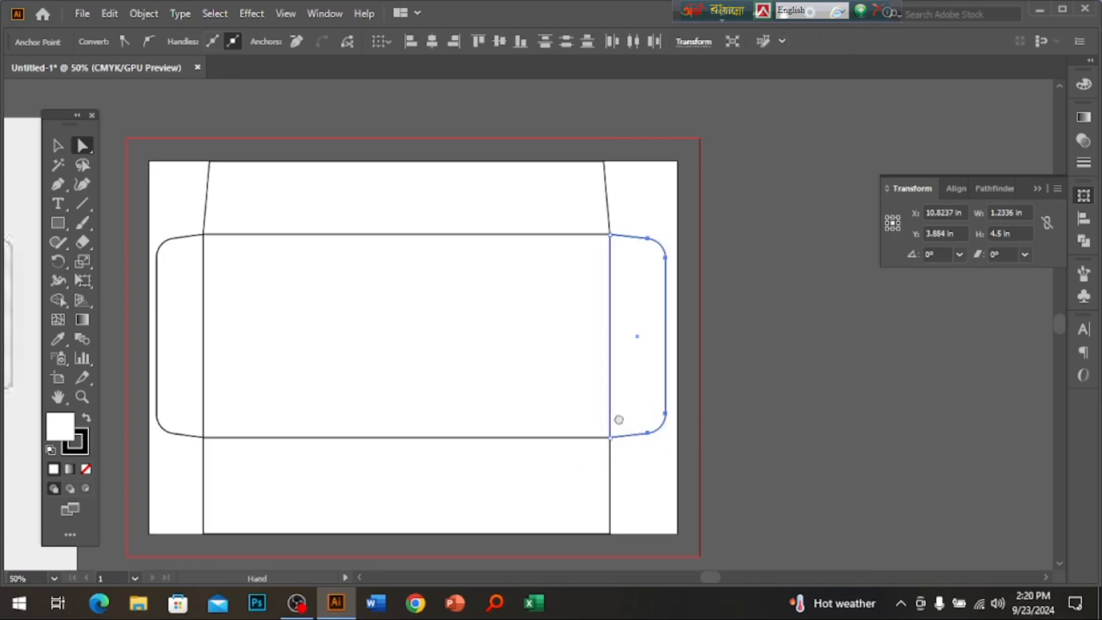
Taper the bottom flap by nudging its bottom corners inward, then zoom out.
scroll(618, 419, down, 3)
scroll(618, 419, left, 2)
drag(714, 386, 577, 475)
key(shift+Left)
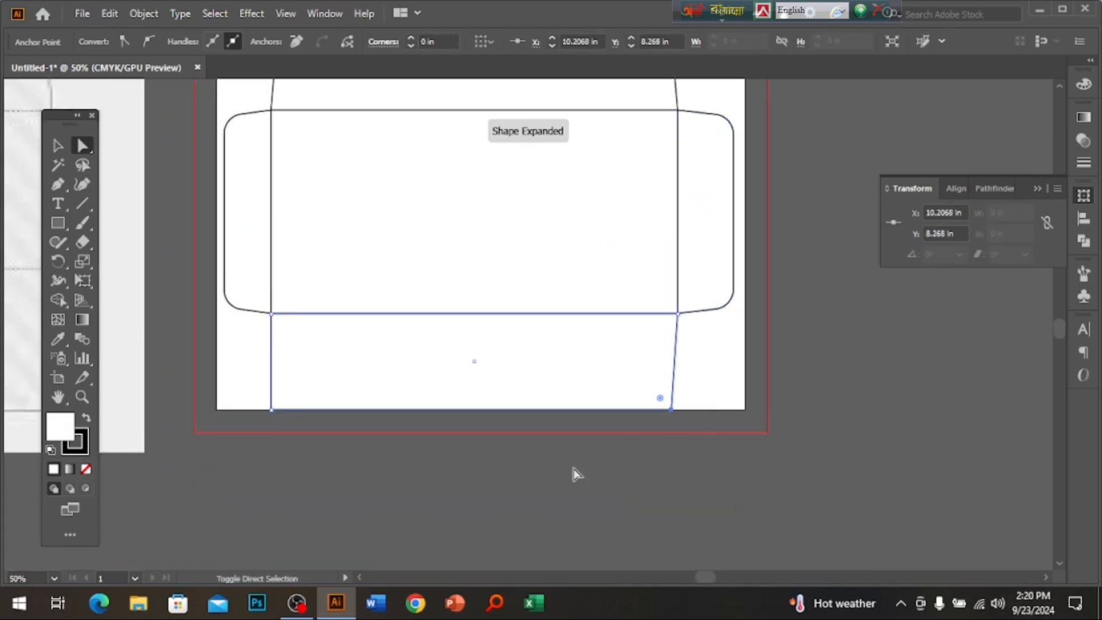
key(shift+Right)
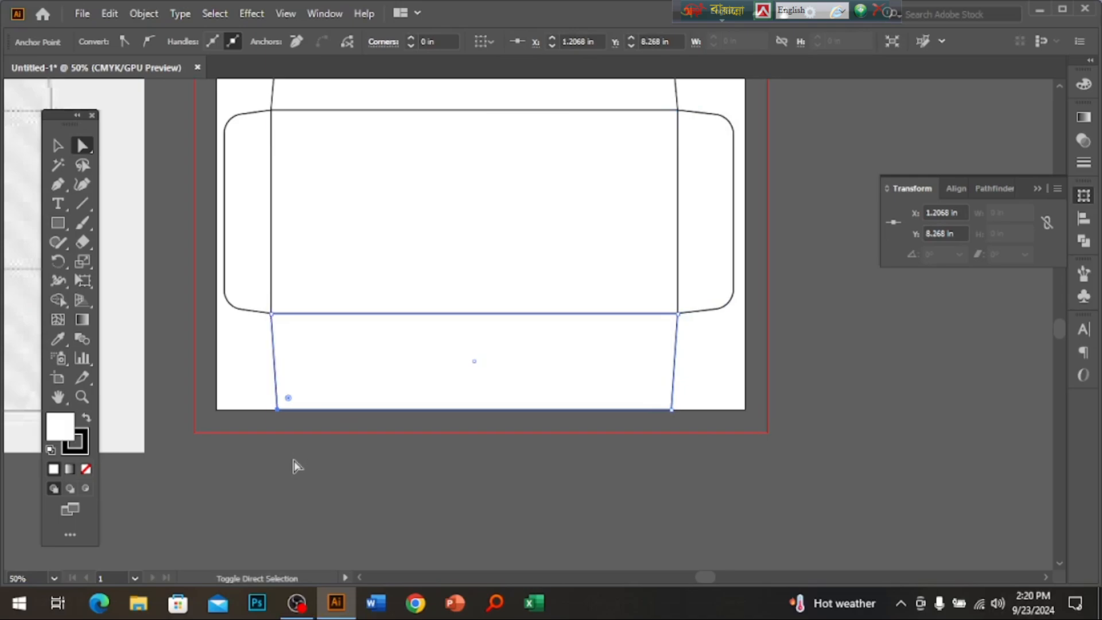
drag(357, 426, 384, 525)
click(58, 147)
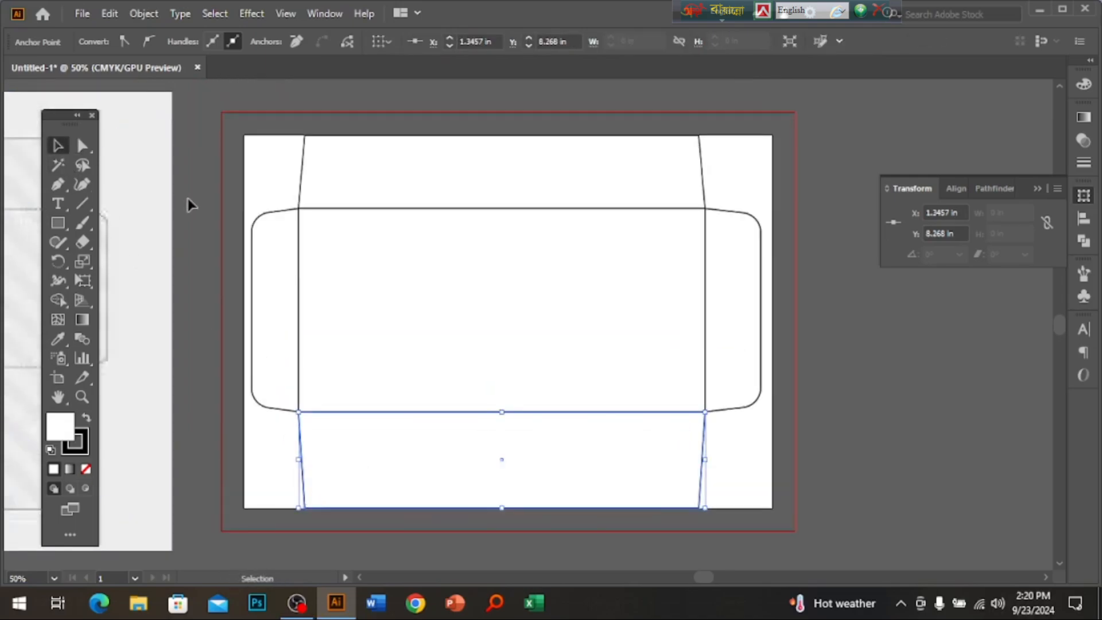
click(190, 203)
key(ctrl+minus)
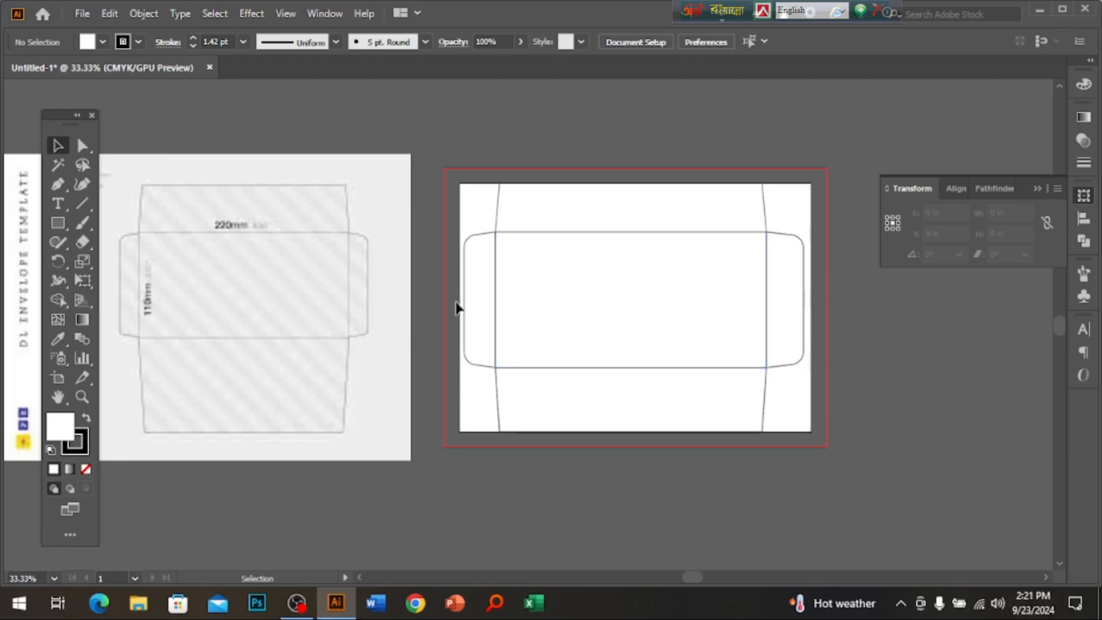
Delete the envelope template image from beside the artboard.
drag(281, 392, 270, 253)
key(Delete)
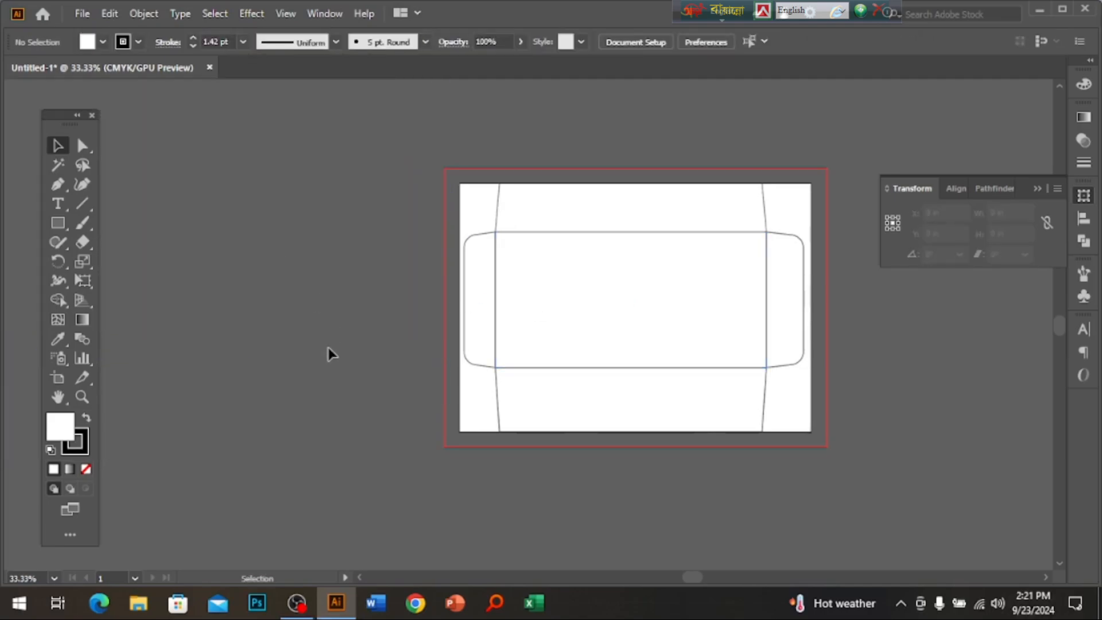
ctrl+click(665, 336)
scroll(574, 380, up, 1)
alt+click(588, 374)
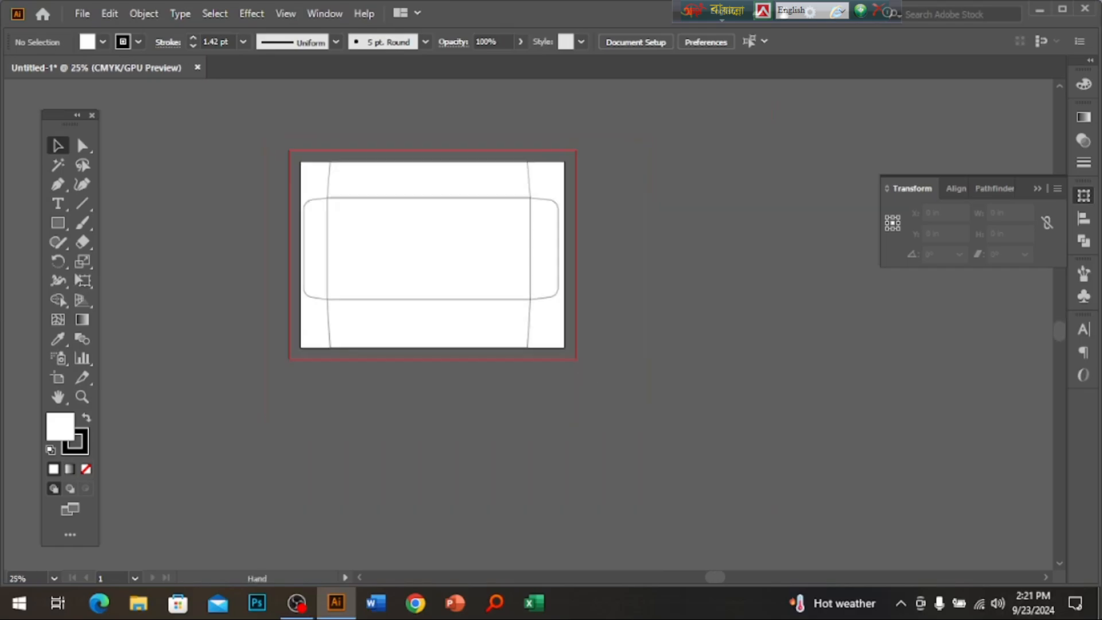
Place the stationery mockup image below the artboard, enlarge it and embed it.
key(super+d)
drag(272, 409, 362, 385)
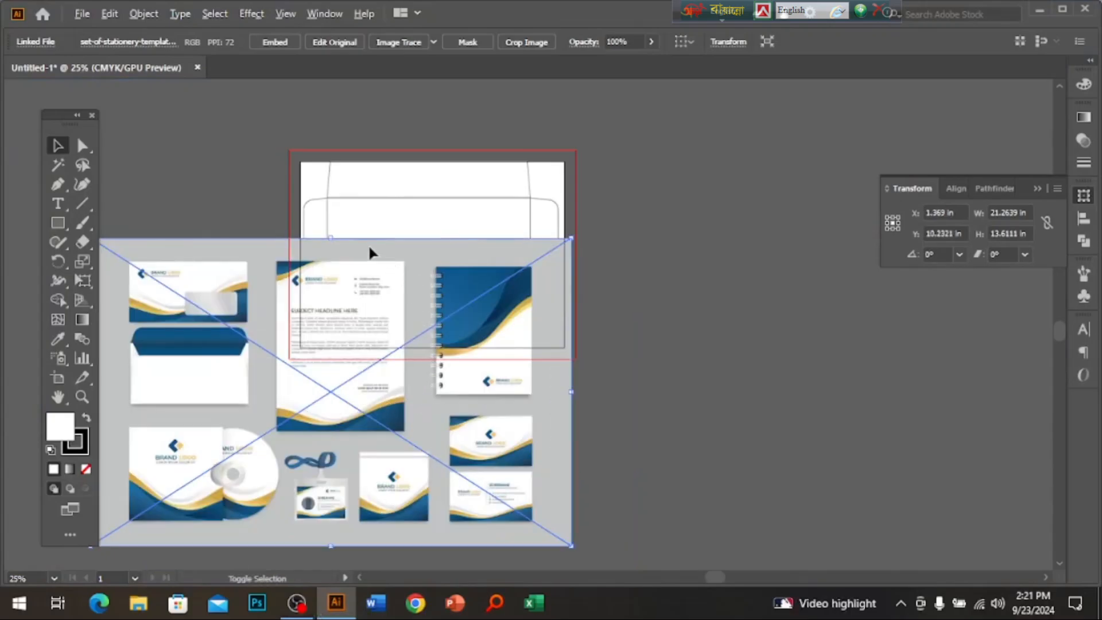
drag(345, 237, 344, 320)
drag(362, 404, 432, 467)
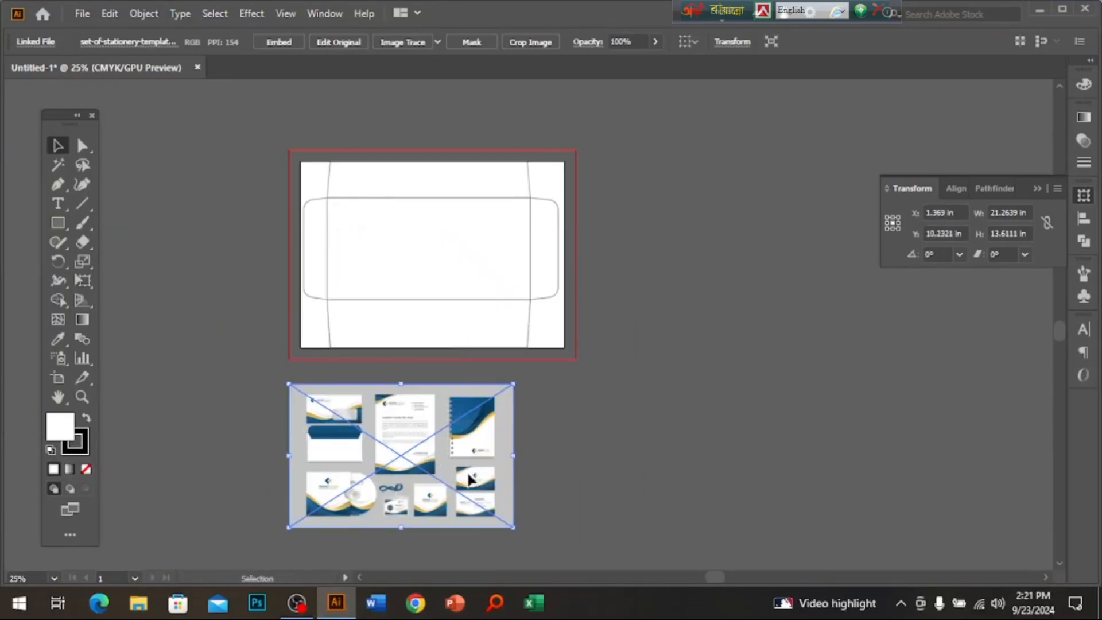
drag(517, 459, 635, 467)
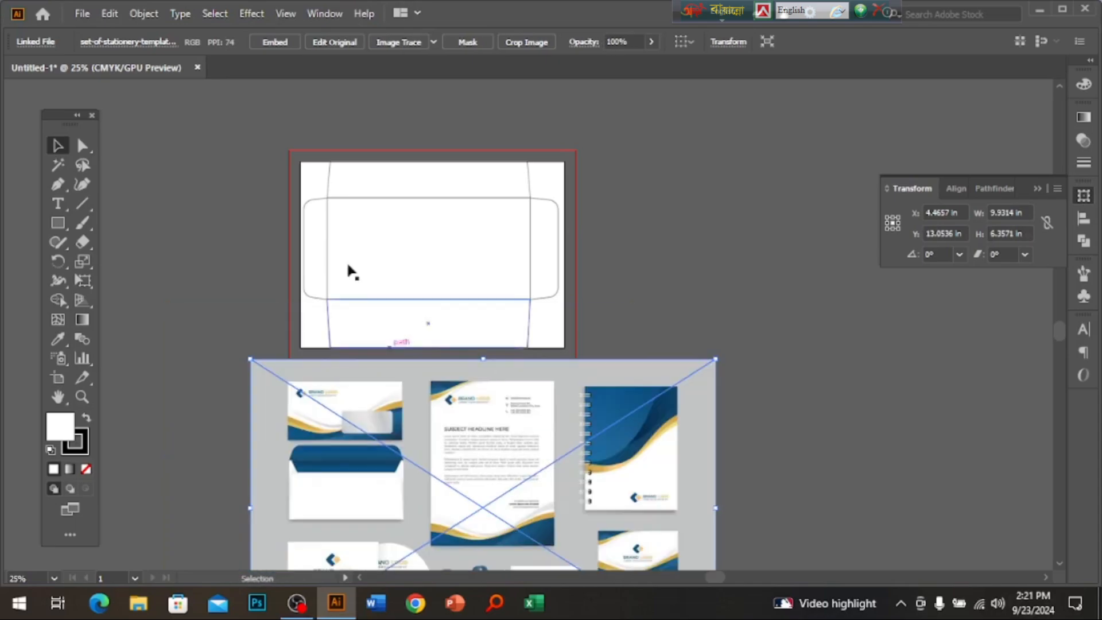
click(278, 42)
Select the envelope's bottom and top flaps and zoom in on the envelope.
click(442, 319)
click(529, 233)
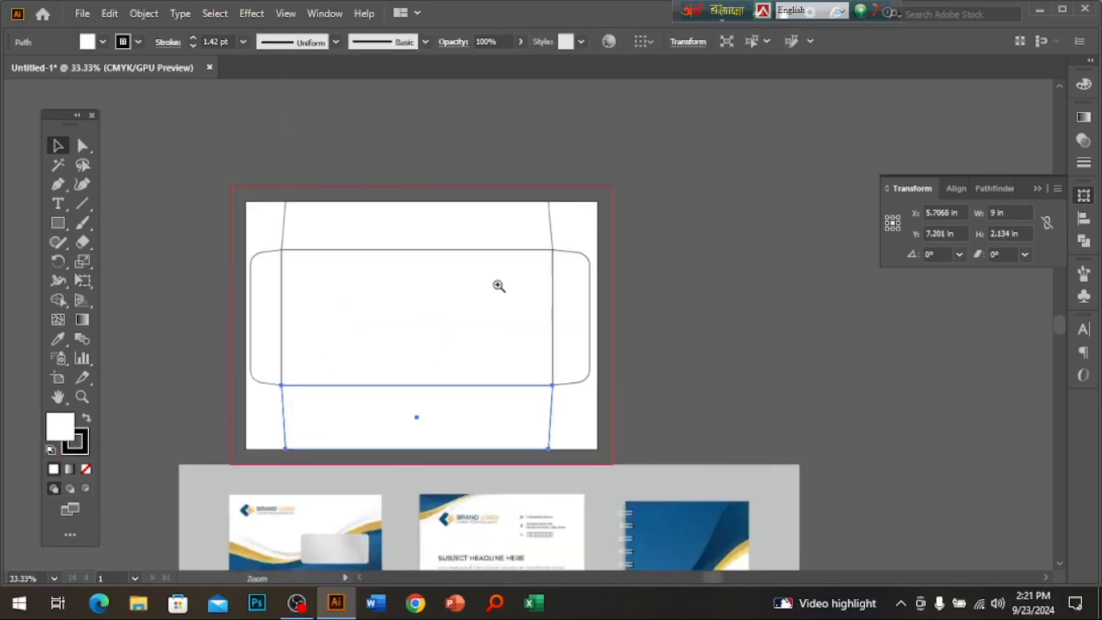
click(497, 285)
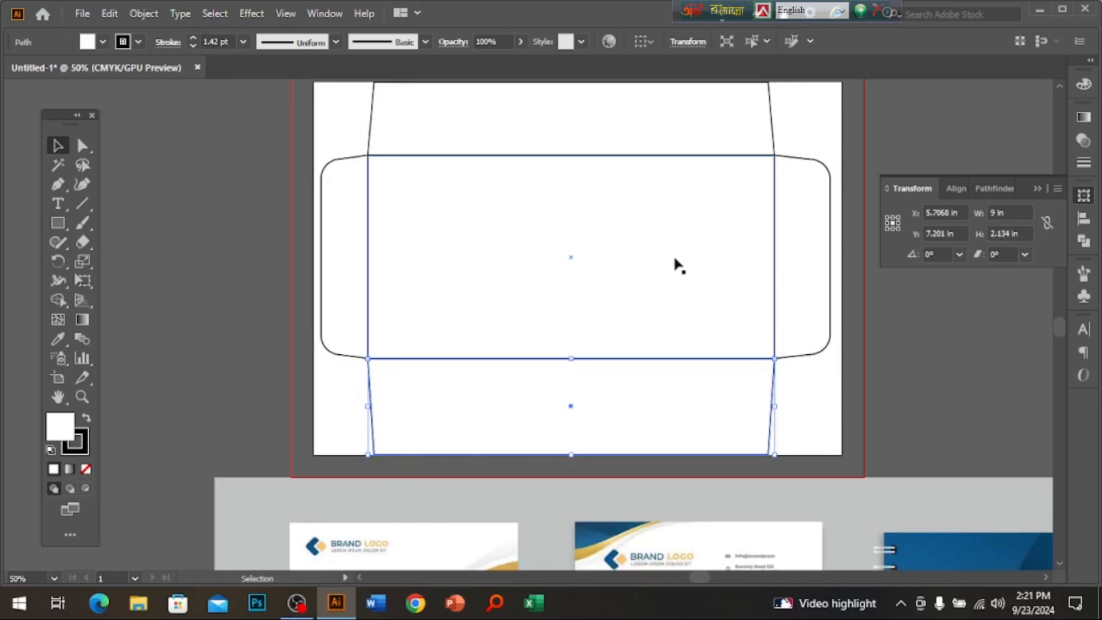
click(727, 106)
scroll(741, 187, up, 2)
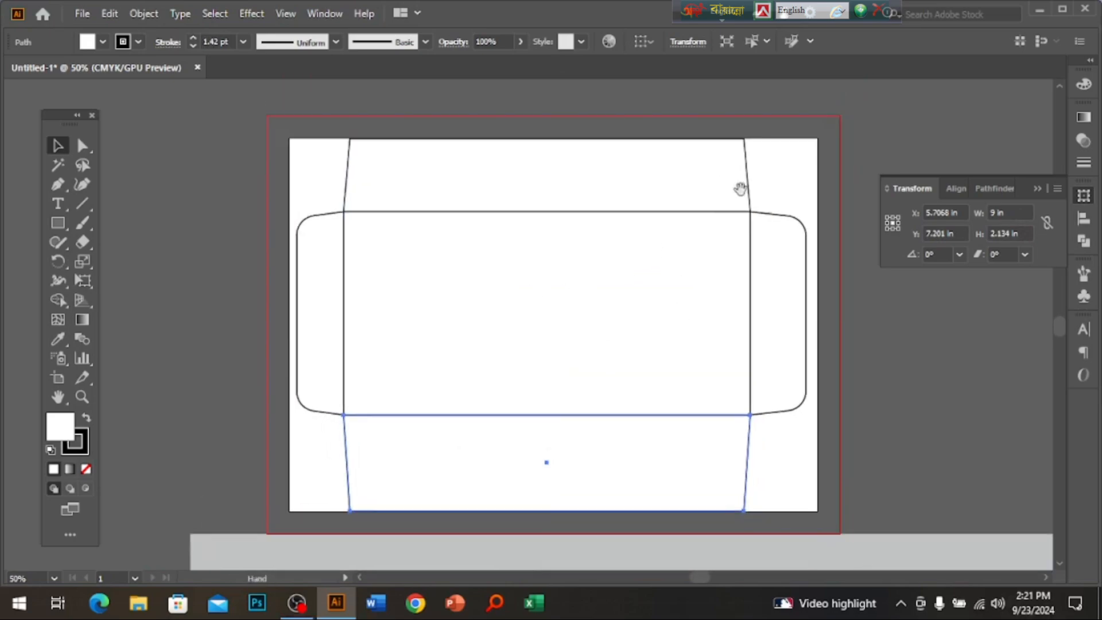
Fill the top flap with gold sampled from the mockup using the Eyedropper.
click(1084, 83)
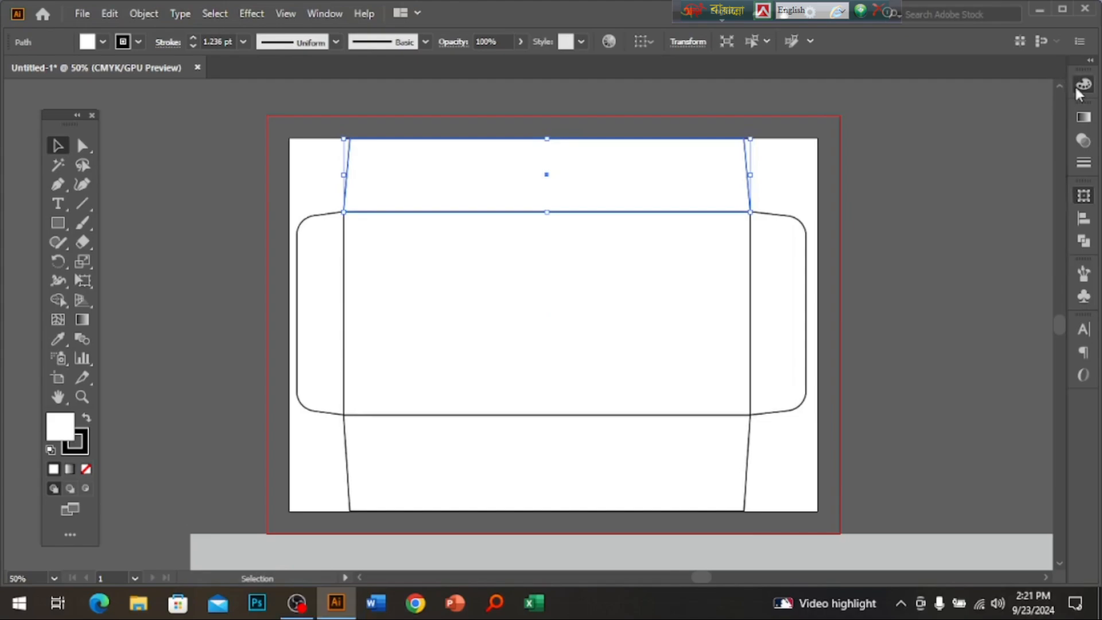
ctrl+alt+click(688, 376)
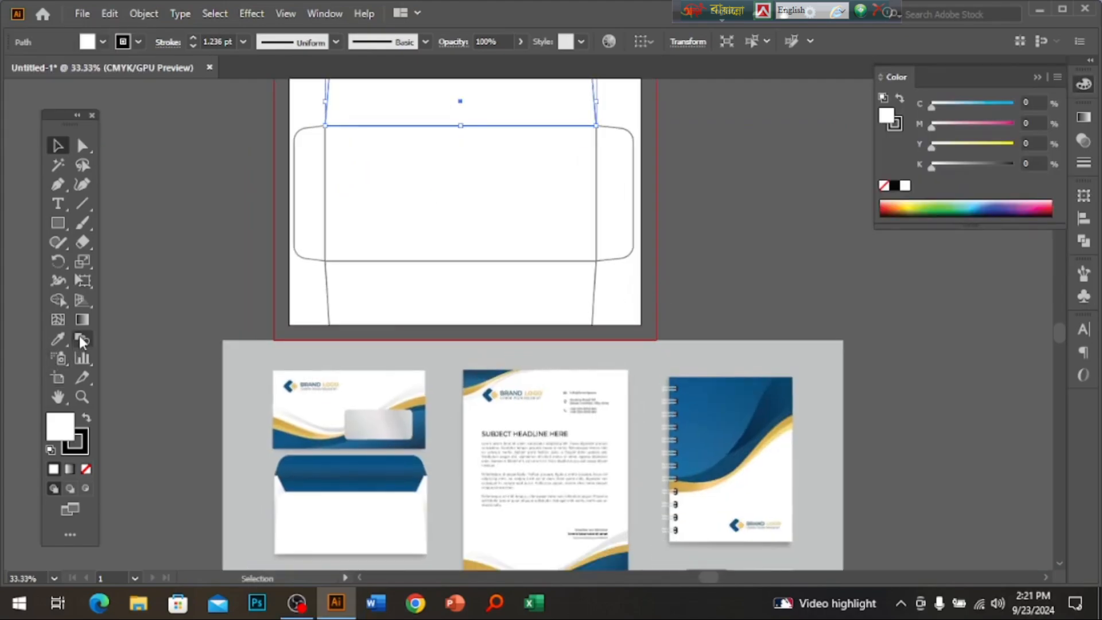
click(58, 339)
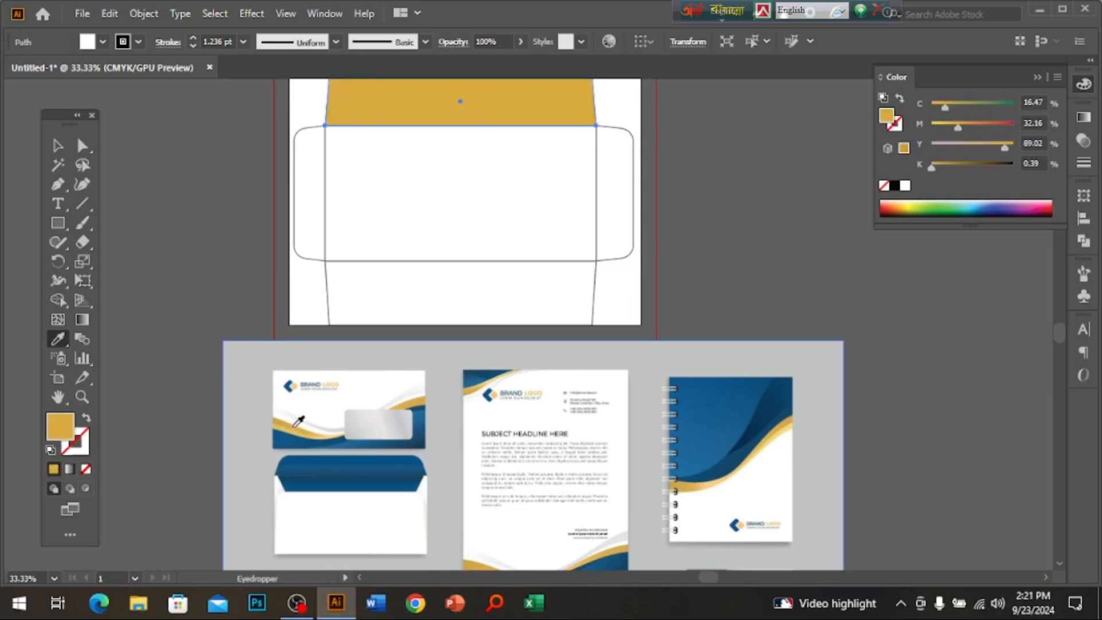
click(298, 425)
click(58, 145)
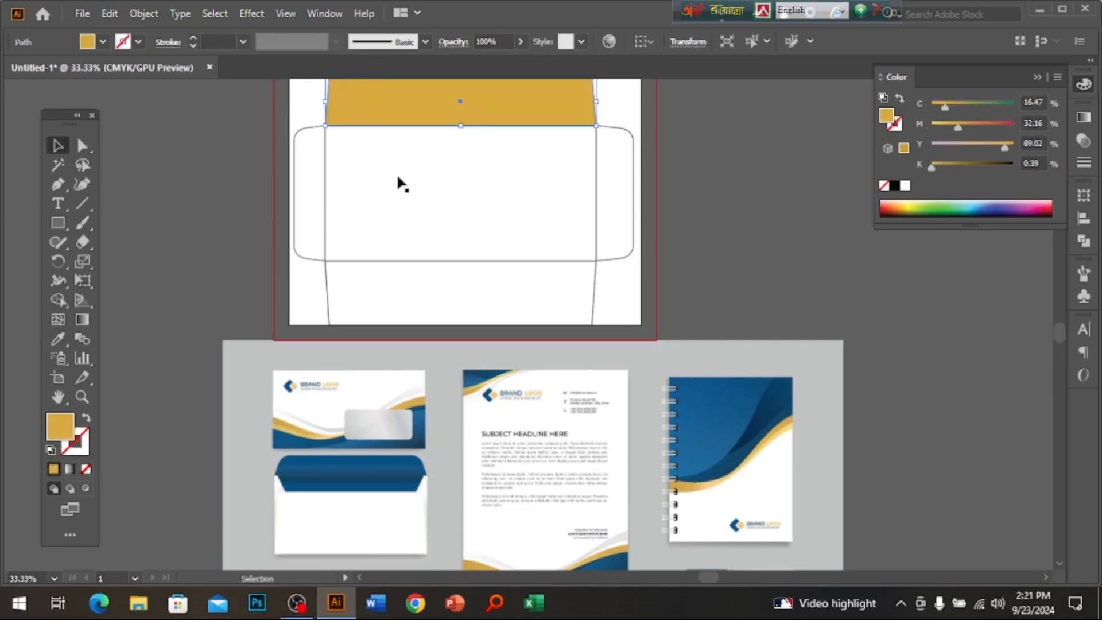
Fill the right and left side flaps with the mockup's dark blue.
click(630, 171)
click(59, 340)
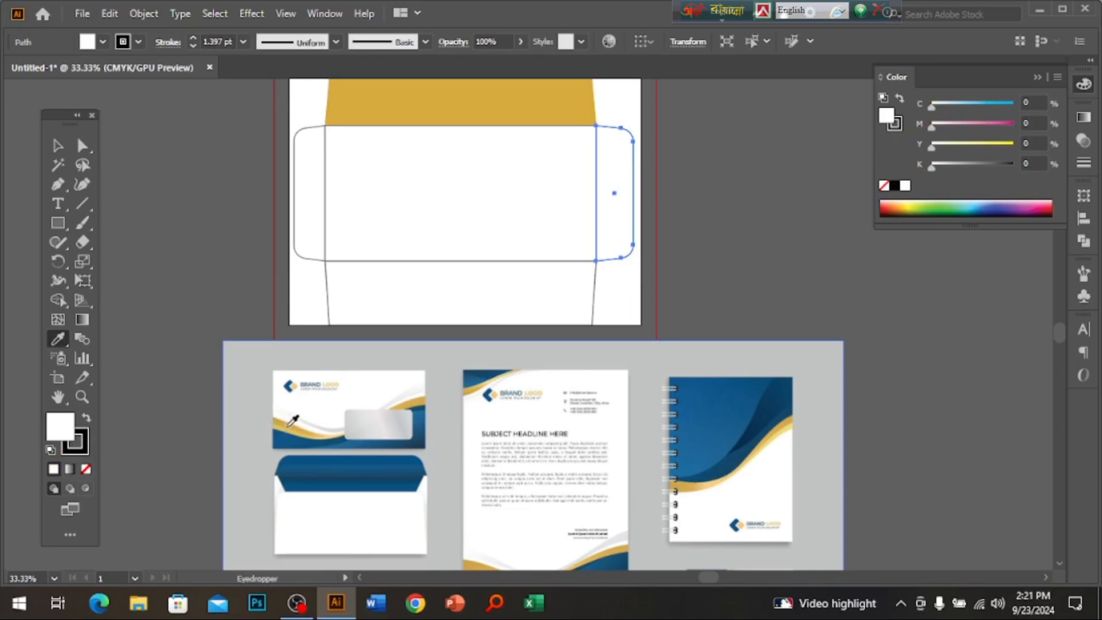
click(289, 431)
click(58, 145)
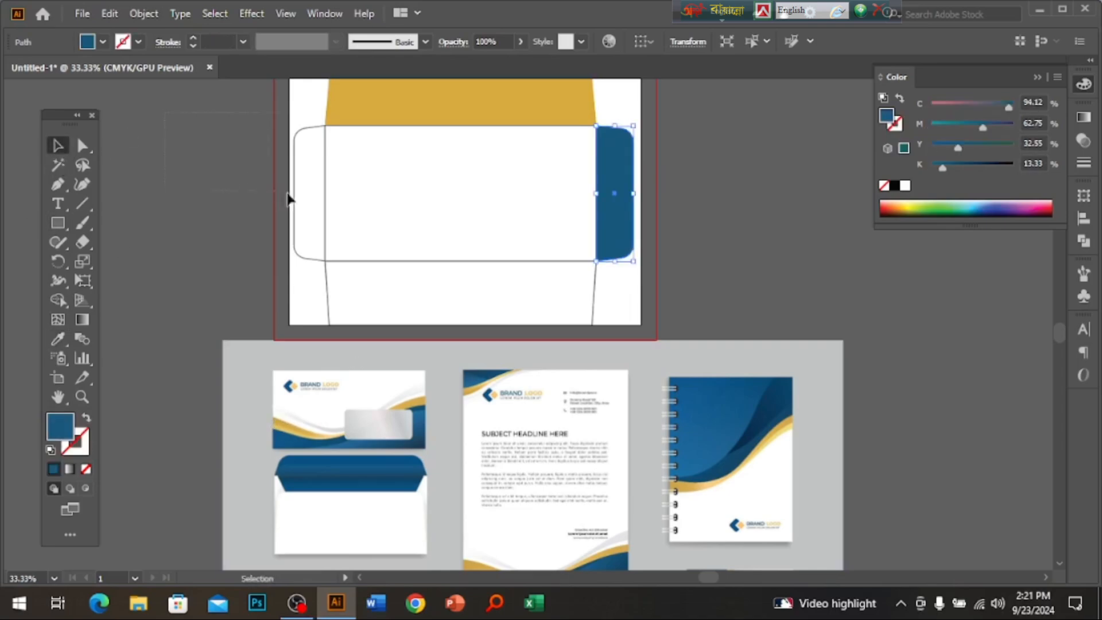
click(308, 199)
click(58, 339)
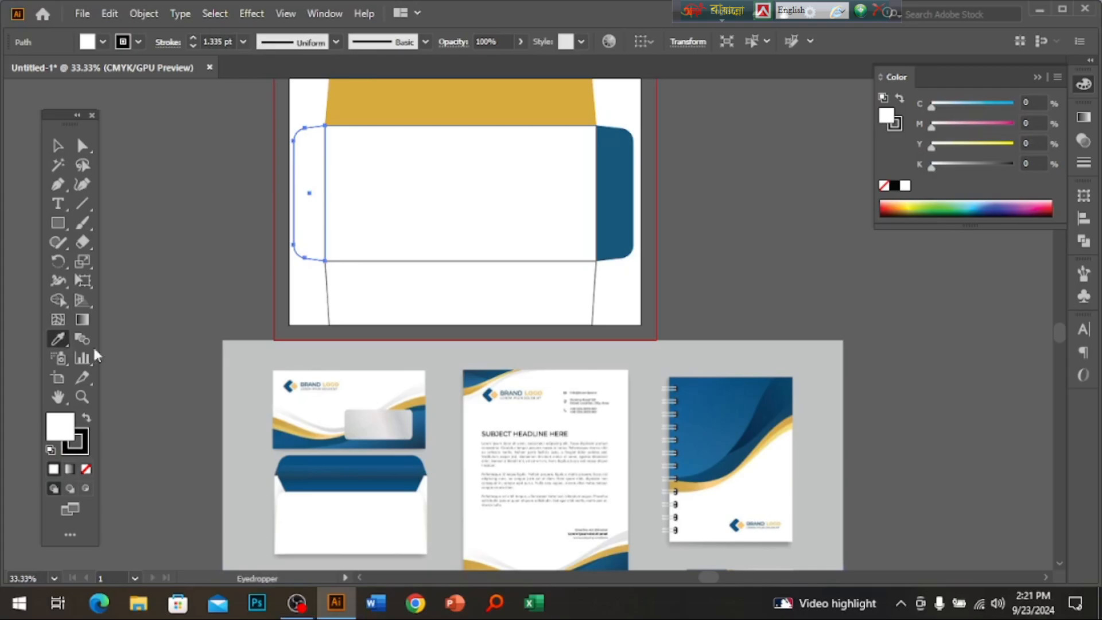
click(290, 430)
click(59, 145)
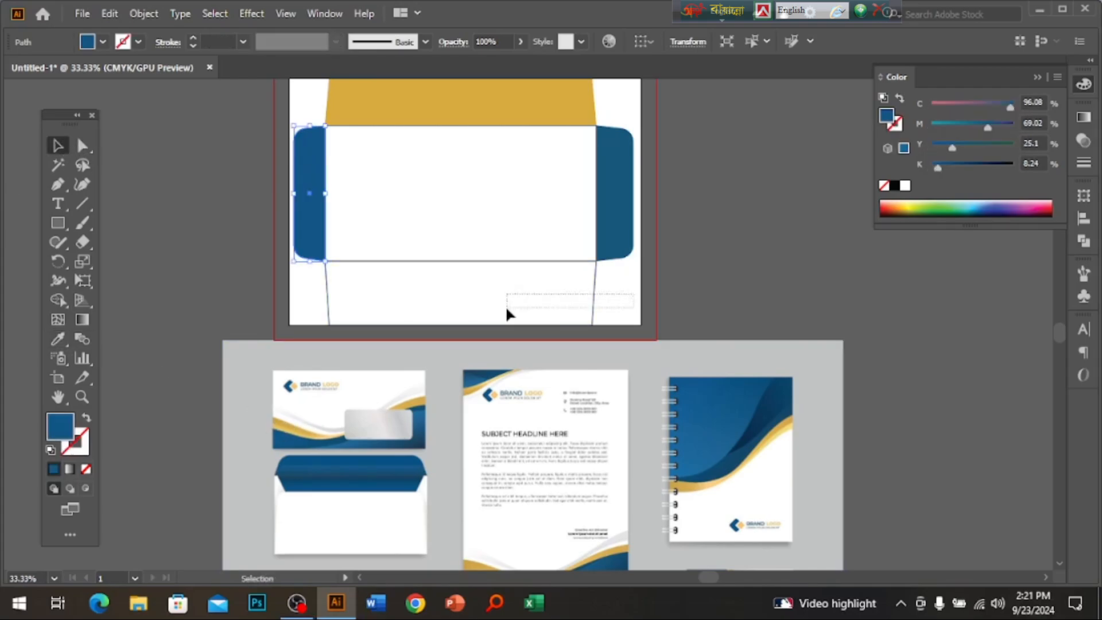
Select the bottom flap and zoom in on it.
click(505, 310)
key(ctrl+space)
click(495, 293)
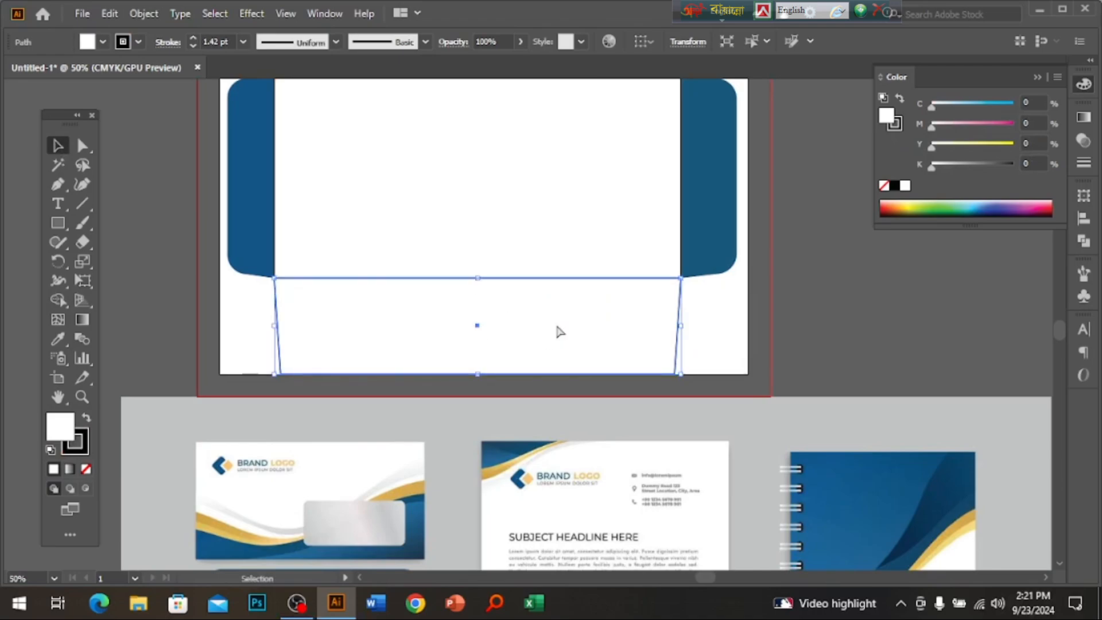
key(space)
Show the rulers and place a vertical guide at the envelope's centre.
drag(576, 322, 631, 359)
click(514, 264)
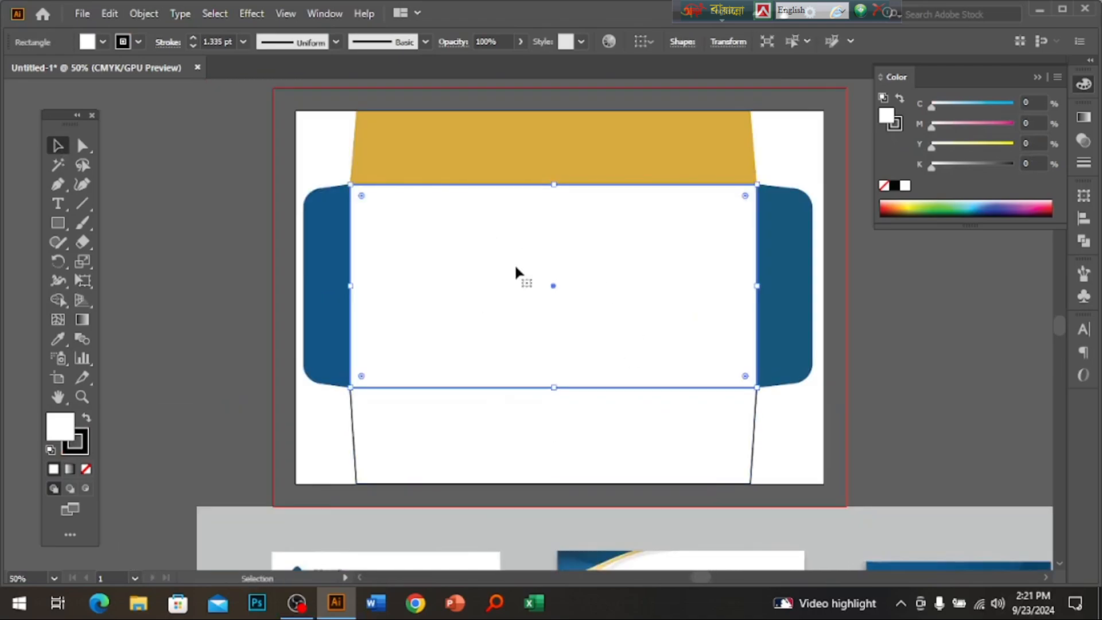
key(ctrl+space)
click(527, 312)
drag(532, 318, 529, 349)
key(ctrl+r)
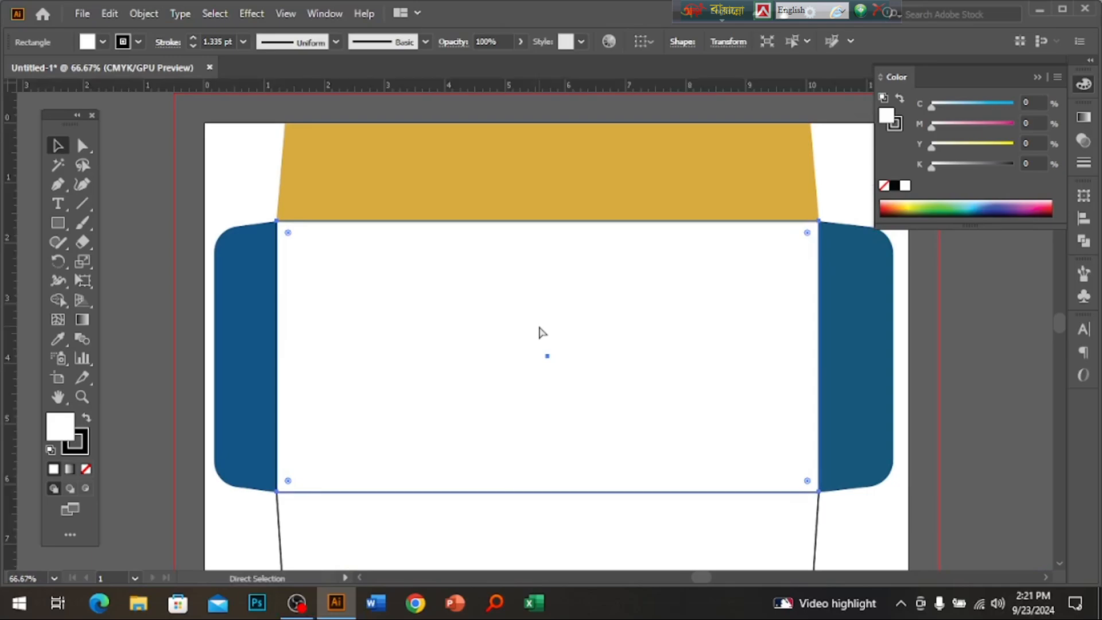
drag(16, 438, 548, 300)
Select every envelope piece and drag a duplicate copy to the left.
ctrl+alt+click(543, 359)
ctrl+alt+click(543, 359)
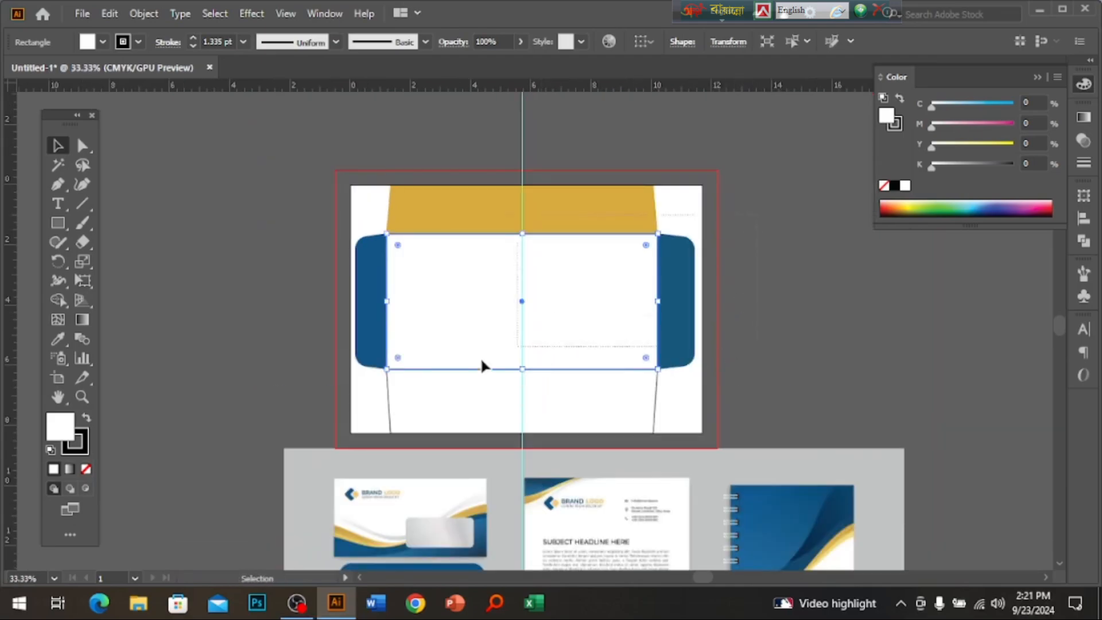
drag(335, 401, 545, 215)
scroll(573, 293, left, 5)
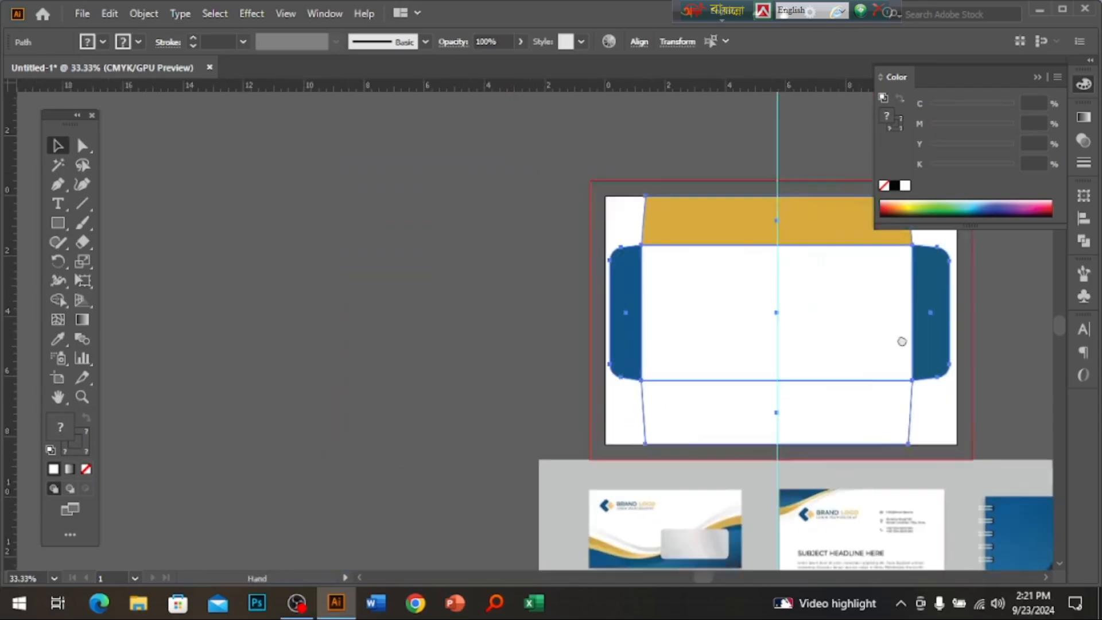
drag(985, 319, 431, 327)
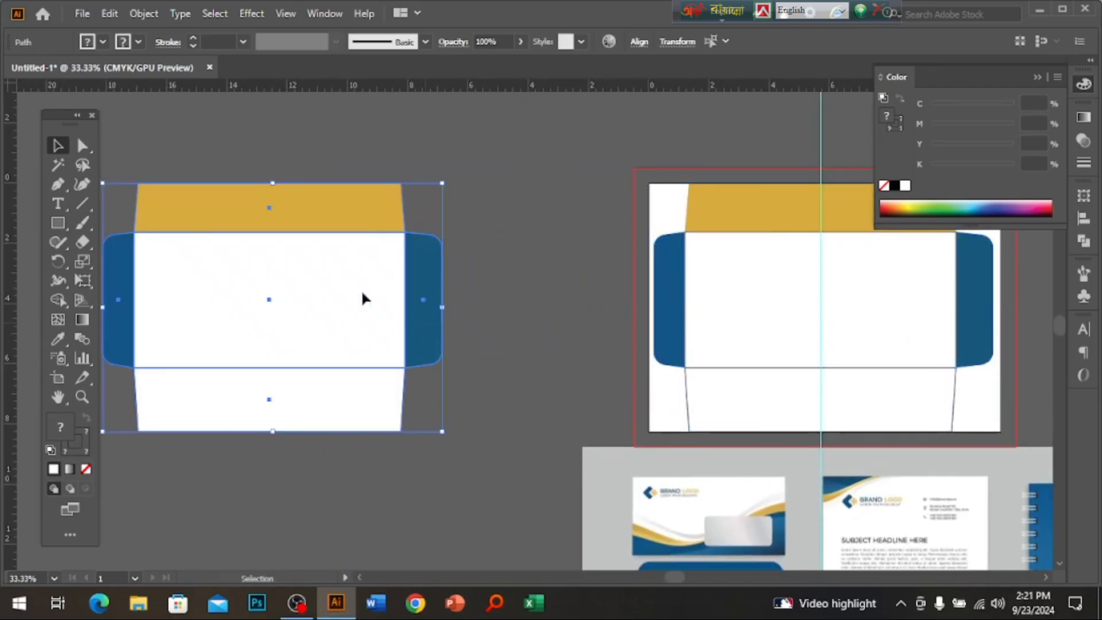
scroll(640, 337, left, 5)
scroll(517, 300, up, 1)
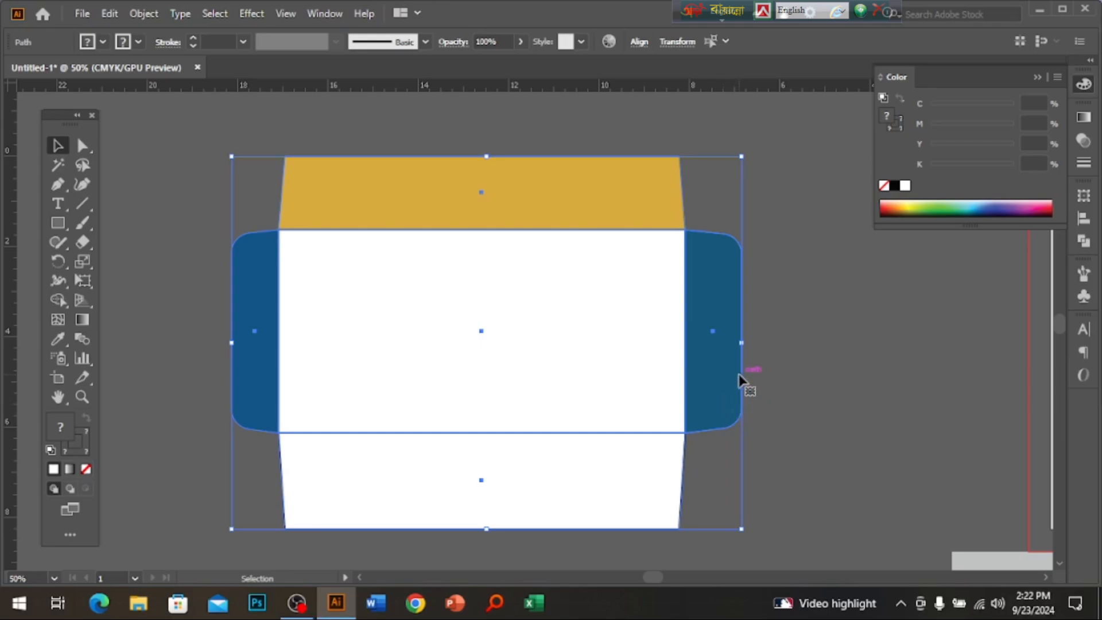
Remove the fills from the envelope copy and give its outlines a white stroke.
click(87, 470)
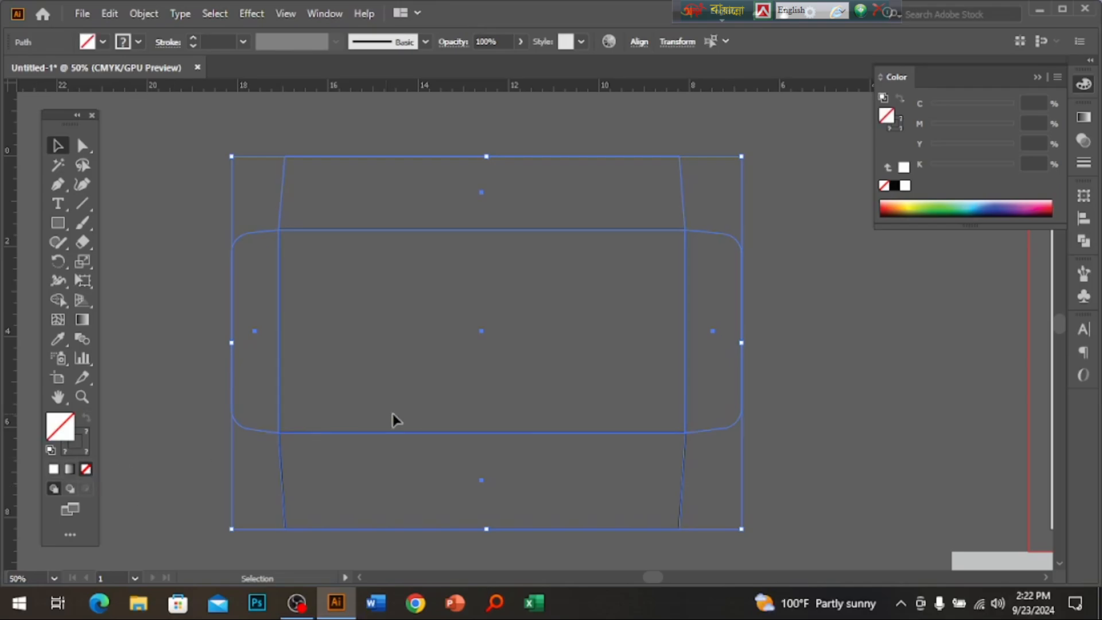
click(792, 395)
drag(781, 185, 229, 480)
click(77, 444)
click(906, 185)
click(828, 374)
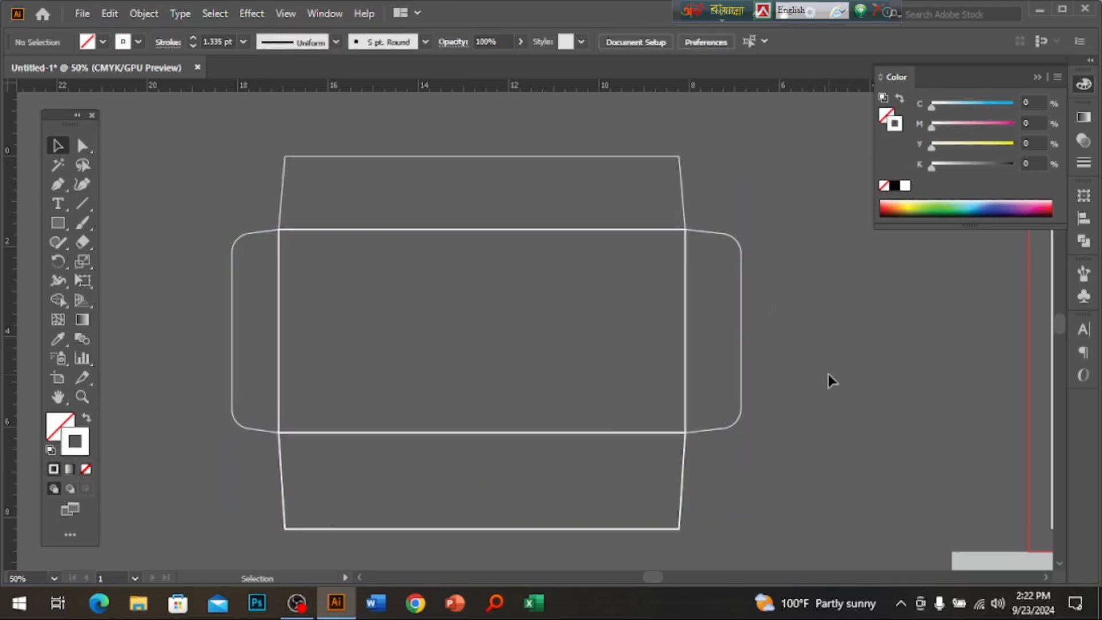
Check the white outline copy, then pan back toward the coloured envelope.
drag(241, 497, 790, 409)
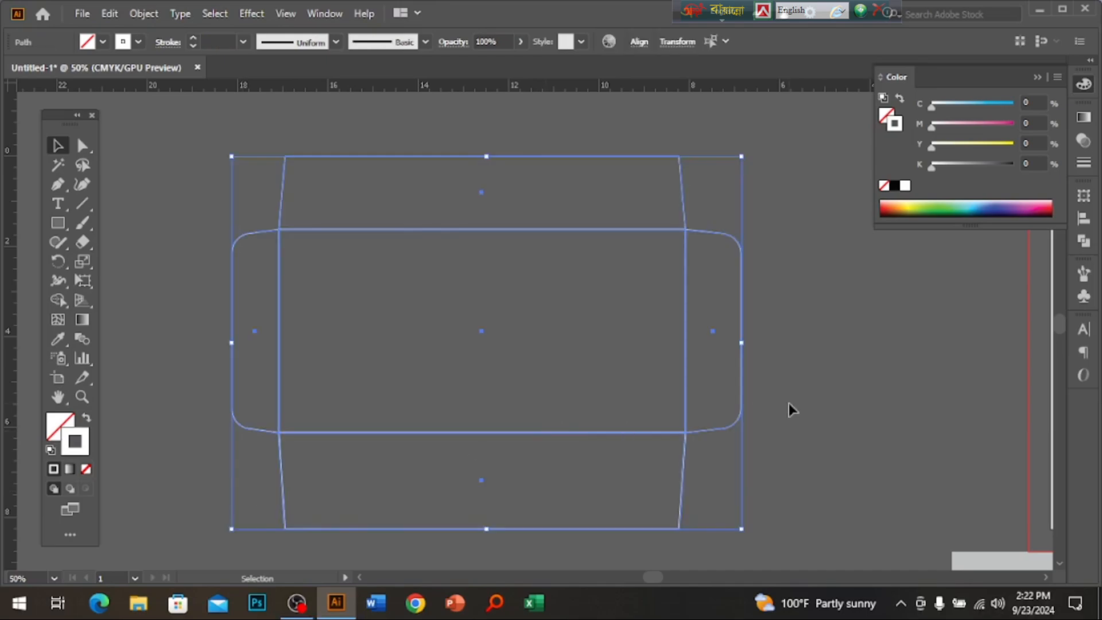
click(789, 404)
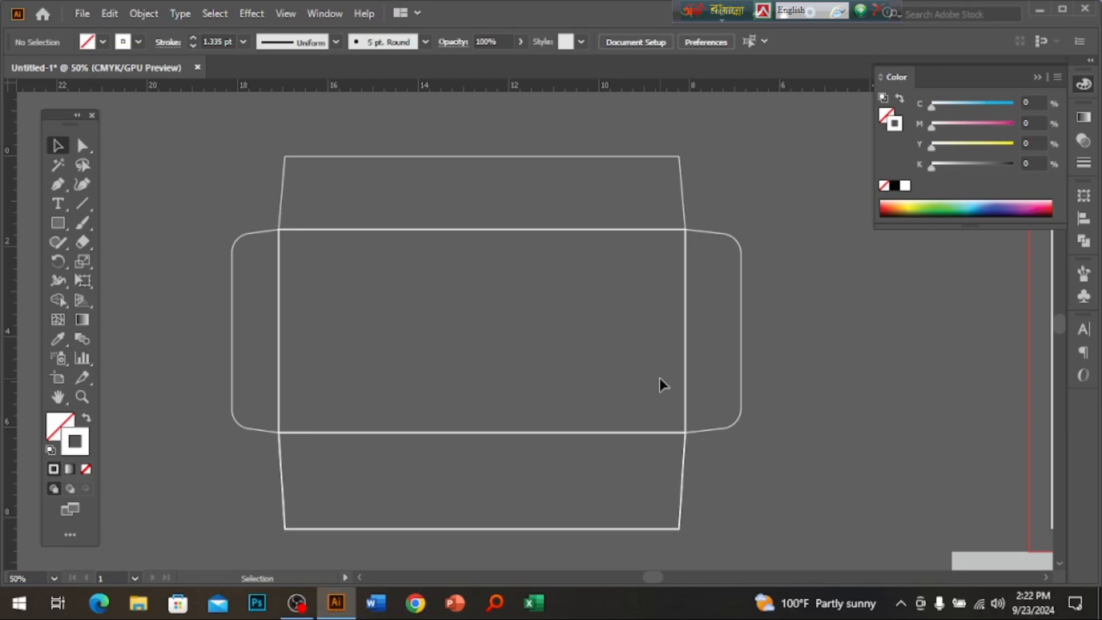
drag(801, 385, 373, 328)
scroll(723, 315, down, 1)
drag(770, 313, 593, 332)
Select the white envelope-front rectangle and convert it to guides.
drag(725, 304, 793, 300)
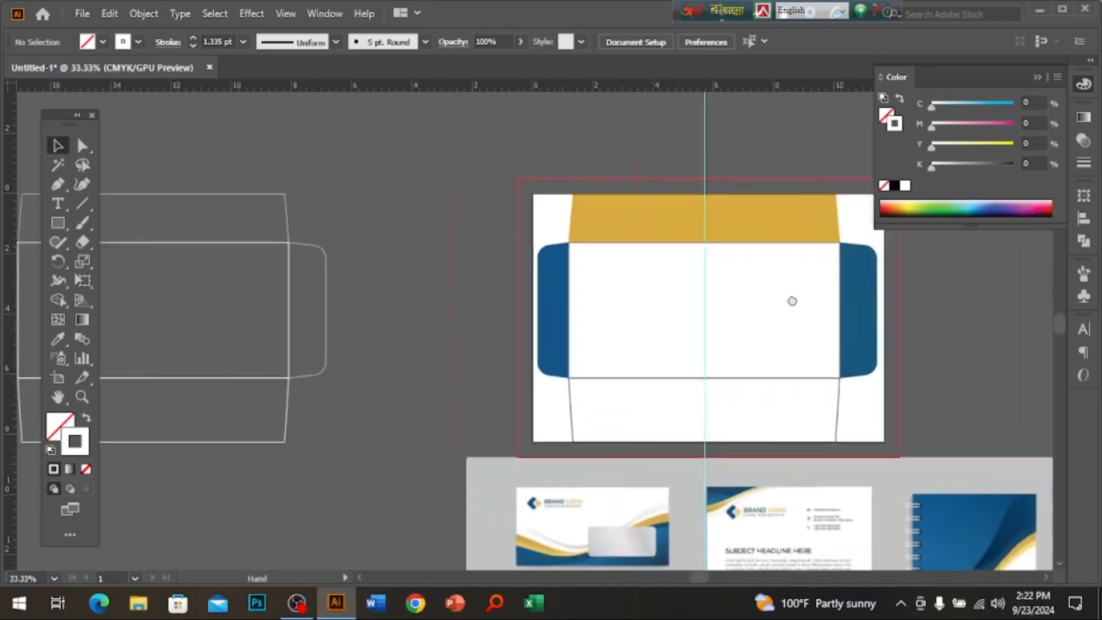
scroll(747, 304, up, 2)
click(699, 345)
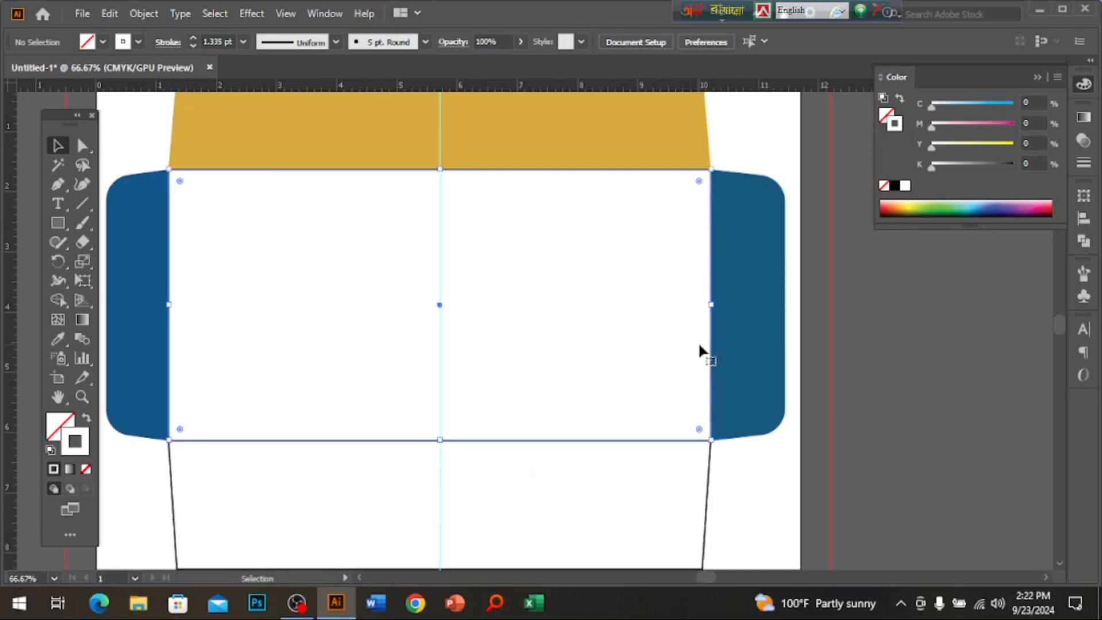
drag(521, 280, 659, 315)
click(56, 423)
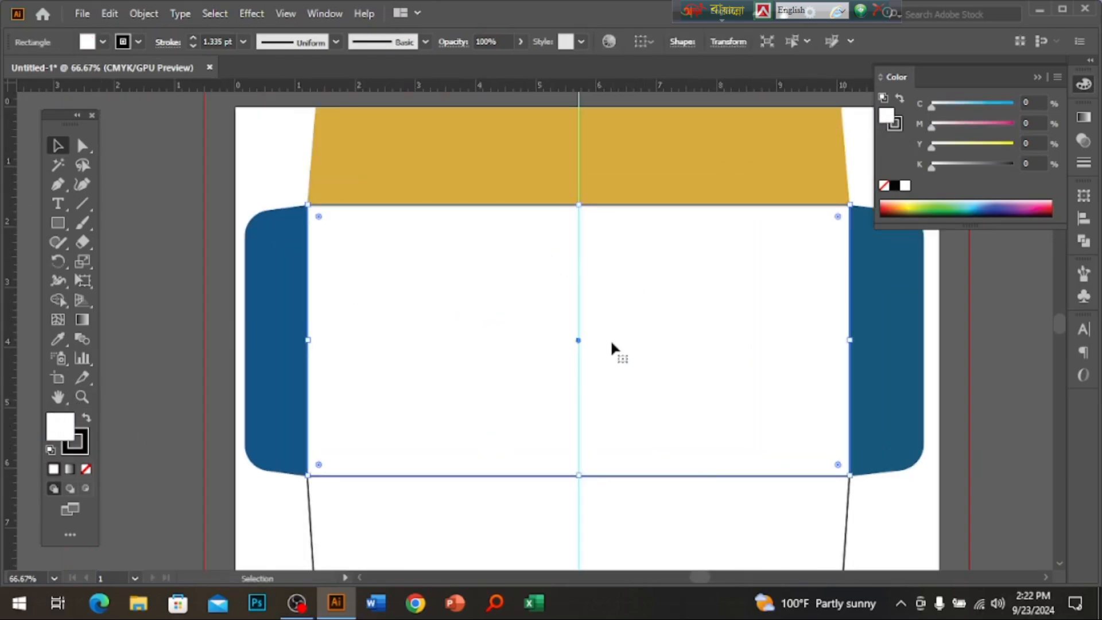
key(a)
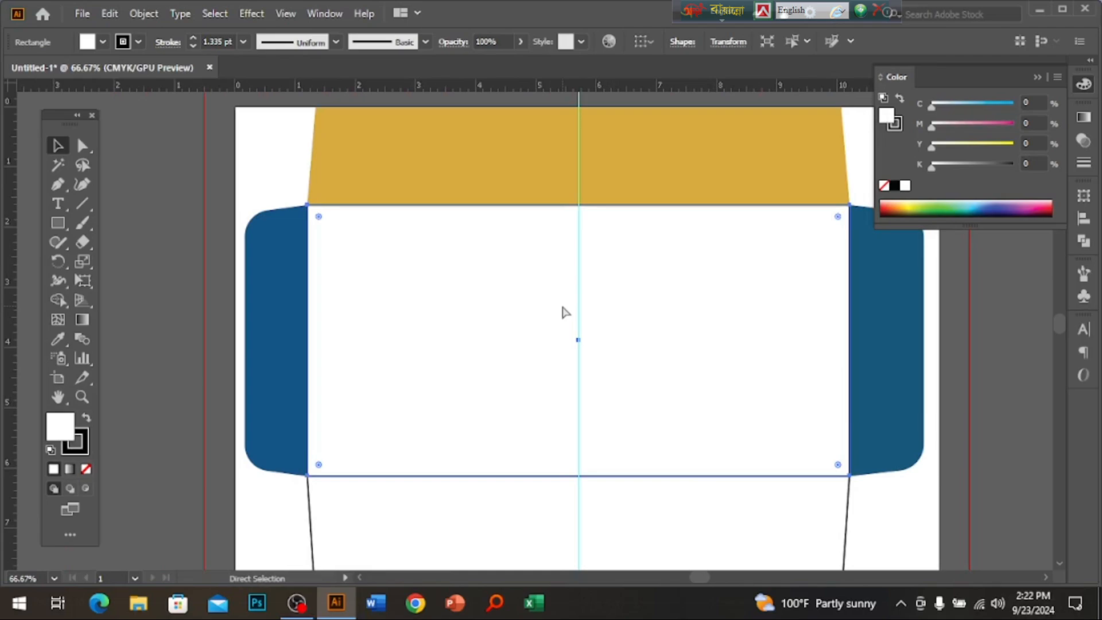
right_click(566, 312)
click(467, 283)
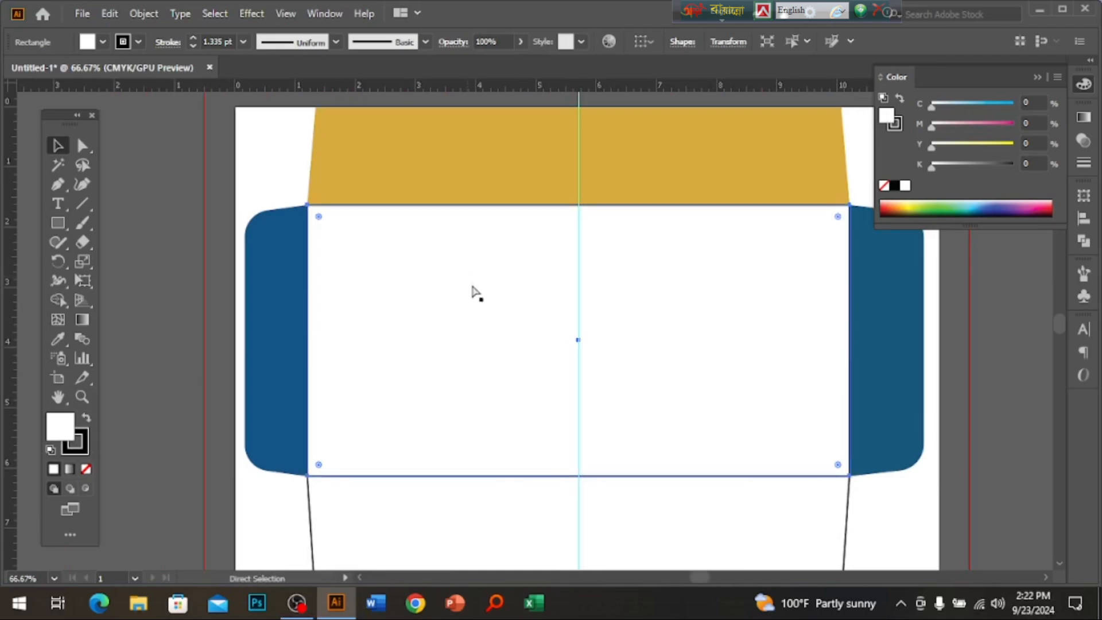
key(v)
right_click(539, 304)
click(604, 465)
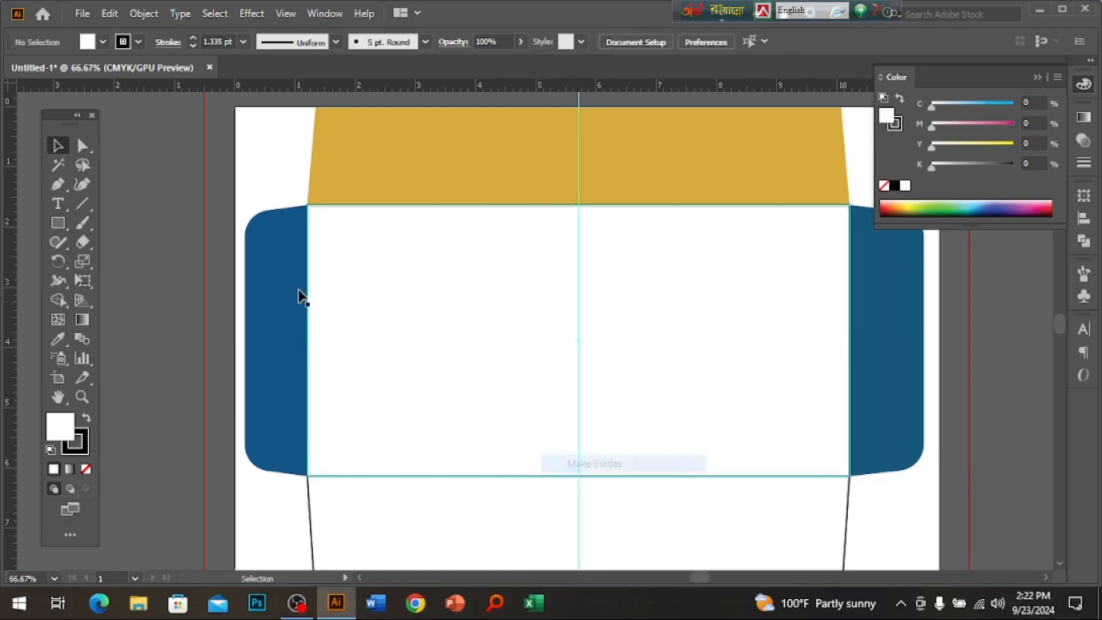
Reselect the white front rectangle and create a -0.5 in offset path inside it.
key(a)
key(ctrl+a)
click(918, 505)
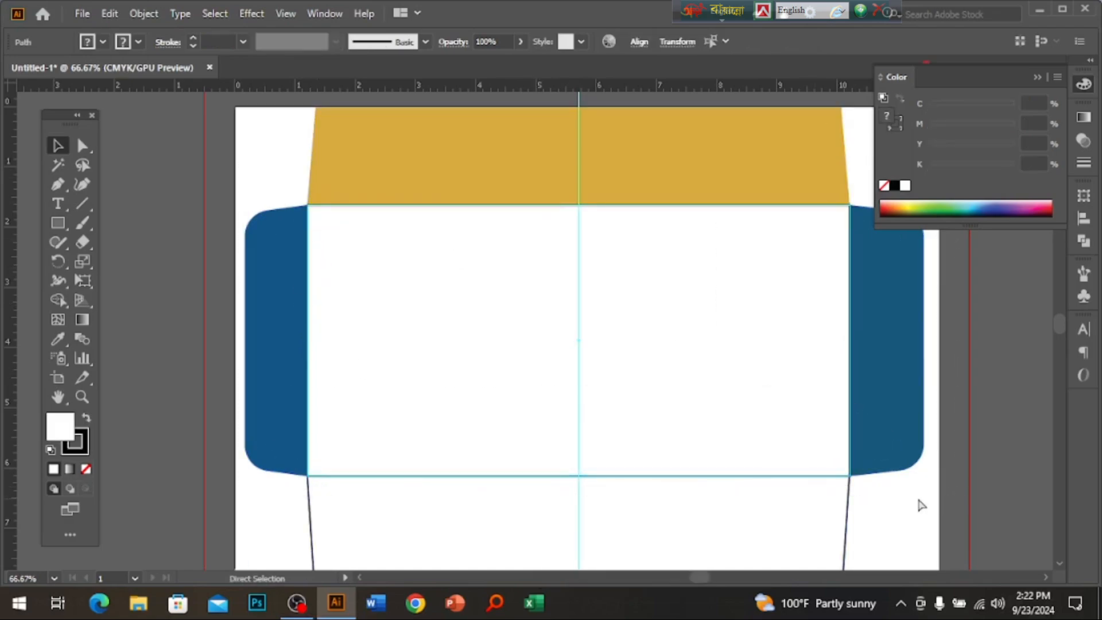
key(ctrl+a)
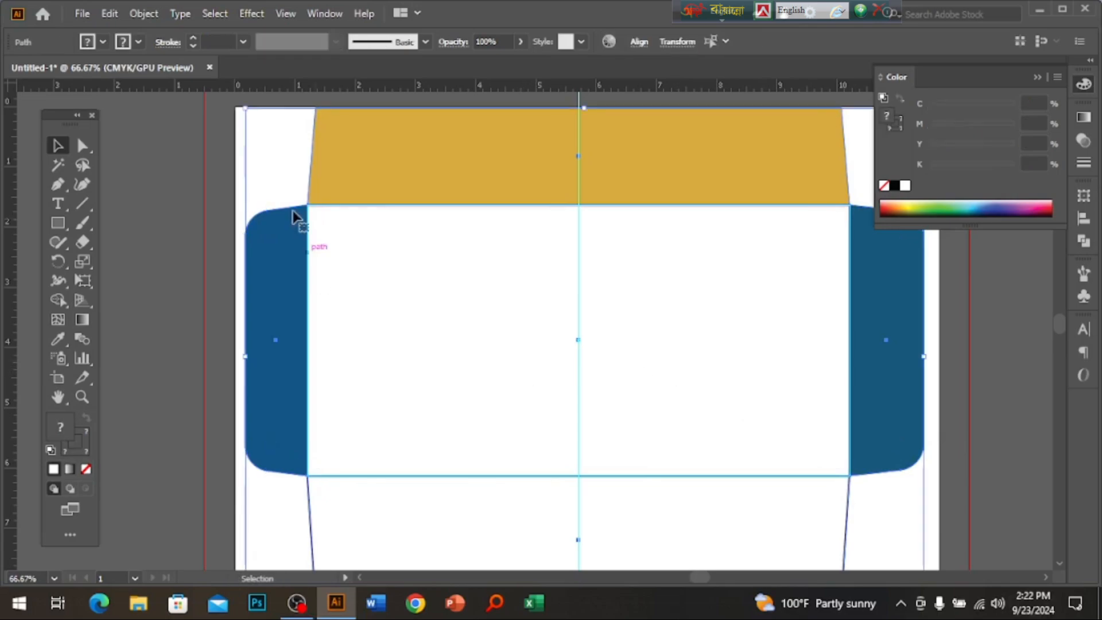
click(280, 186)
click(591, 295)
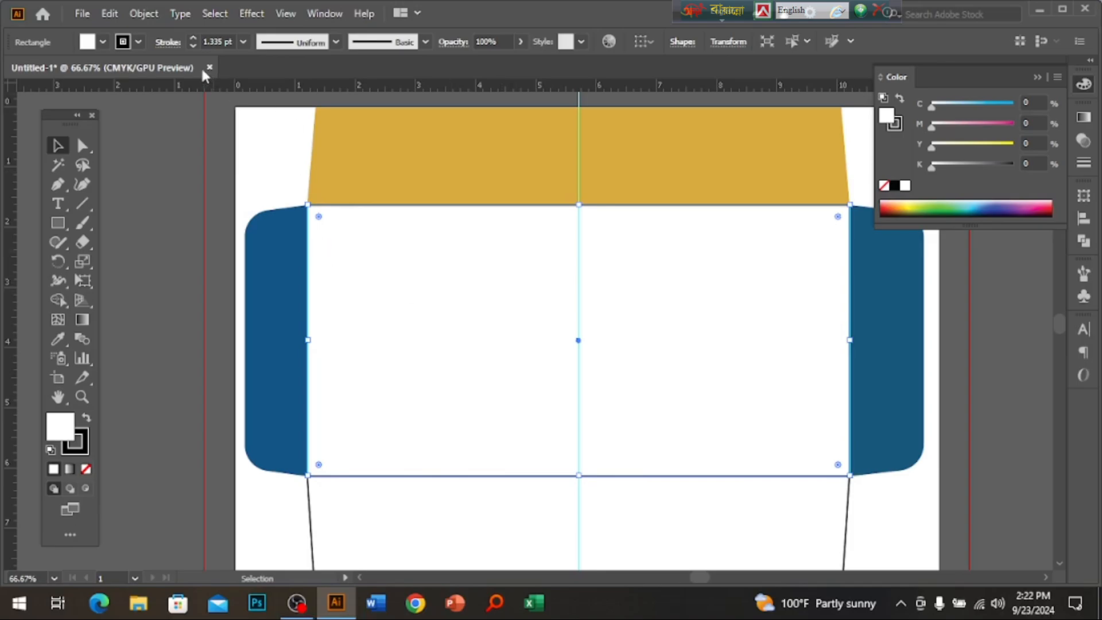
click(139, 11)
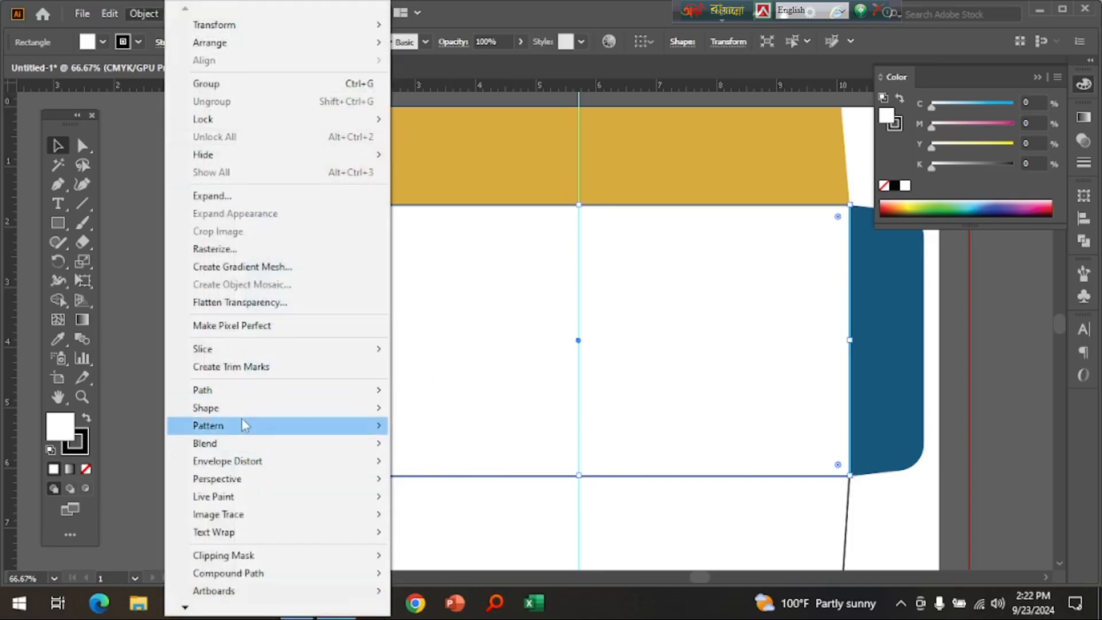
mouse_move(243, 407)
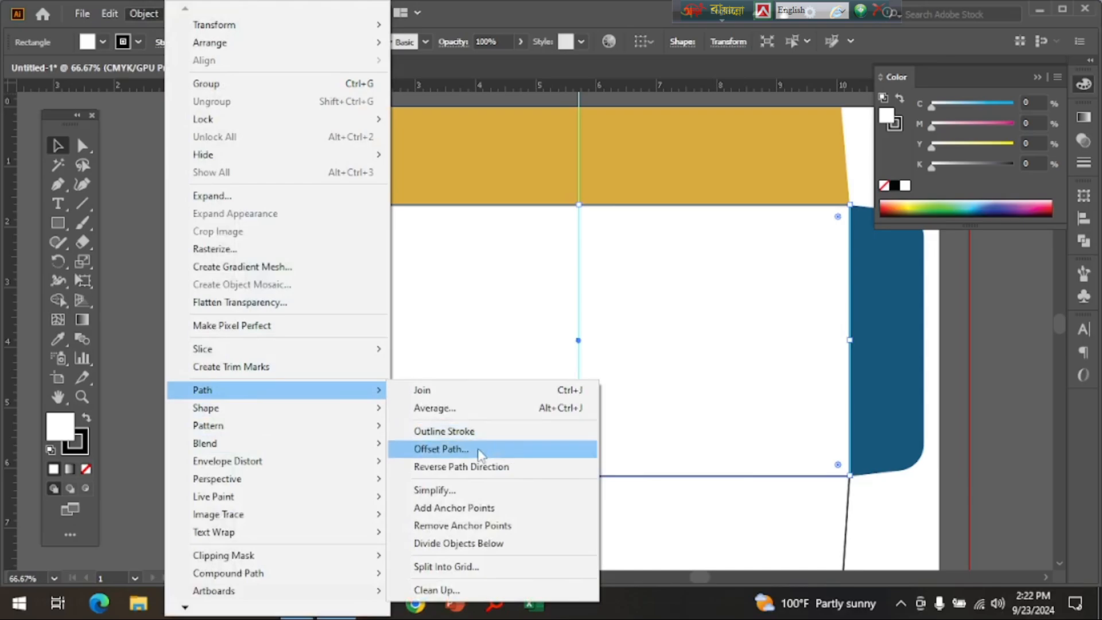
click(523, 448)
text(-.5)
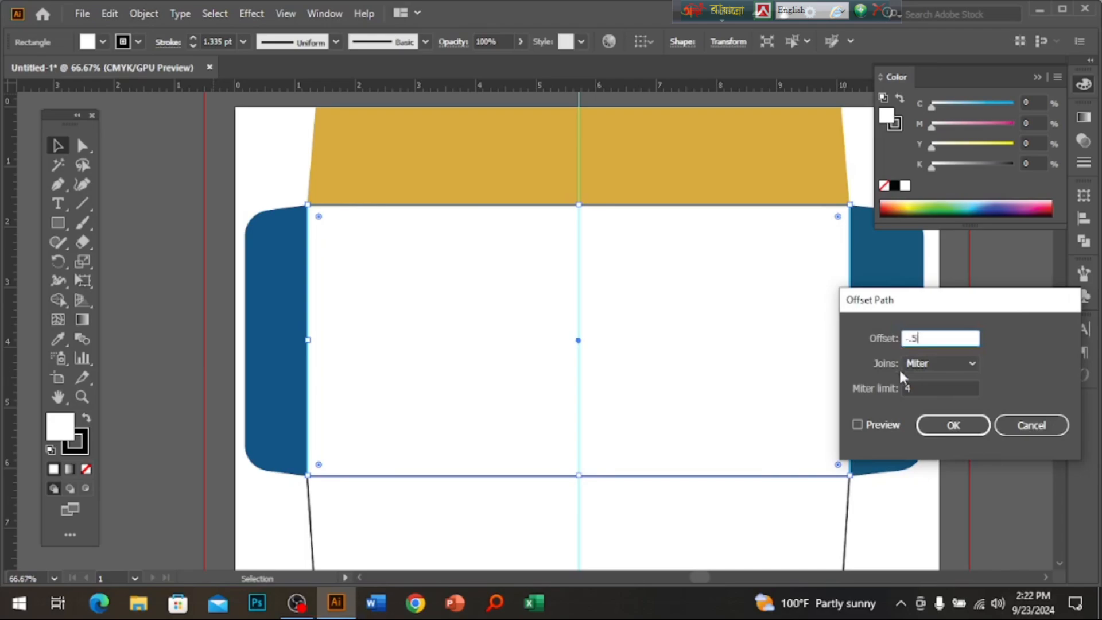
click(880, 426)
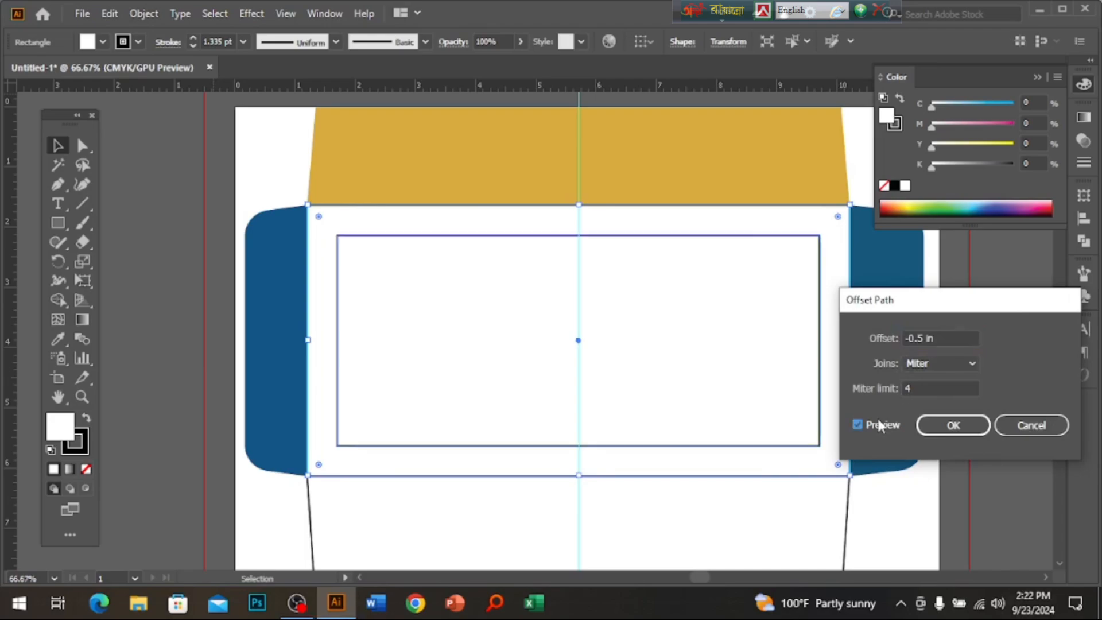
click(954, 425)
Turn both the front rectangle and its inset copy into guides.
right_click(578, 235)
click(663, 460)
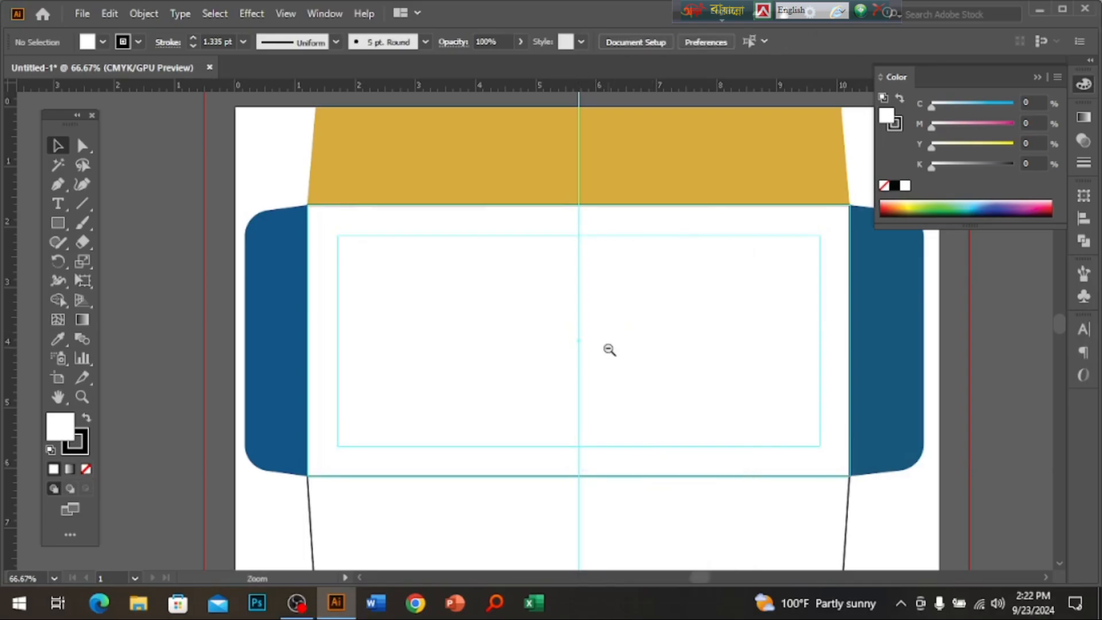
ctrl+alt+click(610, 349)
Select all the envelope shapes and lock them with Ctrl+2.
drag(225, 180, 850, 449)
key(ctrl+2)
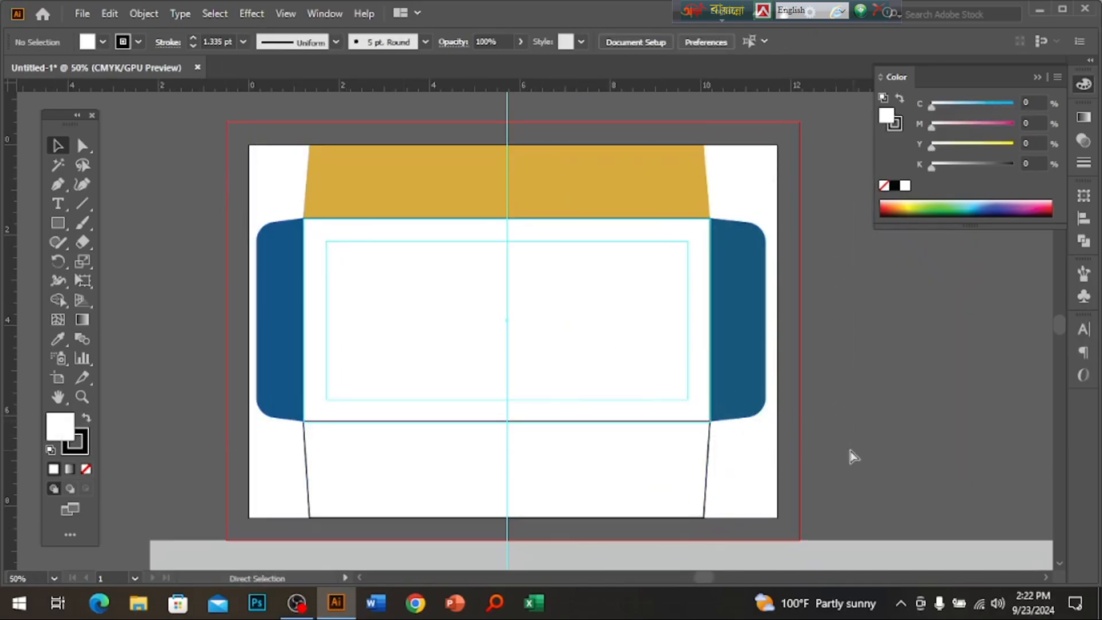
ctrl+click(573, 338)
drag(539, 281, 654, 311)
Pan over the reference letterhead mockup, then zoom back in on the envelope front.
ctrl+alt+click(509, 379)
ctrl+alt+click(522, 386)
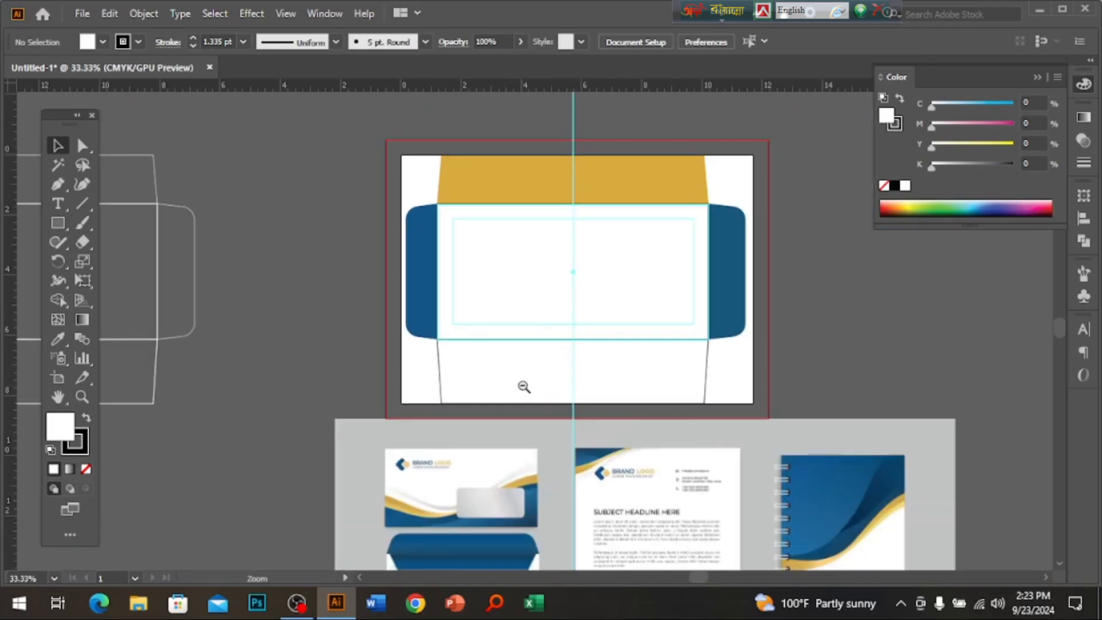
drag(449, 467, 429, 364)
ctrl+click(429, 364)
drag(642, 360, 559, 394)
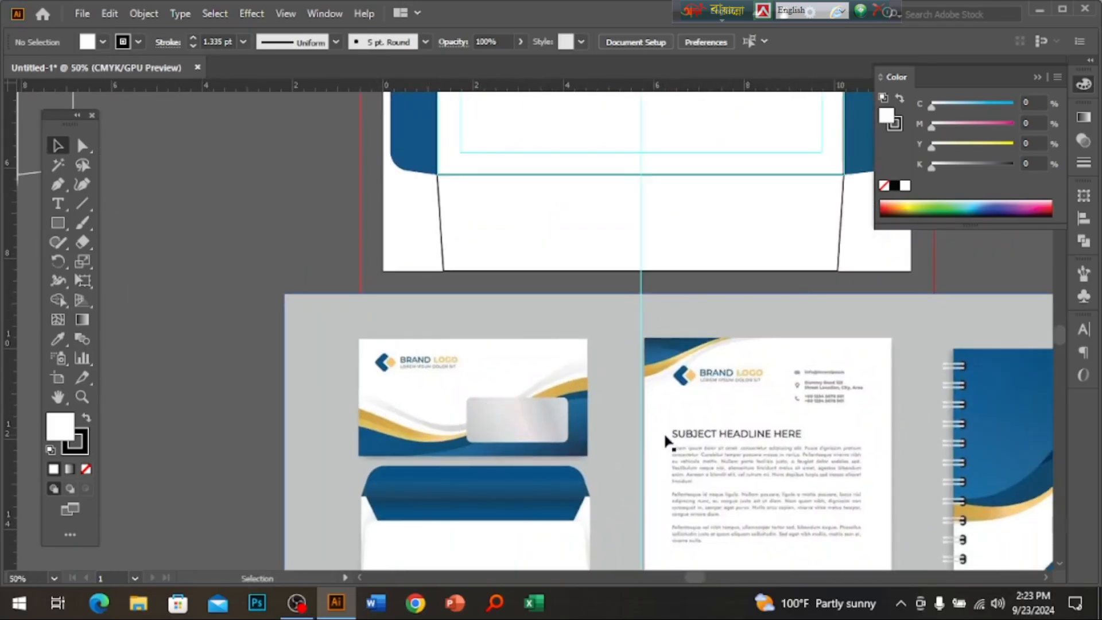
scroll(640, 332, up, 4)
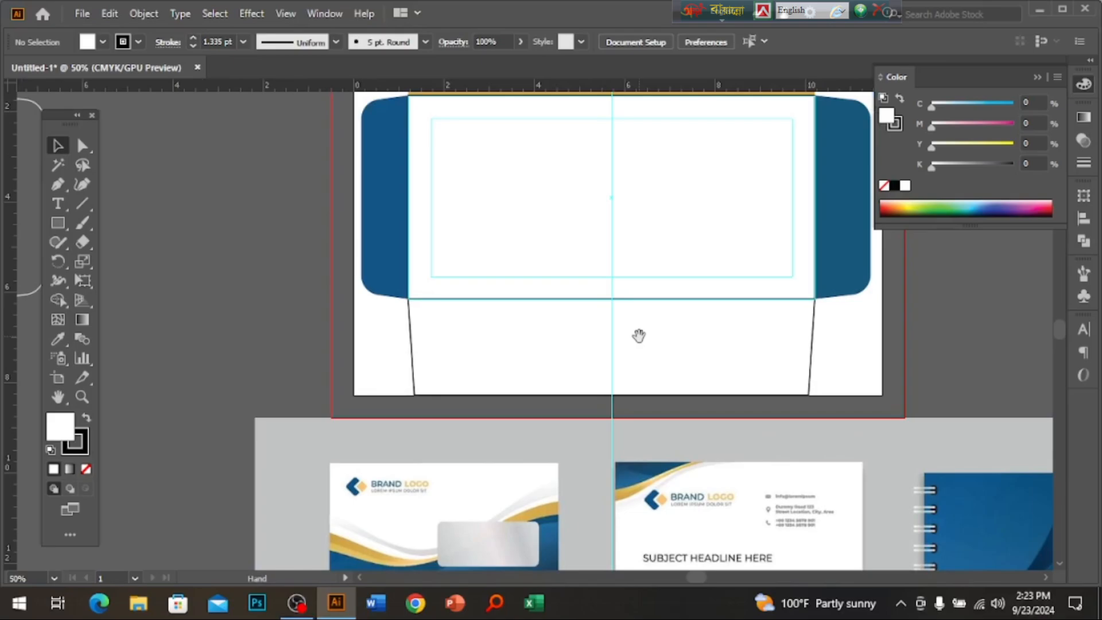
ctrl+click(599, 297)
drag(593, 272, 558, 371)
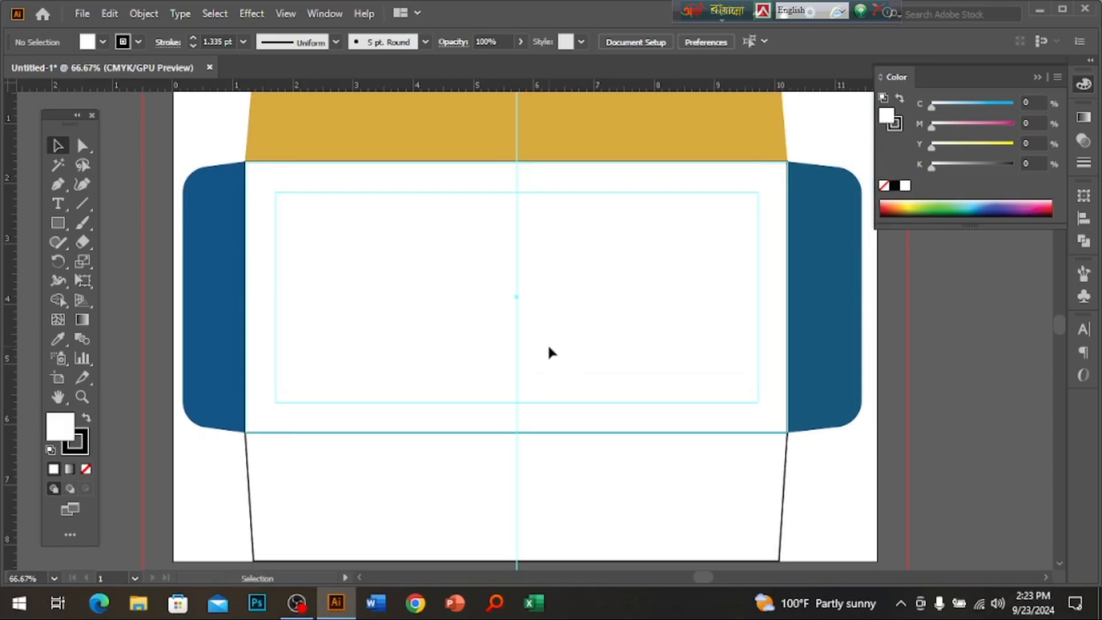
ctrl+click(464, 347)
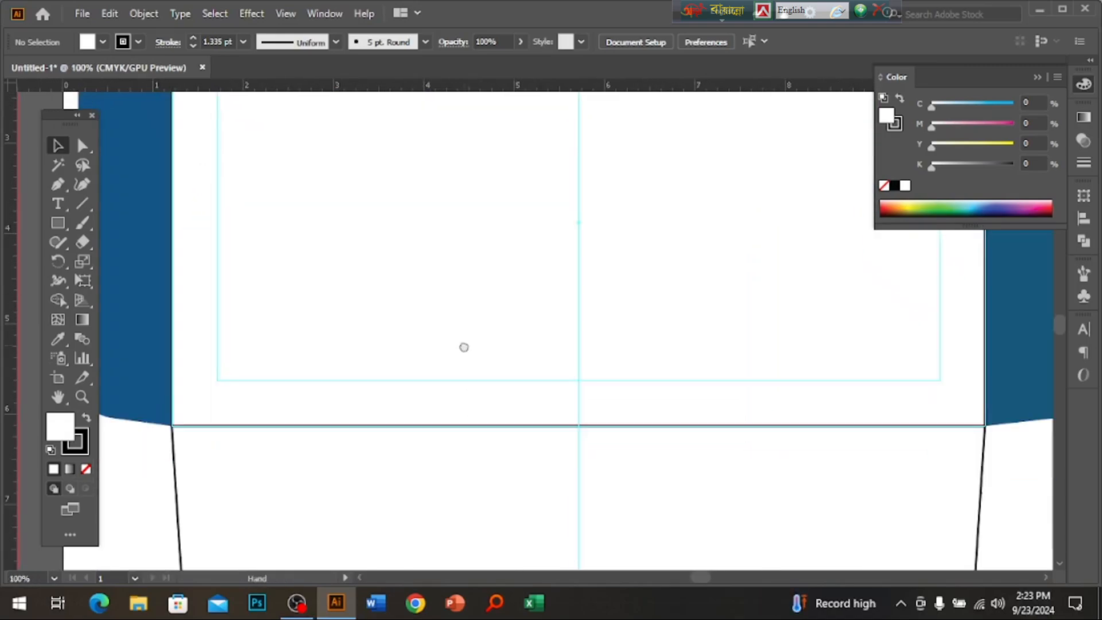
drag(531, 349, 481, 426)
click(59, 185)
Draw a closed curved wave shape across the lower envelope front with the Pen tool.
ctrl+alt+click(573, 345)
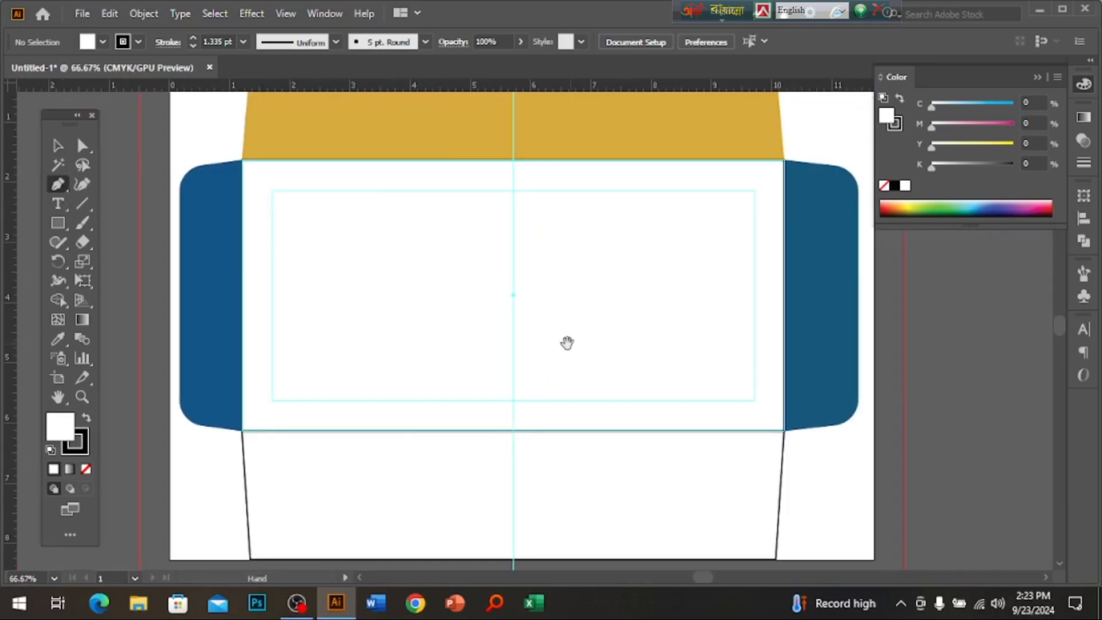
drag(567, 342, 520, 387)
click(161, 341)
drag(199, 341, 342, 390)
drag(517, 351, 633, 240)
drag(775, 428, 738, 485)
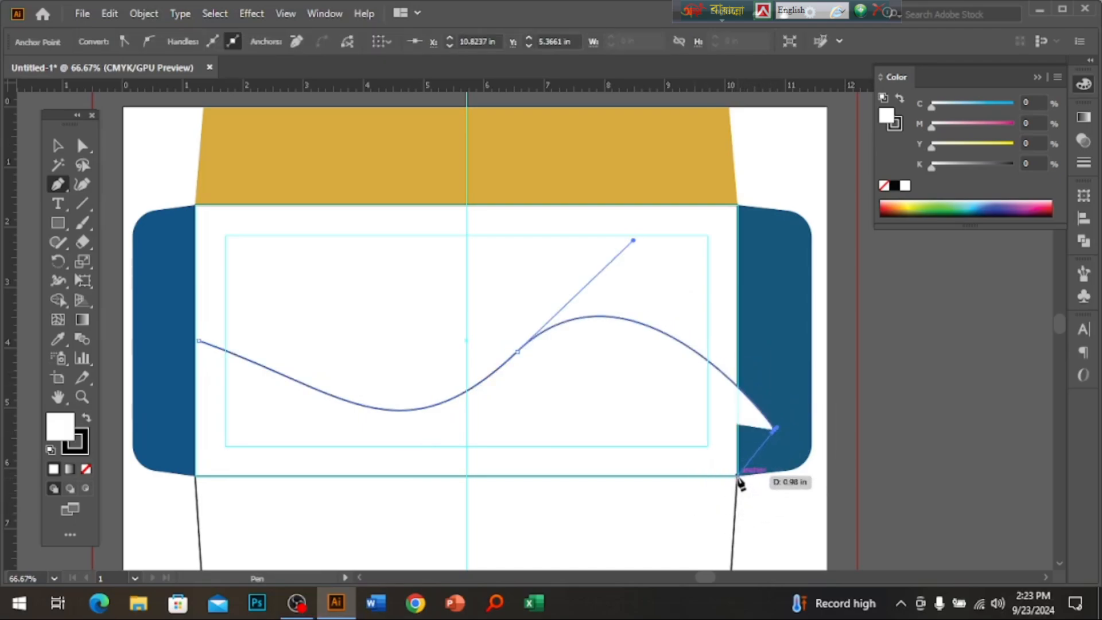
click(737, 476)
click(195, 476)
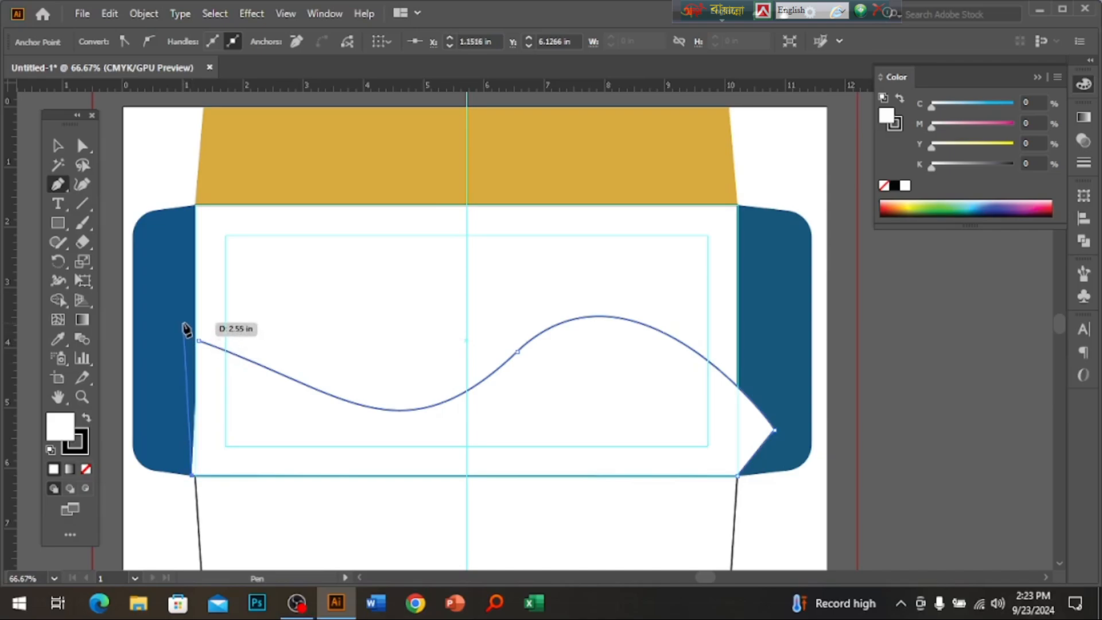
click(183, 323)
click(198, 339)
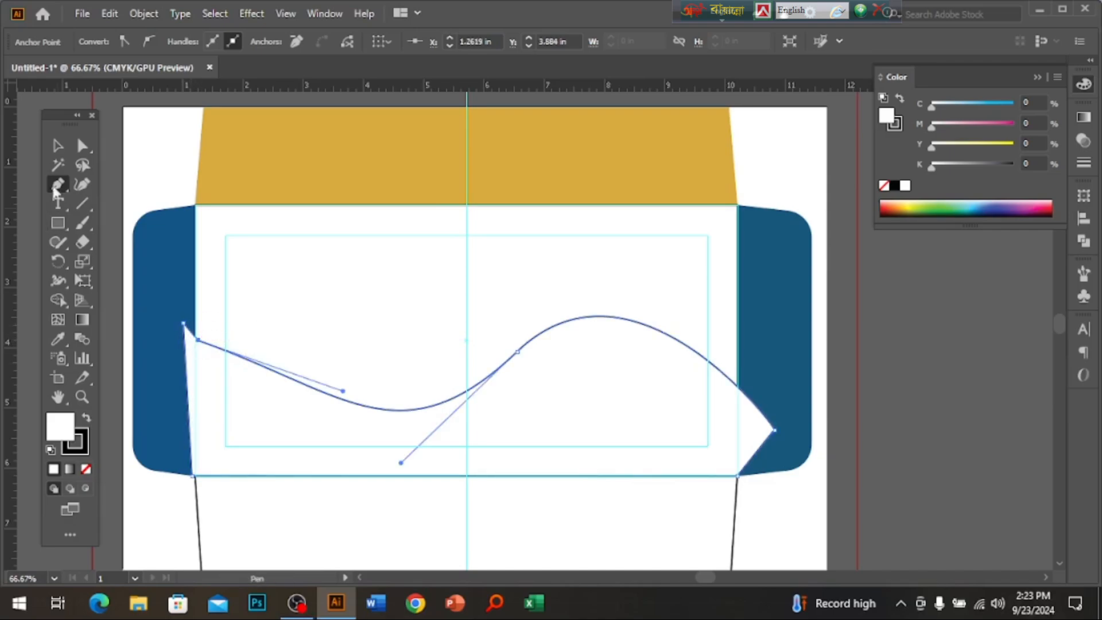
Remove the wave's outline and fill it with the mockup's blue using the Eyedropper.
key(v)
click(86, 469)
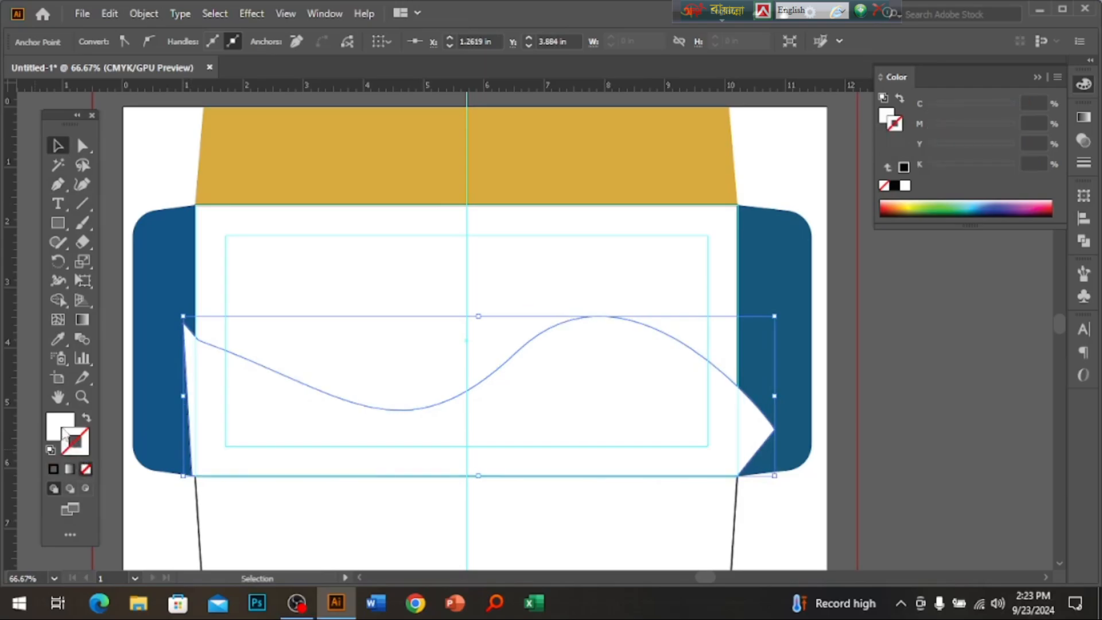
click(887, 115)
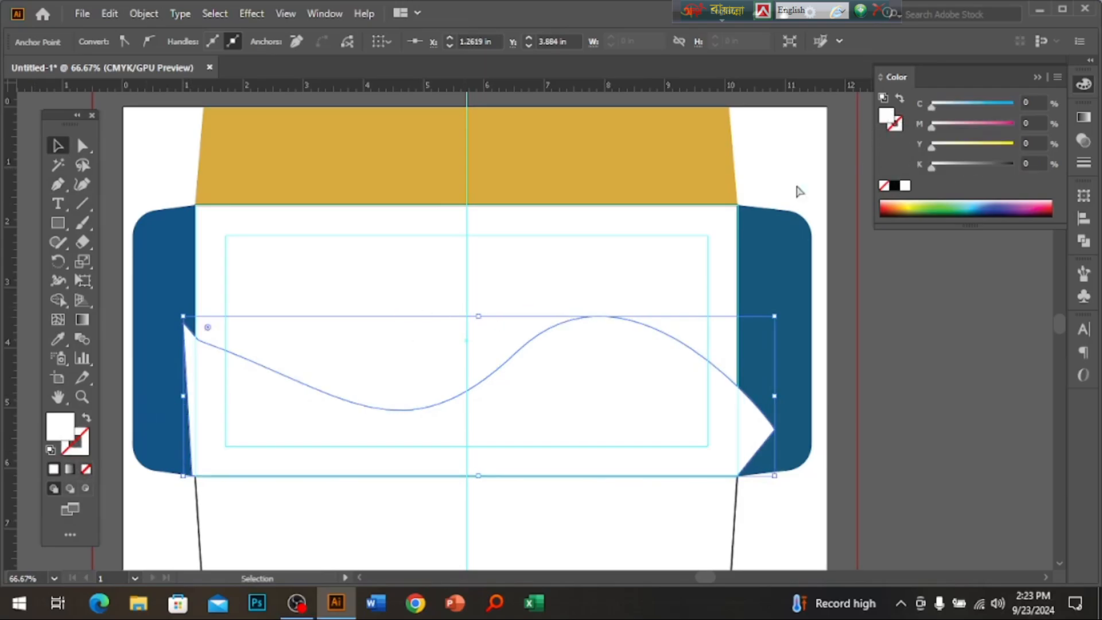
ctrl+alt+click(490, 432)
ctrl+alt+click(490, 432)
drag(495, 406, 484, 393)
ctrl+click(484, 394)
drag(343, 361, 306, 390)
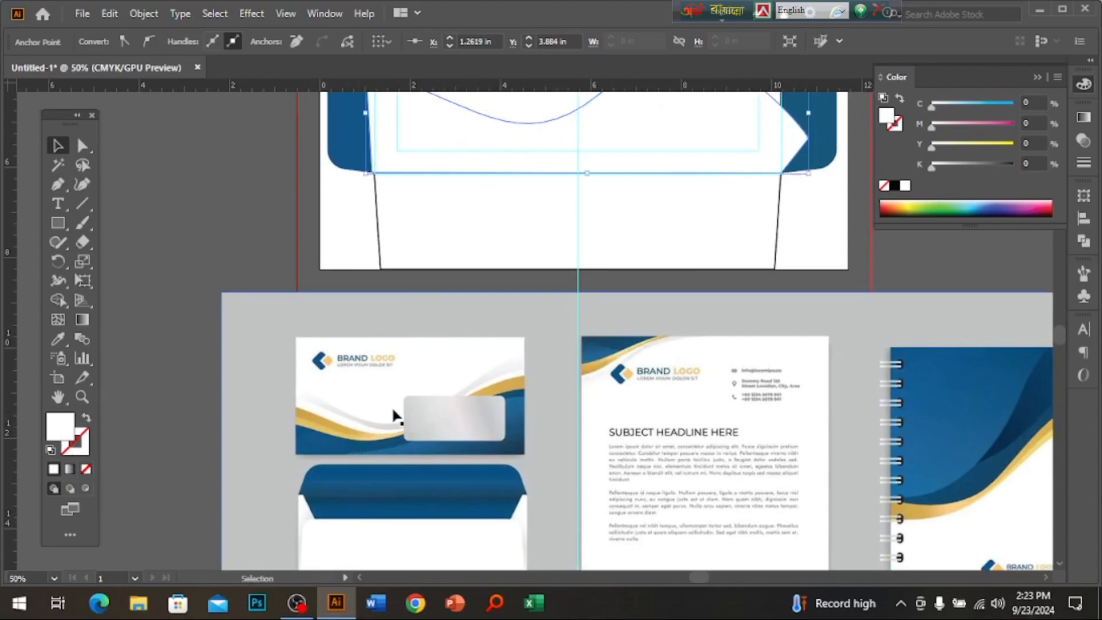
key(i)
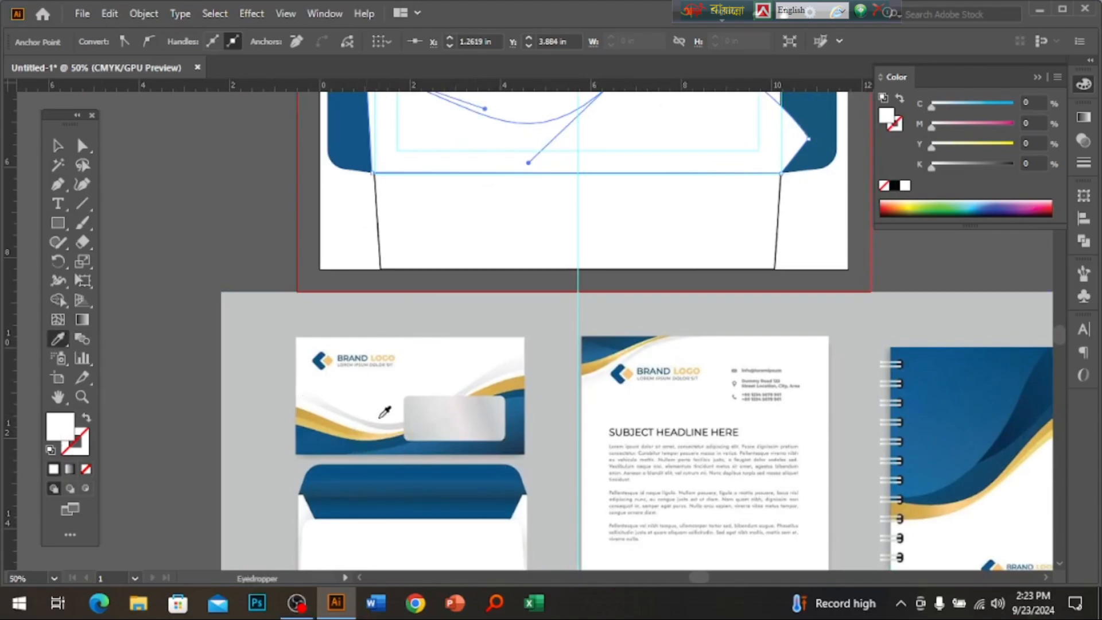
click(324, 445)
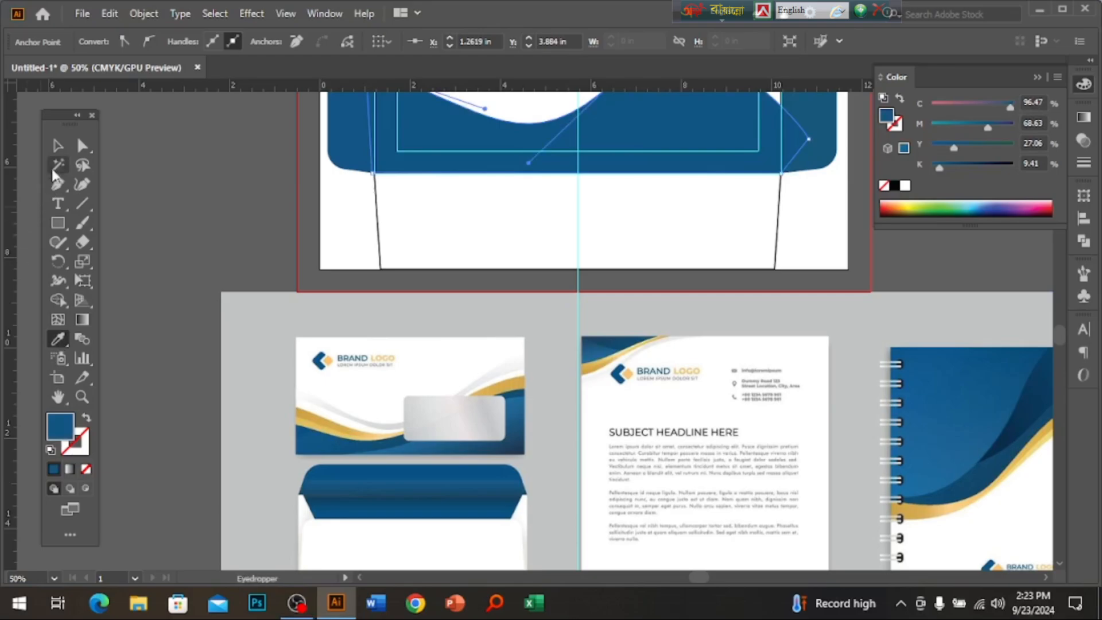
Return the view to the envelope and reselect the blue wave.
click(58, 146)
drag(742, 244, 664, 415)
click(663, 415)
click(595, 274)
drag(556, 288, 718, 361)
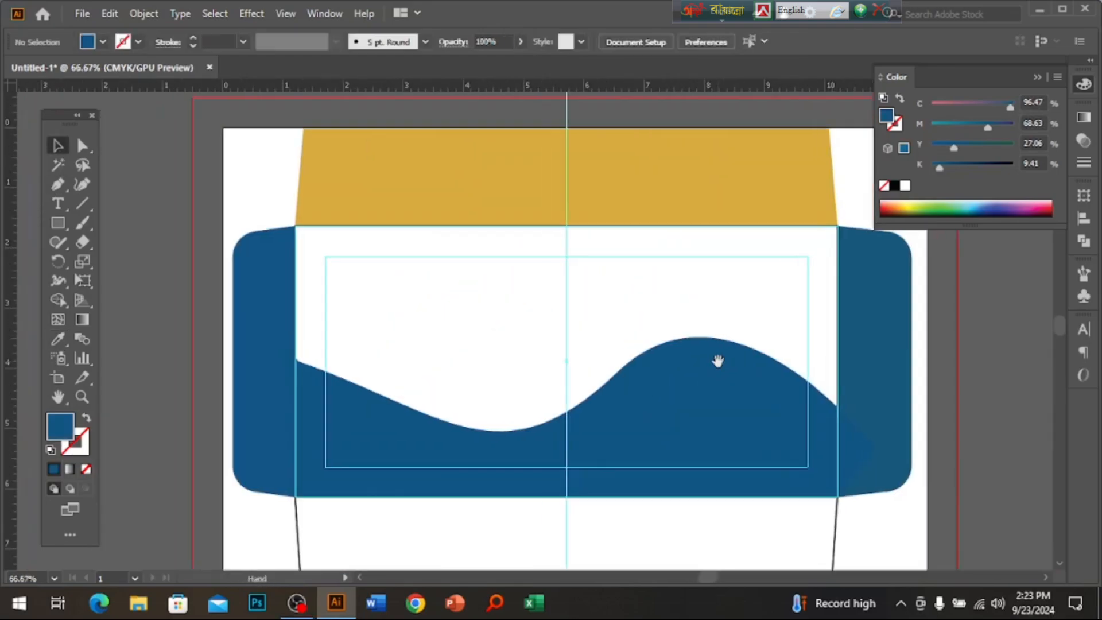
click(712, 371)
Raise the copied wave's left anchor, fill it with the flap's gold, and extend its right end.
key(a)
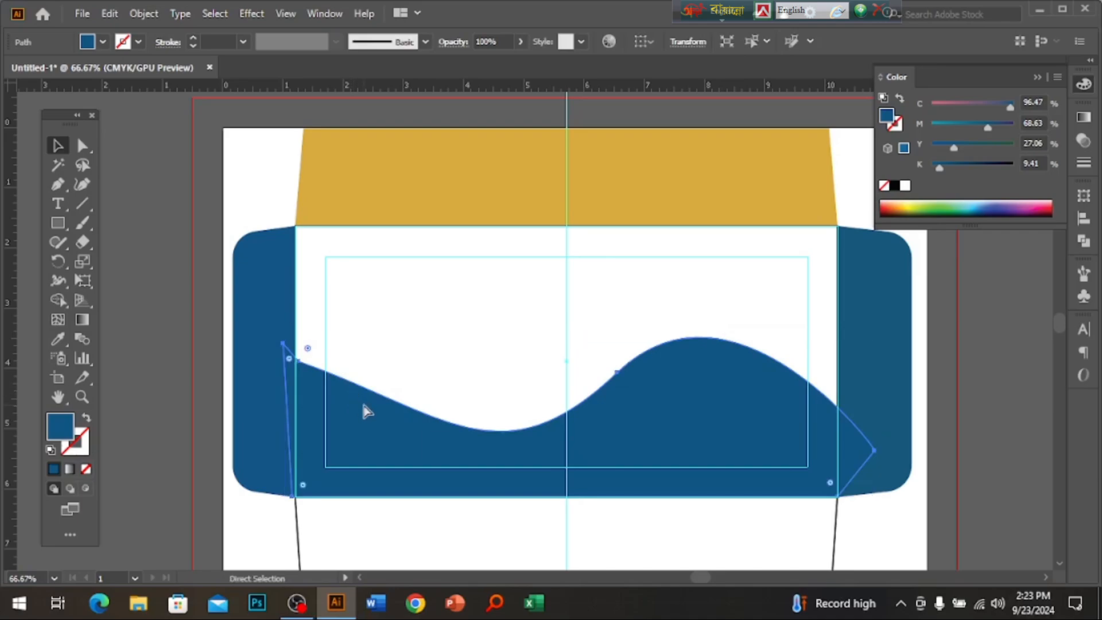
click(83, 148)
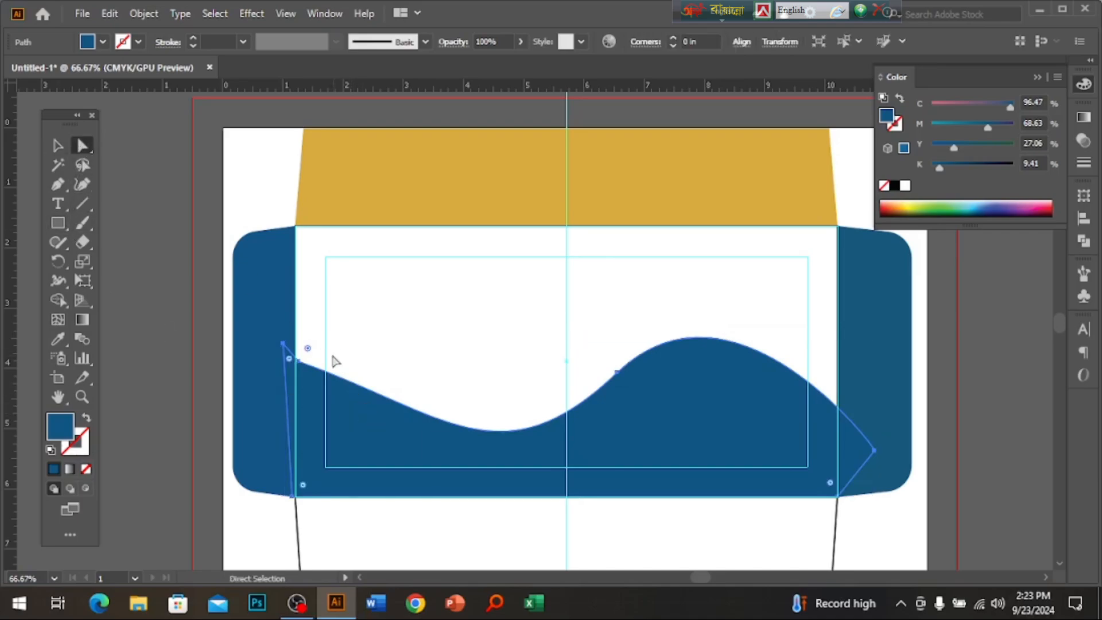
click(299, 361)
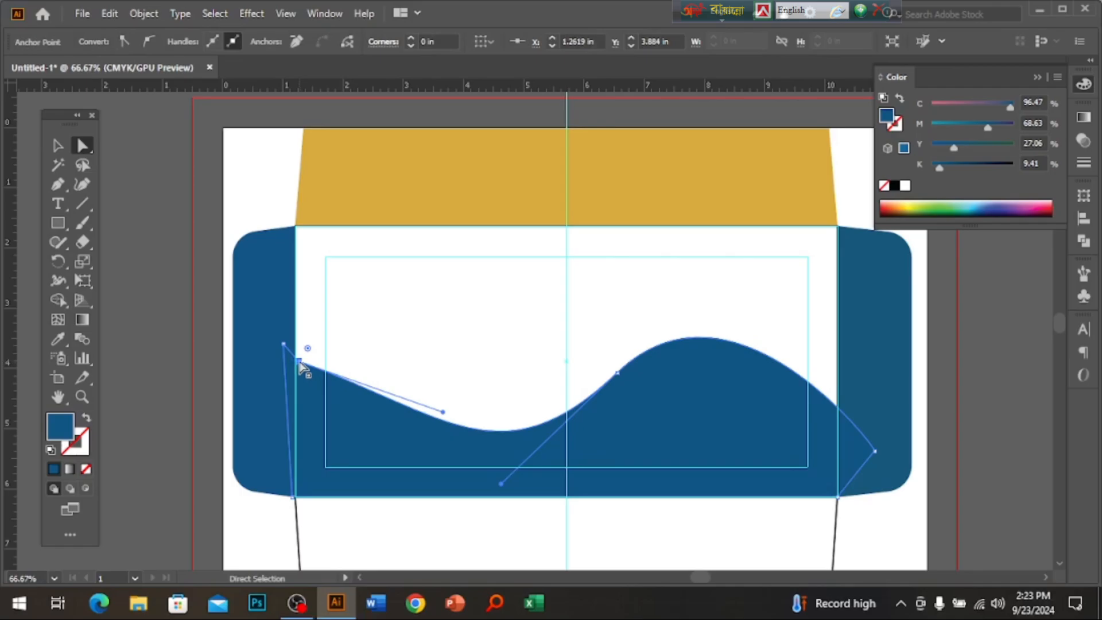
drag(299, 363, 287, 334)
key(ctrl+minus)
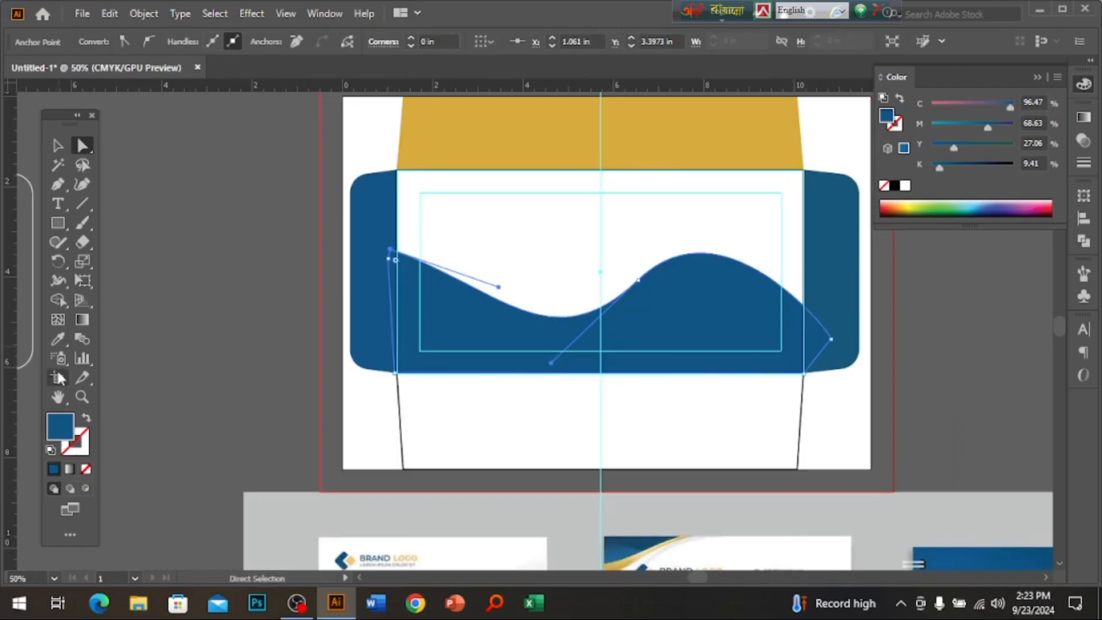
click(57, 339)
click(586, 137)
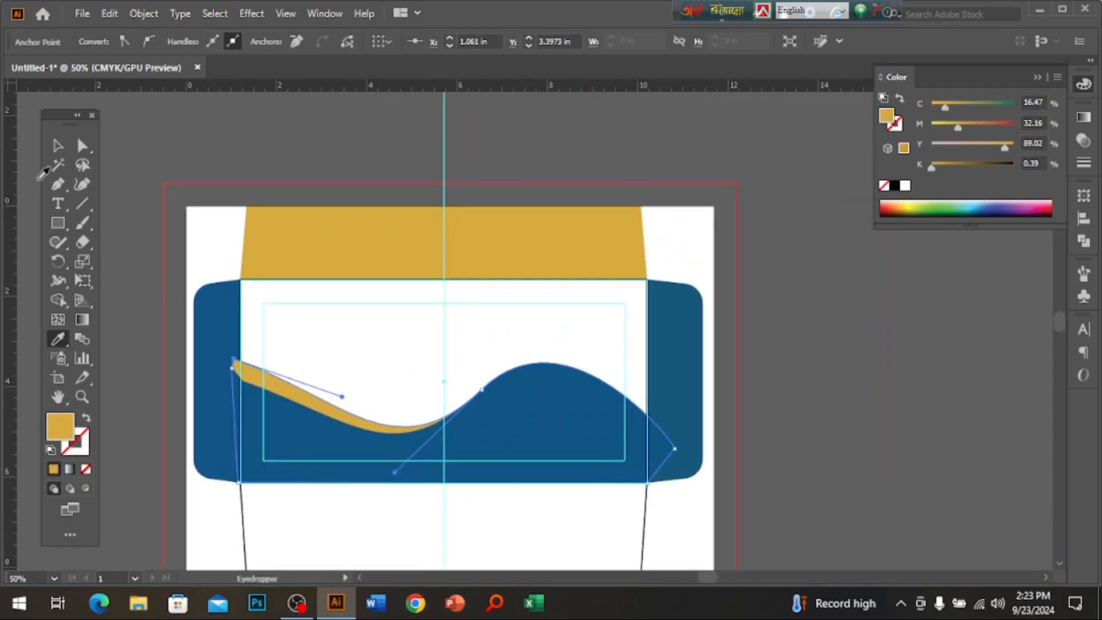
click(82, 145)
drag(676, 450, 682, 426)
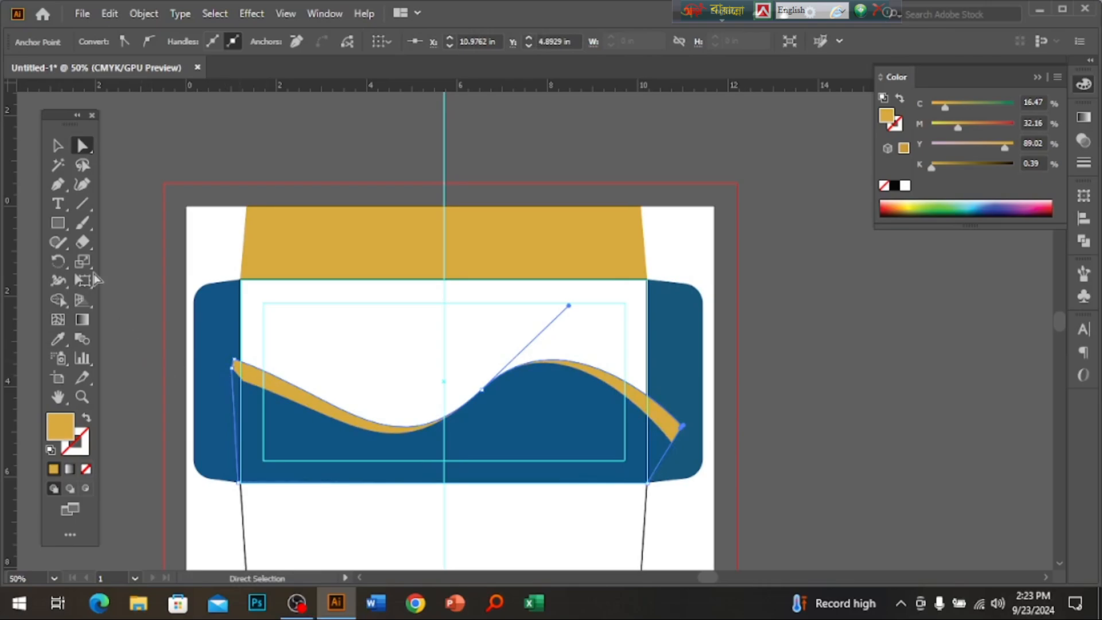
Raise both ends of the next wave copy and fill it black lightened to 14% K grey.
click(59, 146)
click(292, 305)
ctrl+click(327, 412)
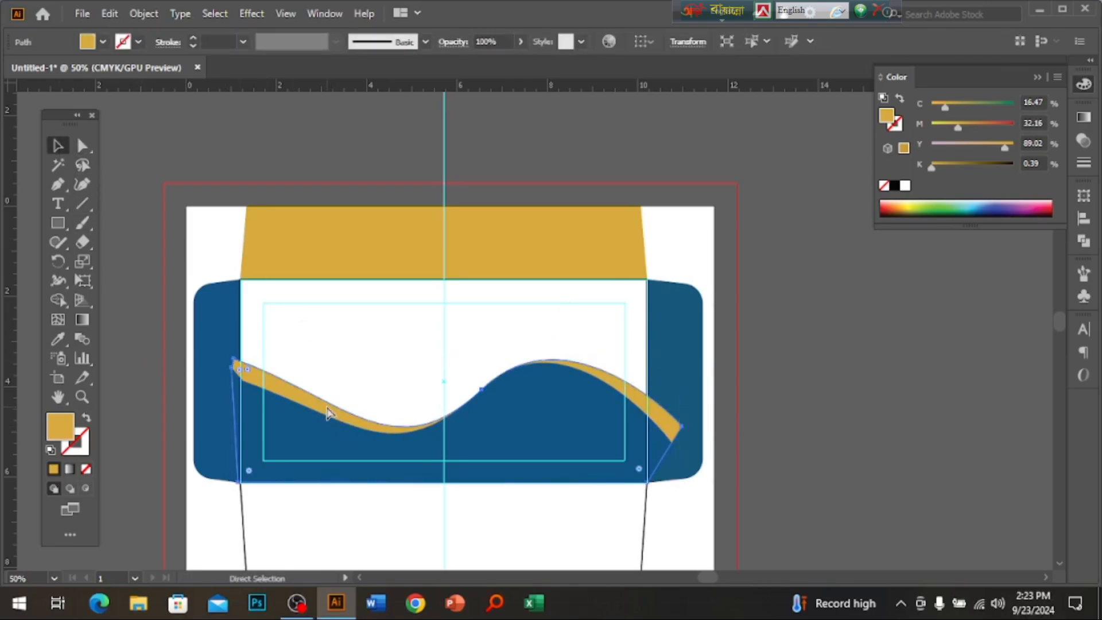
click(82, 145)
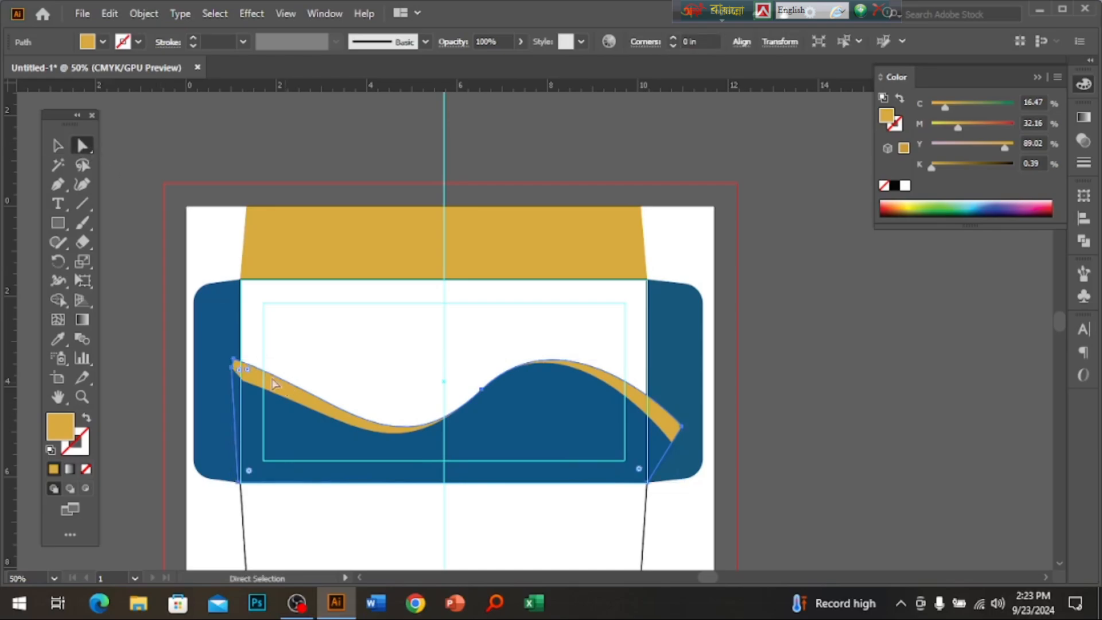
drag(235, 363, 231, 334)
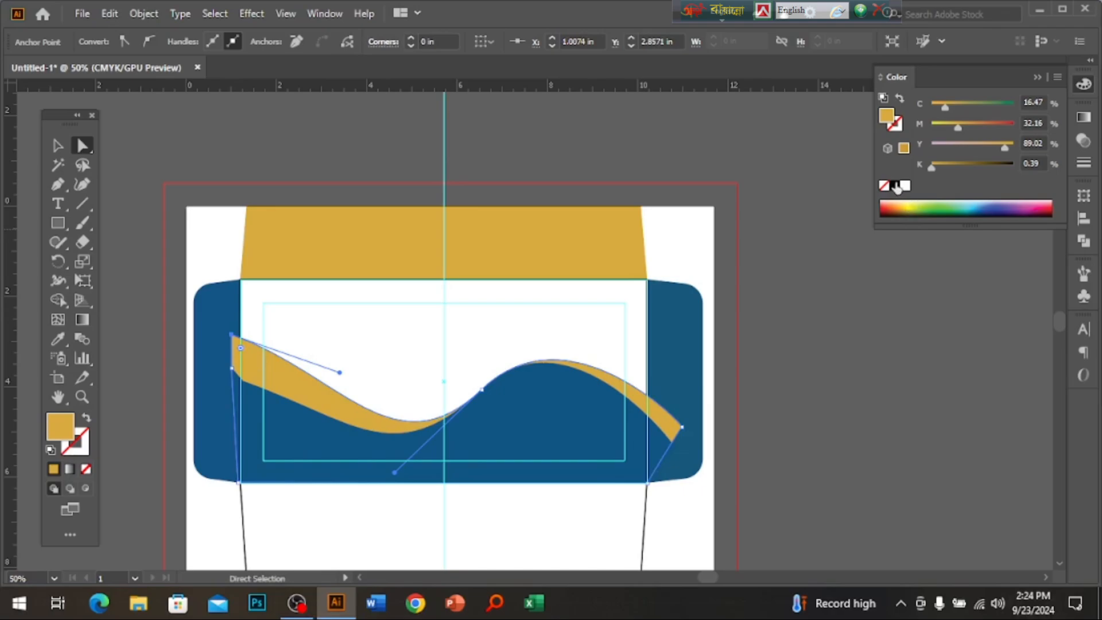
click(896, 185)
click(943, 167)
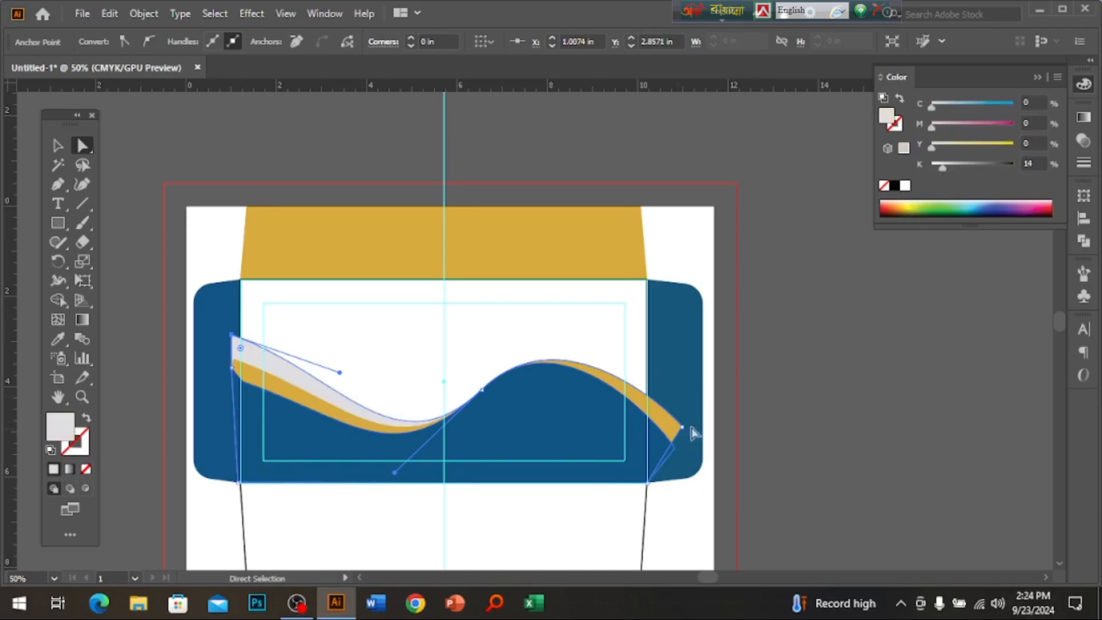
drag(683, 428, 684, 410)
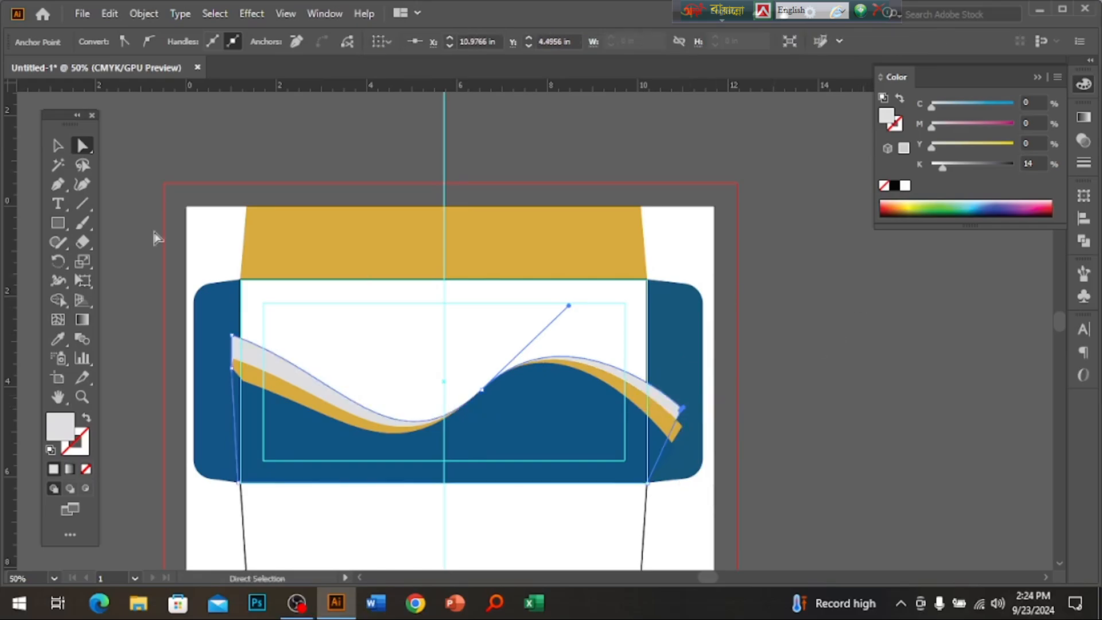
click(58, 146)
click(464, 381)
Unlock all shapes and select the white front rectangle together with the wave shapes.
scroll(534, 401, up, 1)
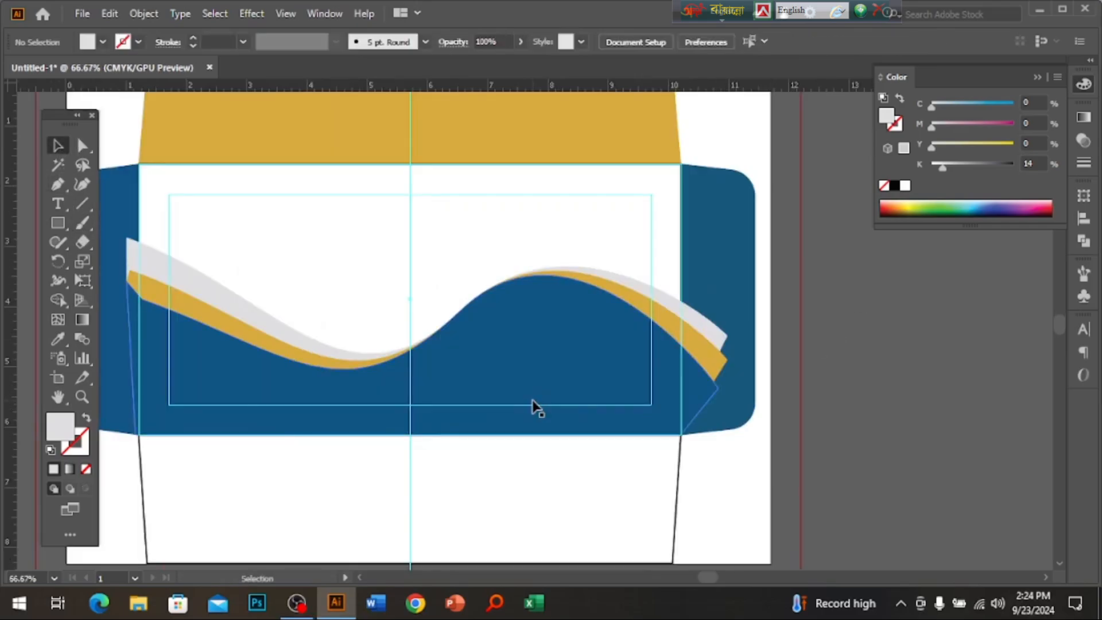
ctrl+alt+click(557, 418)
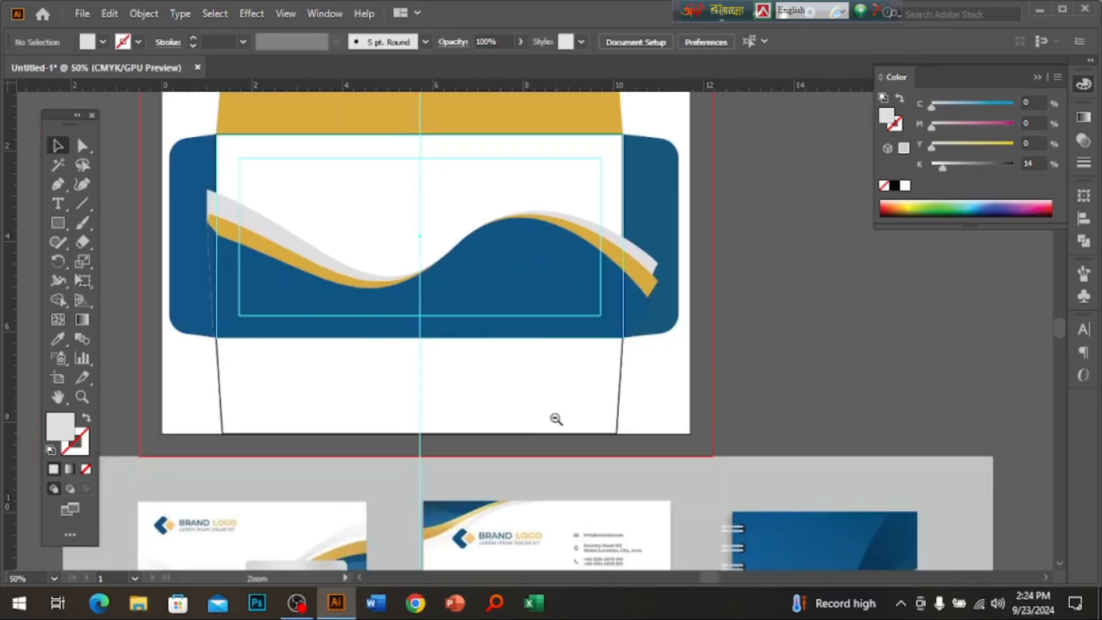
drag(805, 332, 890, 414)
key(ctrl+alt+2)
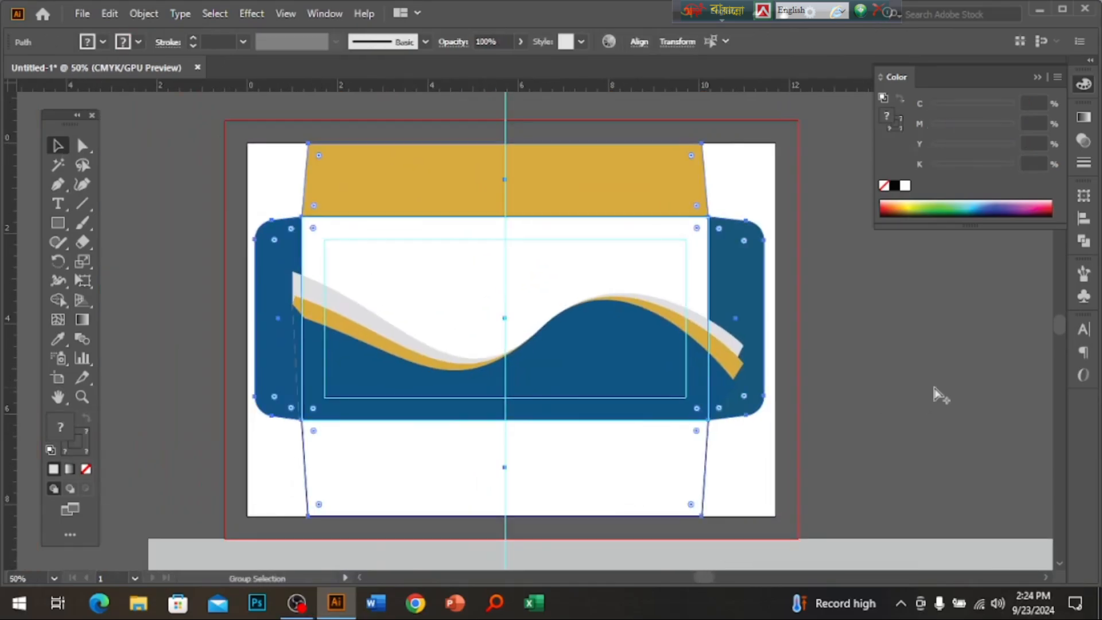
click(938, 394)
ctrl+click(636, 371)
drag(592, 371, 570, 417)
click(480, 285)
scroll(500, 295, left, 3)
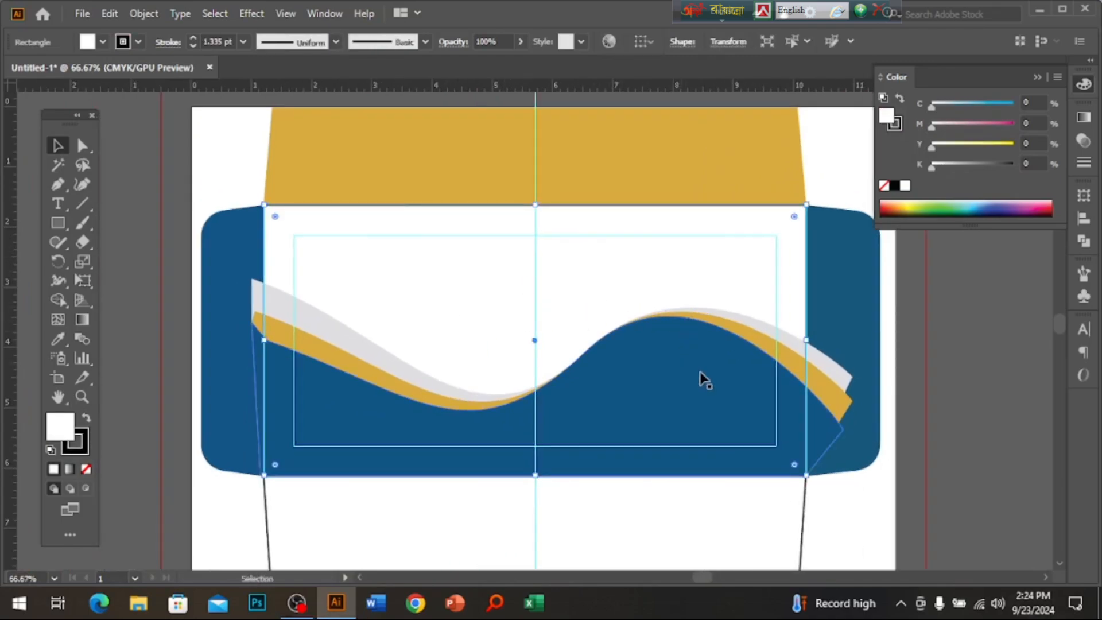
shift+click(763, 336)
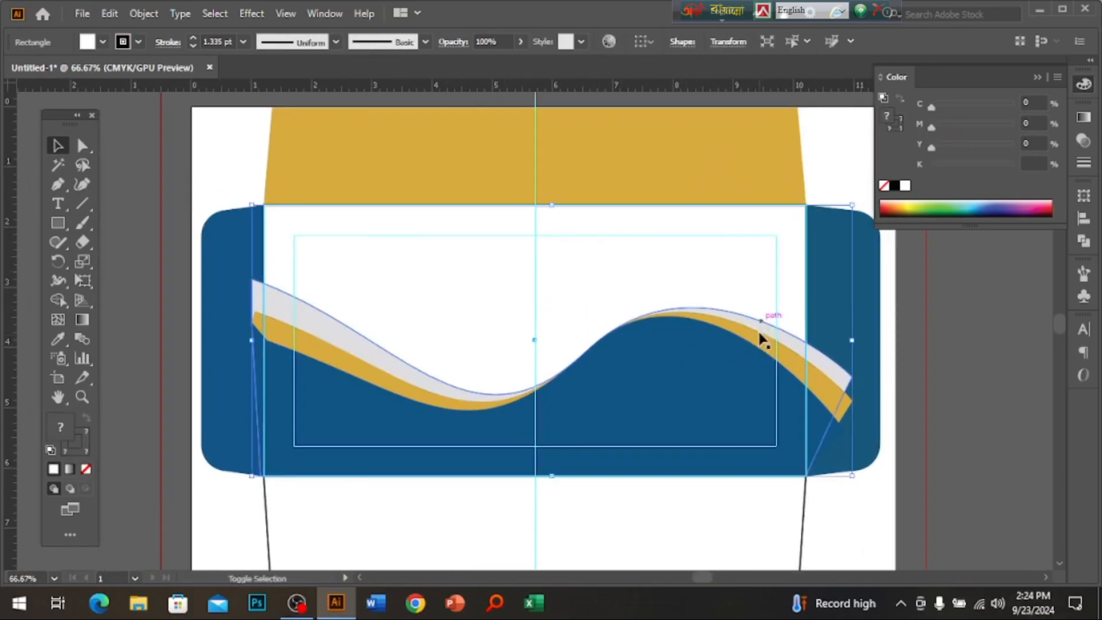
Delete the wave pieces overhanging the rectangle's left and right edges with Shape Builder.
click(58, 301)
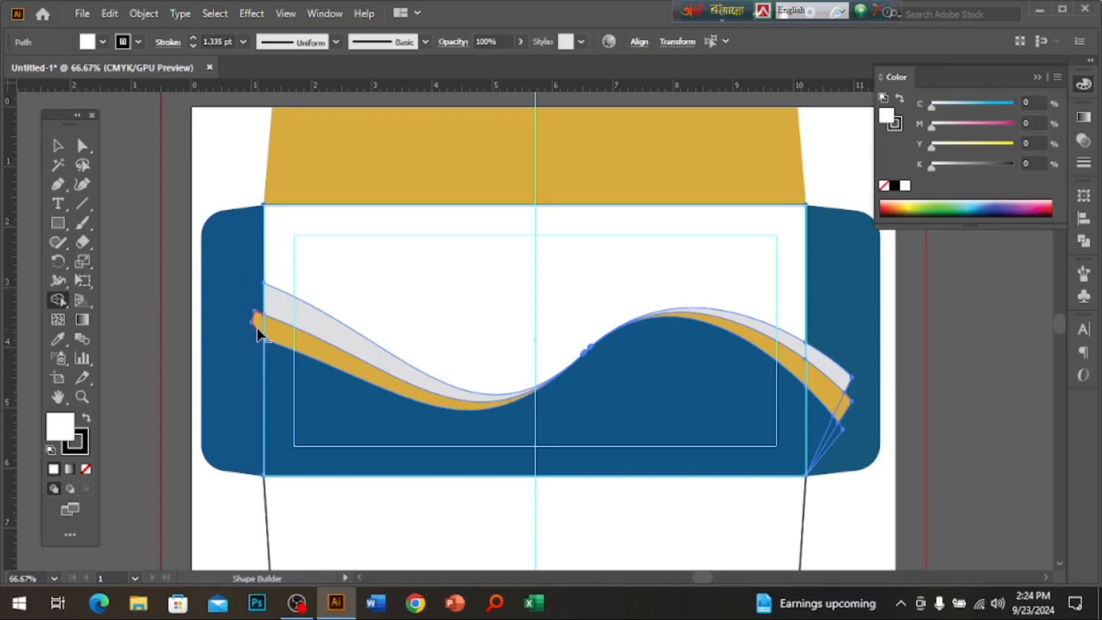
alt+click(257, 316)
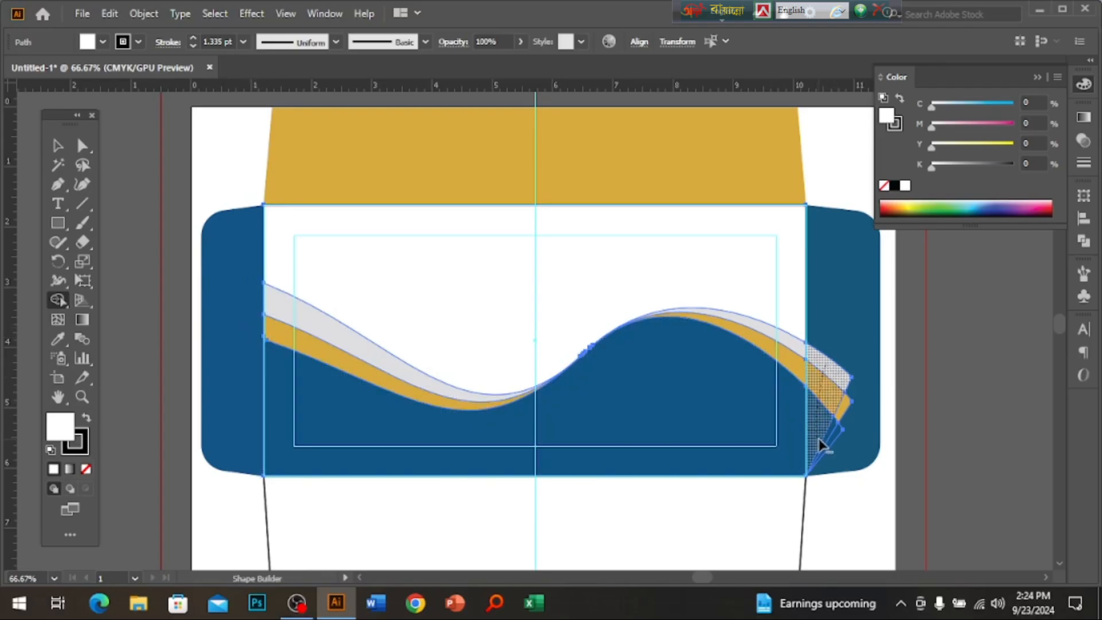
drag(822, 445, 830, 441)
alt+click(843, 408)
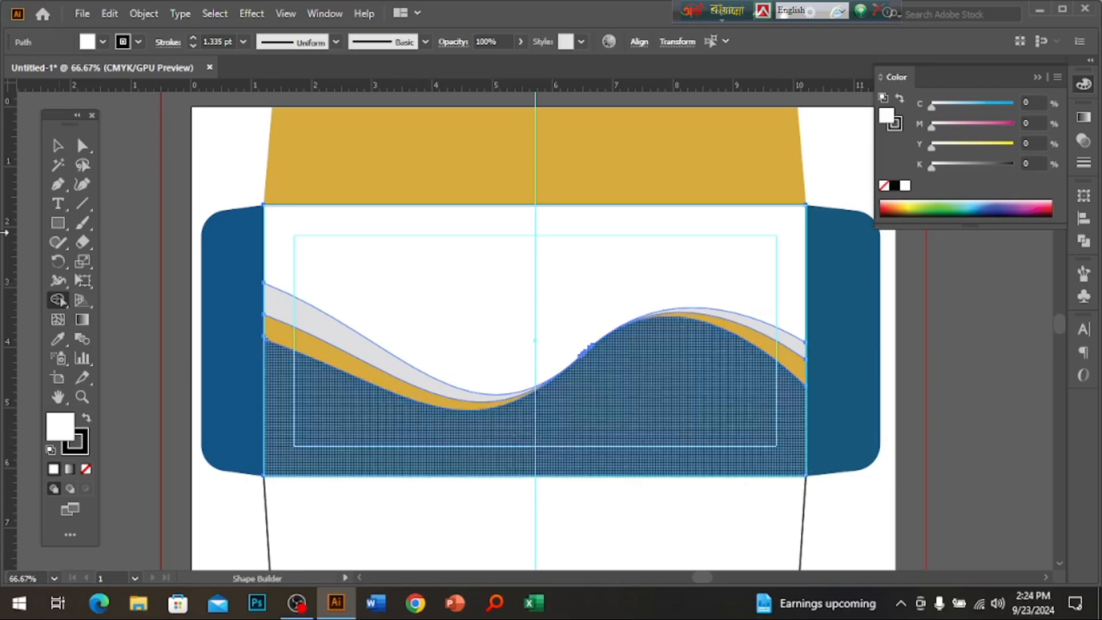
click(57, 145)
click(166, 299)
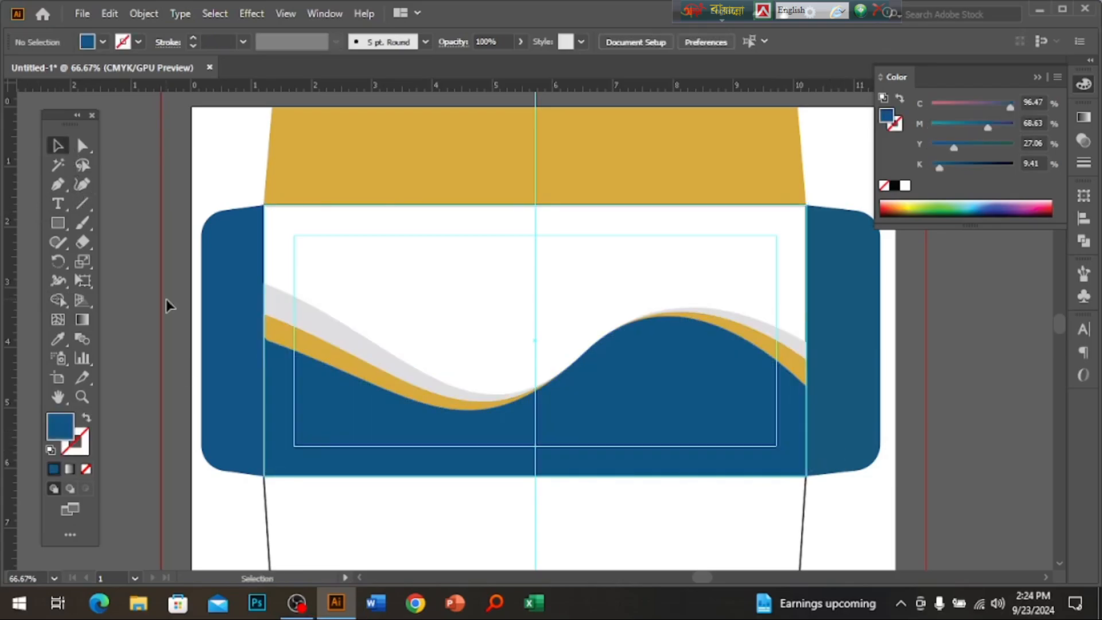
drag(401, 293, 415, 352)
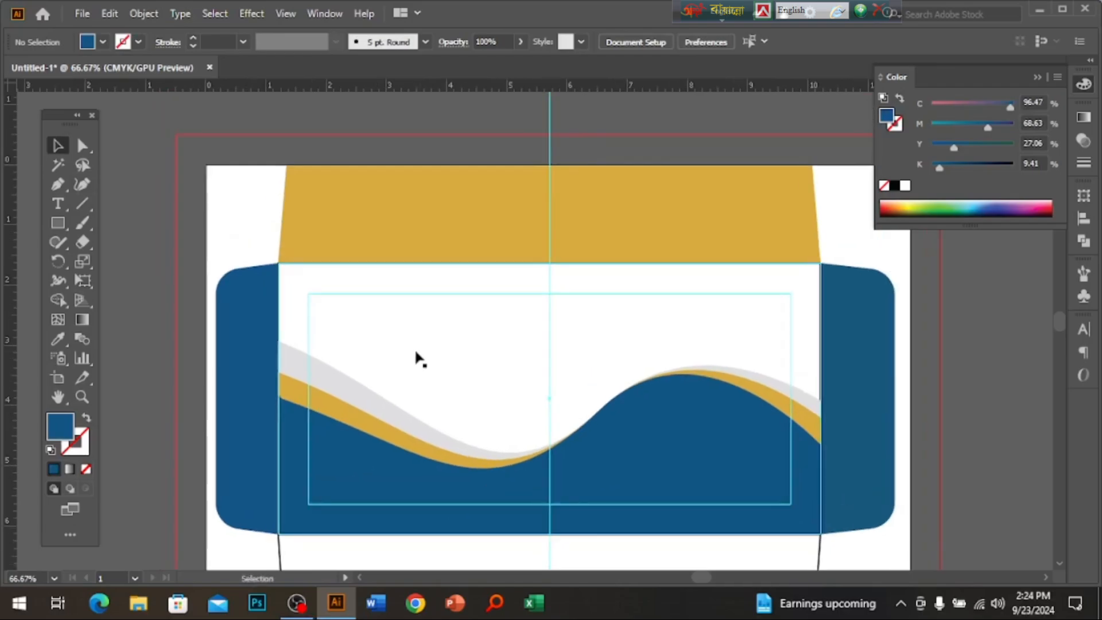
key(super+d)
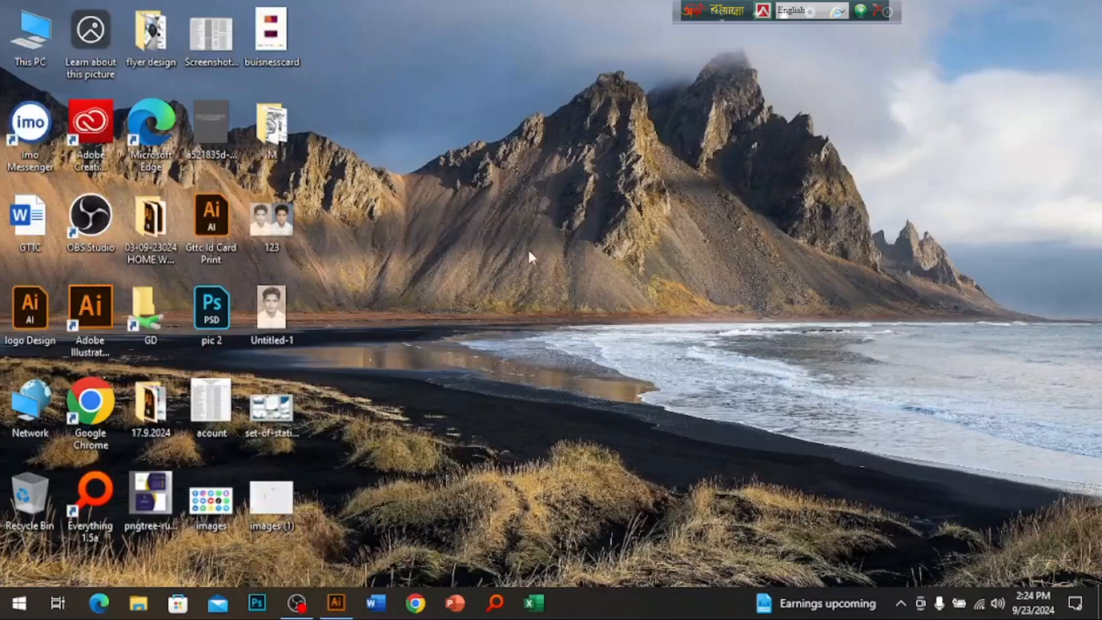
Browse the Downloads folder in File Explorer, then launch Everything from the taskbar.
key(super+e)
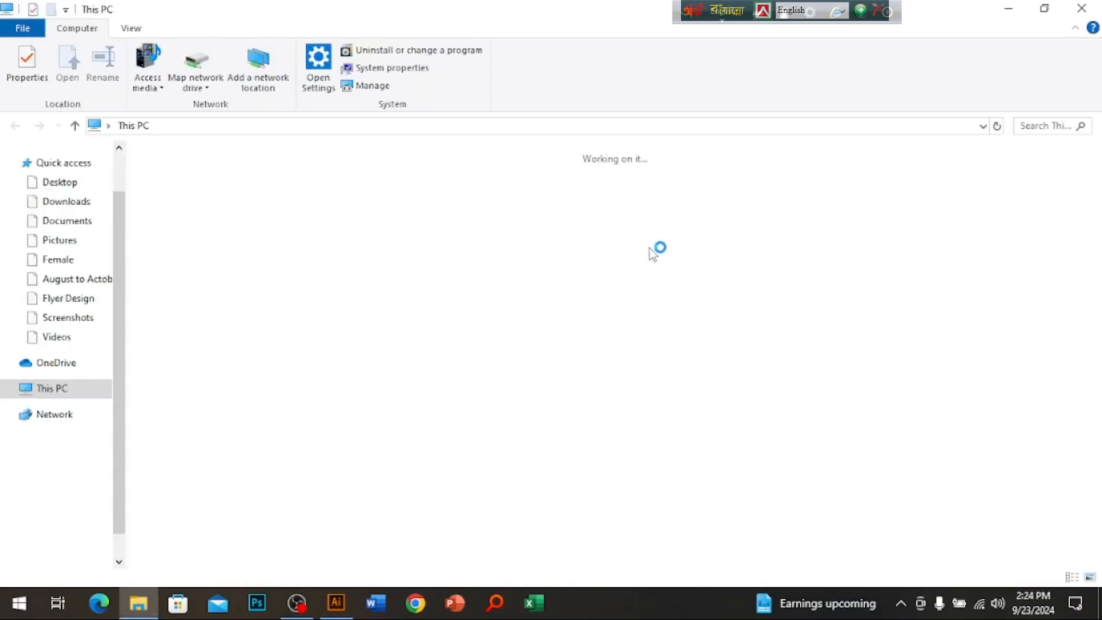
double_click(772, 190)
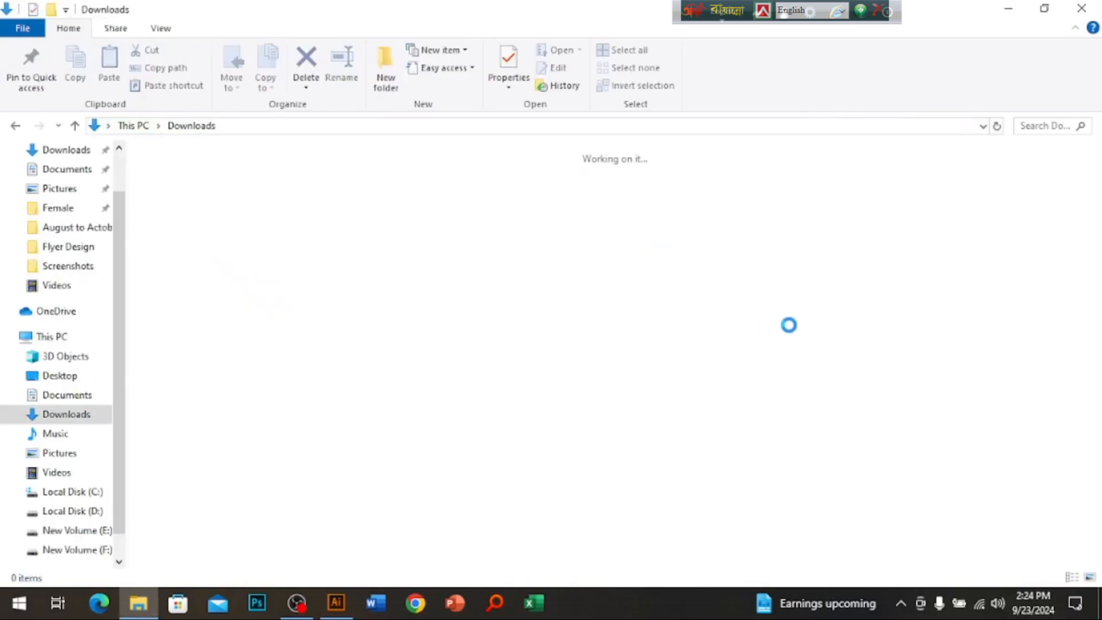
scroll(775, 391, down, 5)
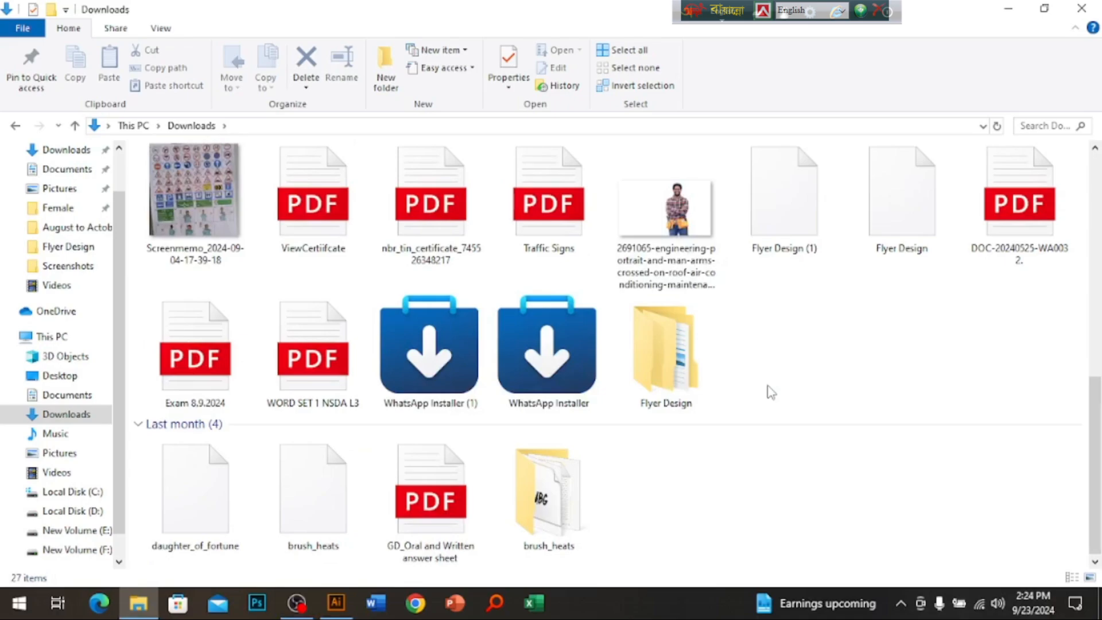
scroll(771, 392, up, 5)
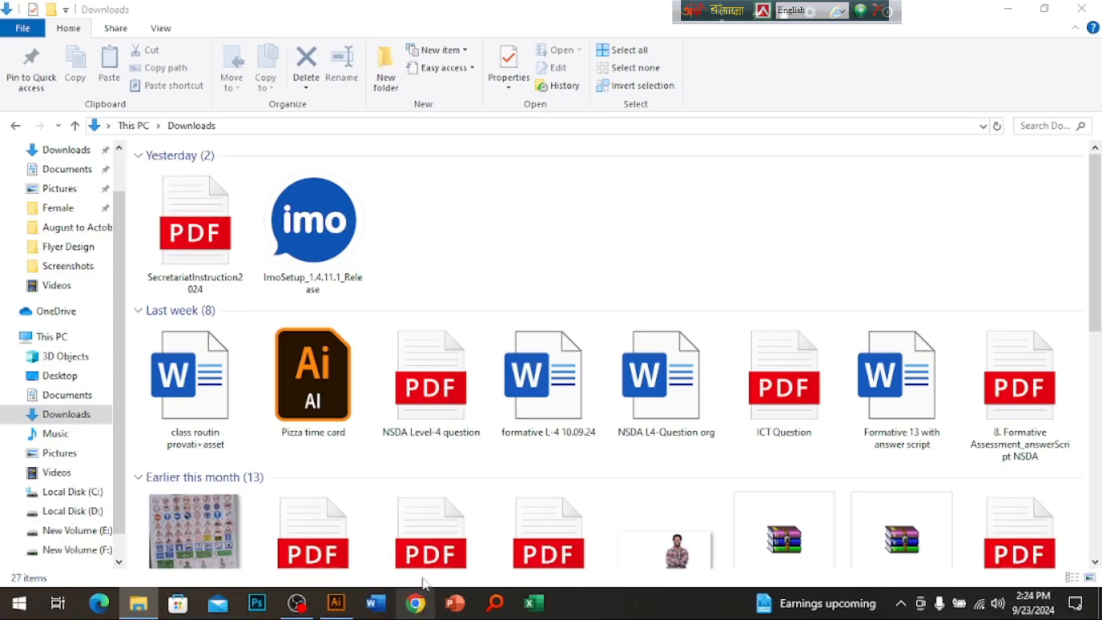
click(416, 602)
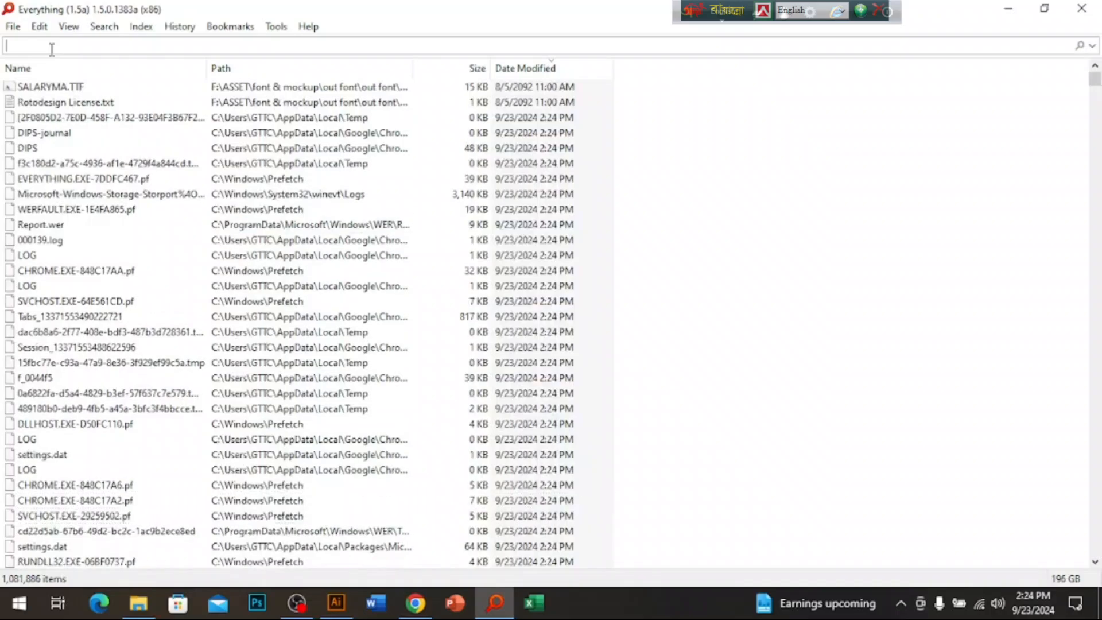
Search 'logo design' in Everything, open the folder, and drag logo-search-grid-1x.png into Illustrator.
text(logo design)
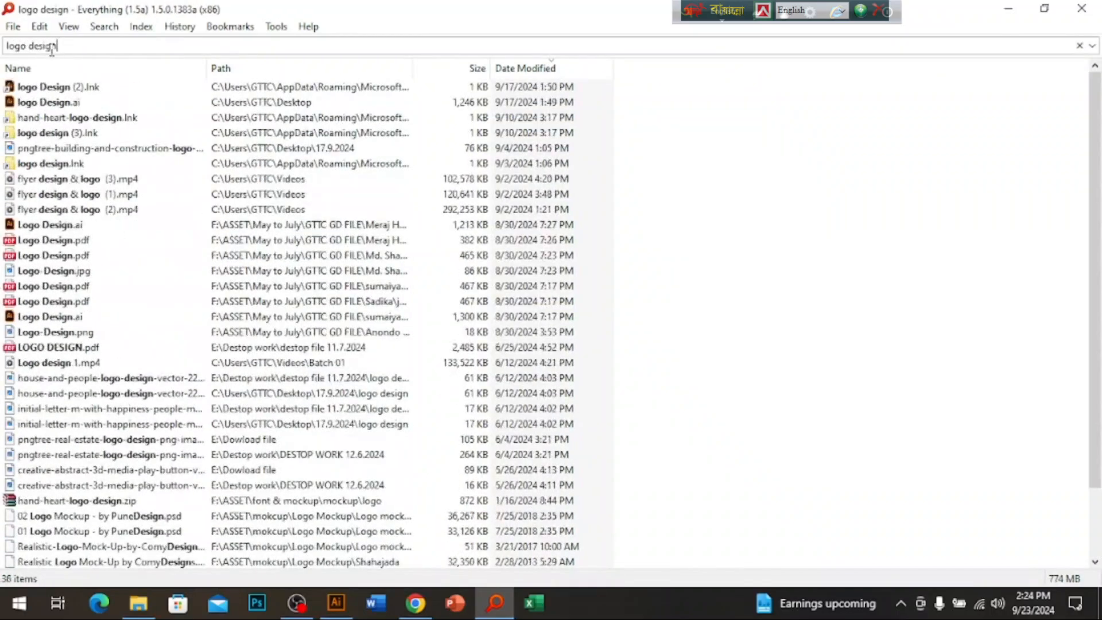
text(')
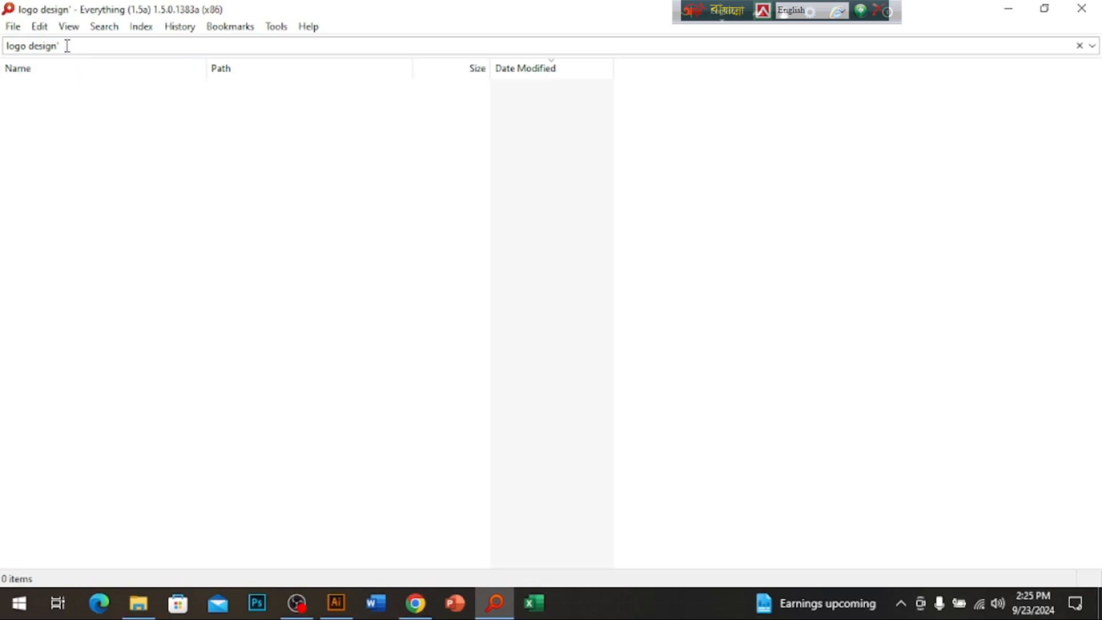
click(70, 46)
click(70, 46)
key(BackSpace)
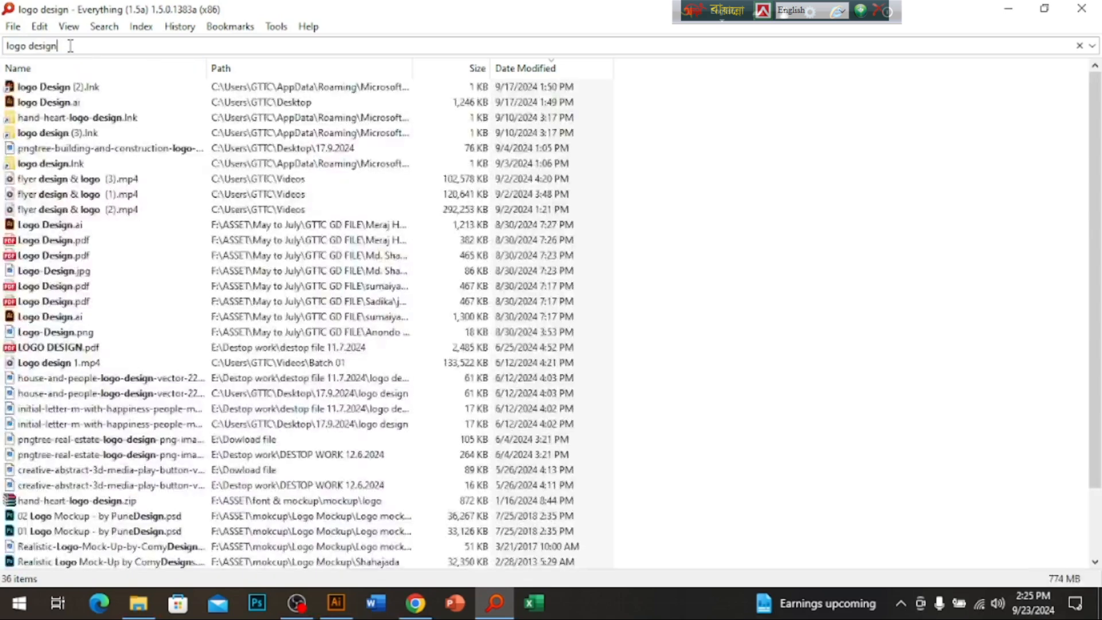
key(Return)
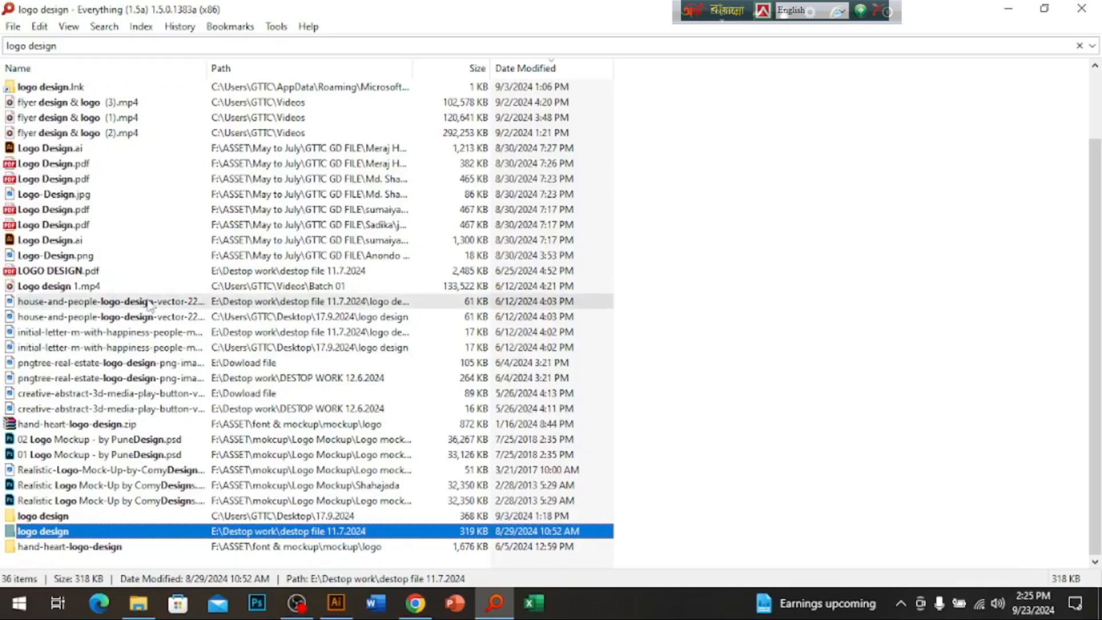
double_click(47, 516)
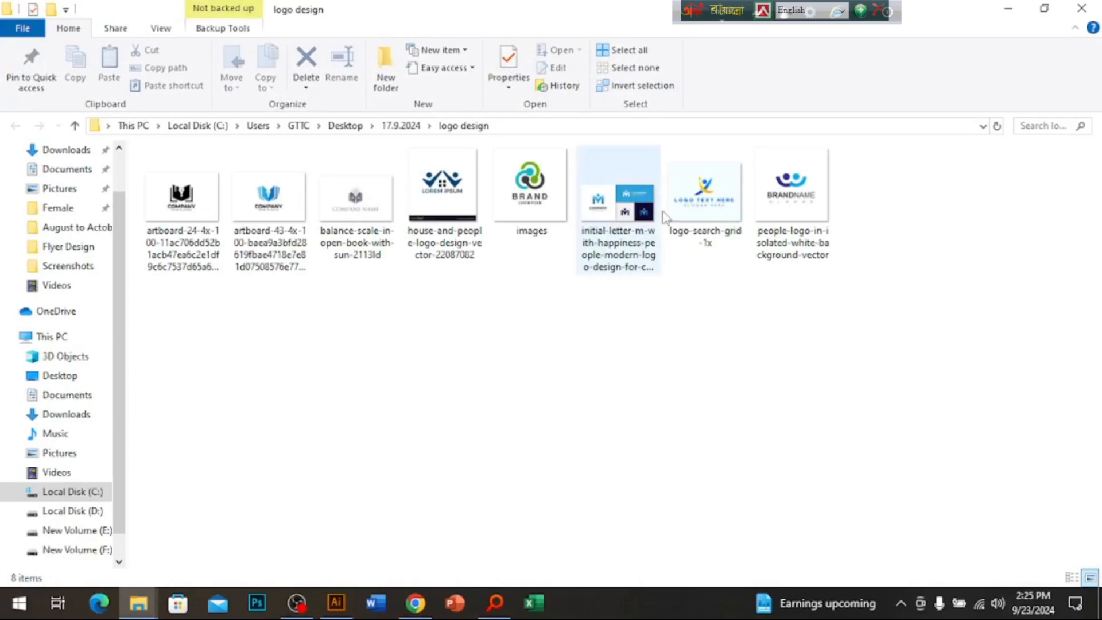
click(696, 222)
drag(697, 223, 486, 359)
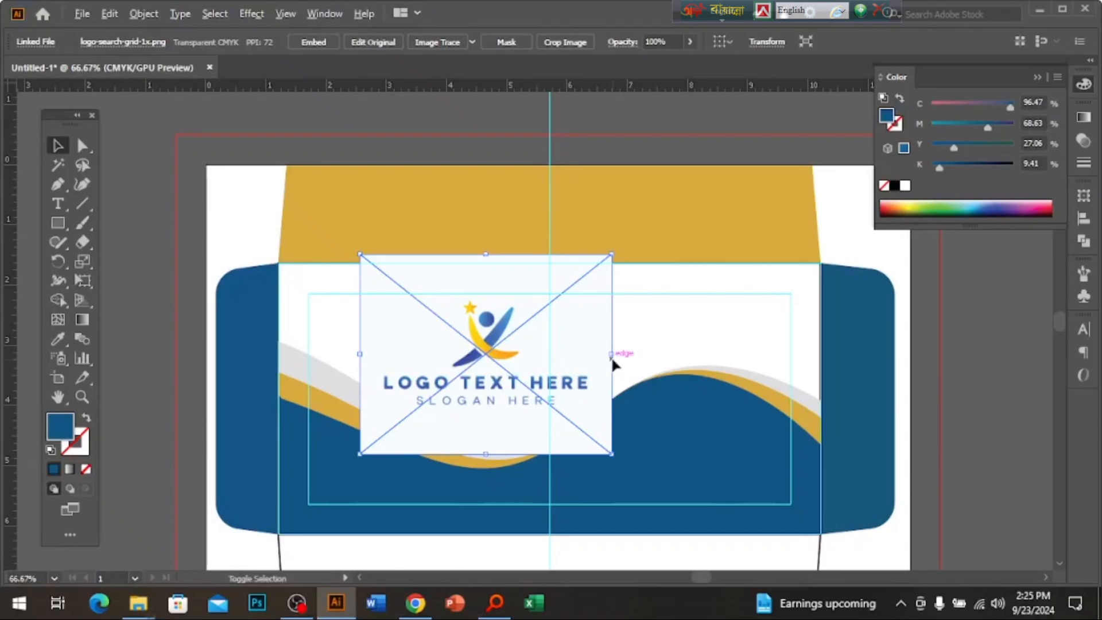
Shrink the logo, move it to the upper left and send it behind the other shapes.
drag(611, 354, 558, 350)
drag(475, 362, 356, 332)
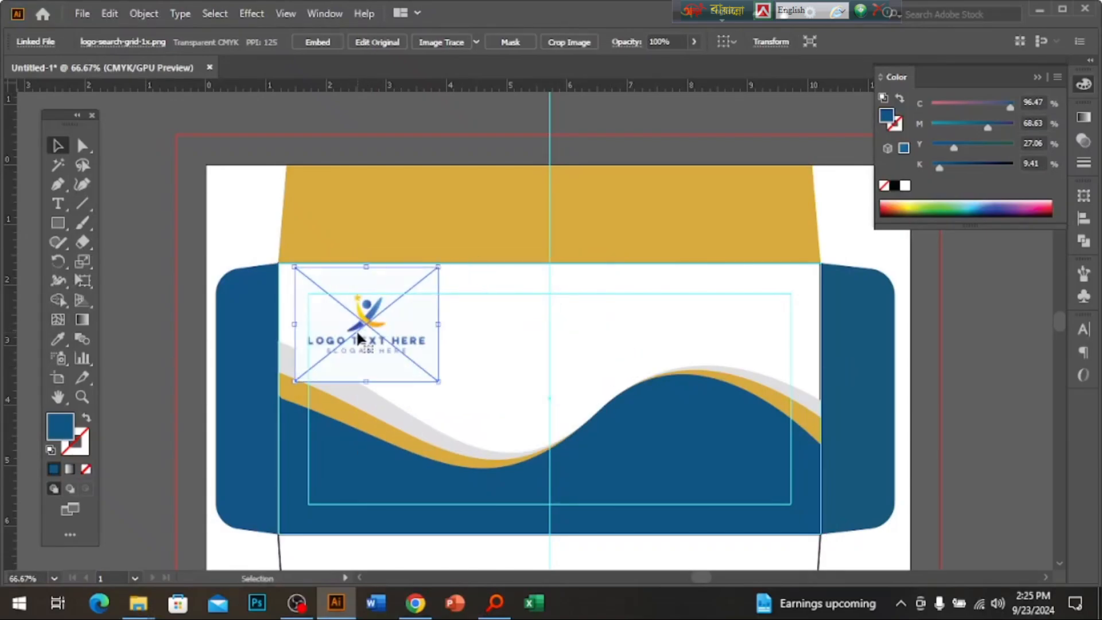
ctrl+click(434, 340)
right_click(456, 382)
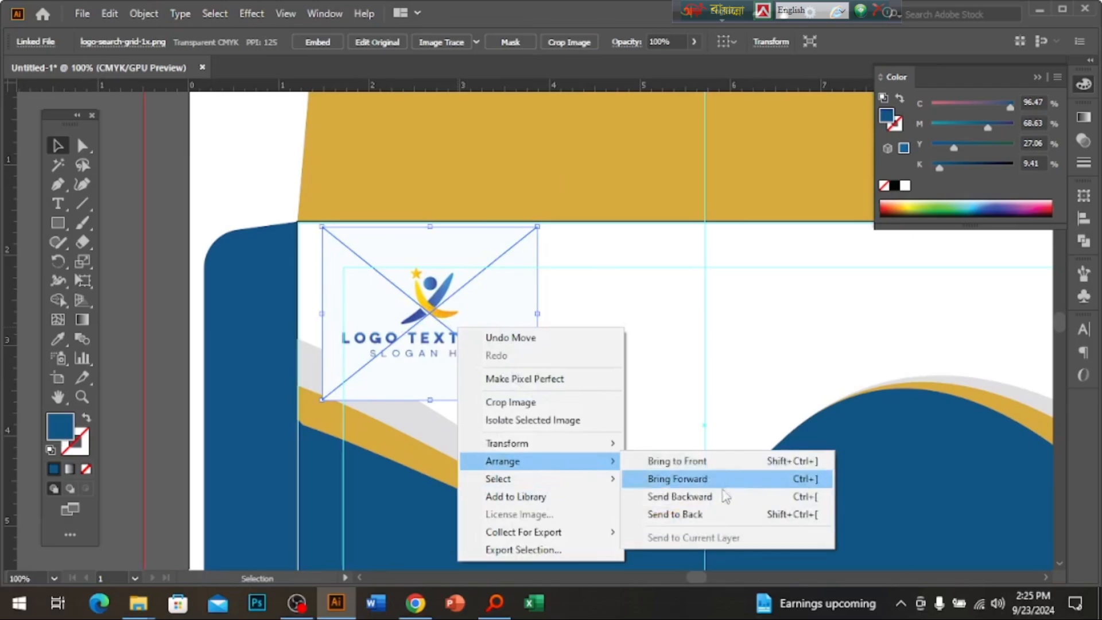
click(698, 512)
Delete the white shape covering the logo and shift the logo slightly left.
click(619, 303)
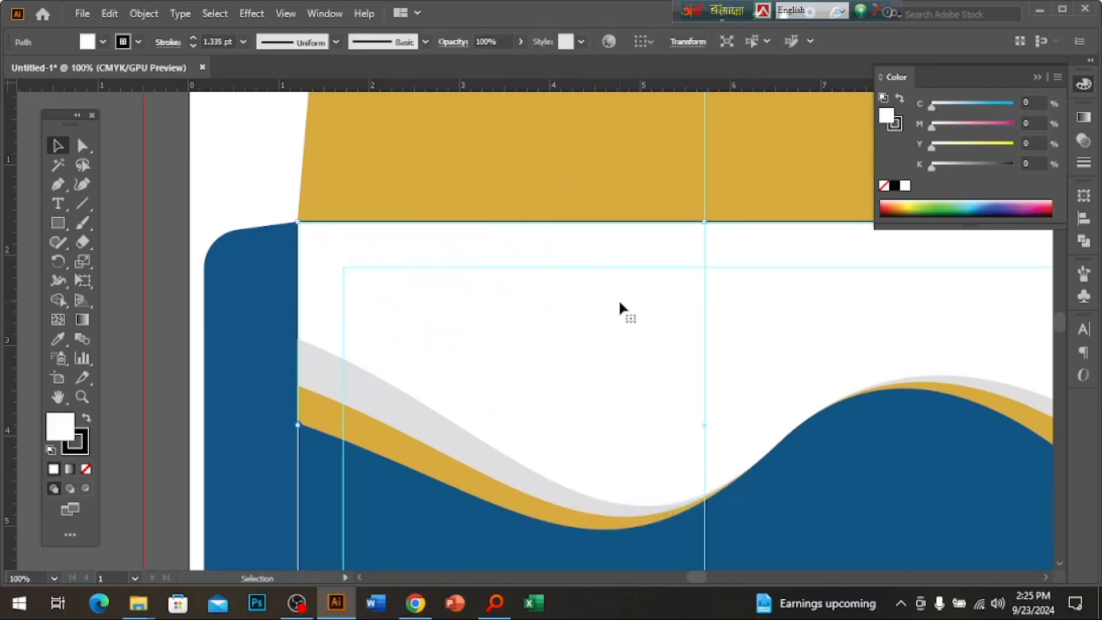
key(Delete)
drag(439, 338, 432, 324)
Deselect the logo and bring the envelope's white area back into view.
ctrl+alt+click(623, 360)
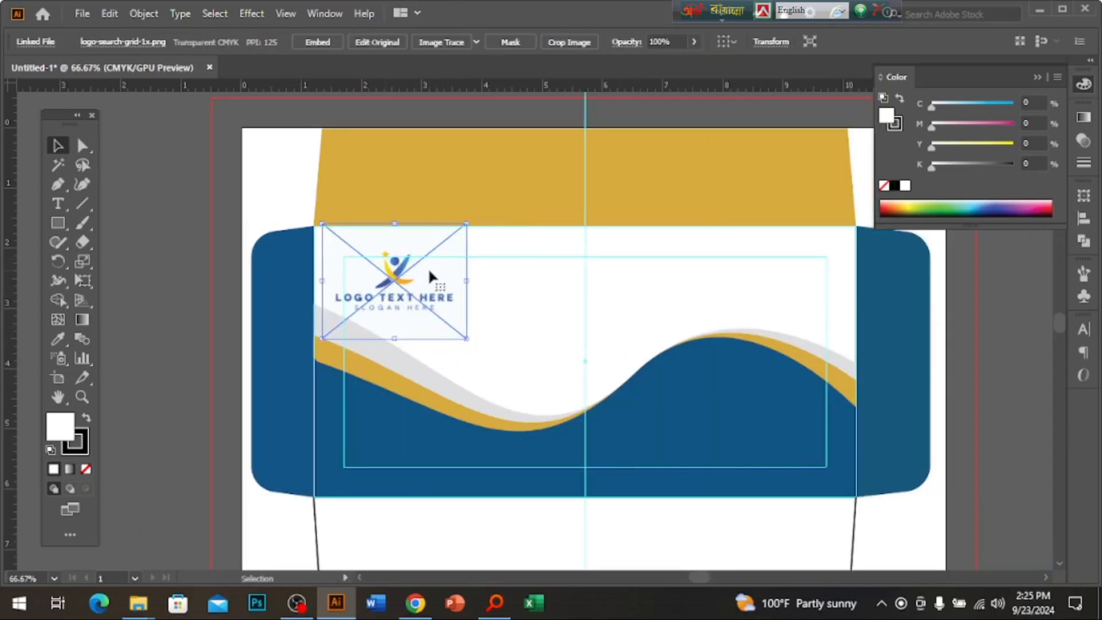
click(615, 345)
scroll(586, 364, down, 10)
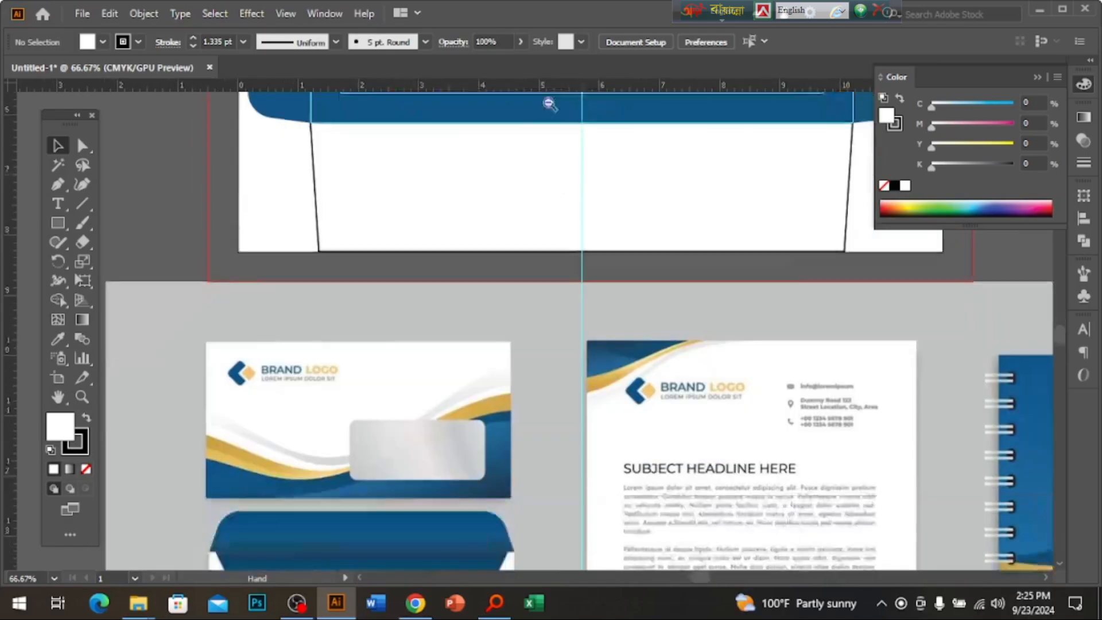
ctrl+alt+click(574, 262)
drag(549, 273, 564, 271)
drag(548, 121, 528, 268)
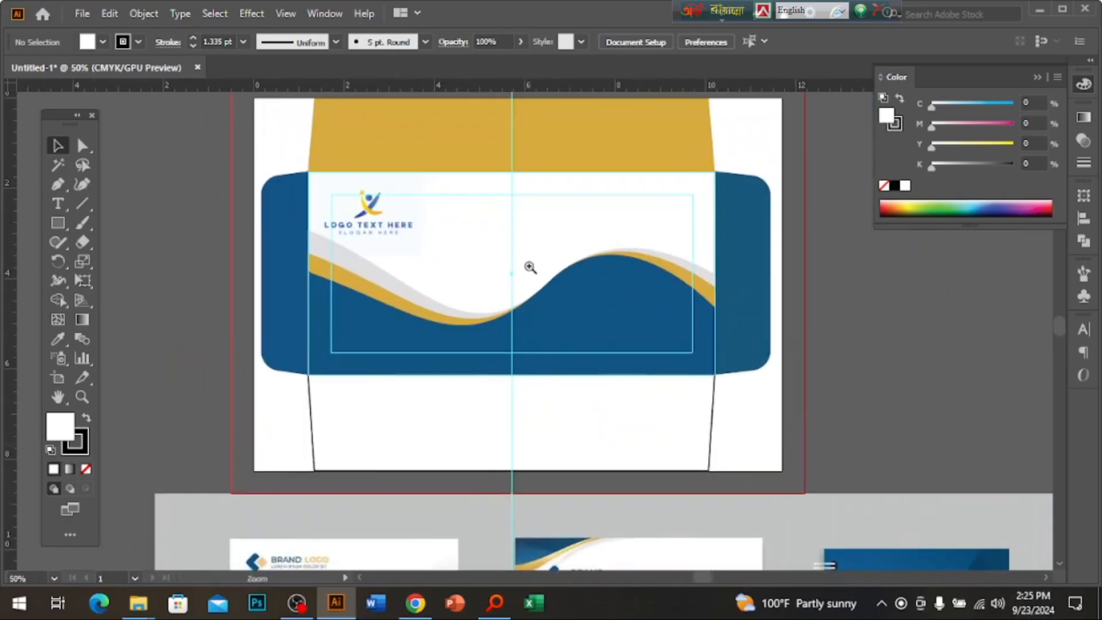
ctrl+click(528, 268)
ctrl+click(532, 269)
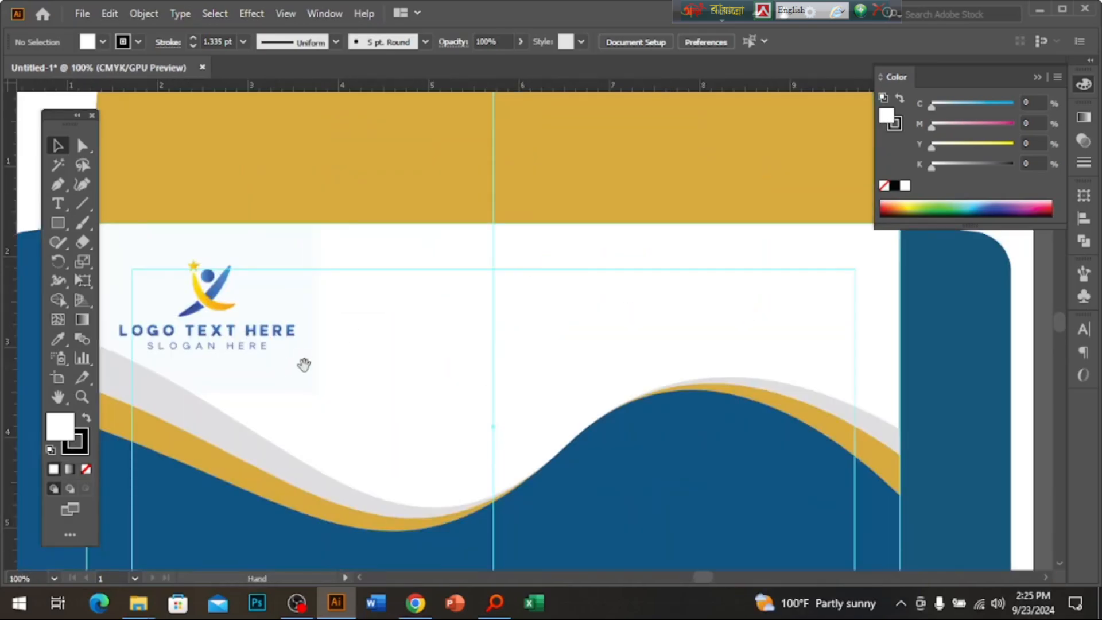
Add a 'Gaibandha TTC' heading, enlarge it and place it beside the logo.
click(387, 308)
text(Gaibandha TTC)
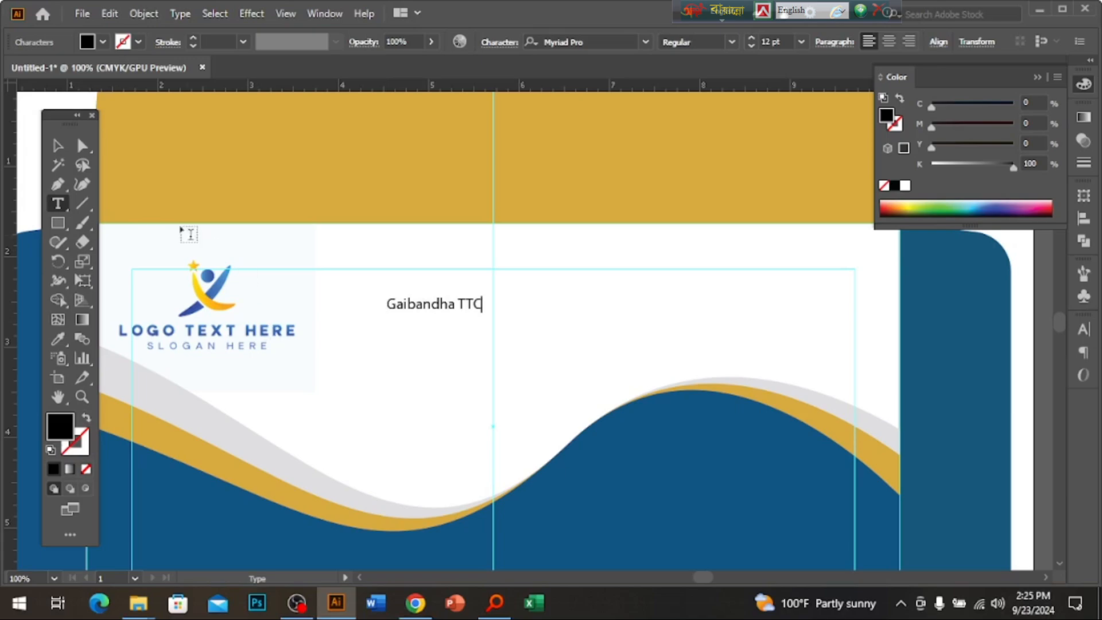
key(Escape)
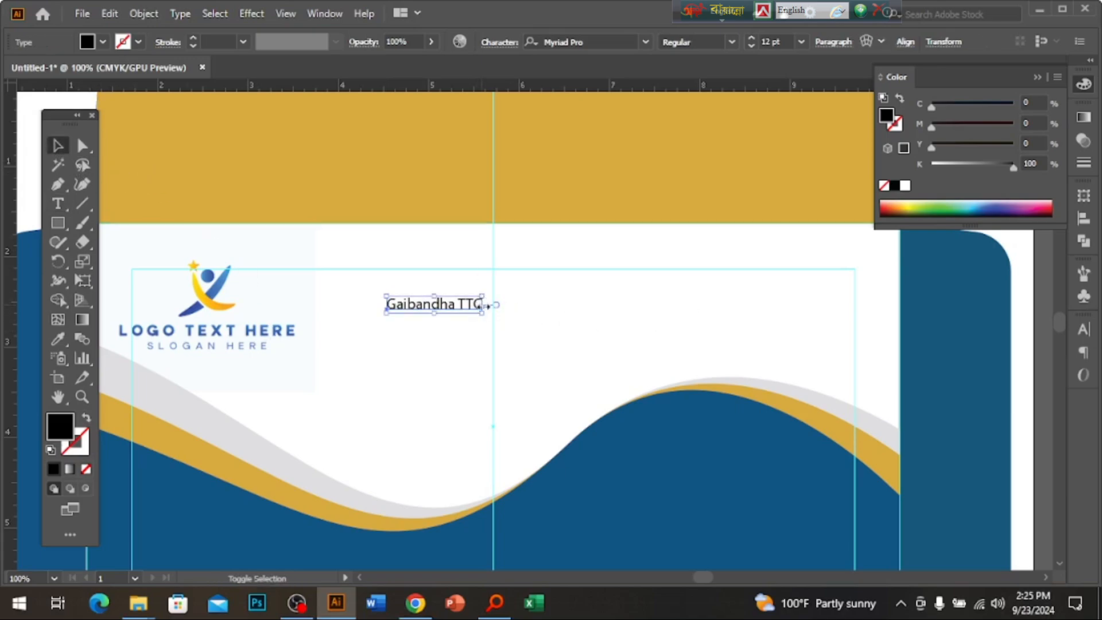
drag(488, 306, 749, 318)
drag(602, 310, 573, 318)
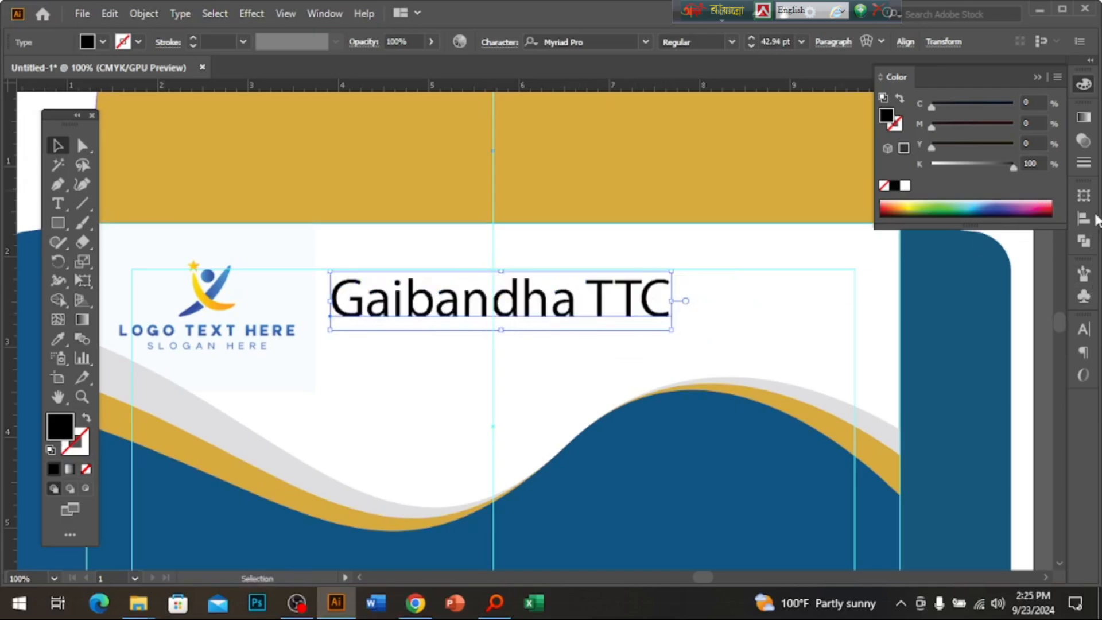
Set the heading in Comic Sans MS Bold and shrink it slightly.
click(1083, 330)
click(1055, 346)
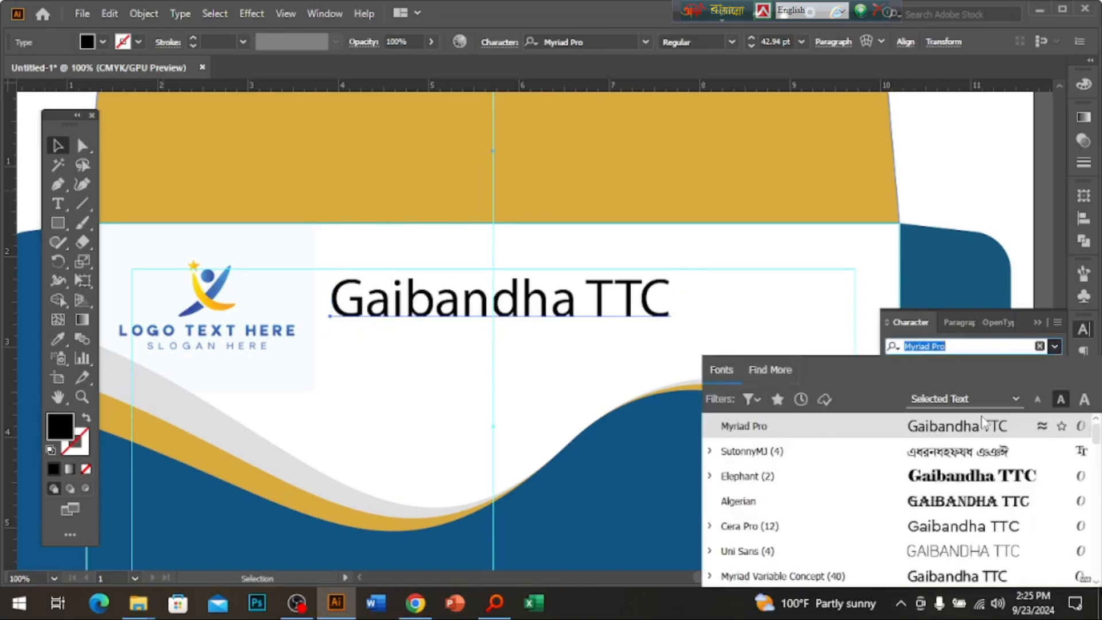
scroll(954, 494, down, 10)
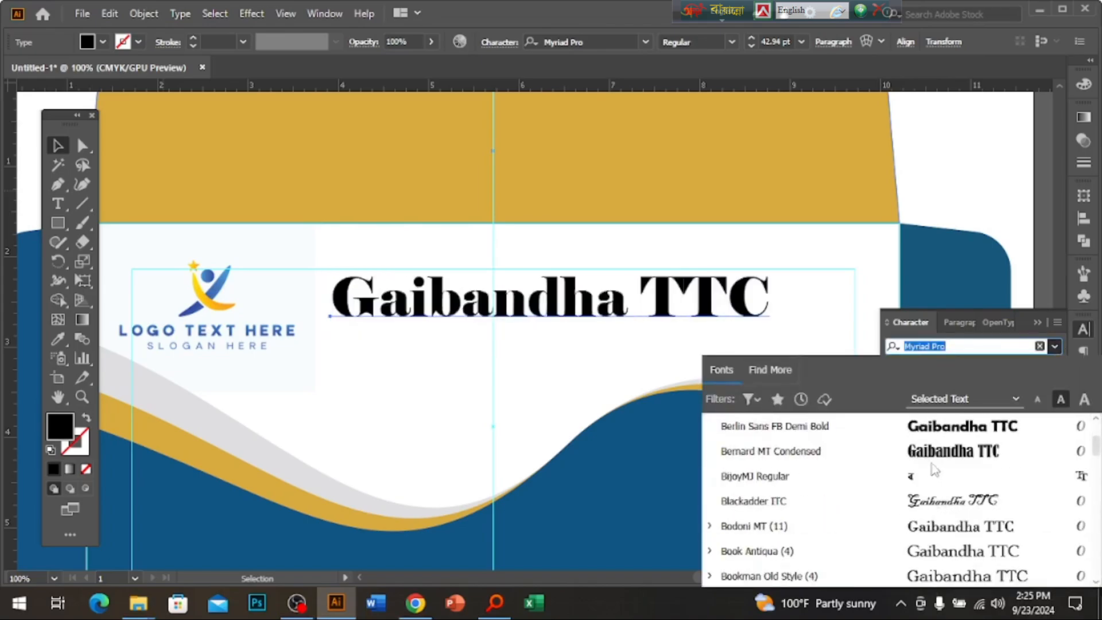
scroll(927, 480, down, 8)
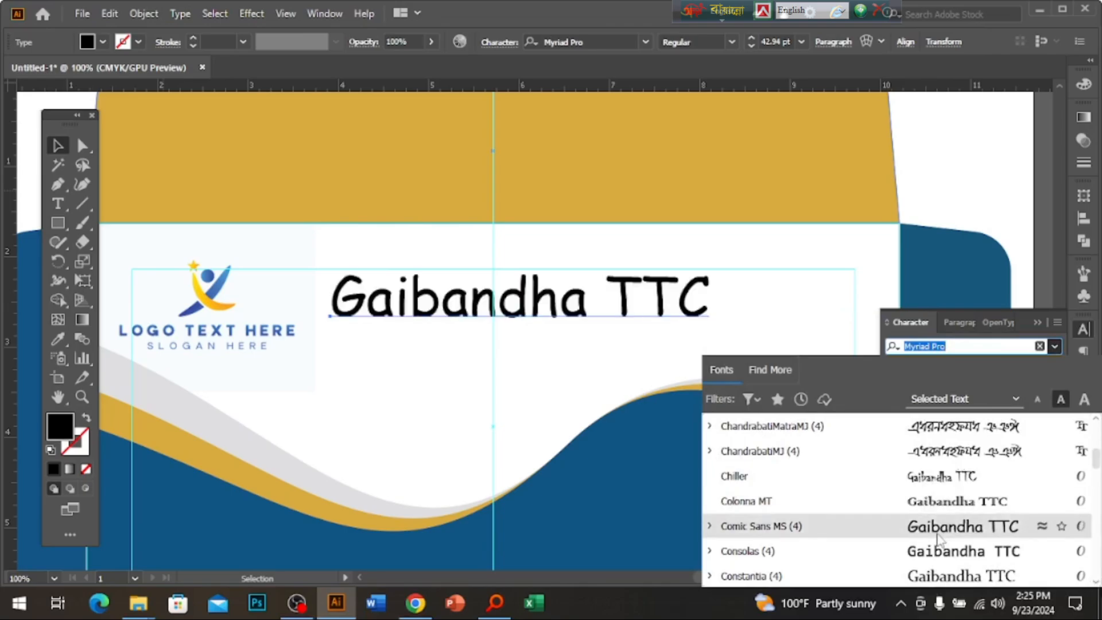
click(942, 525)
drag(714, 304, 677, 304)
click(1055, 368)
click(953, 420)
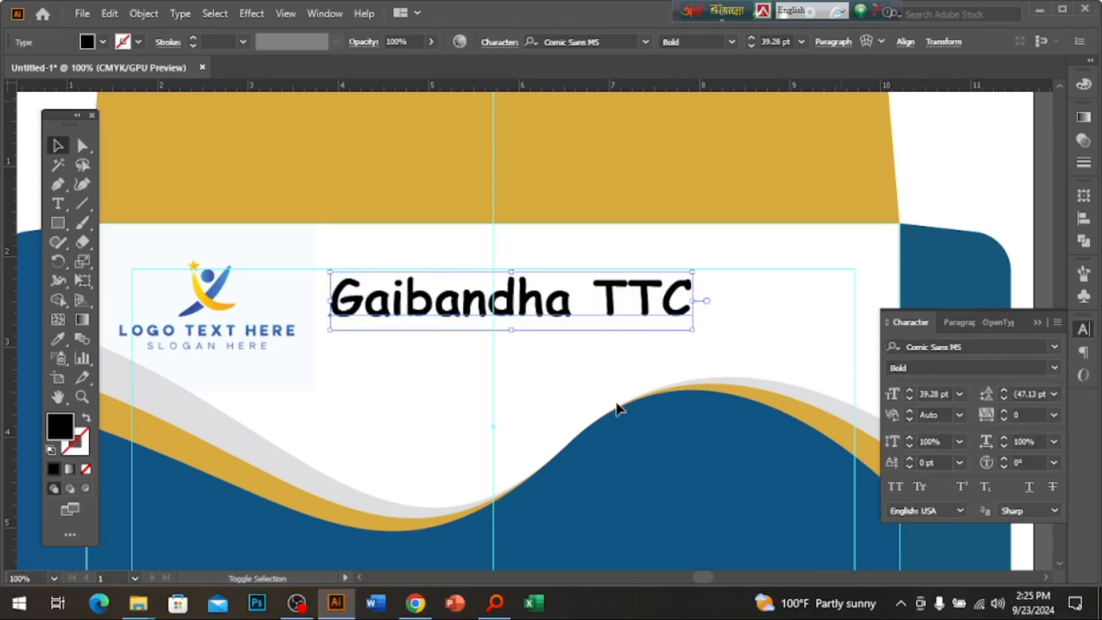
Put a smaller copy of the heading below it and replace 'TTC' with '5700'.
drag(573, 312, 573, 355)
drag(693, 346, 532, 346)
double_click(478, 354)
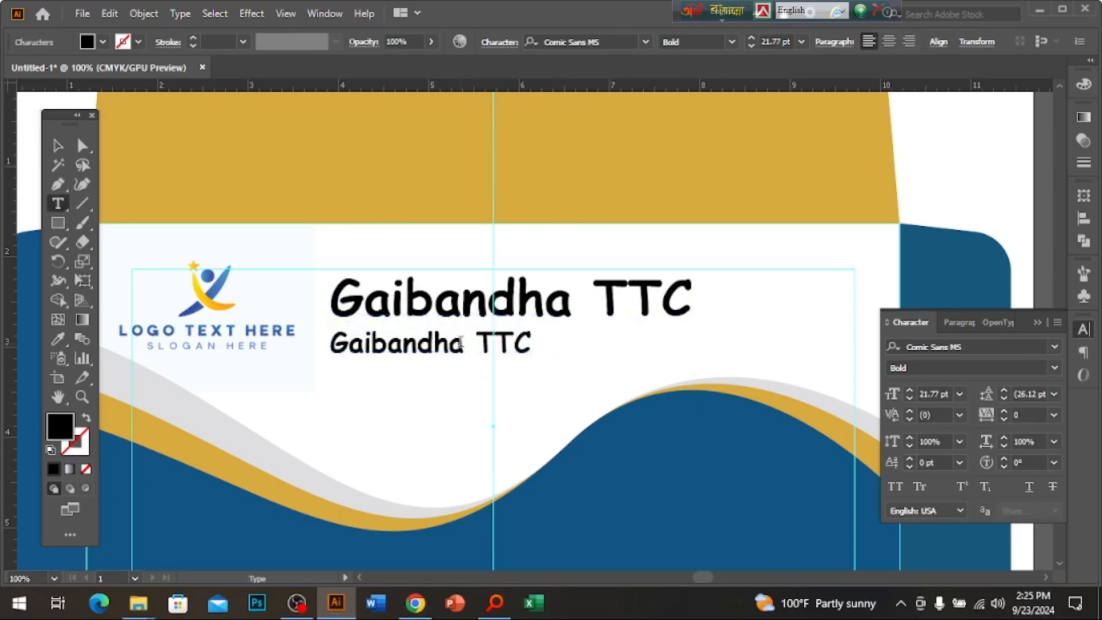
key(ctrl+a)
drag(464, 344, 627, 335)
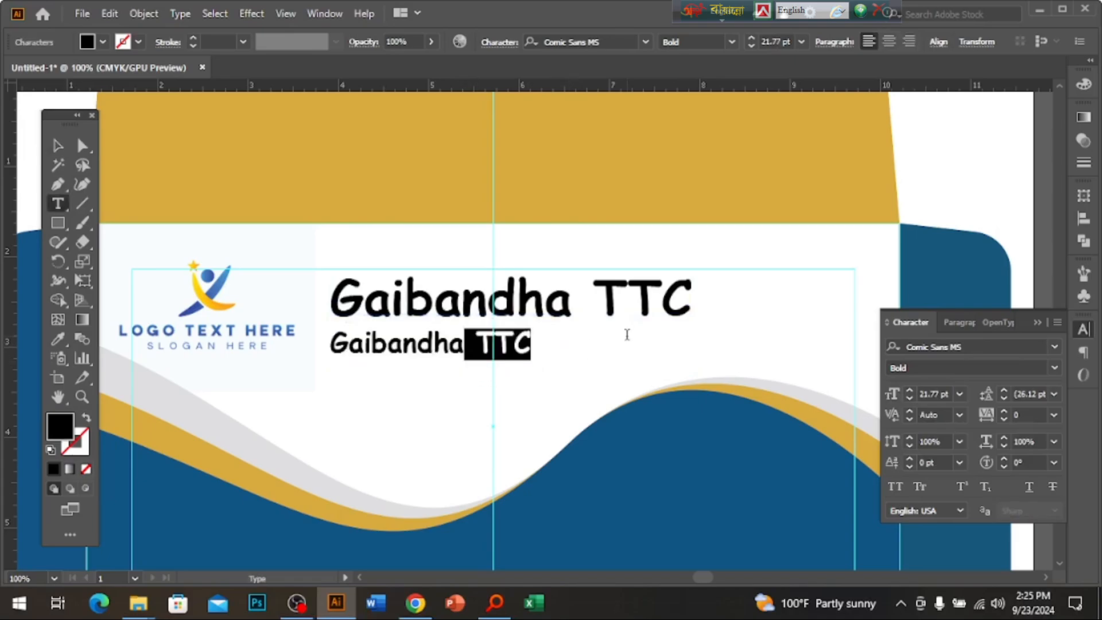
text(5700)
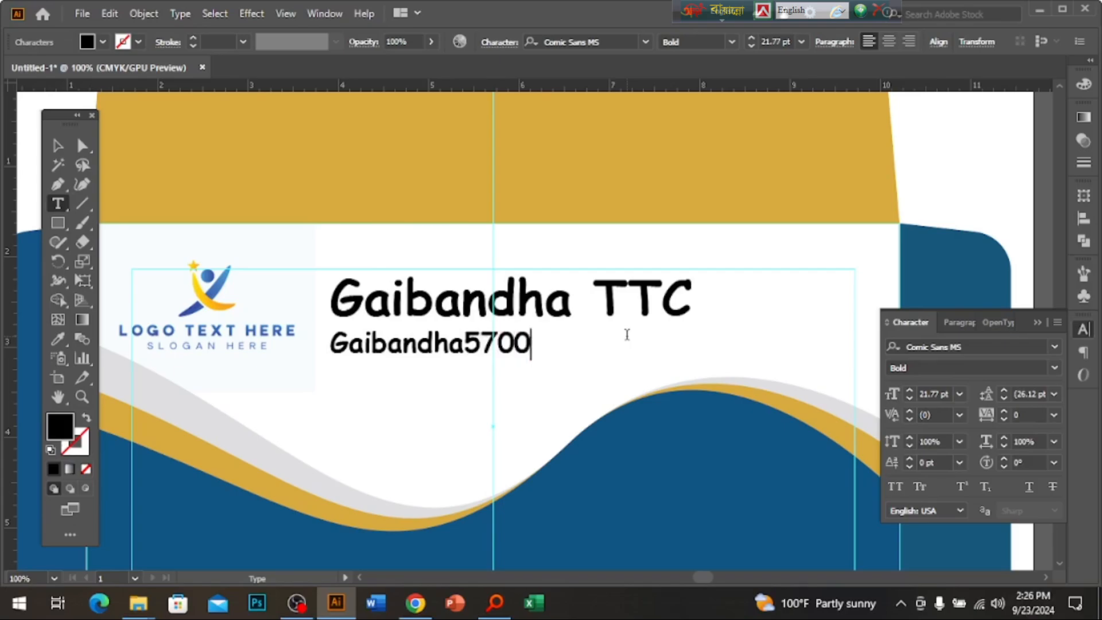
Change the second line to 'Gaibandha-5700' and centre it under the heading.
click(58, 145)
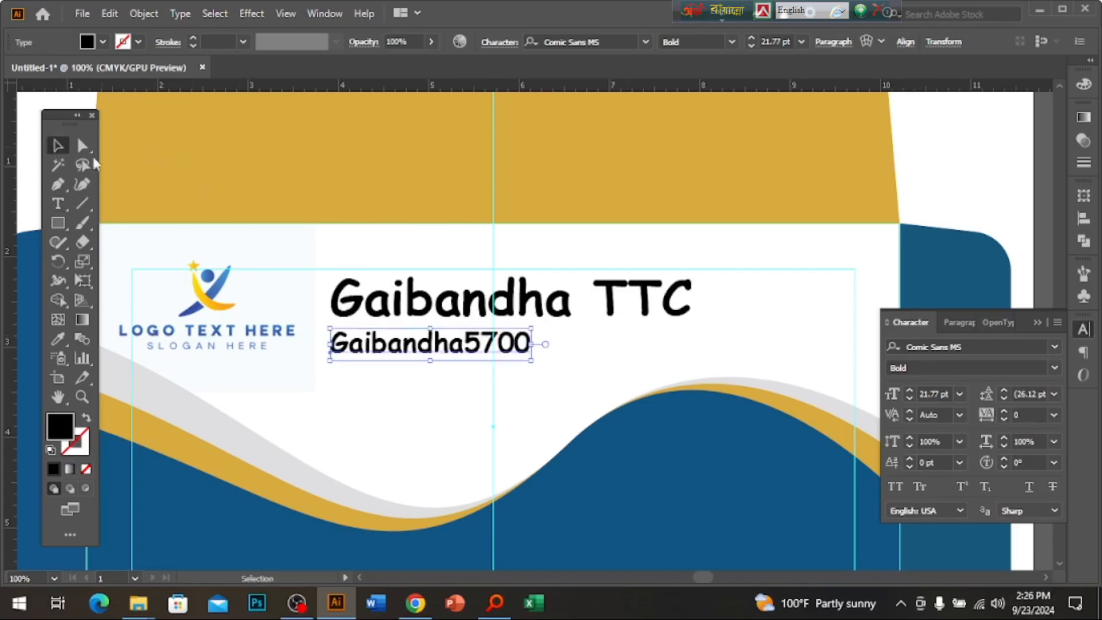
double_click(462, 352)
text(-)
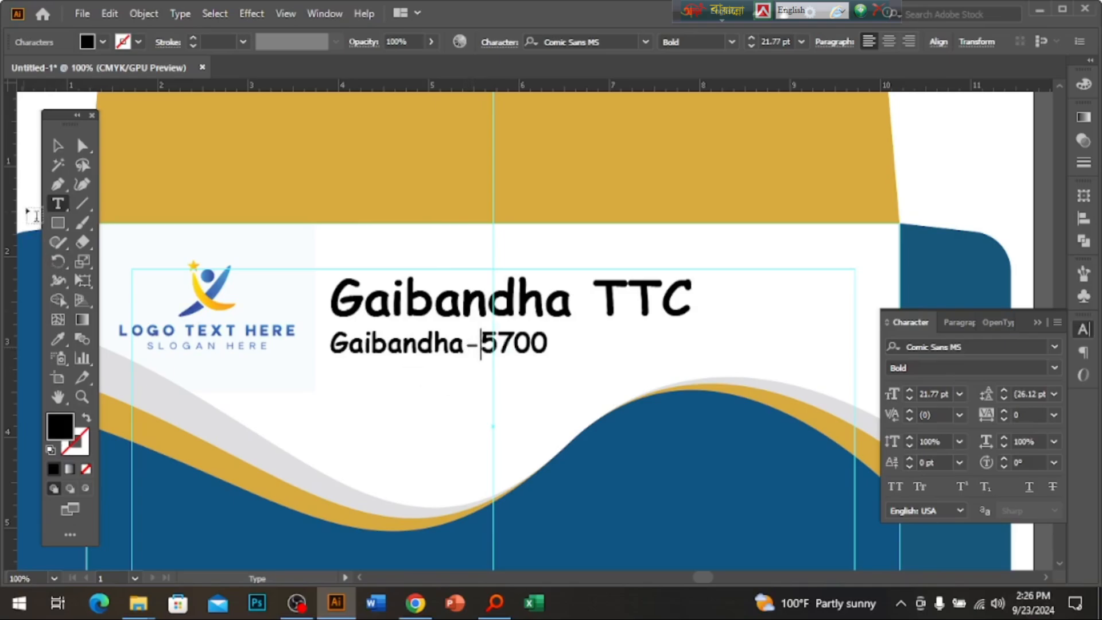
click(58, 146)
drag(551, 348, 589, 345)
Set 'Gaibandha-5700' in Myriad Pro and nudge it slightly upward.
click(1055, 347)
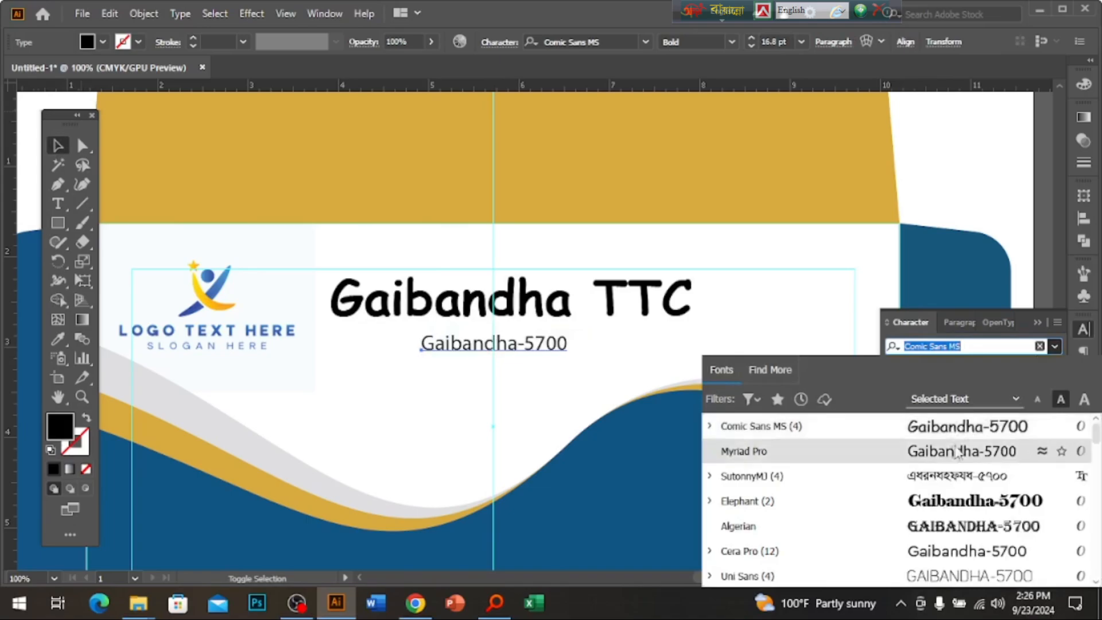
click(922, 459)
key(ctrl+plus)
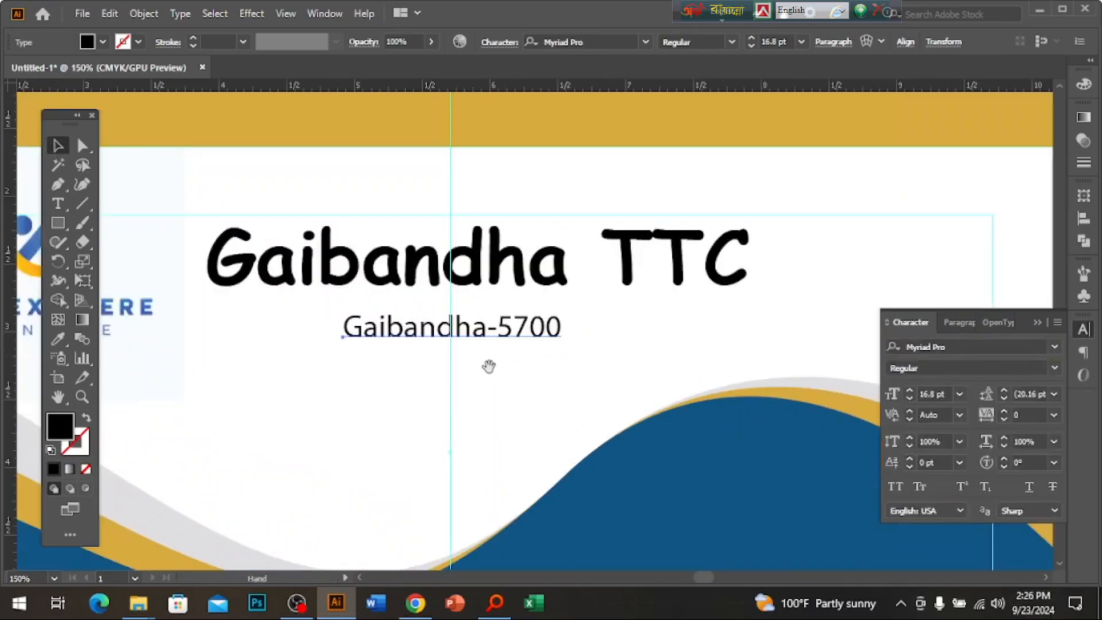
drag(476, 325, 475, 320)
Zoom out and pan back to the envelope's lower wave area.
ctrl+alt+click(550, 404)
ctrl+alt+click(550, 403)
ctrl+alt+click(550, 404)
ctrl+alt+click(550, 403)
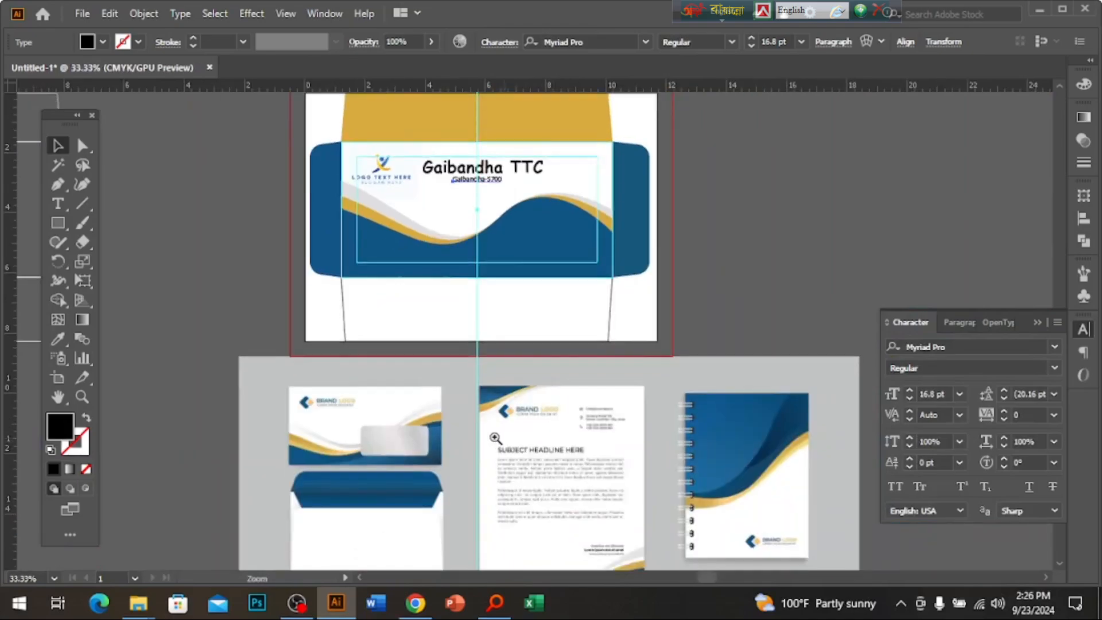
ctrl+click(496, 435)
ctrl+click(495, 436)
drag(496, 435, 467, 476)
drag(576, 228, 517, 480)
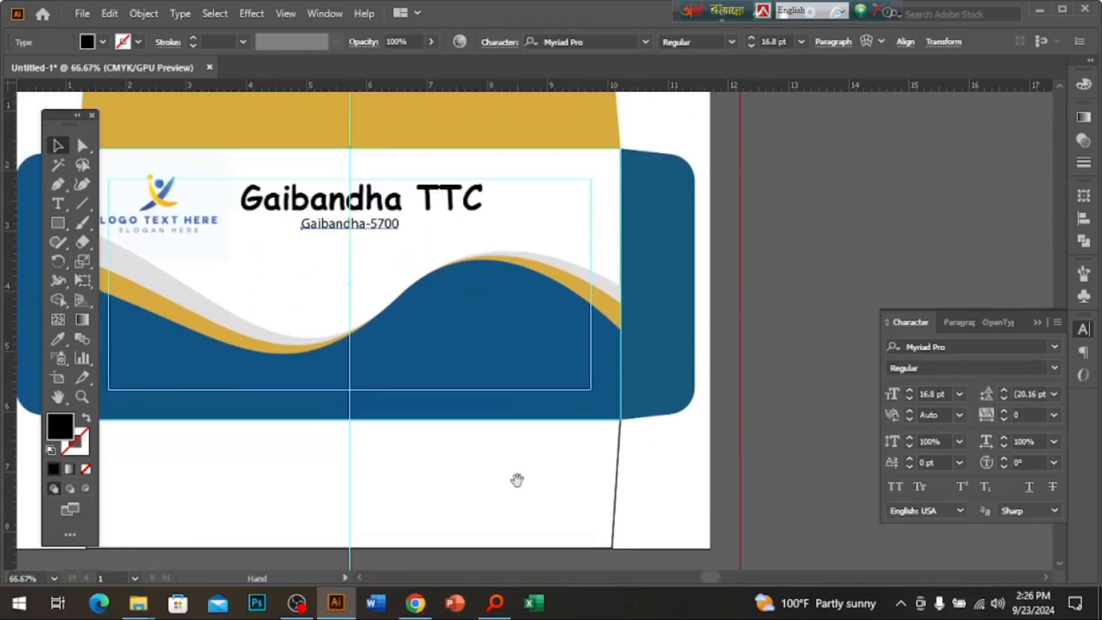
ctrl+click(418, 362)
drag(351, 361, 395, 429)
drag(58, 223, 111, 221)
Draw a black rectangle, about 3.89 by 1.57 in, over the blue wave.
drag(342, 276, 693, 407)
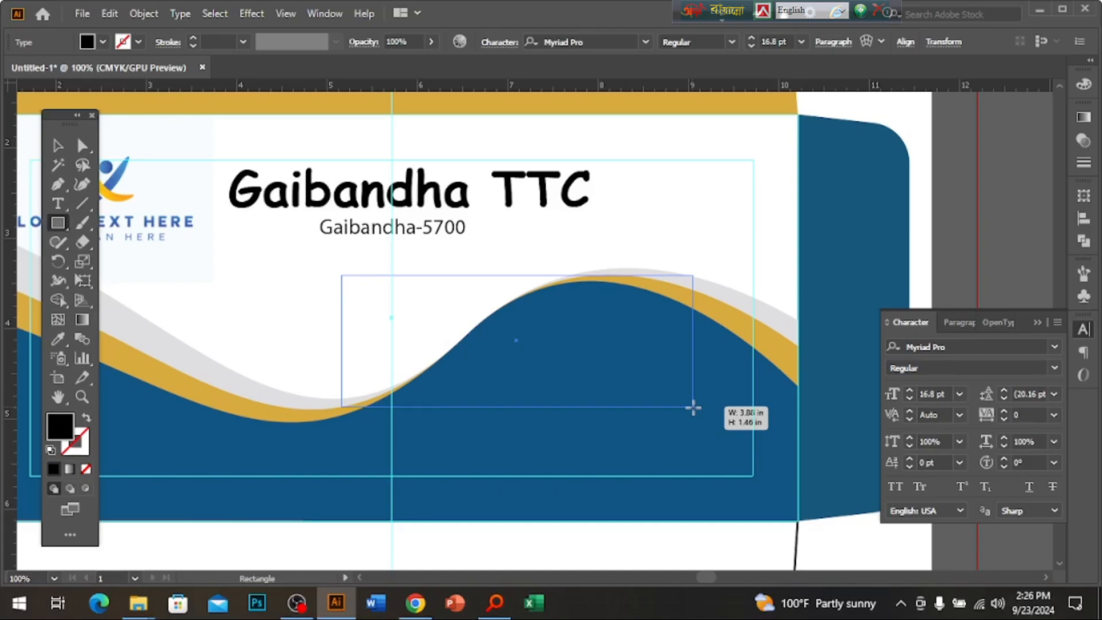
drag(693, 407, 697, 426)
click(60, 145)
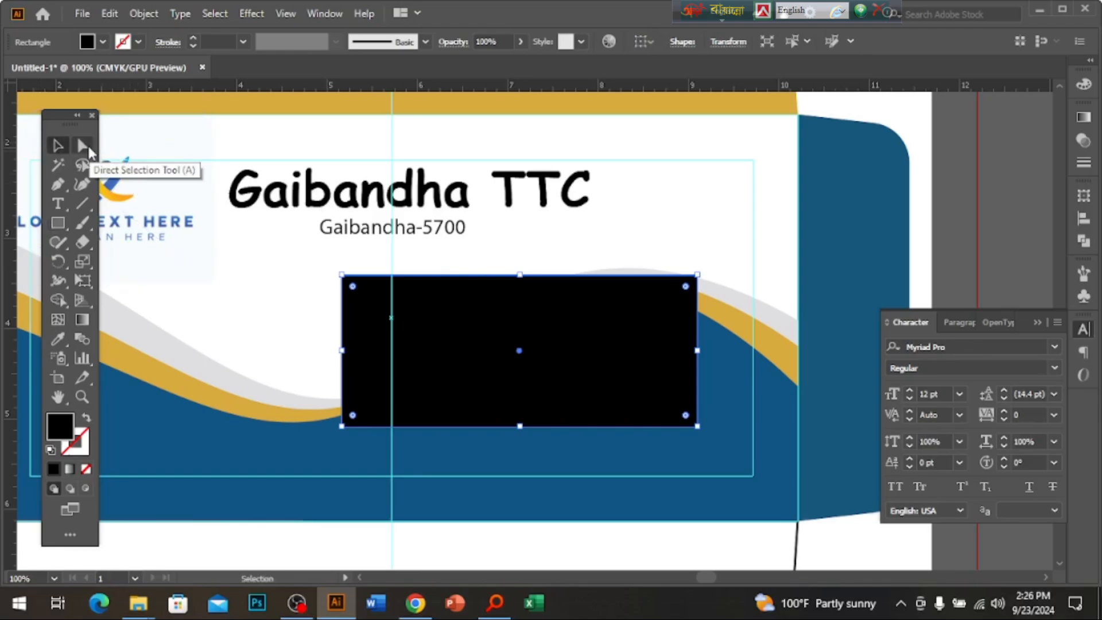
click(87, 149)
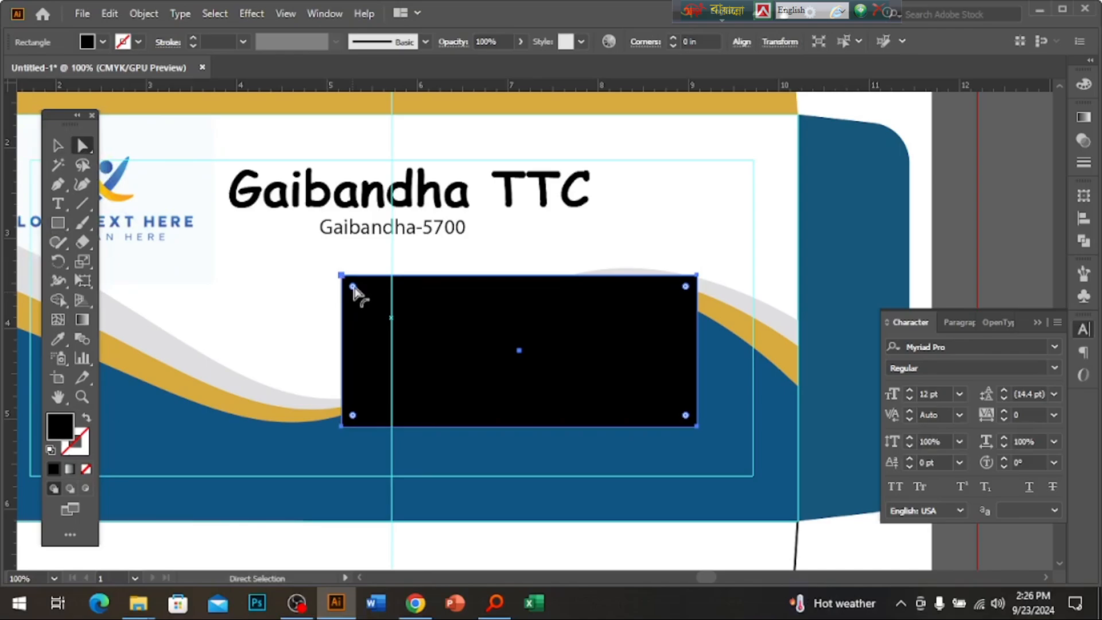
Round the rectangle's corners to about 0.21 in.
drag(352, 286, 365, 294)
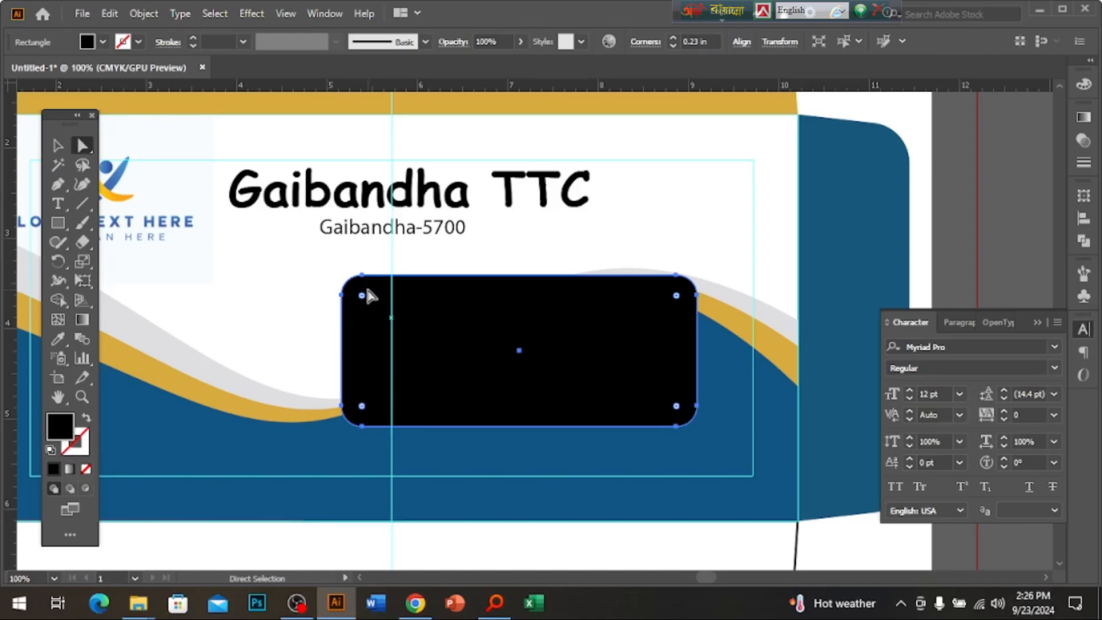
mouse_move(368, 291)
mouse_down()
mouse_move(357, 289)
mouse_move(368, 303)
mouse_move(359, 295)
mouse_up()
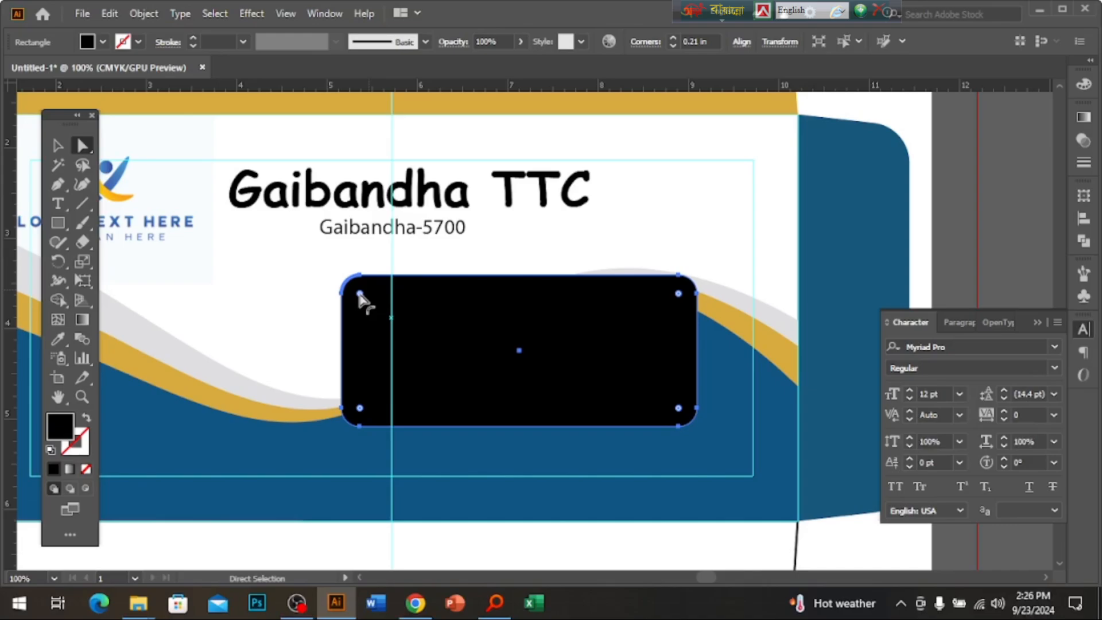
click(58, 145)
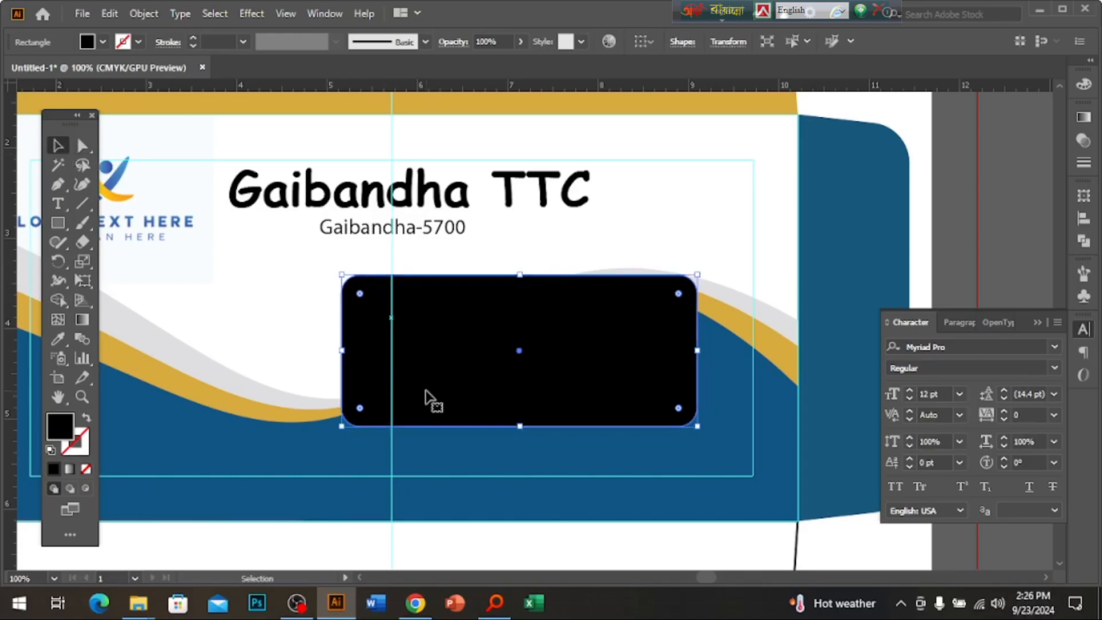
Reposition the rounded rectangle slightly lower on the envelope.
click(324, 349)
click(423, 352)
drag(551, 388, 531, 400)
key(Down)
key(Down)
key(Down)
key(Down)
key(Down)
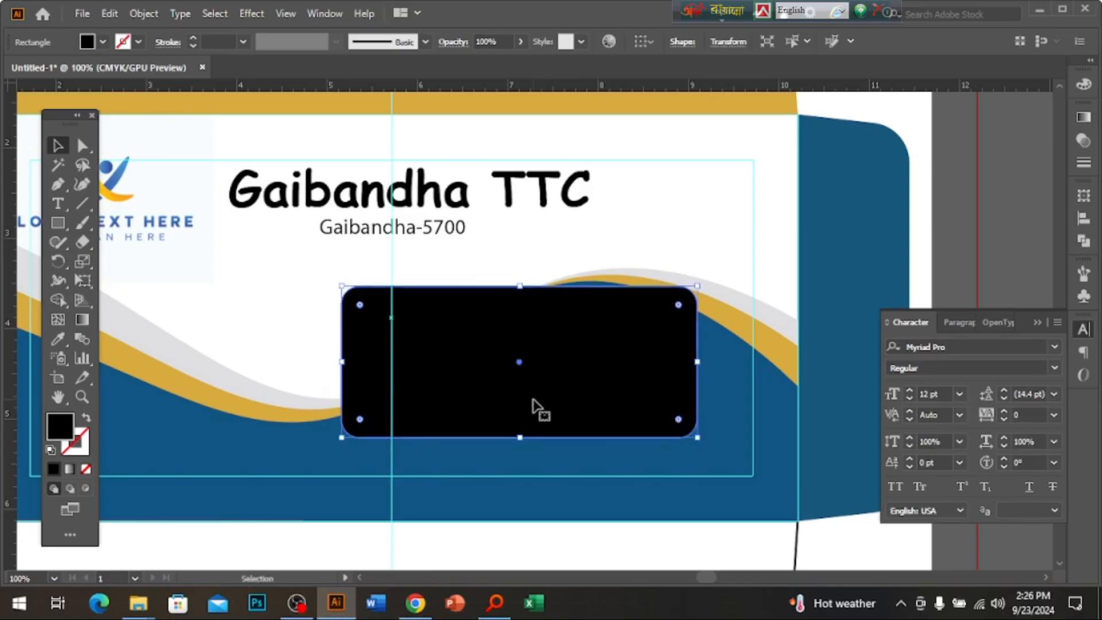
click(1078, 122)
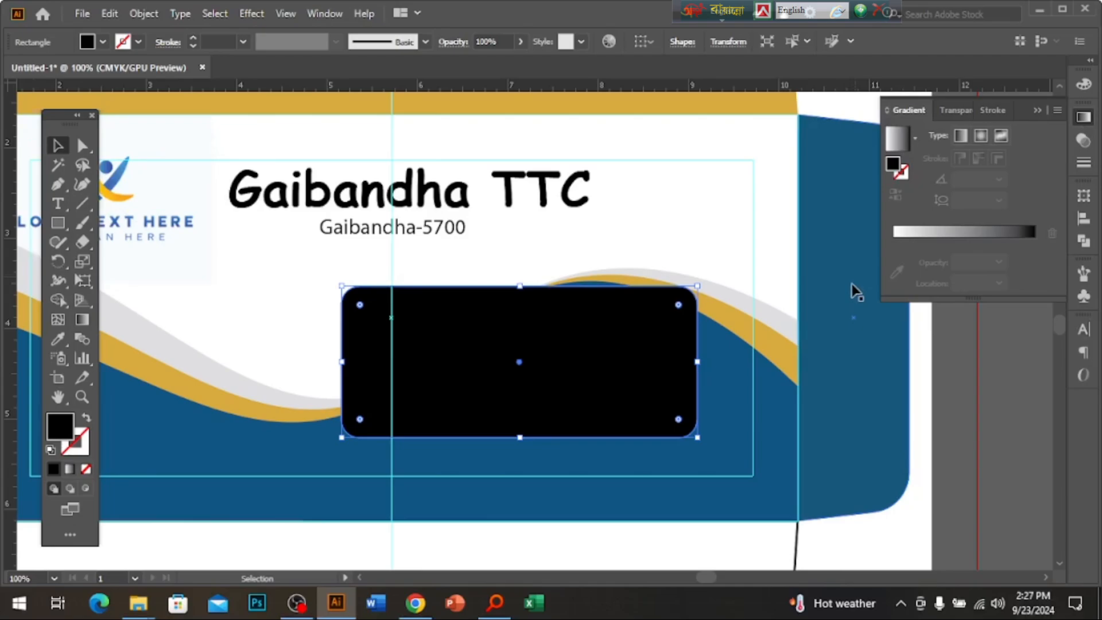
Change the rectangle's black fill to a linear gradient.
click(962, 137)
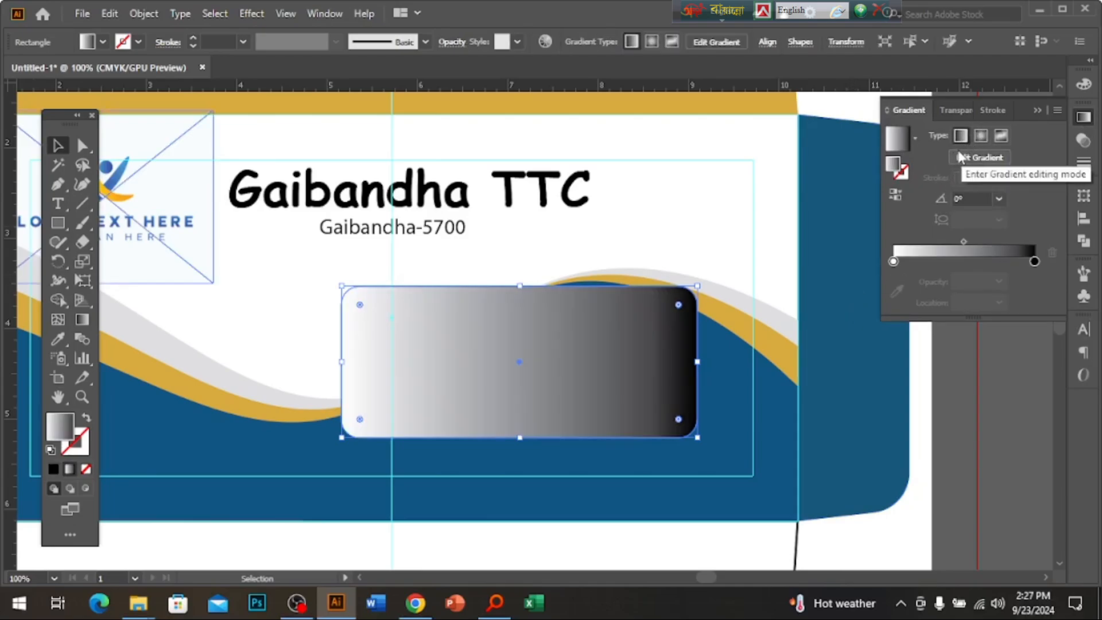
key(ctrl+alt+space)
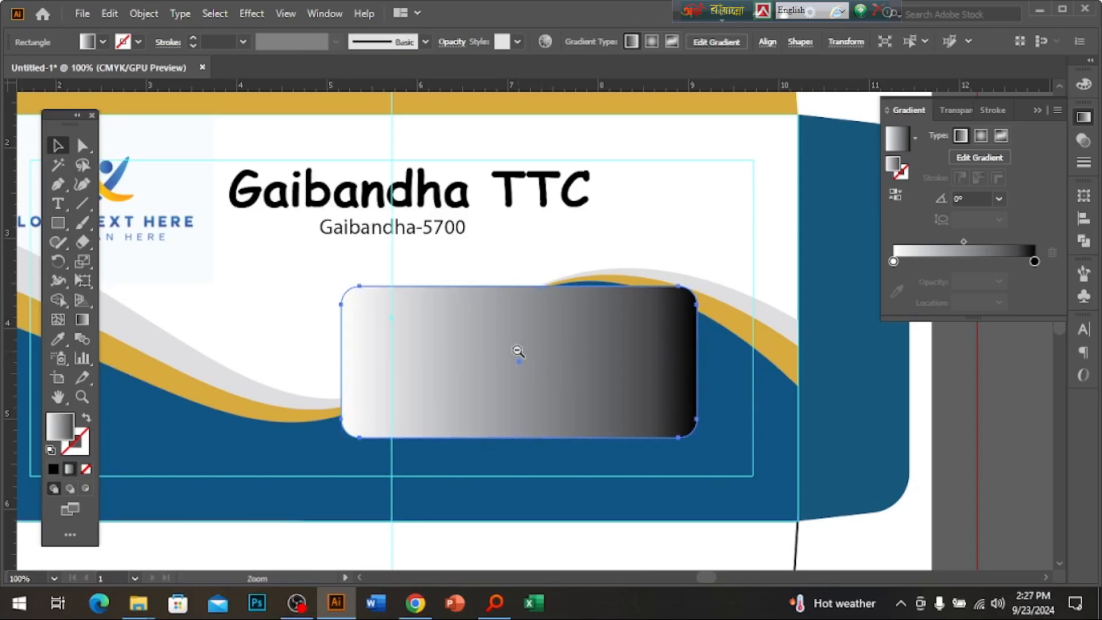
ctrl+alt+click(519, 352)
ctrl+alt+click(518, 351)
drag(499, 441, 502, 393)
ctrl+click(542, 237)
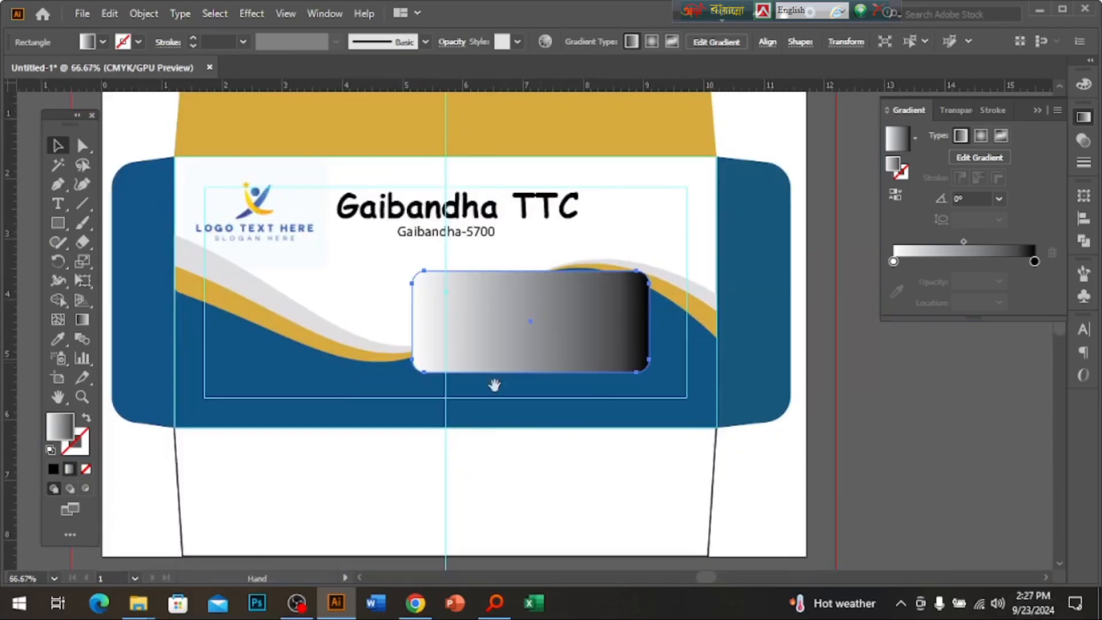
ctrl+click(494, 385)
Lighten the two gradient stops to 16% and 17% black.
double_click(1033, 261)
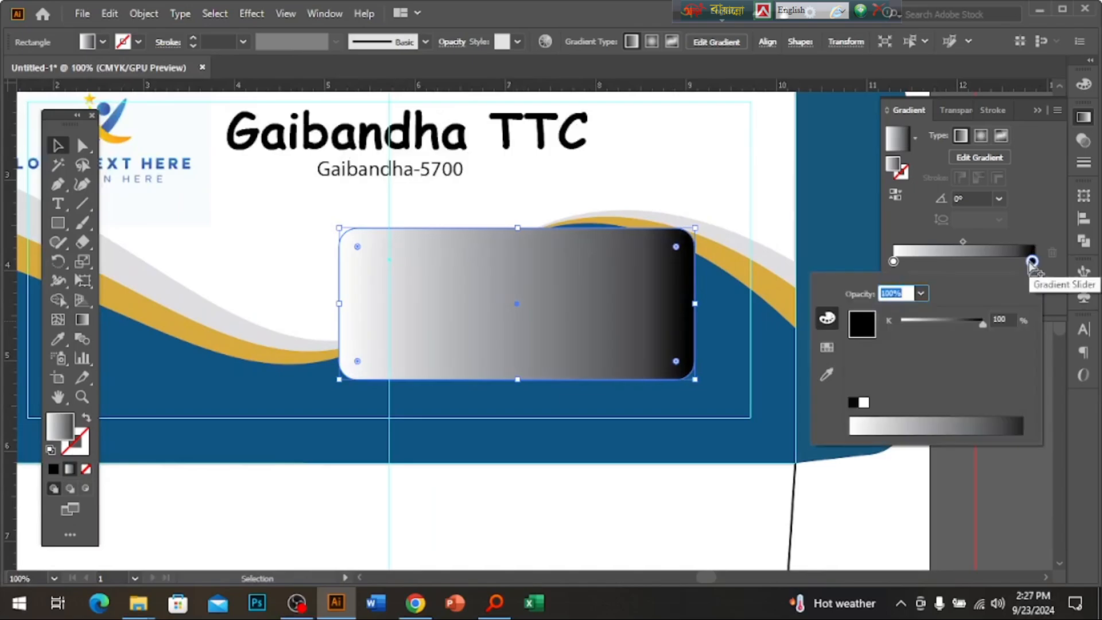
double_click(1031, 262)
click(914, 324)
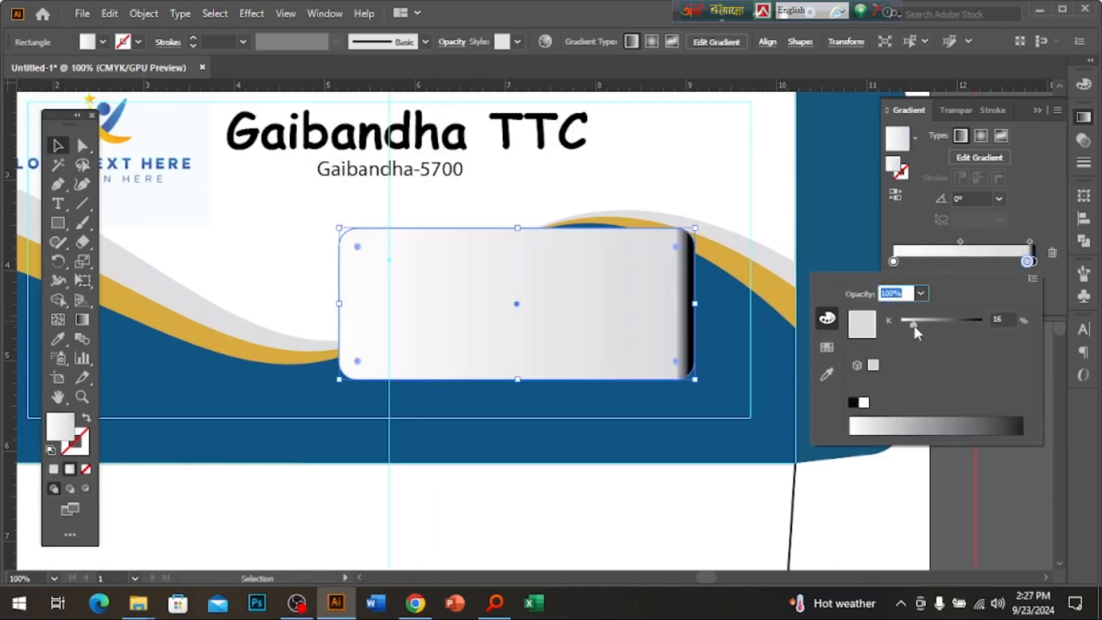
click(1036, 267)
click(1034, 263)
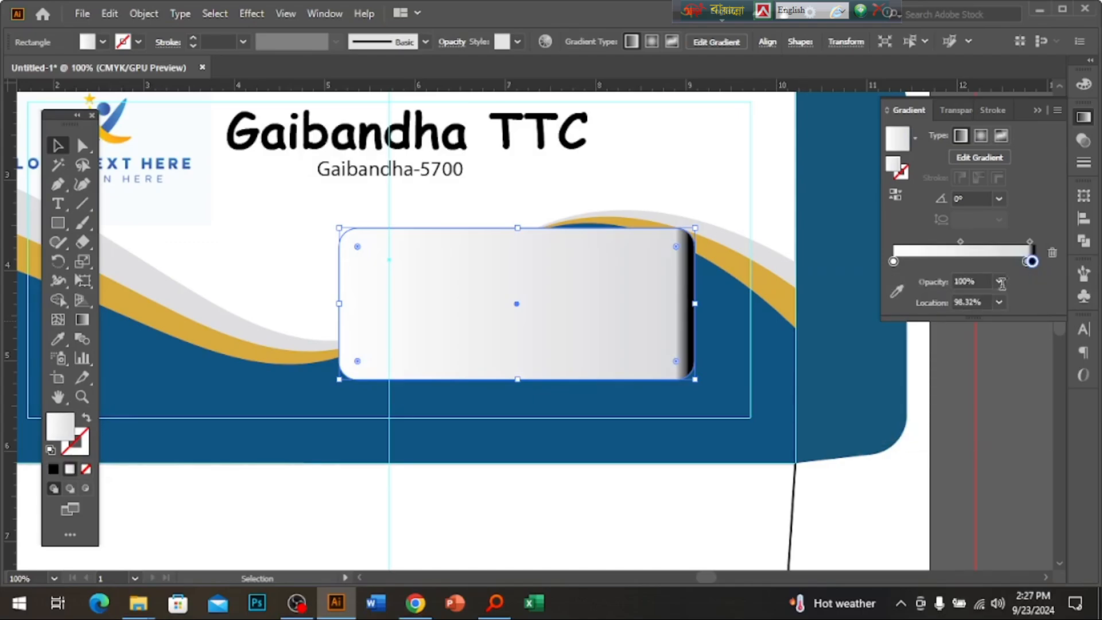
double_click(1032, 261)
click(914, 324)
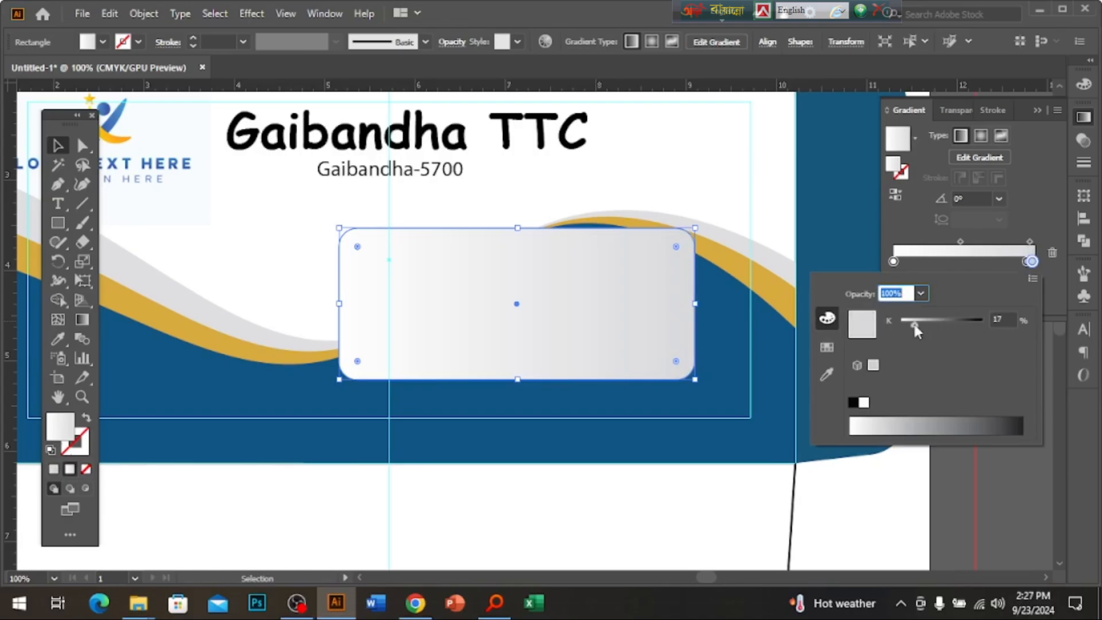
Angle the gradient about 13.4°, with the left stop near 69% and the midpoint shifted right.
key(Escape)
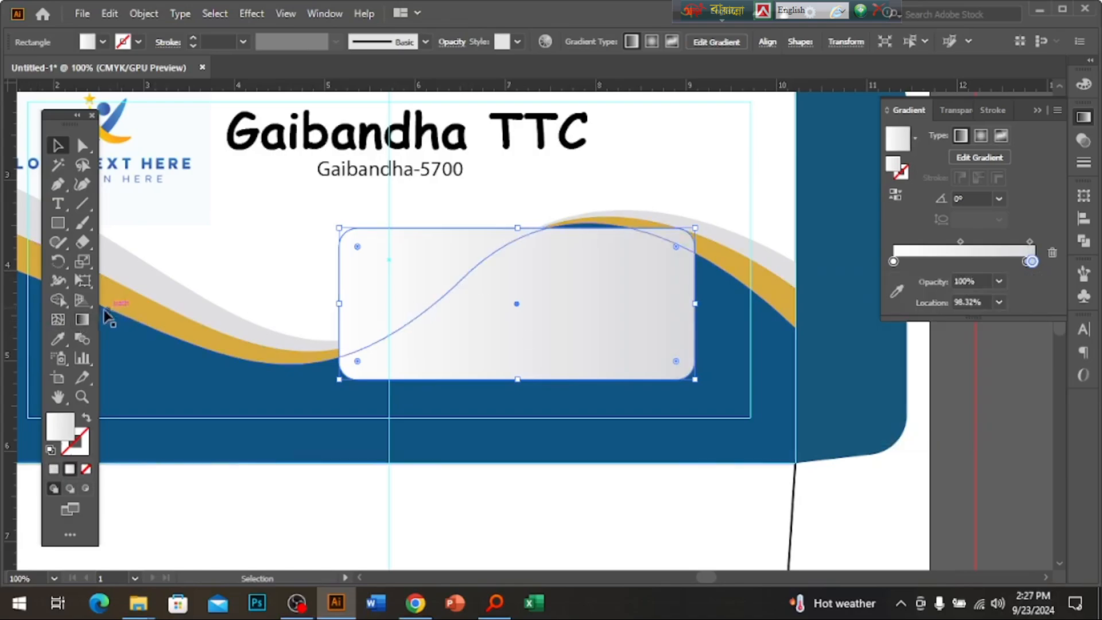
click(83, 320)
drag(446, 333, 634, 254)
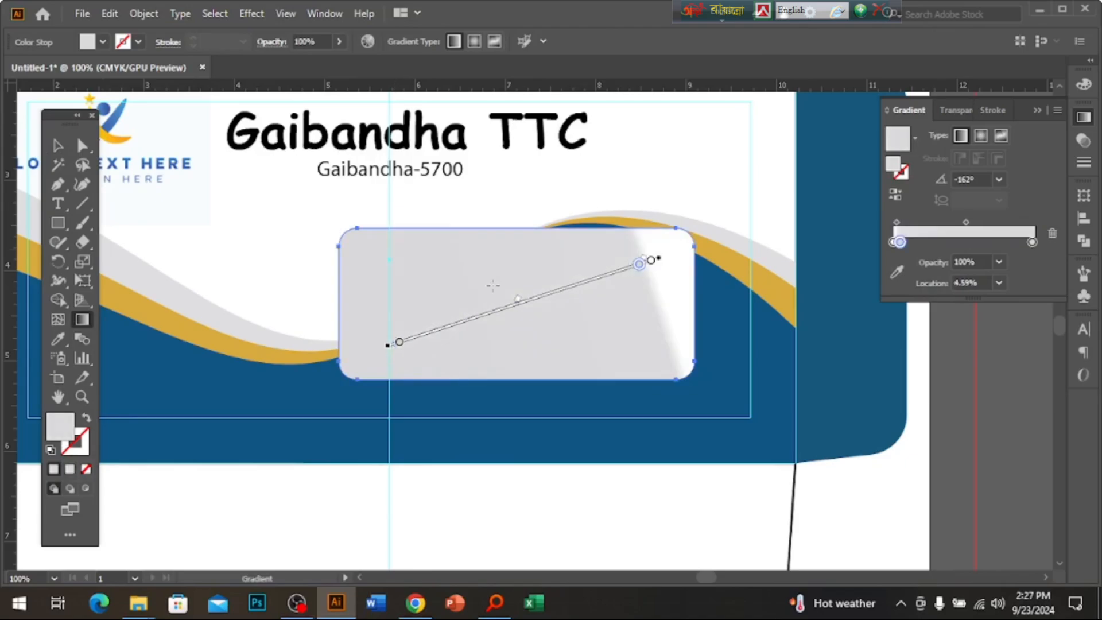
drag(263, 337, 791, 268)
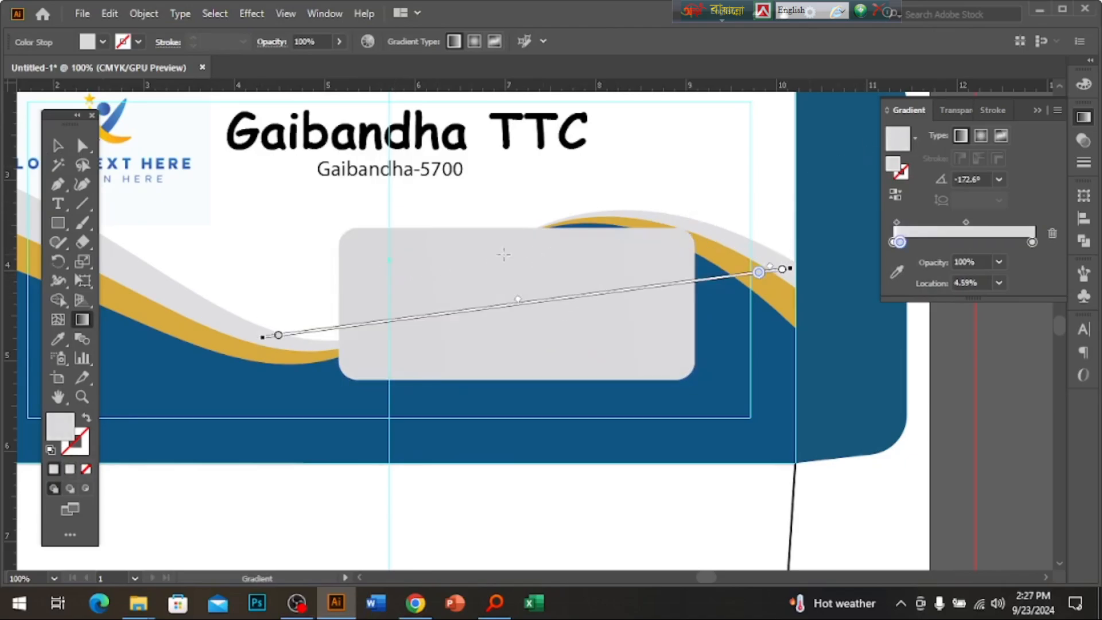
drag(387, 340, 768, 244)
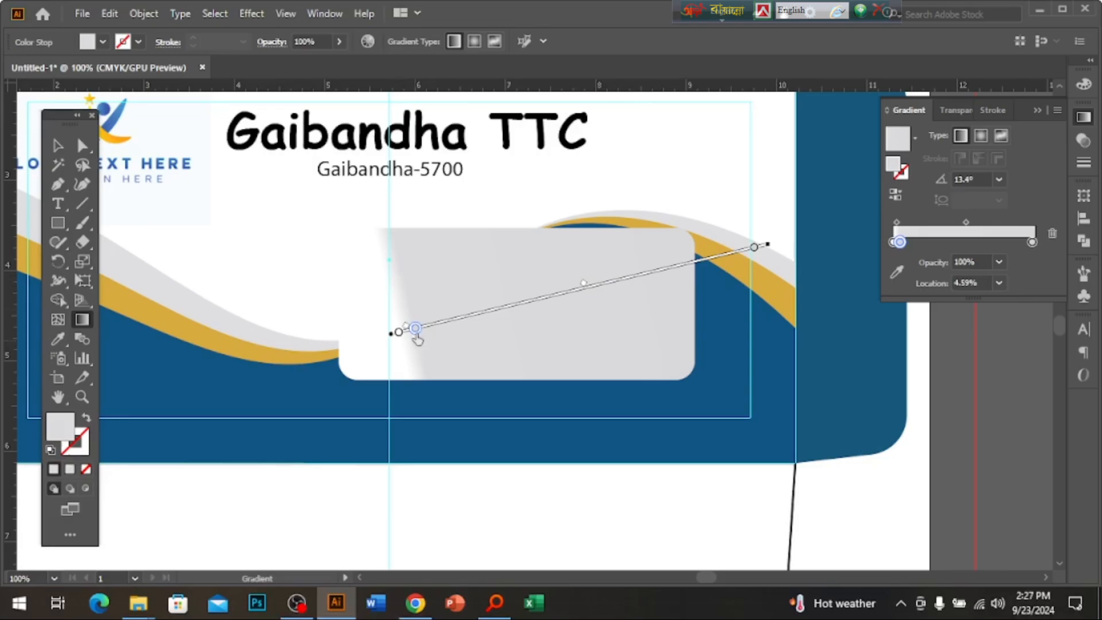
drag(417, 339, 642, 300)
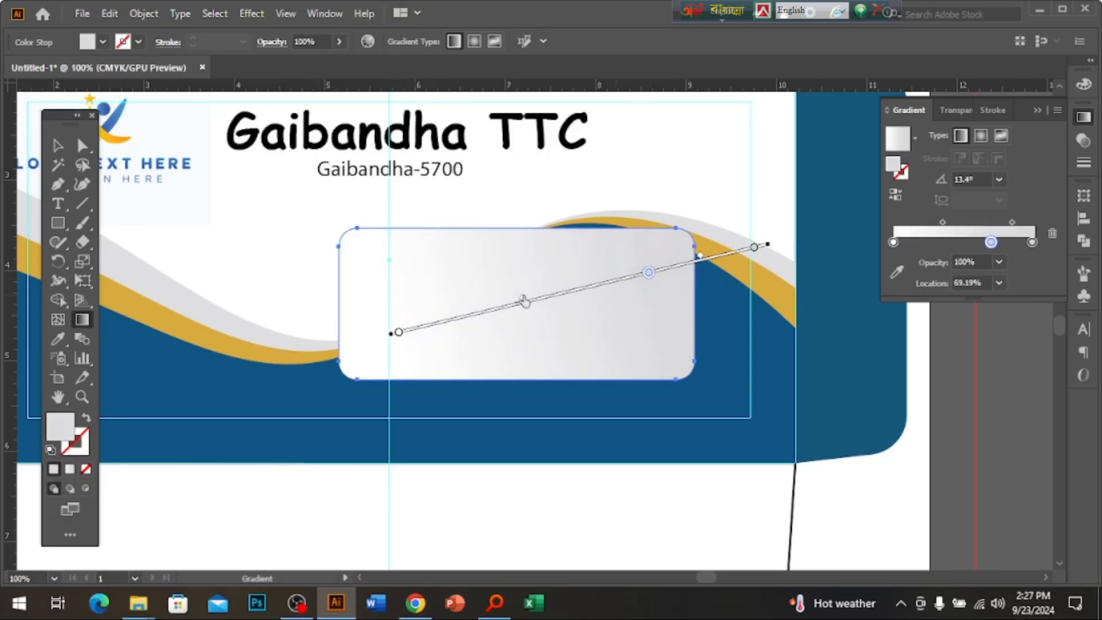
drag(524, 298, 569, 294)
key(v)
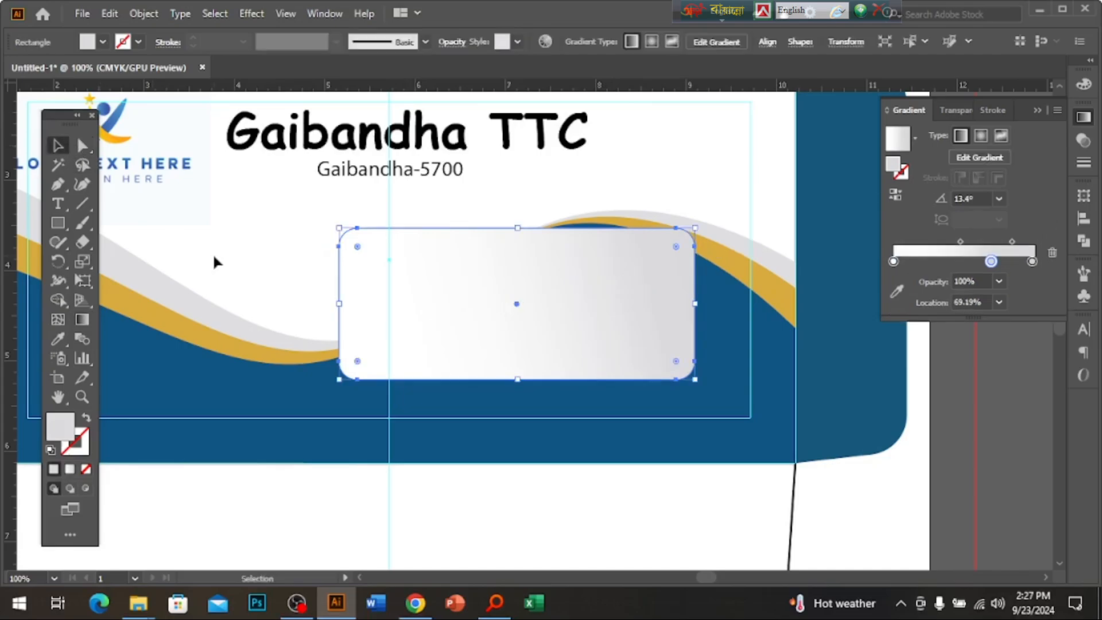
key(ctrl+shift+a)
Give the gradient window rectangle a 1 pt black stroke.
ctrl+alt+click(546, 341)
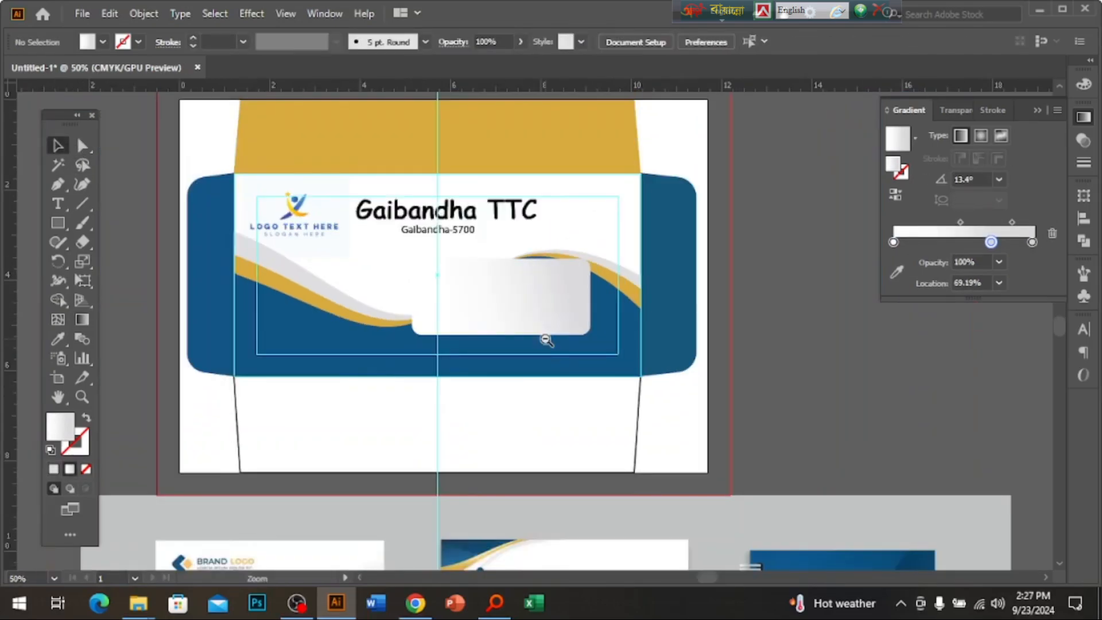
click(534, 295)
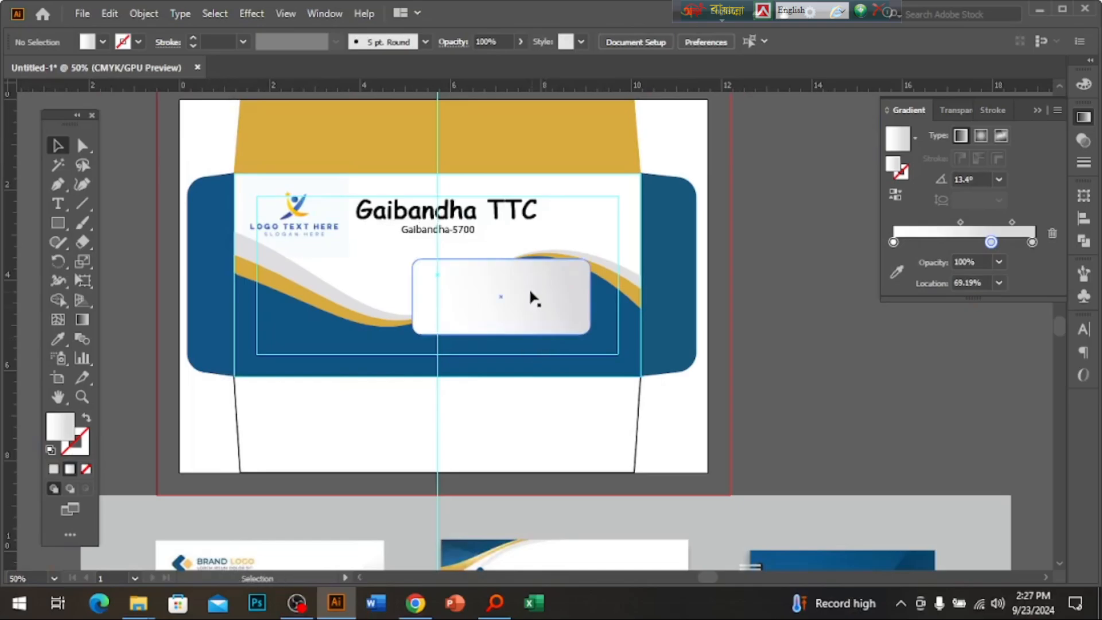
key(ctrl+plus)
key(ctrl+plus)
click(89, 451)
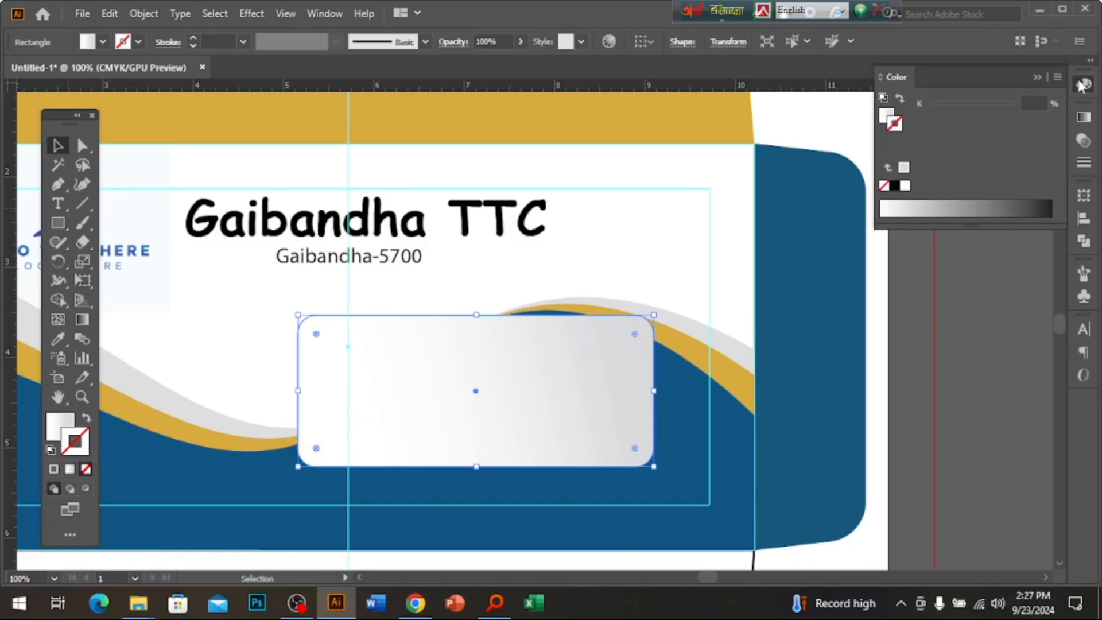
click(1082, 85)
click(1082, 85)
click(894, 186)
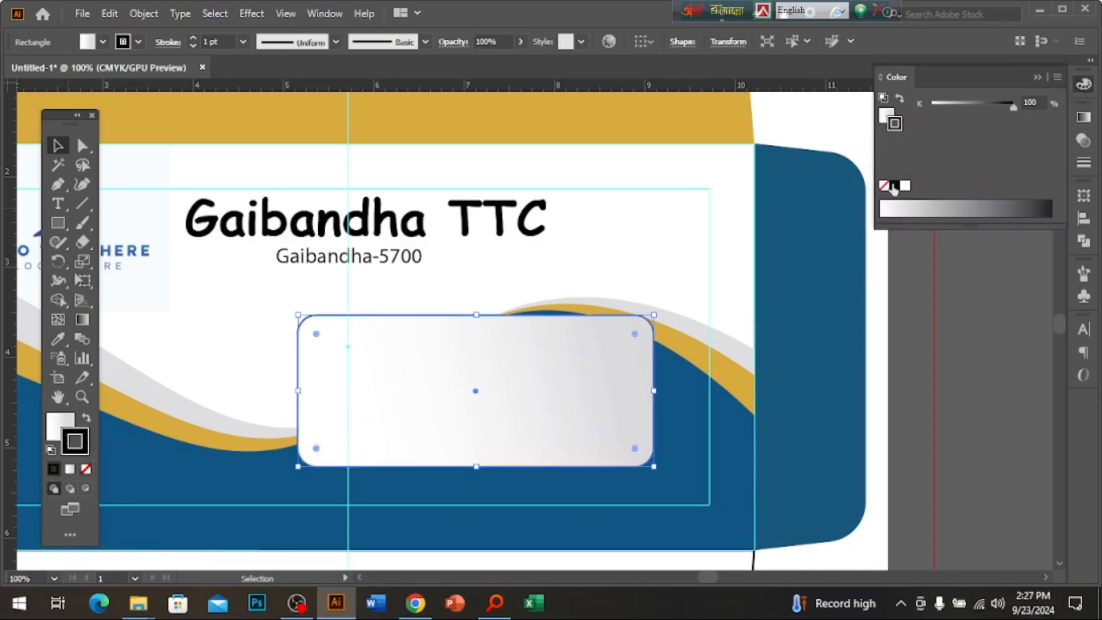
click(898, 419)
key(ctrl+space)
click(505, 343)
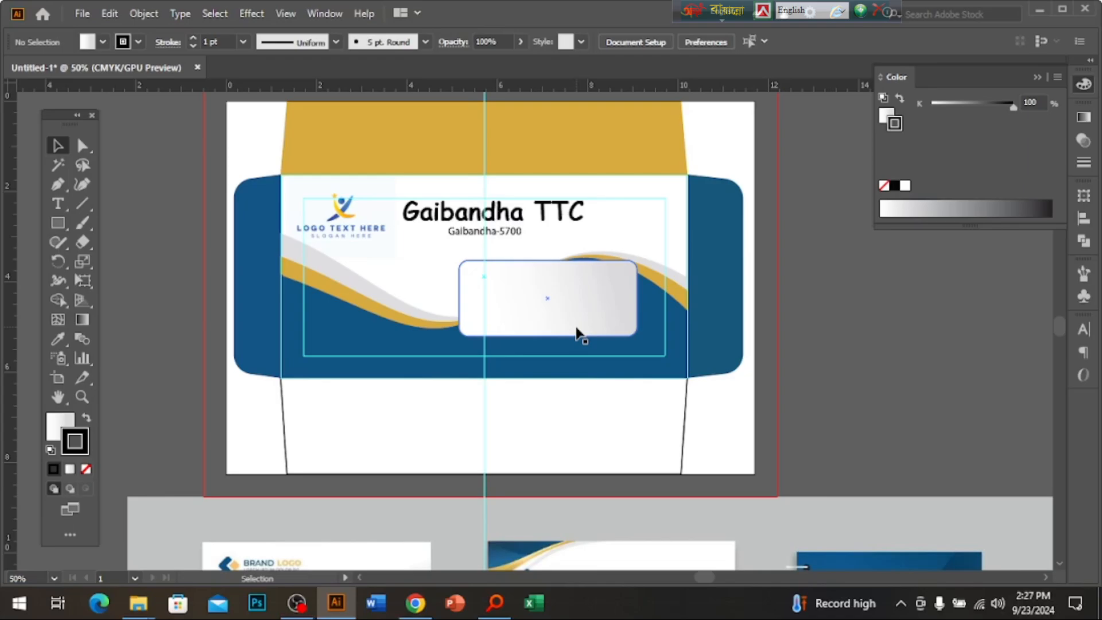
Fill the envelope's bottom flap with the body's dark blue using the Eyedropper.
ctrl+alt+click(580, 391)
ctrl+alt+click(580, 390)
drag(579, 391, 599, 351)
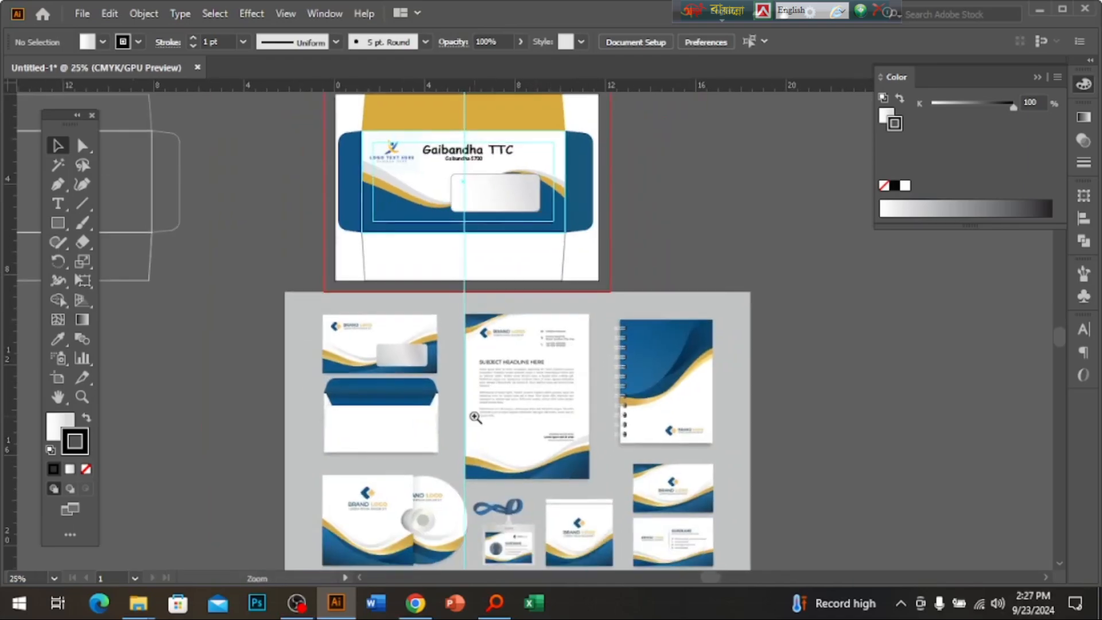
ctrl+click(476, 417)
drag(534, 191, 483, 364)
ctrl+click(545, 305)
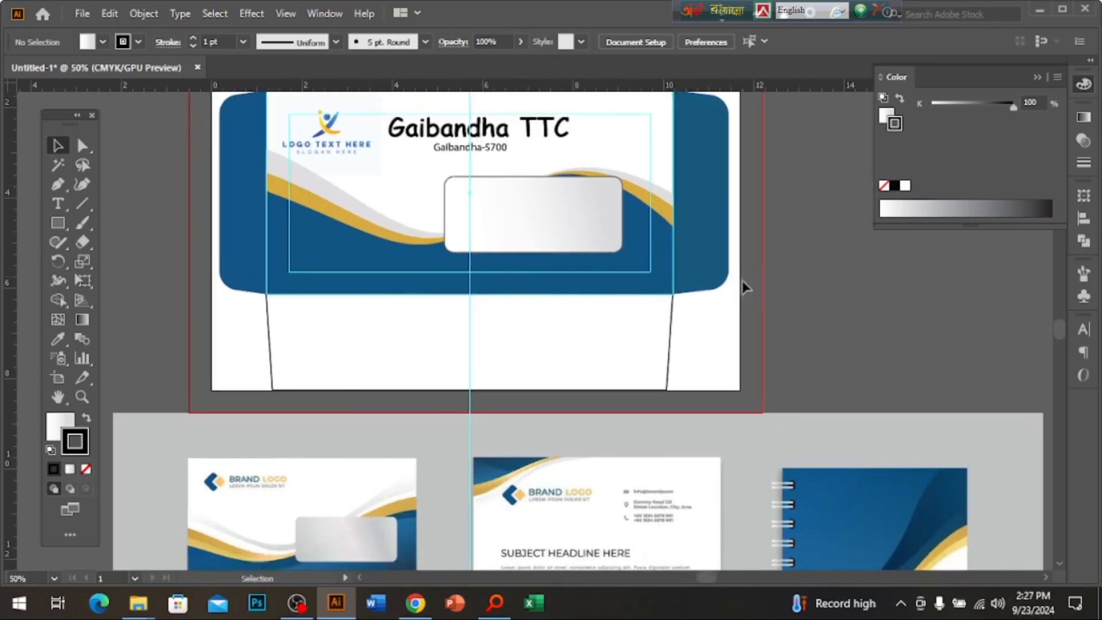
click(582, 364)
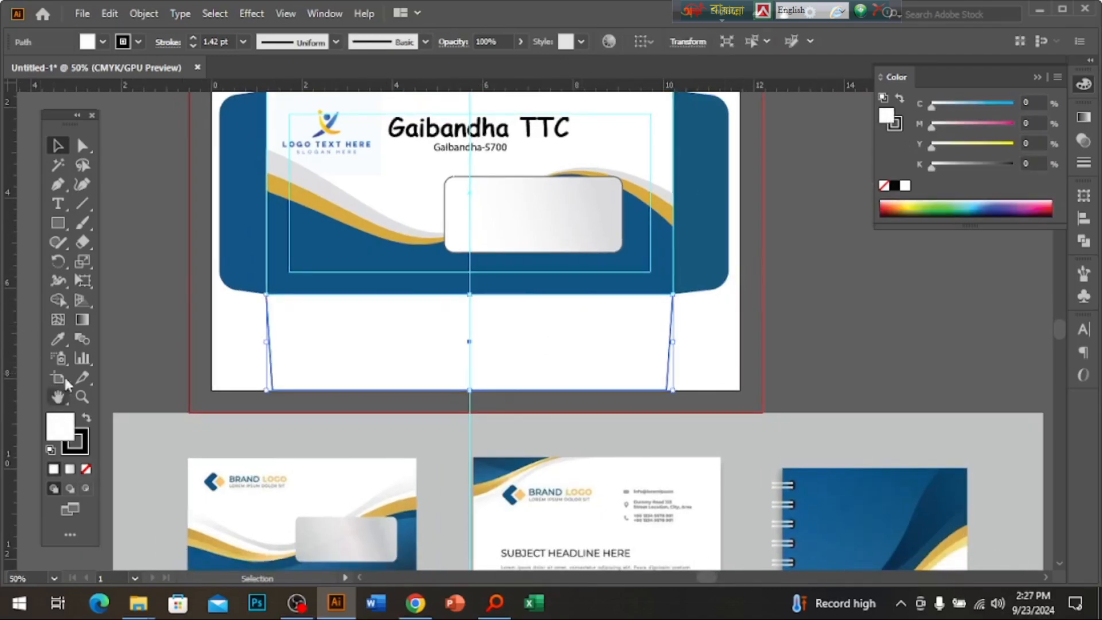
click(57, 339)
click(313, 277)
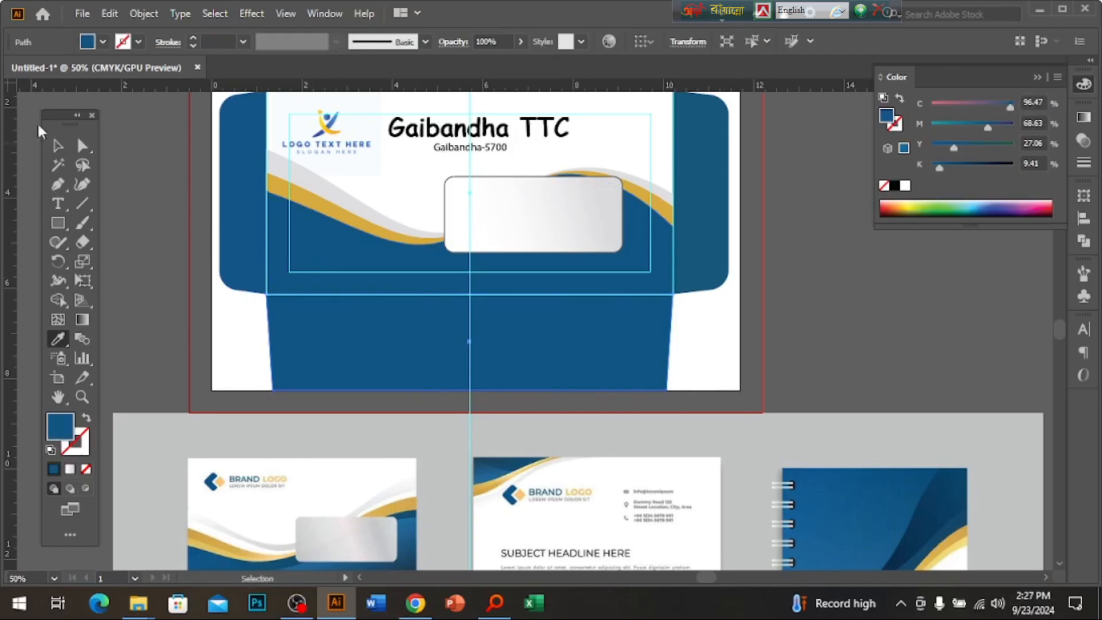
click(57, 146)
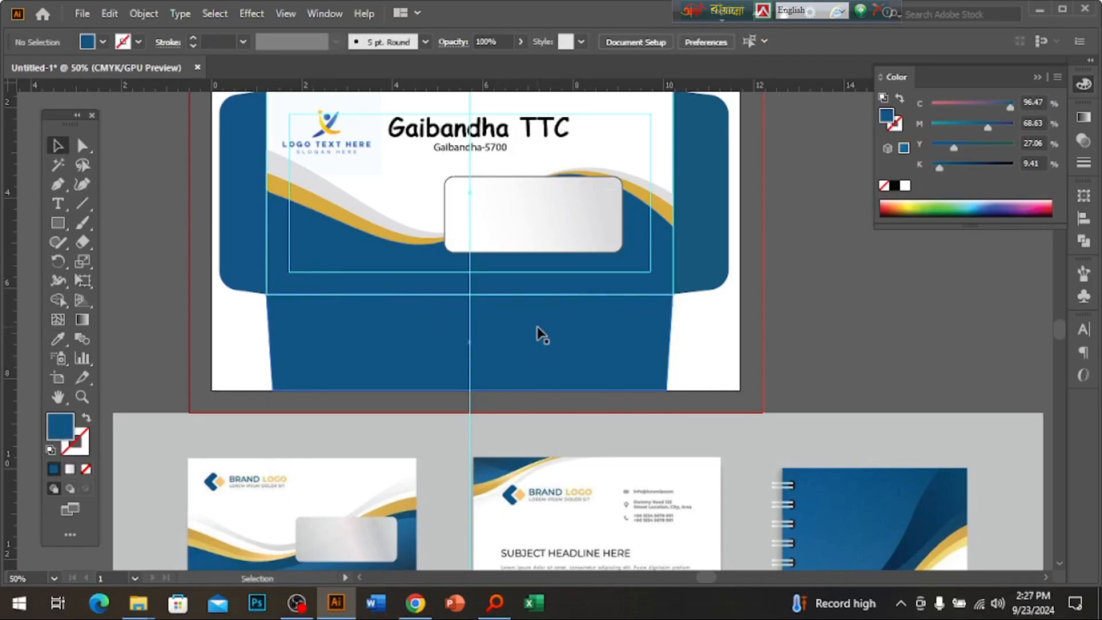
Move the stationery mockup image further right, out of the way.
key(ctrl+minus)
drag(443, 359, 948, 425)
scroll(570, 418, right, 4)
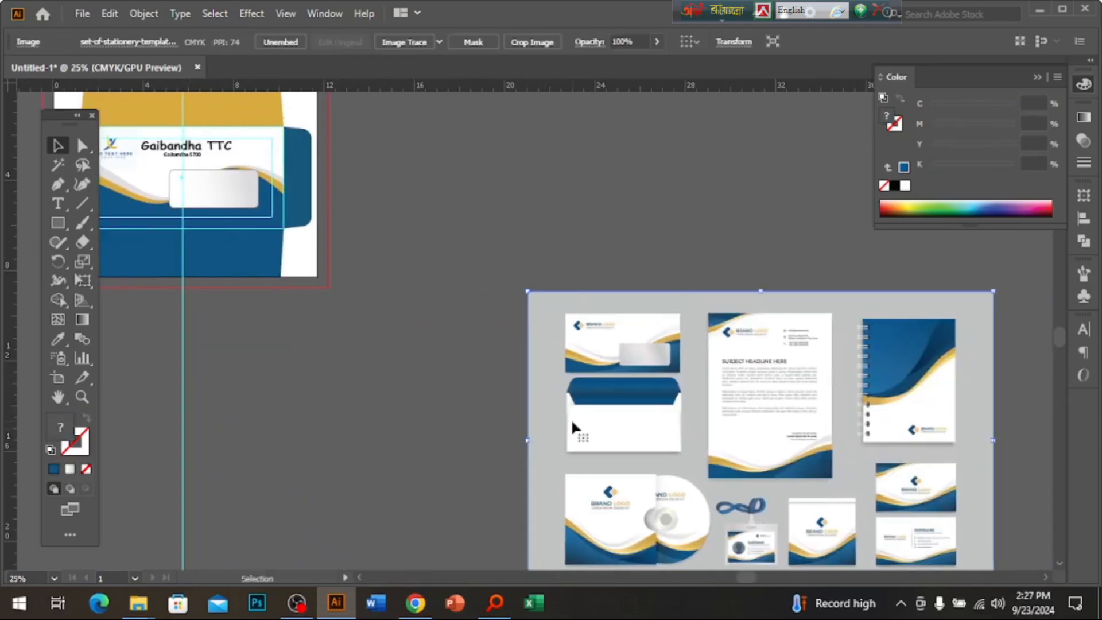
click(470, 435)
Google 'letterhead size' to confirm the 8.5 x 11 inch standard, then return to Illustrator.
click(415, 603)
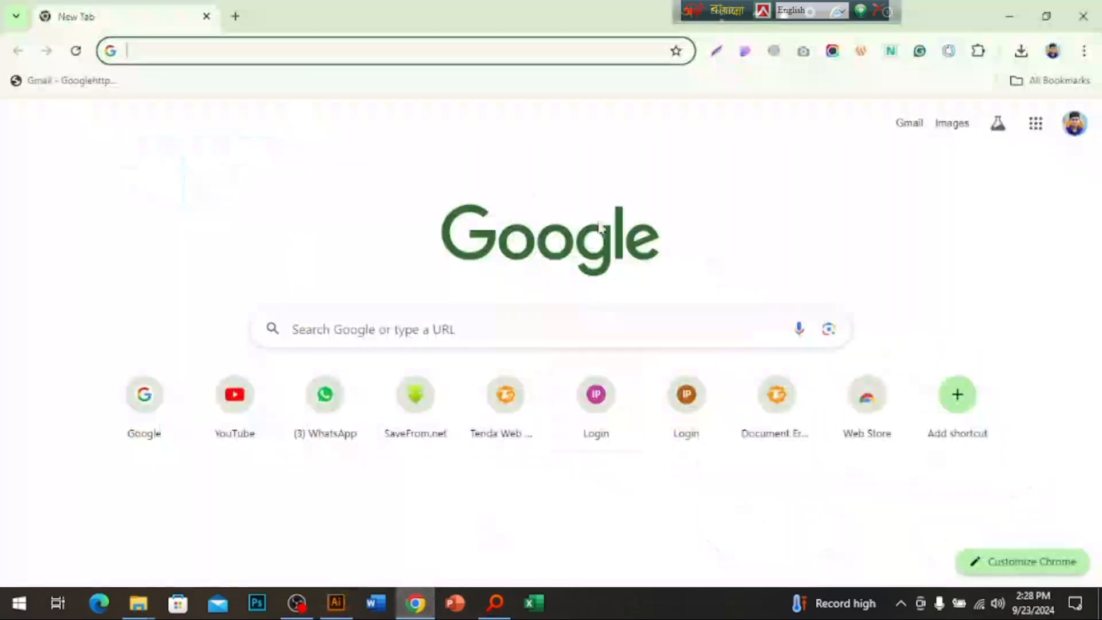
right_click(174, 395)
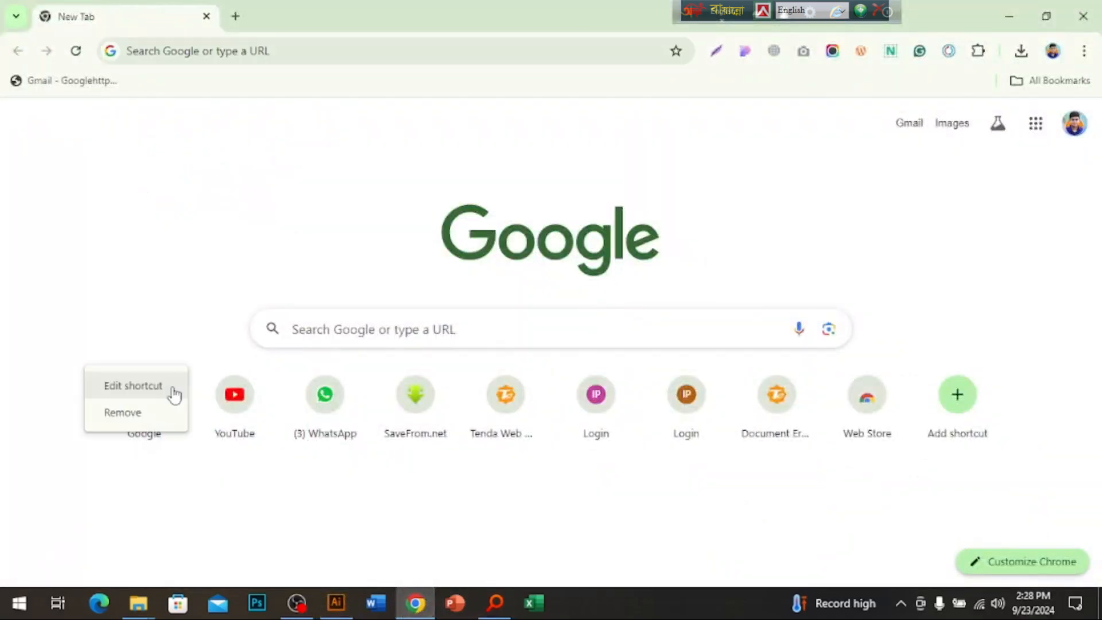
click(128, 258)
click(140, 422)
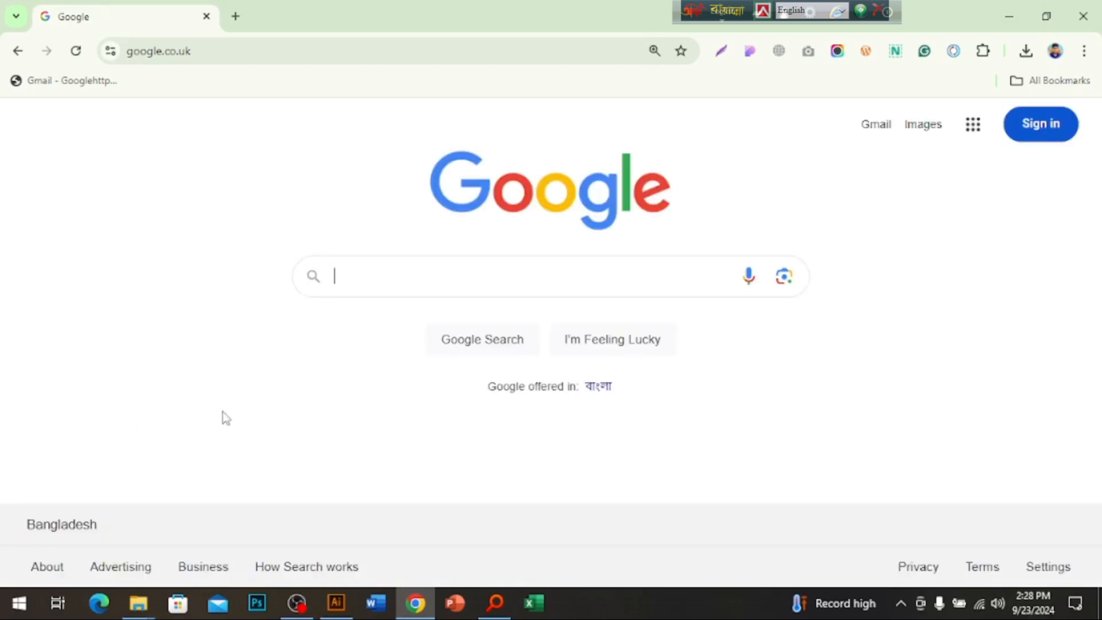
click(404, 268)
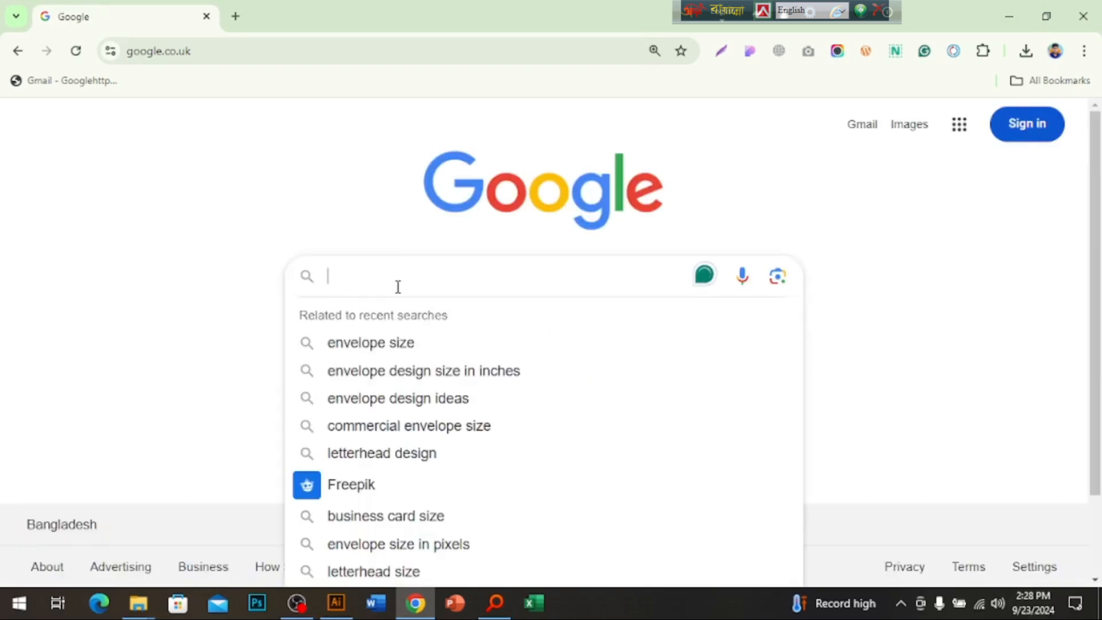
text(le)
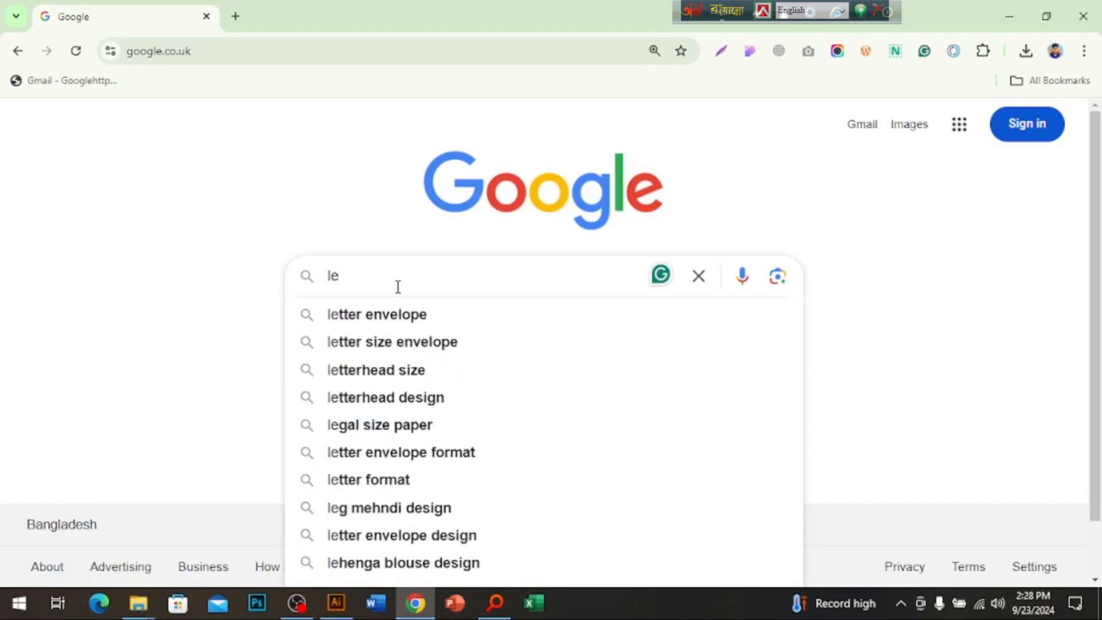
click(382, 372)
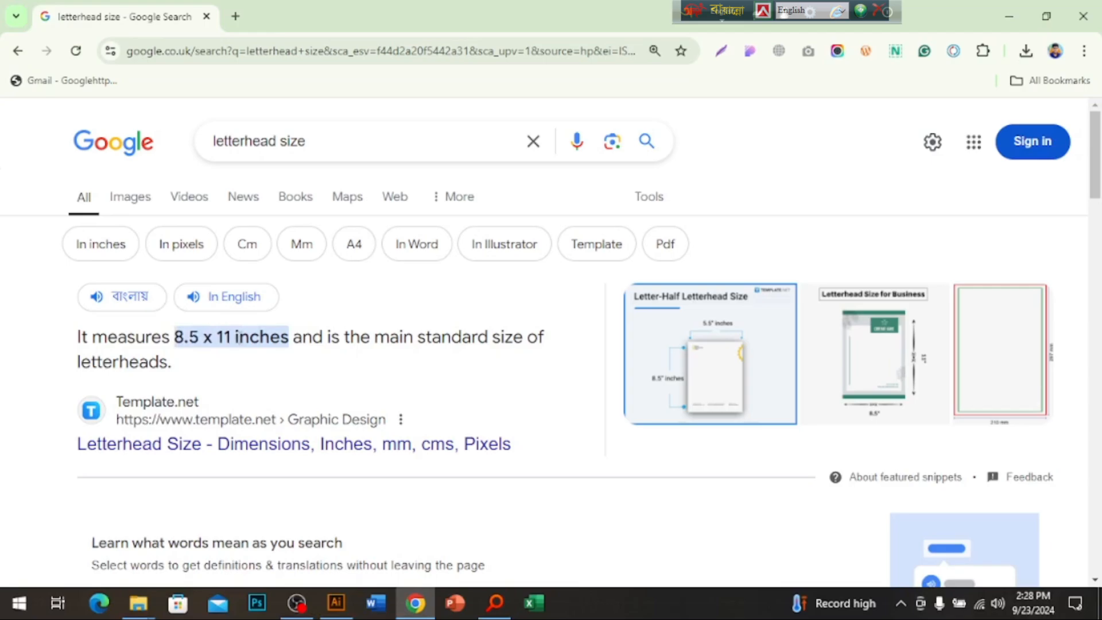
click(335, 603)
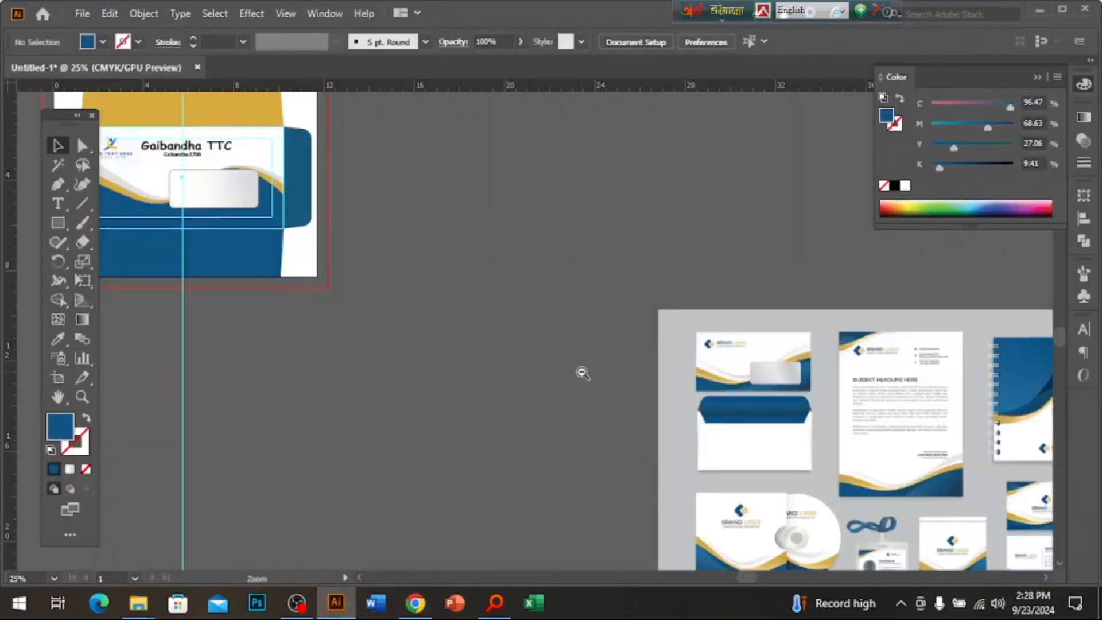
Draw a blue rectangle in the empty area below the envelope artboard.
drag(445, 406, 653, 330)
click(57, 223)
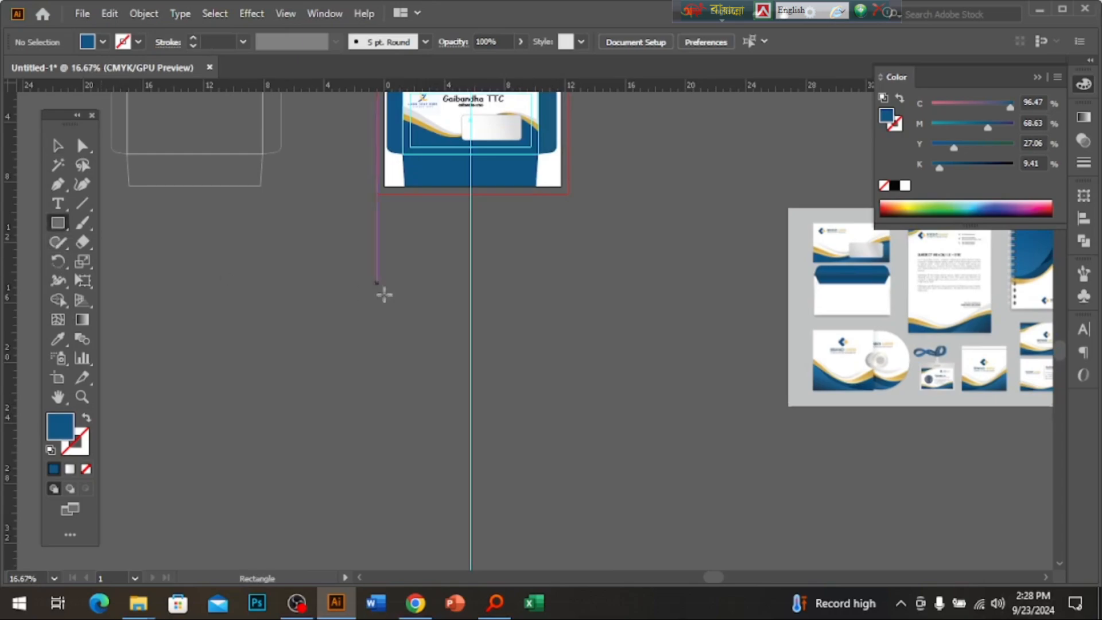
drag(377, 283, 518, 431)
click(58, 146)
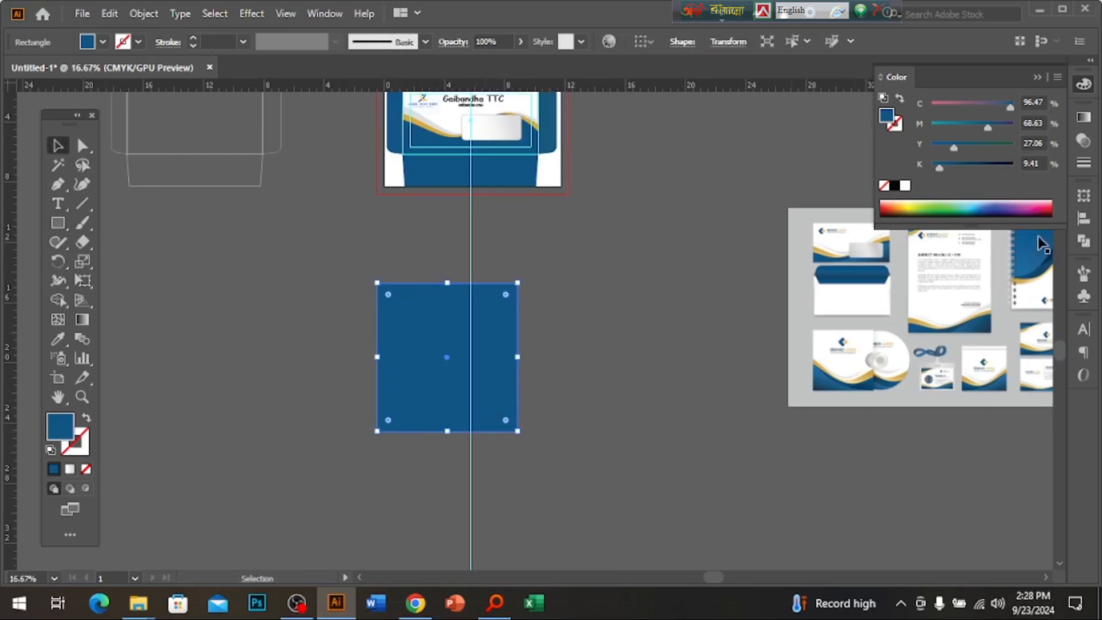
Size the rectangle to 8.5 in wide by 11 in high.
click(1085, 196)
click(1009, 213)
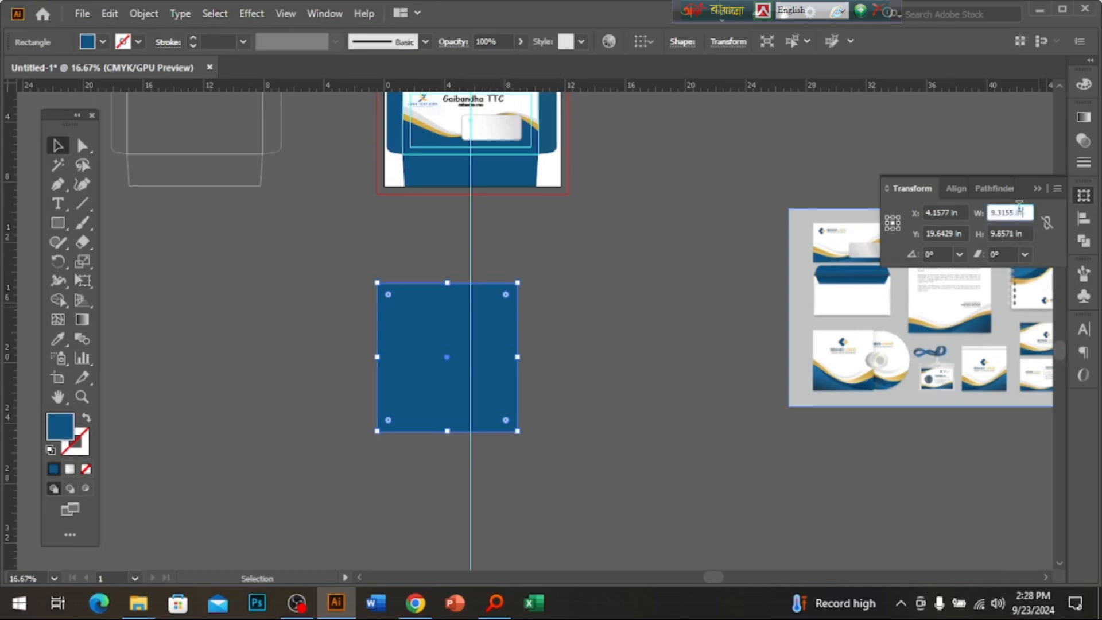
text(8.5)
key(Tab)
text(11)
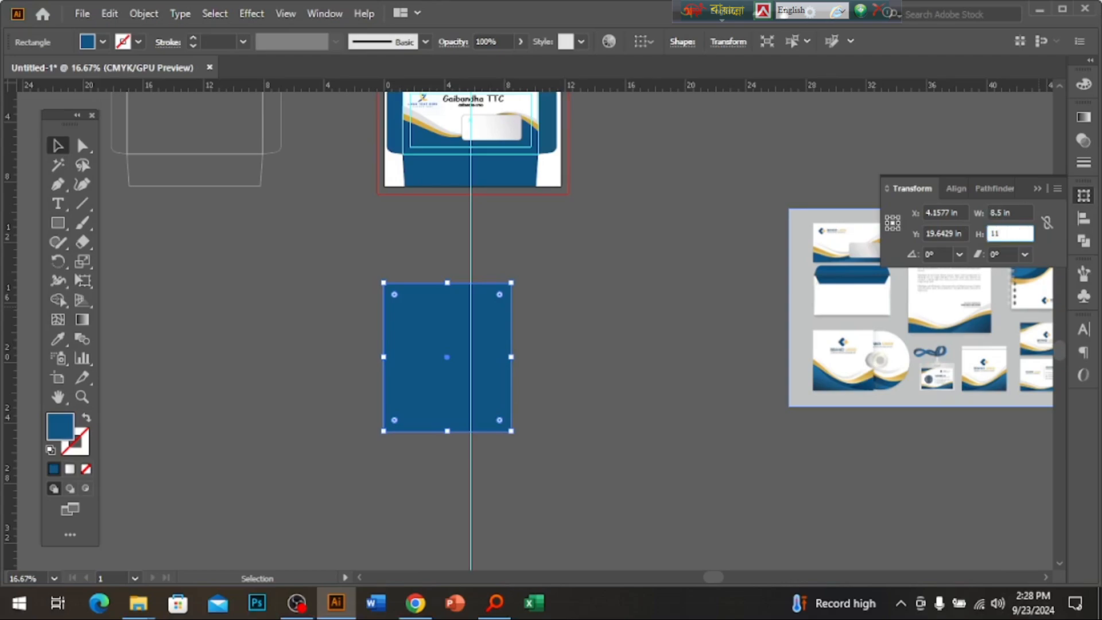
key(Return)
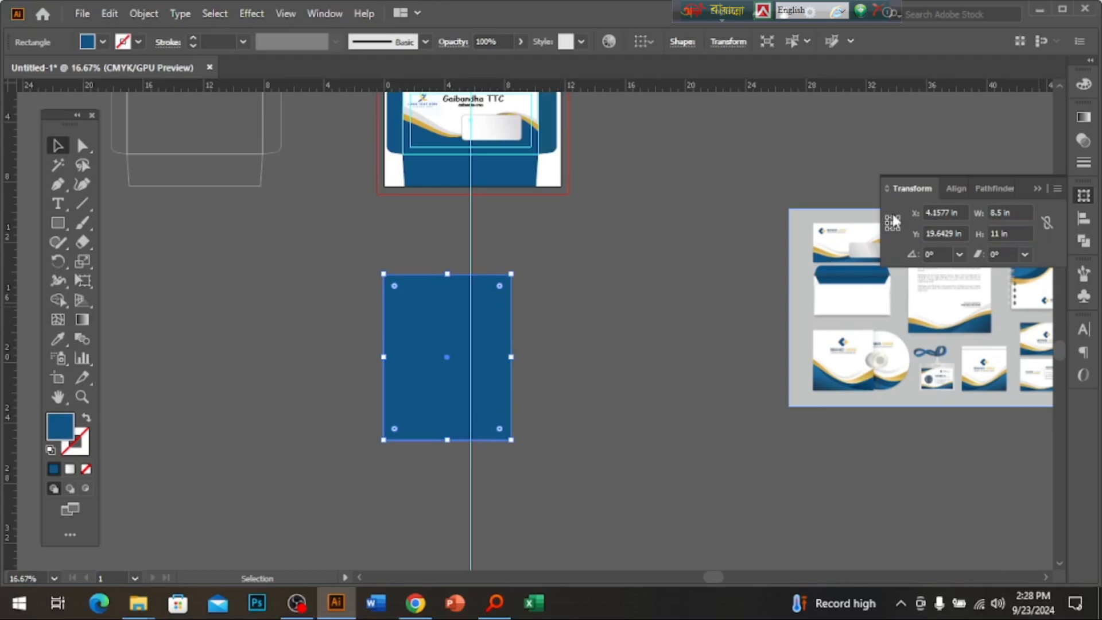
Position the rectangle and turn it into Artboard 2.
key(ctrl+=)
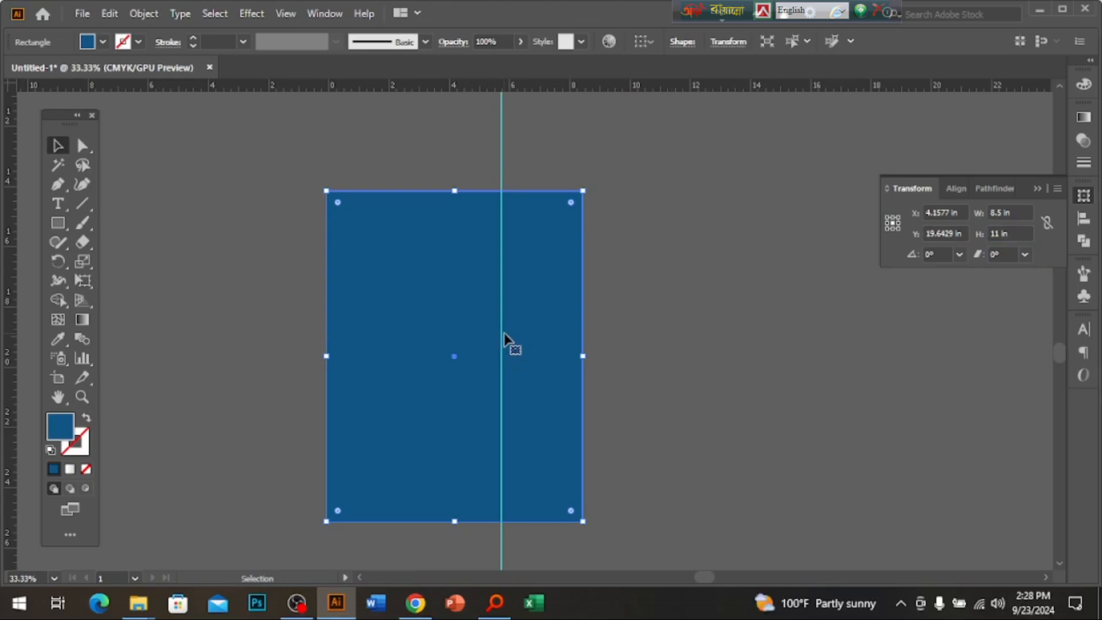
drag(473, 352, 524, 305)
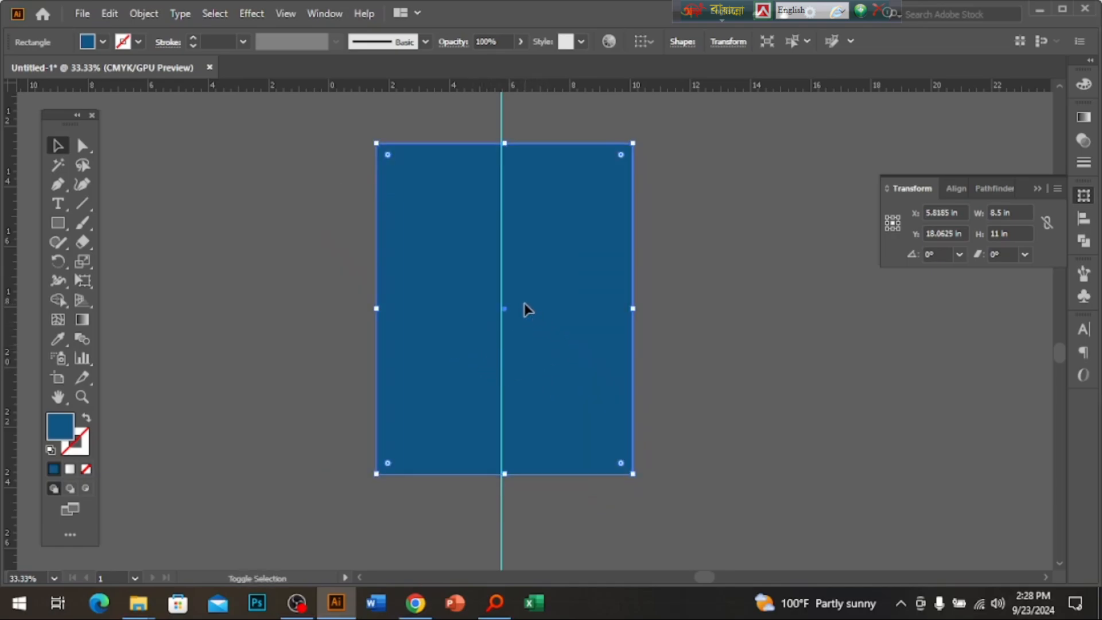
key(shift+Left)
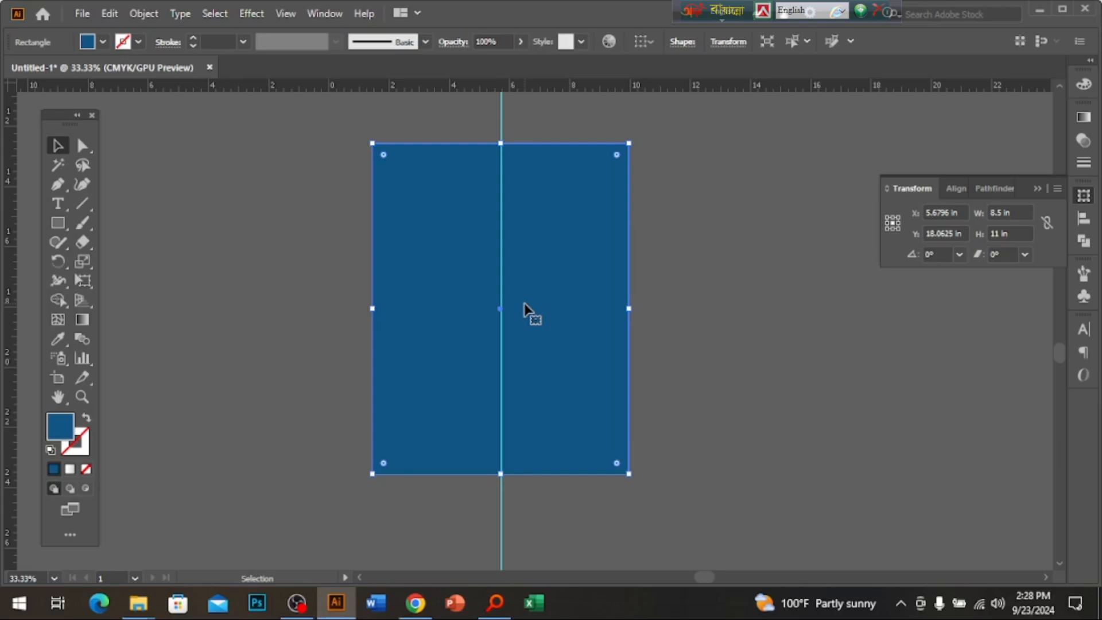
key(Right)
key(Right)
key(Right)
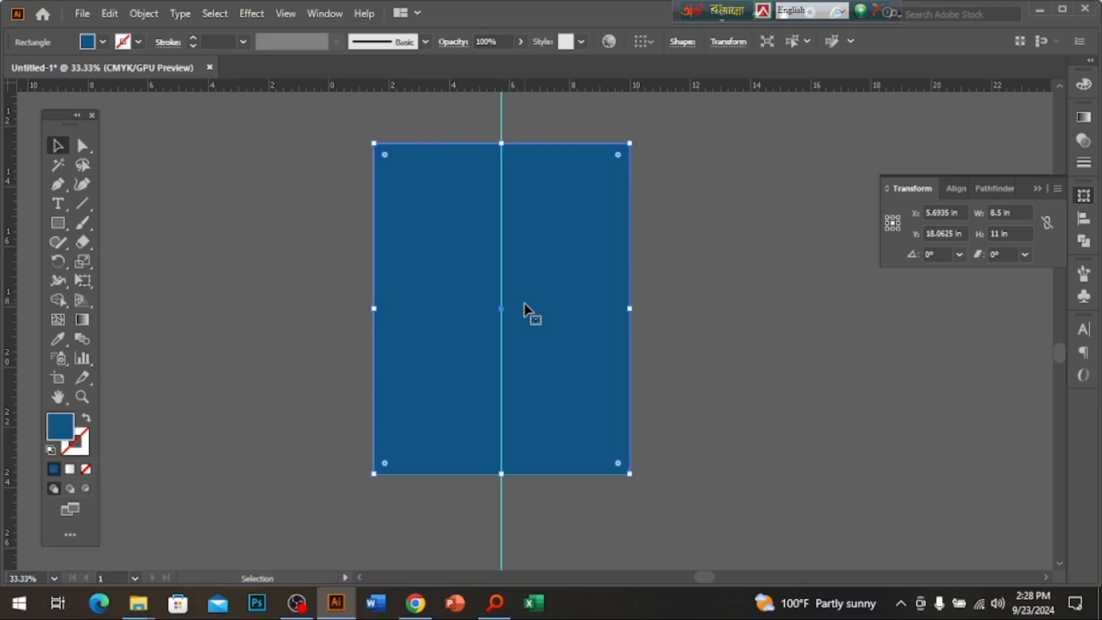
key(shift+o)
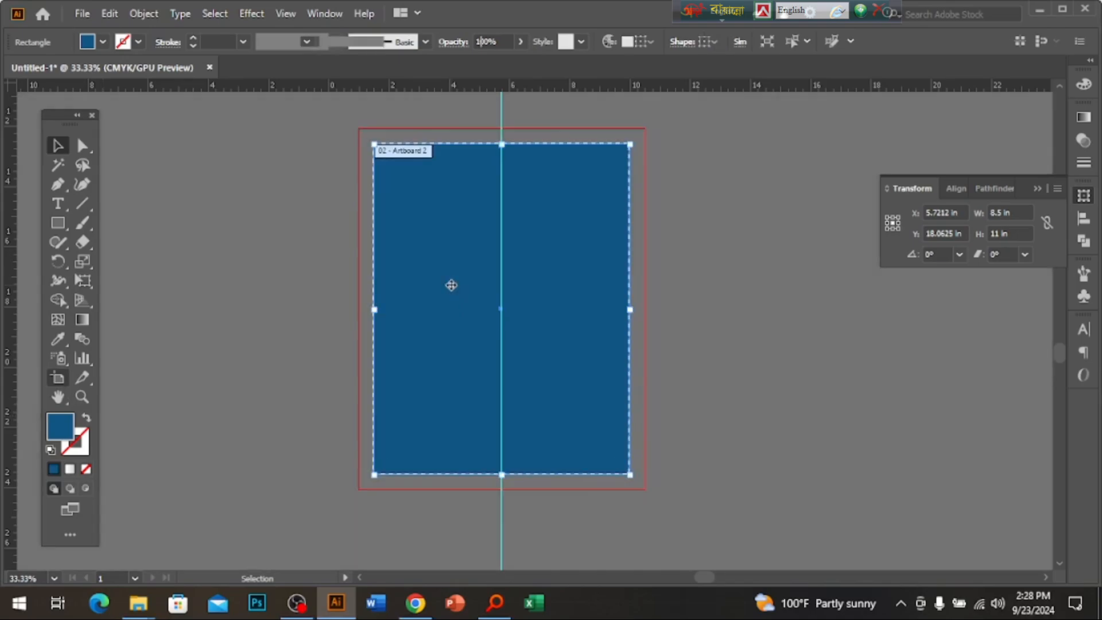
click(61, 147)
ctrl+click(593, 353)
drag(543, 221, 628, 318)
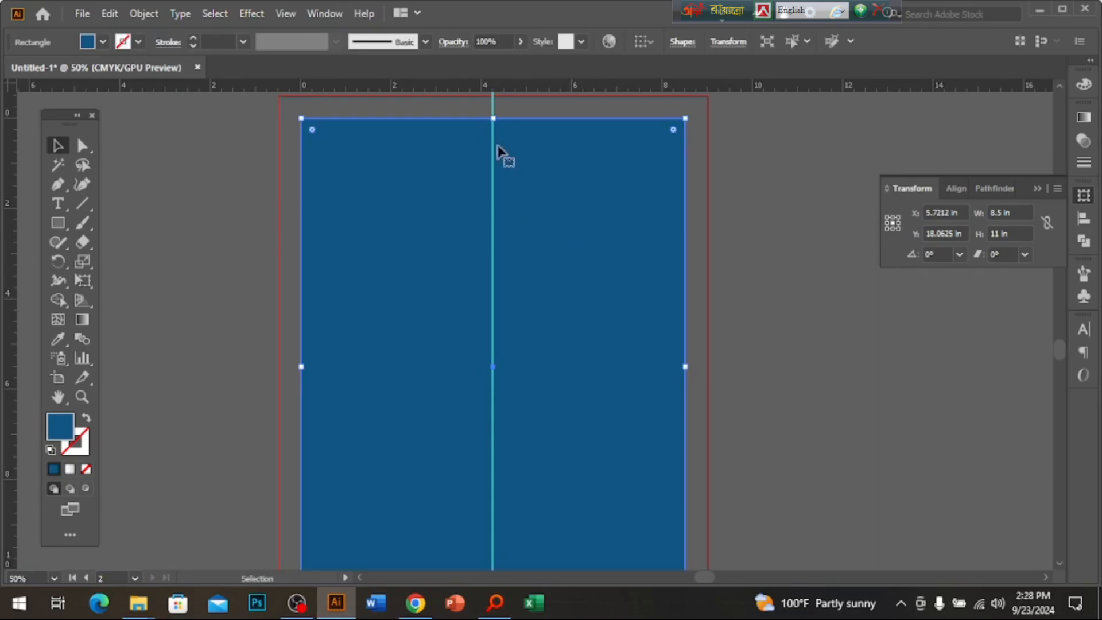
Create an inset copy of the blue letterhead rectangle with a -0.5 in Offset Path.
click(145, 16)
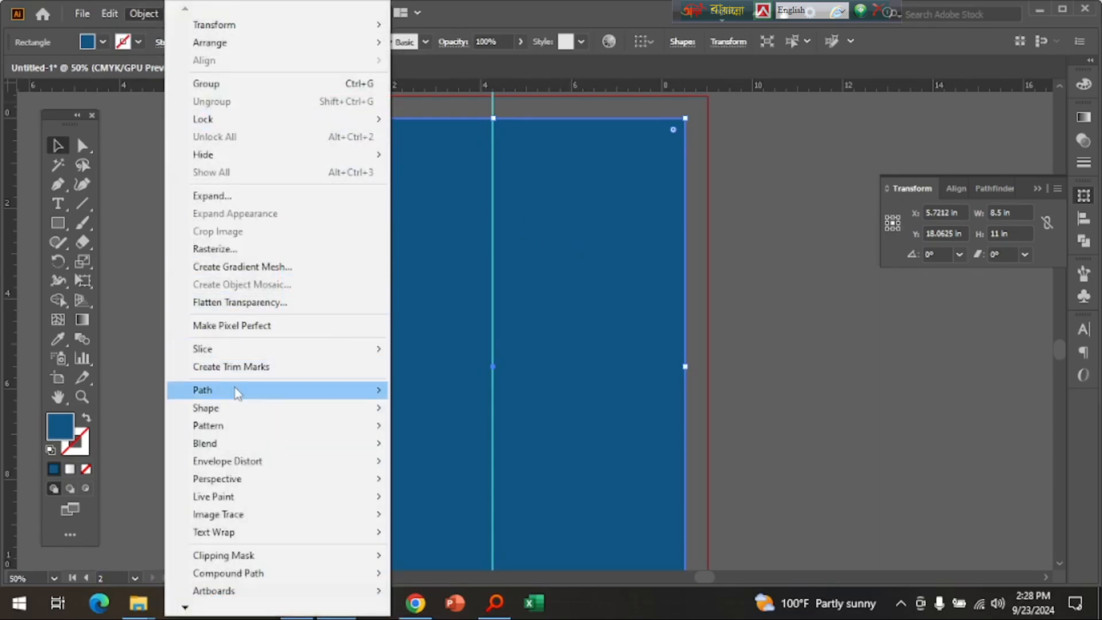
mouse_move(247, 389)
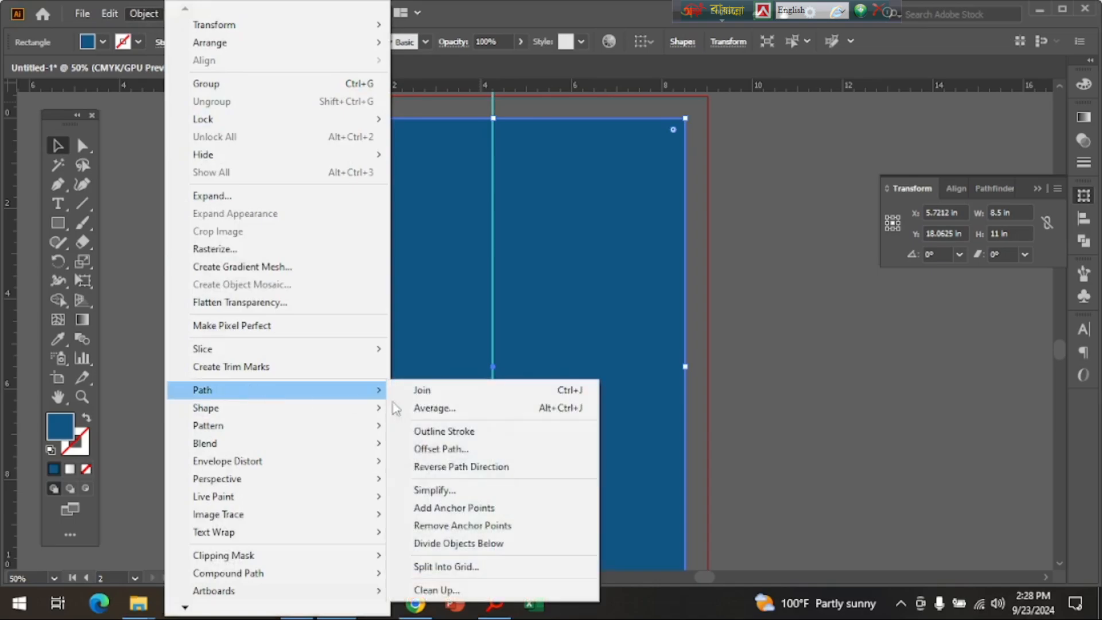
click(442, 453)
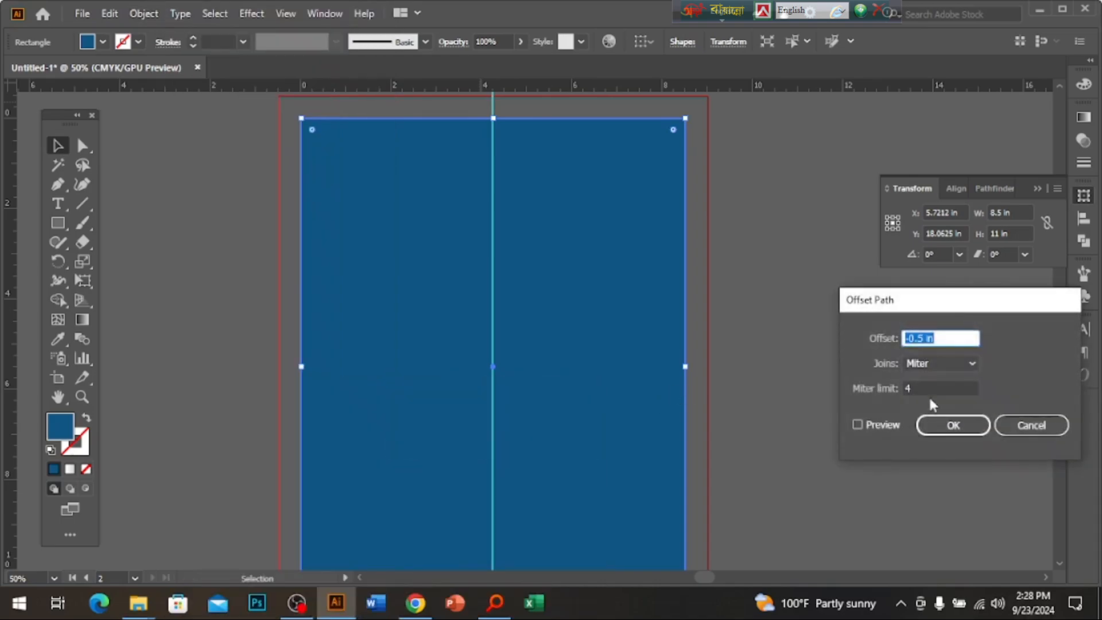
click(870, 427)
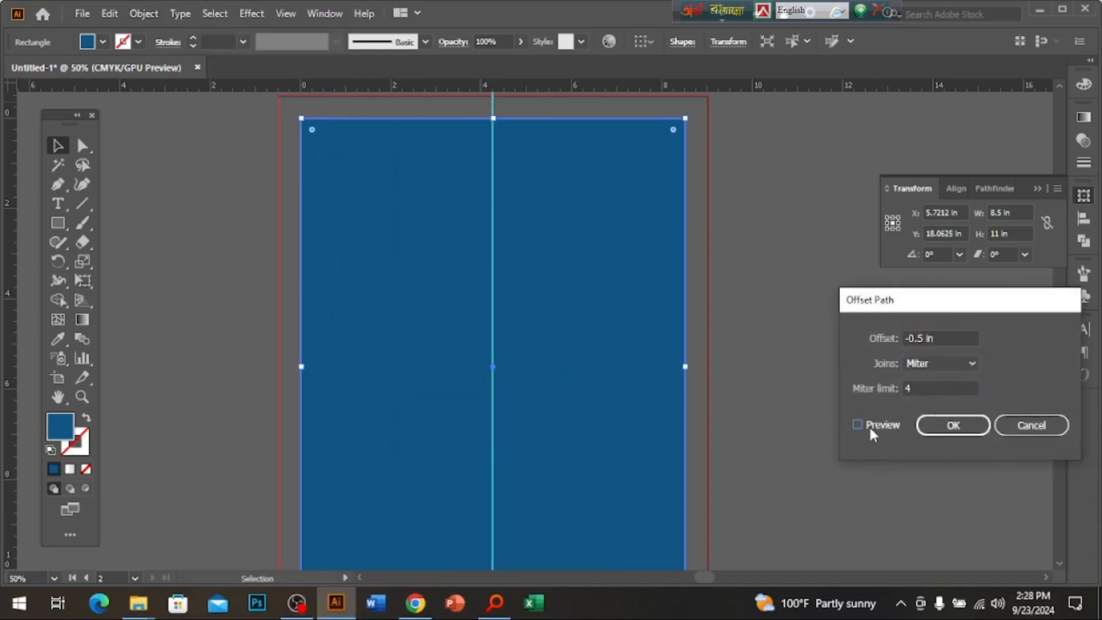
click(953, 425)
Turn the inset path into margin guides and select the blue rectangle for removal.
right_click(607, 276)
click(701, 460)
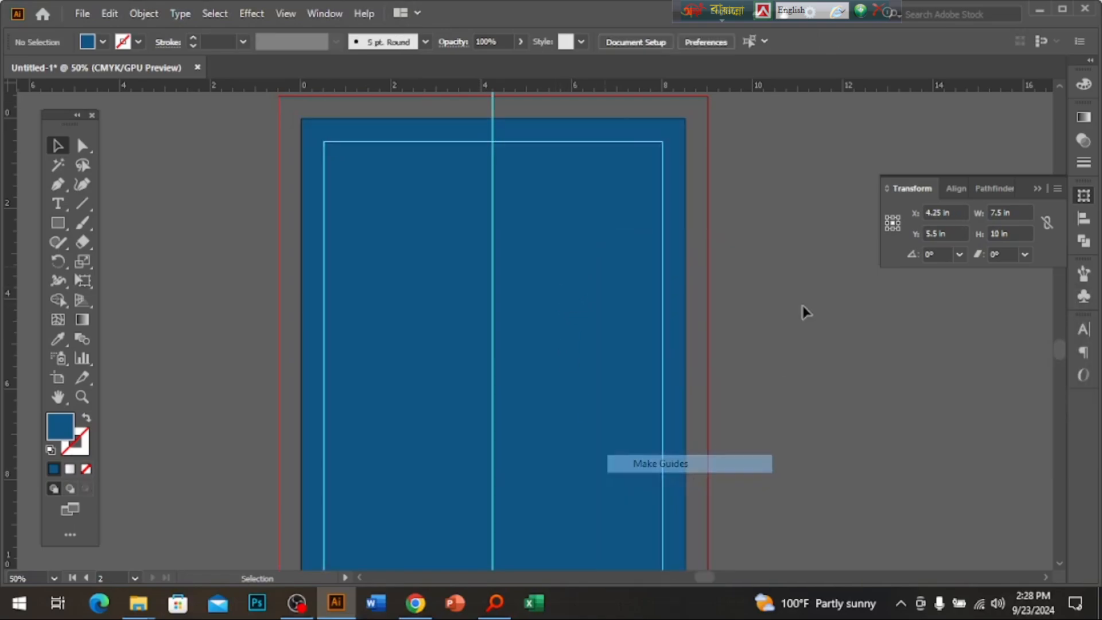
click(480, 453)
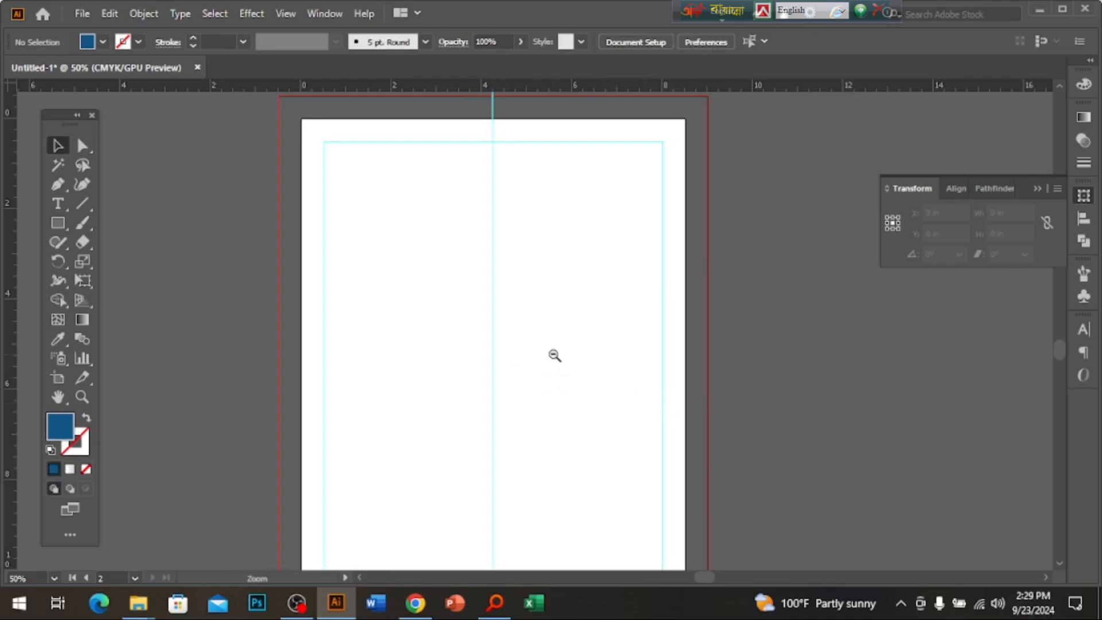
Select the envelope's three blue, gold and white wave shapes to copy.
ctrl+alt+click(555, 355)
ctrl+alt+click(555, 355)
drag(550, 333, 460, 475)
drag(630, 224, 583, 406)
ctrl+click(439, 348)
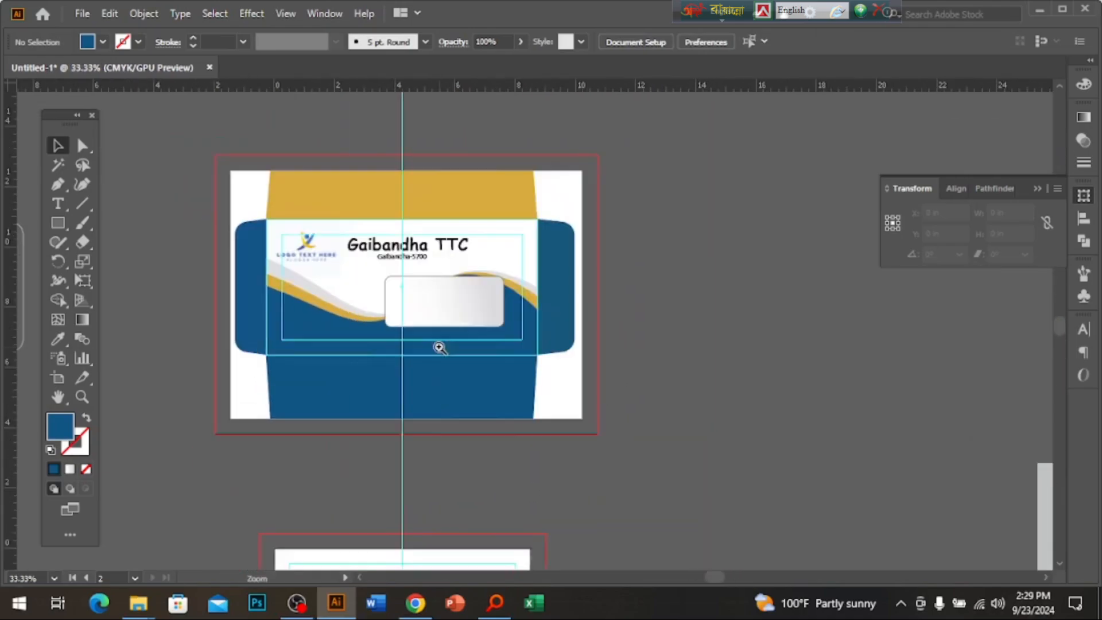
ctrl+click(439, 348)
drag(401, 267, 386, 315)
click(296, 366)
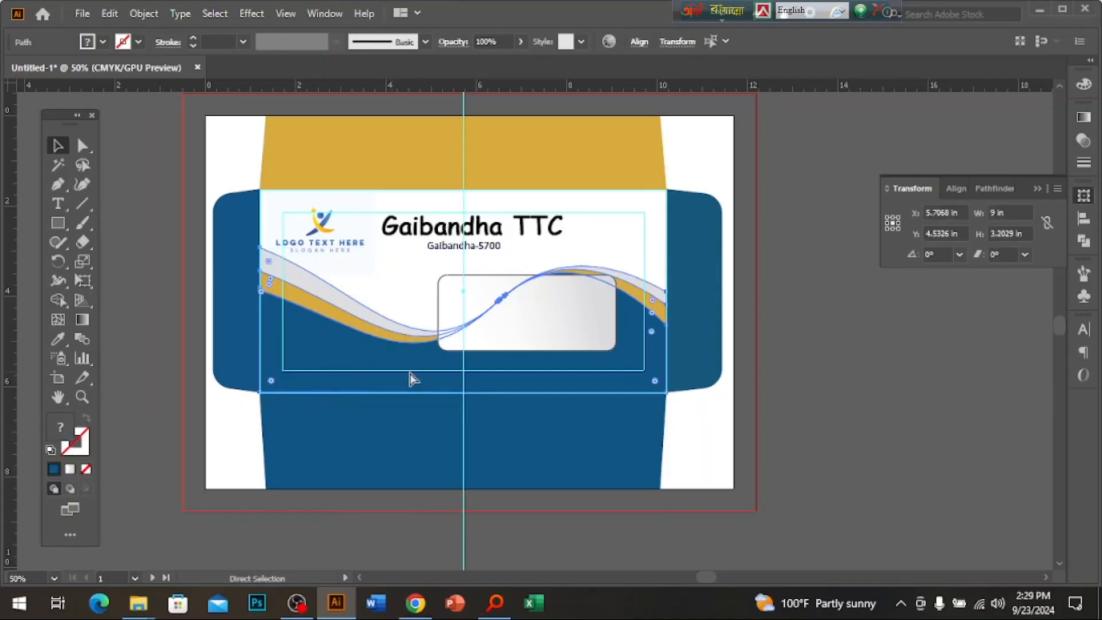
Paste the copied wave onto the letterhead artboard near its lower left.
ctrl+alt+click(606, 447)
ctrl+alt+click(607, 447)
drag(607, 439, 559, 362)
drag(654, 466, 612, 422)
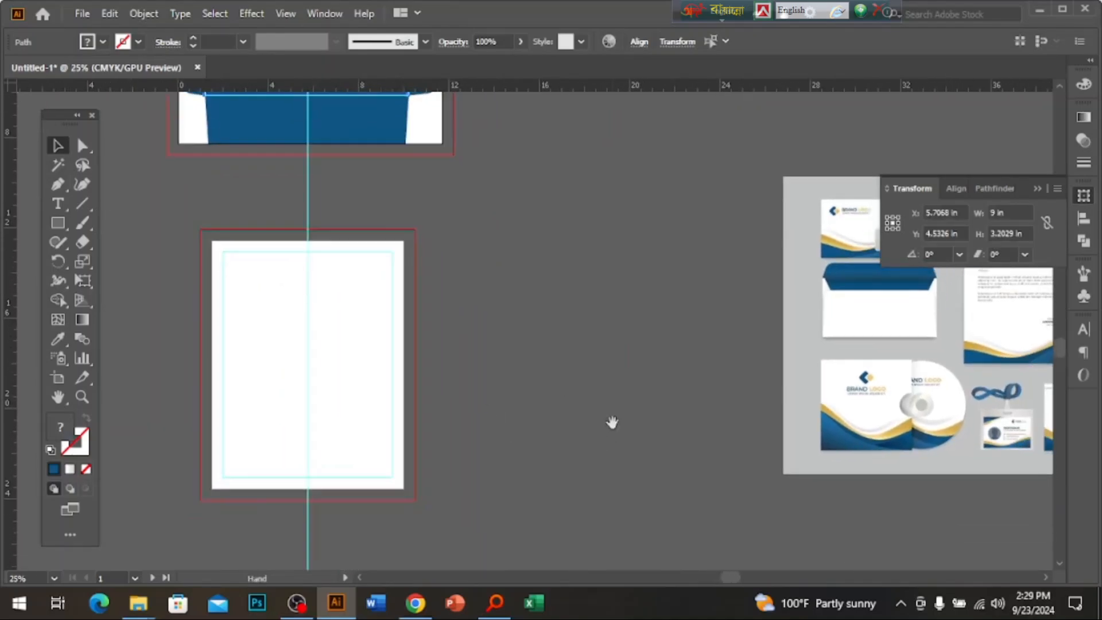
drag(934, 366, 524, 461)
ctrl+click(586, 407)
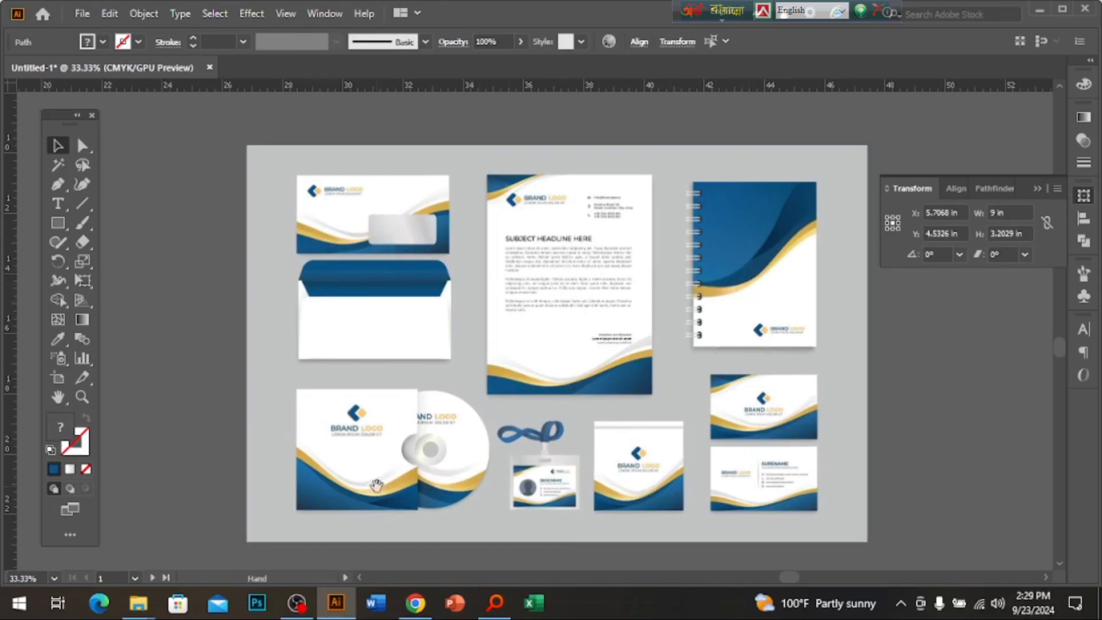
drag(183, 473, 648, 360)
drag(237, 387, 616, 388)
ctrl+click(616, 388)
key(ctrl+v)
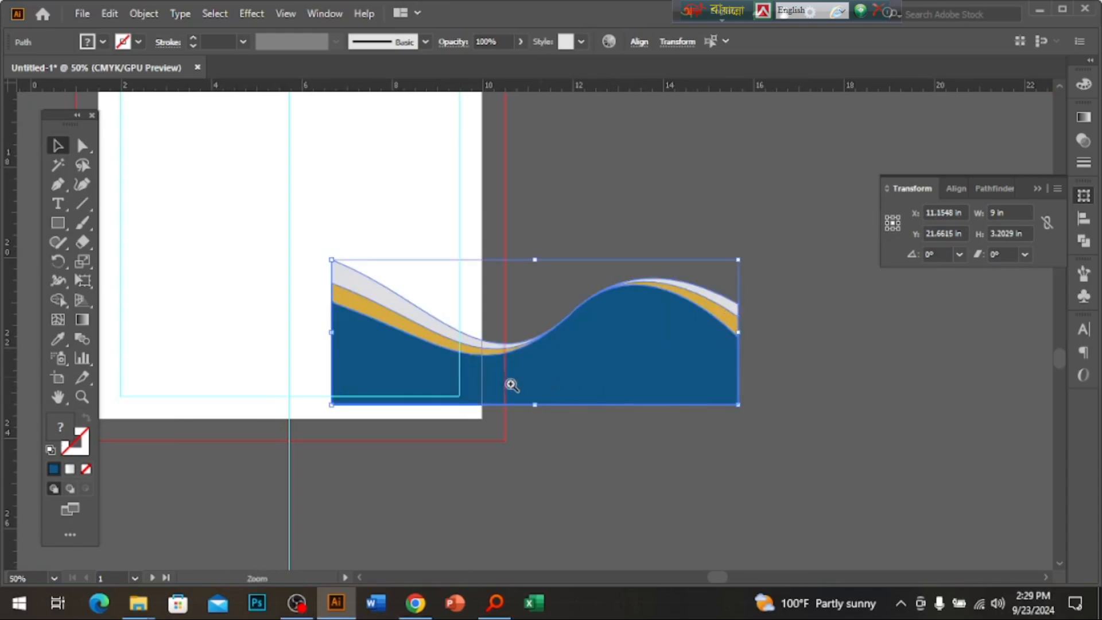
drag(509, 386, 620, 391)
drag(695, 404, 632, 436)
Align the wave with the left bleed edge, tilt it, and enlarge it across the page bottom.
drag(631, 430, 603, 431)
drag(725, 394, 714, 374)
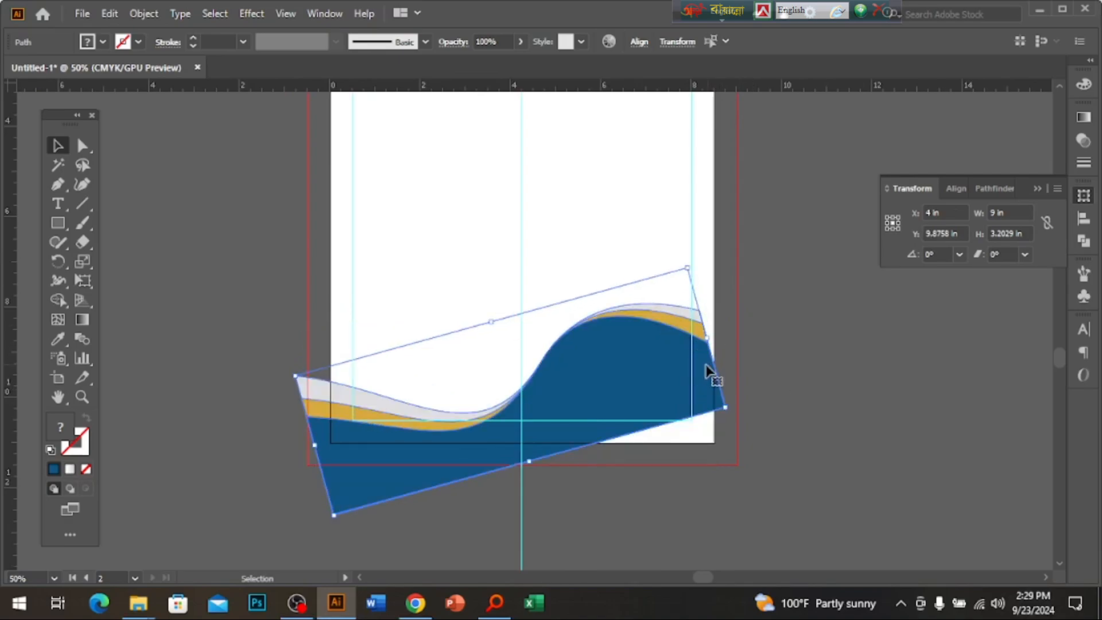
drag(743, 417, 896, 410)
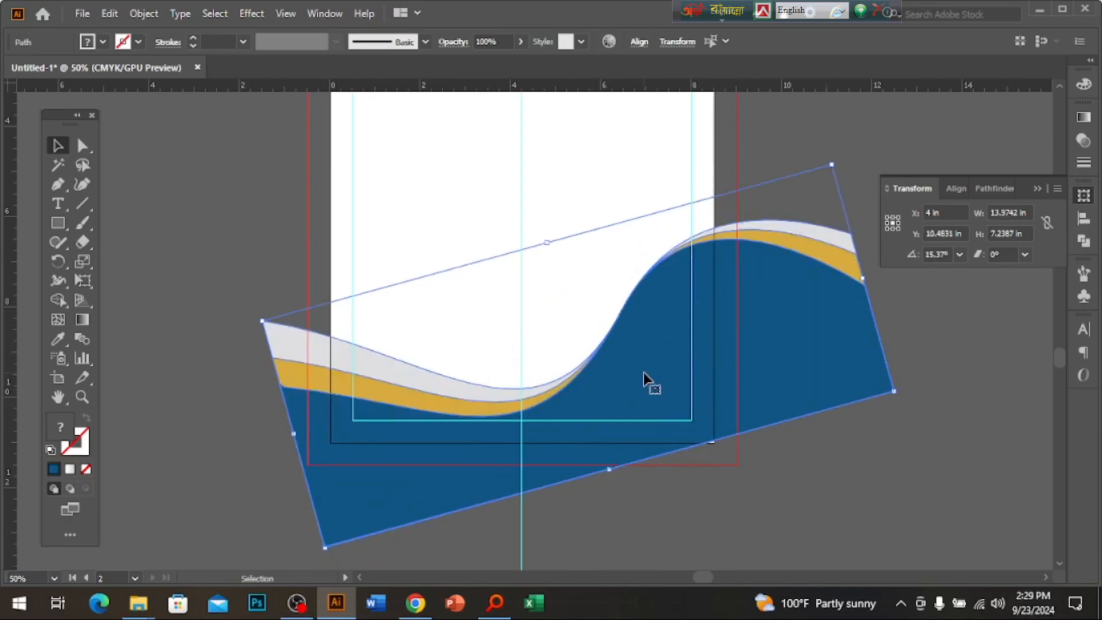
drag(649, 381, 640, 493)
Duplicate the wave, rotate it about 180°, and fit it over the top-left corner.
ctrl+alt+click(620, 394)
drag(700, 460, 471, 214)
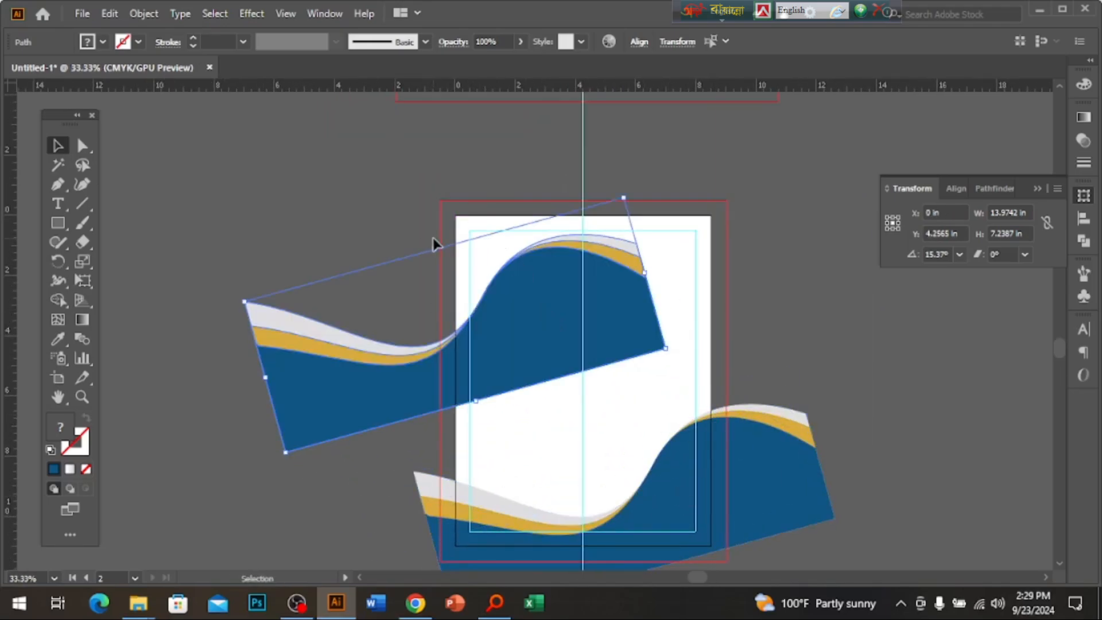
drag(436, 247, 555, 404)
drag(497, 260, 486, 242)
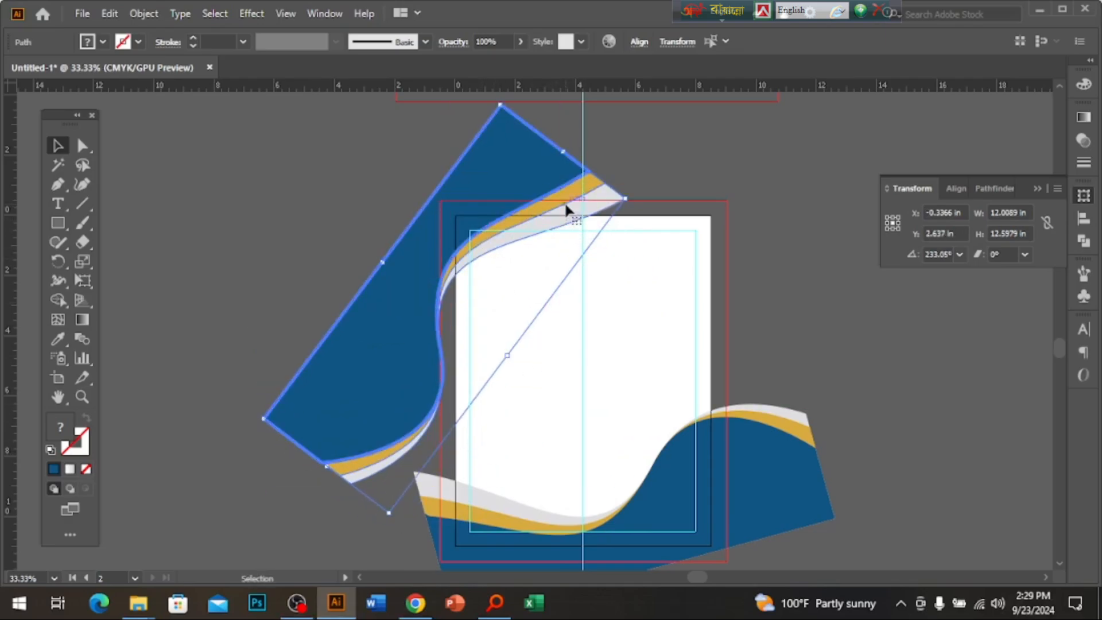
drag(566, 203, 571, 217)
drag(638, 205, 601, 224)
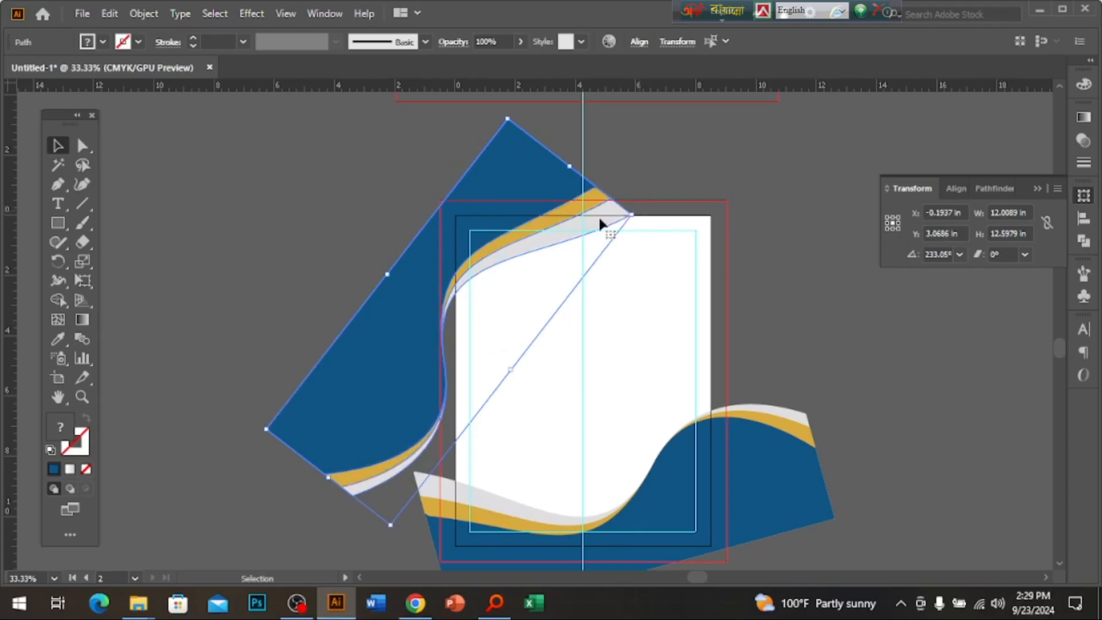
key(a)
drag(598, 341, 585, 291)
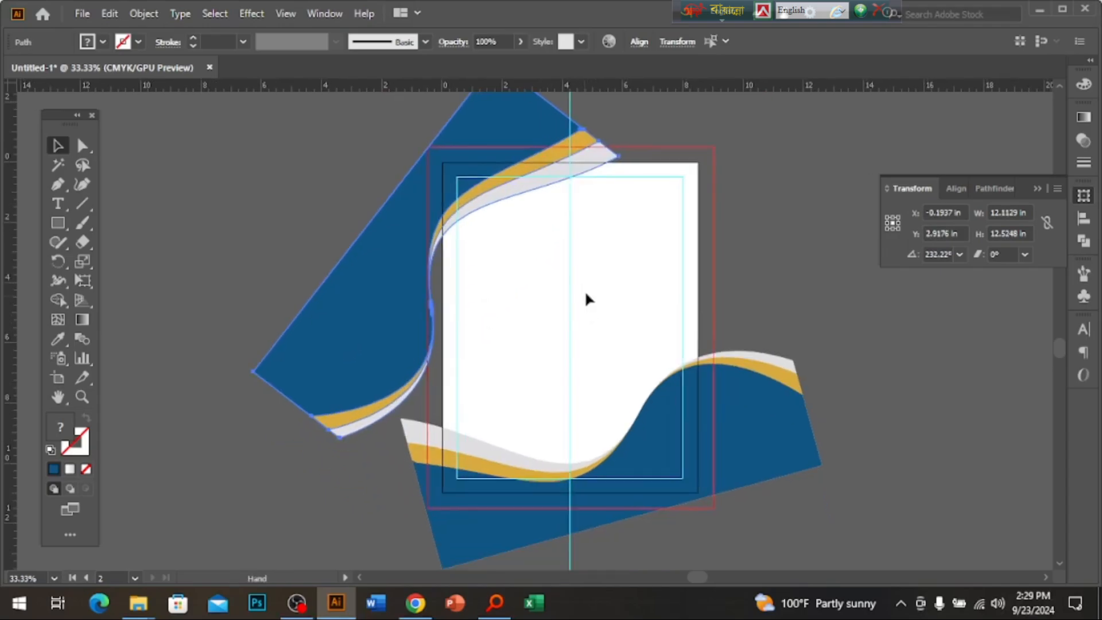
click(585, 290)
ctrl+click(604, 370)
drag(522, 231, 585, 349)
ctrl+alt+click(587, 345)
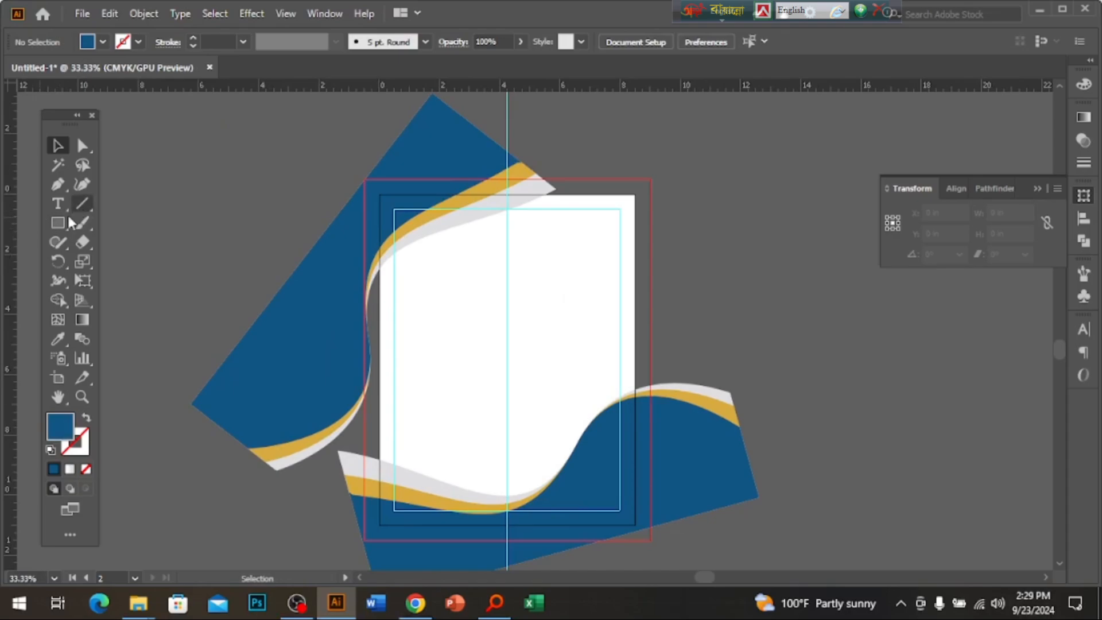
Draw a rectangle covering the whole page and select it together with the waves.
click(67, 221)
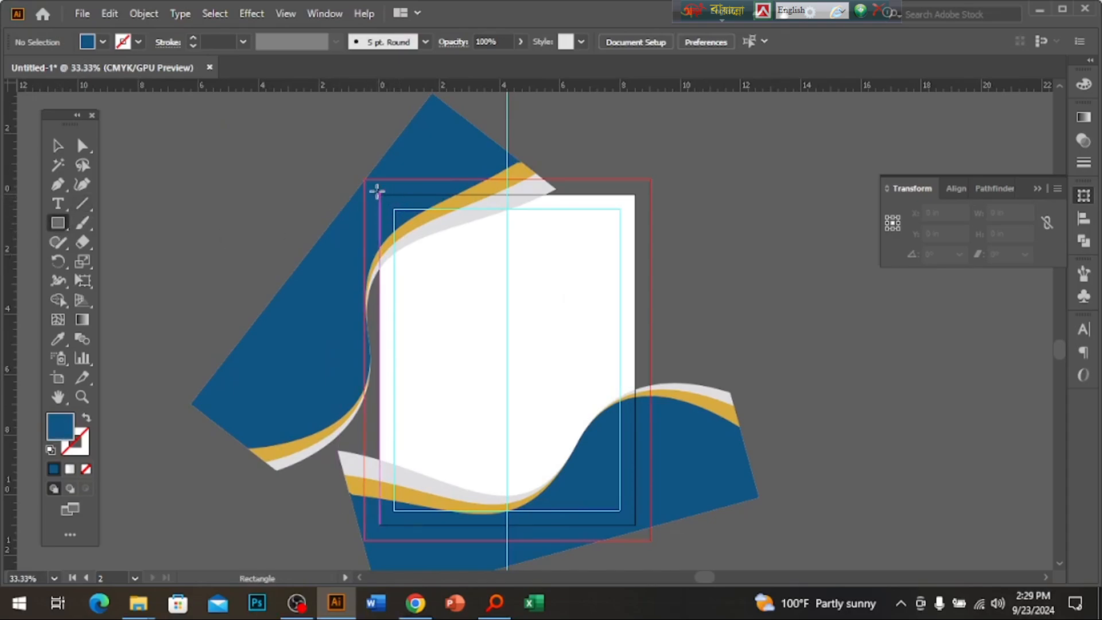
mouse_move(377, 192)
mouse_down()
mouse_move(637, 536)
mouse_move(635, 525)
mouse_up()
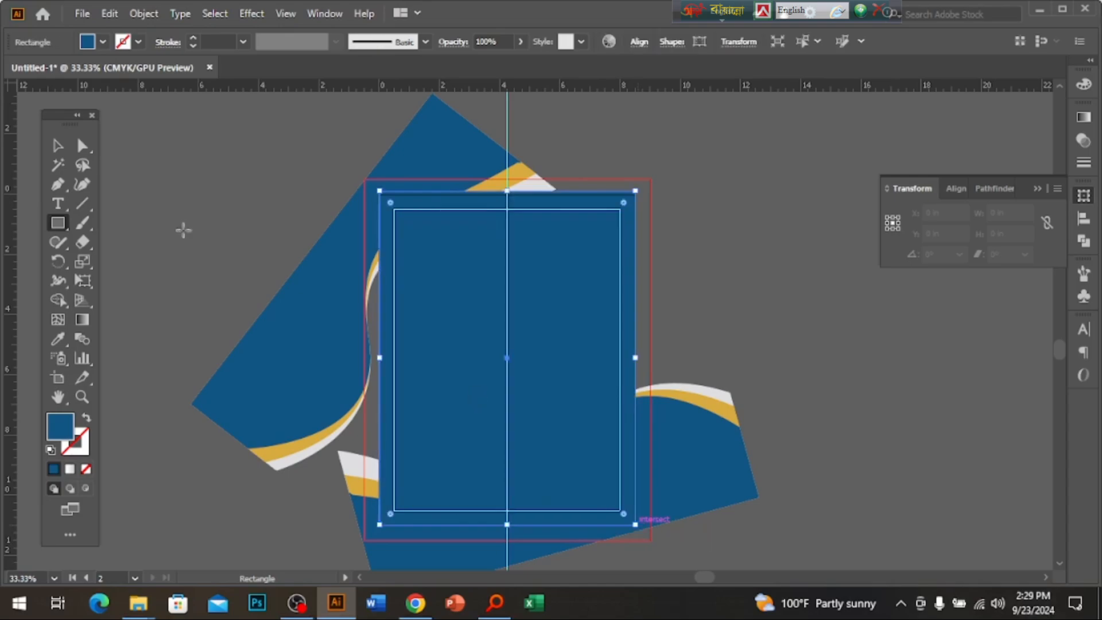
click(57, 145)
drag(270, 190, 757, 518)
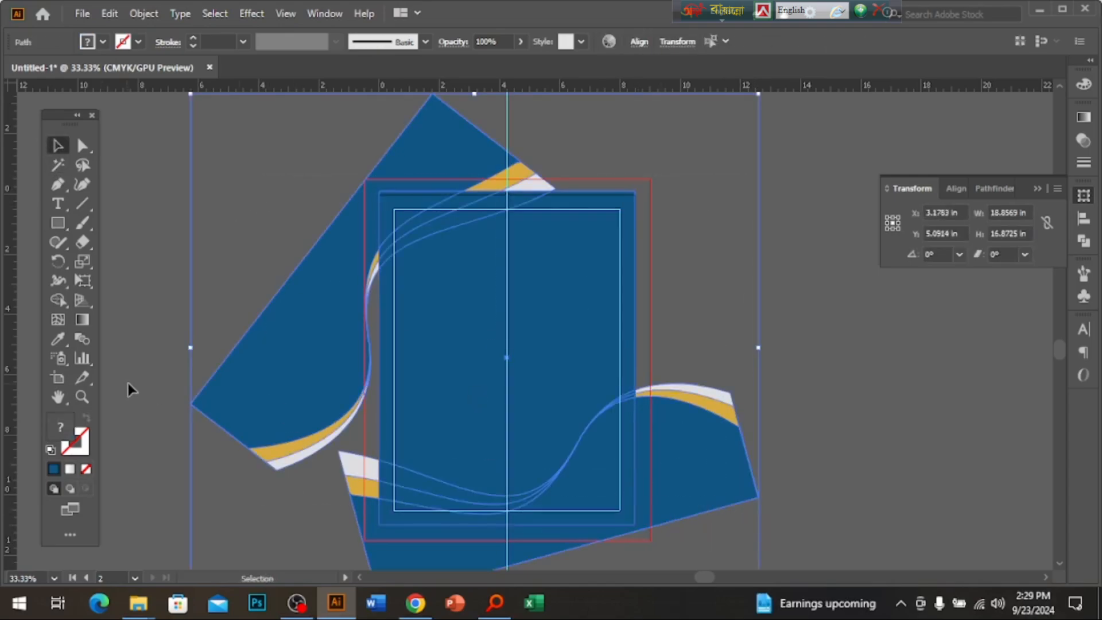
Delete every wave region overhanging the page edges with the Shape Builder tool.
click(59, 299)
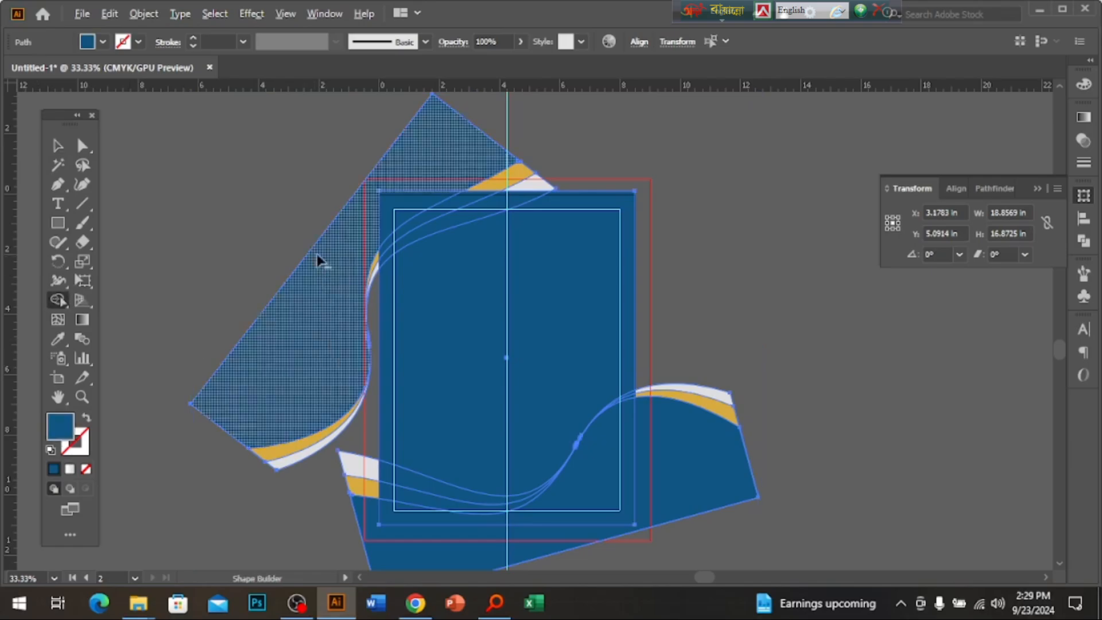
alt+click(317, 256)
drag(323, 330, 356, 489)
drag(376, 234, 372, 309)
mouse_move(431, 151)
mouse_down()
mouse_move(515, 197)
mouse_move(540, 224)
mouse_up()
key(ctrl+z)
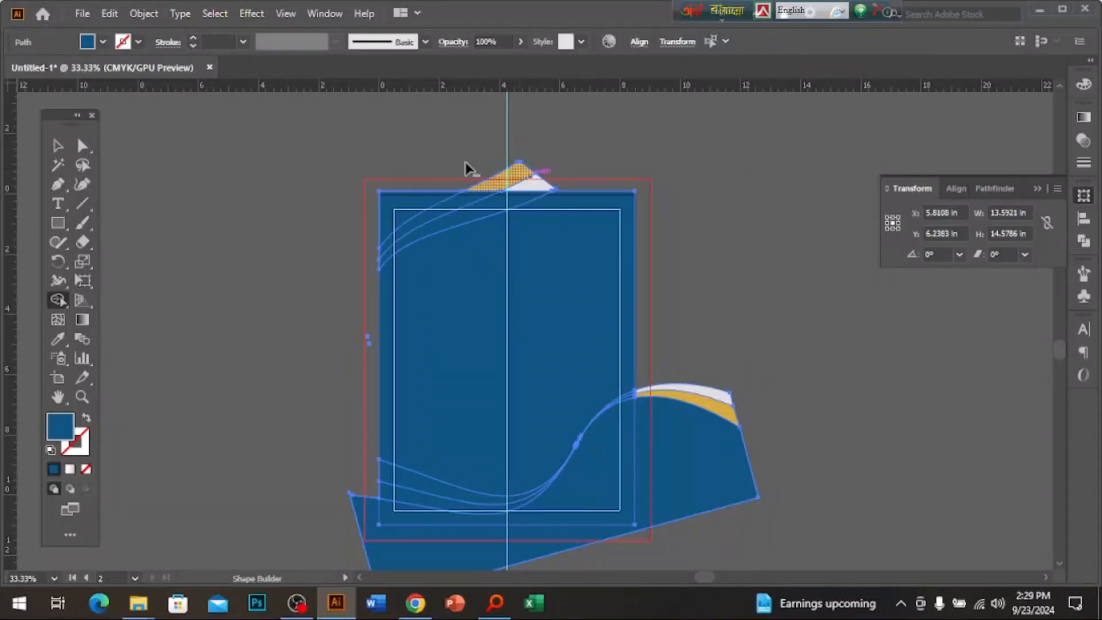
drag(465, 163, 542, 182)
mouse_move(754, 283)
mouse_down()
mouse_move(689, 507)
mouse_move(566, 563)
mouse_up()
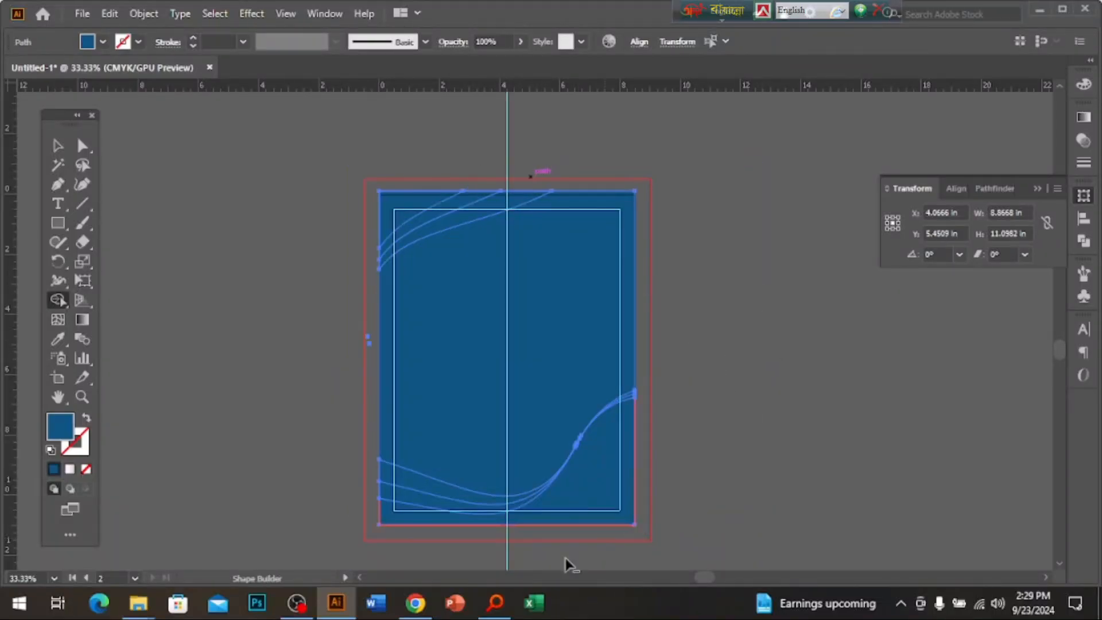
Move the blue cover rectangle off the page and delete it.
key(v)
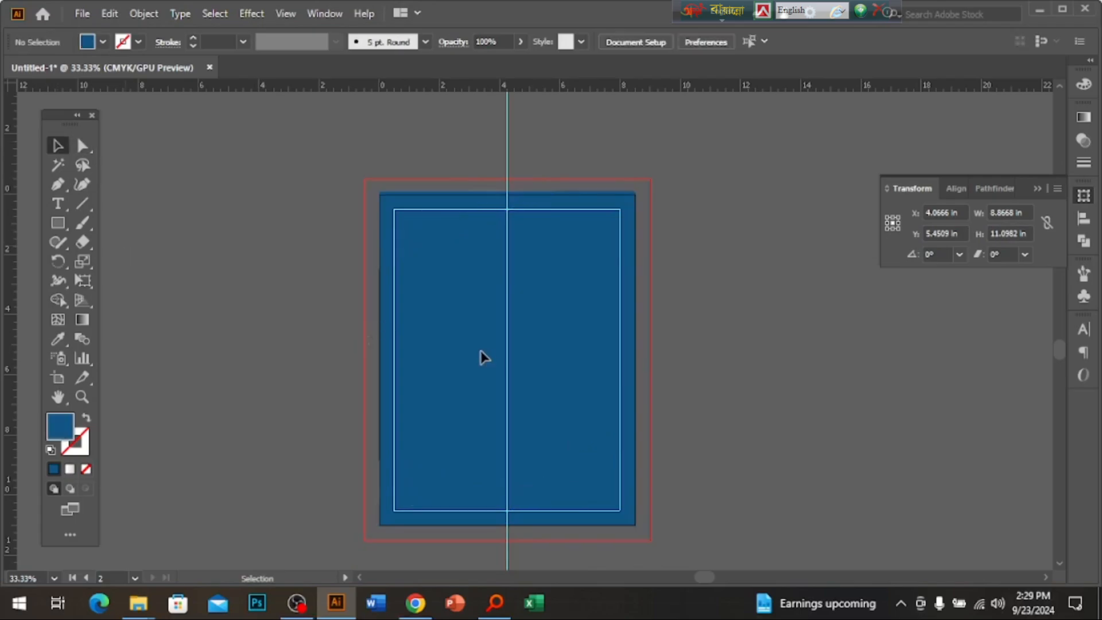
drag(480, 357, 969, 357)
key(Delete)
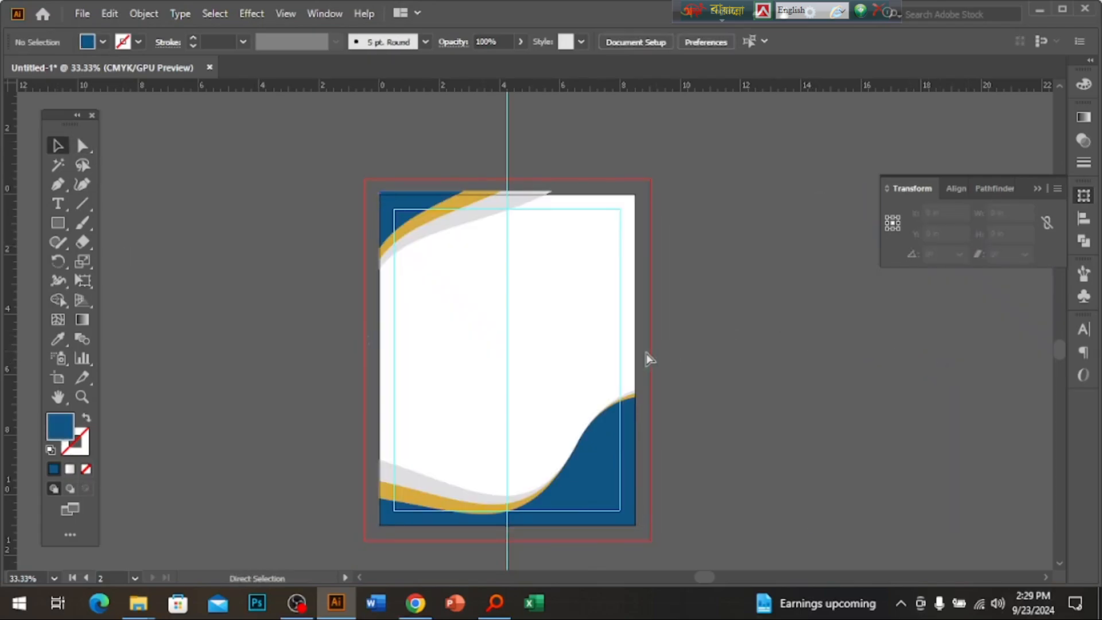
Duplicate the envelope's logo into the letterhead's top-right corner.
ctrl+alt+click(521, 328)
ctrl+alt+click(521, 327)
ctrl+alt+click(521, 327)
drag(572, 225, 567, 286)
ctrl+click(568, 287)
ctrl+click(568, 286)
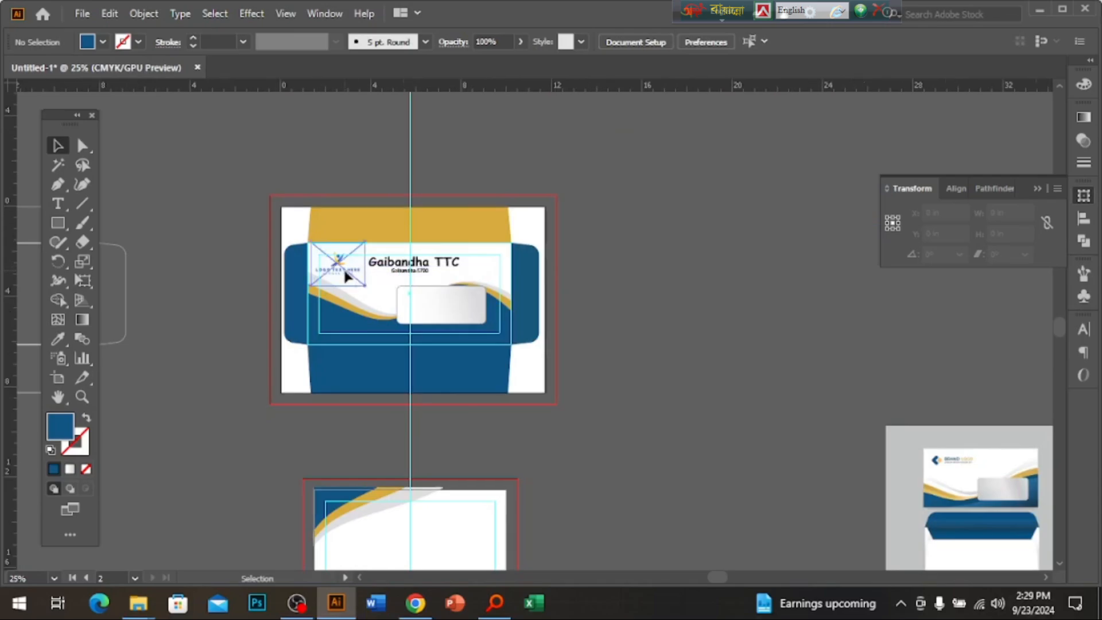
alt+drag(347, 275, 545, 274)
ctrl+click(545, 274)
drag(461, 245, 543, 333)
ctrl+click(530, 400)
drag(598, 298, 612, 311)
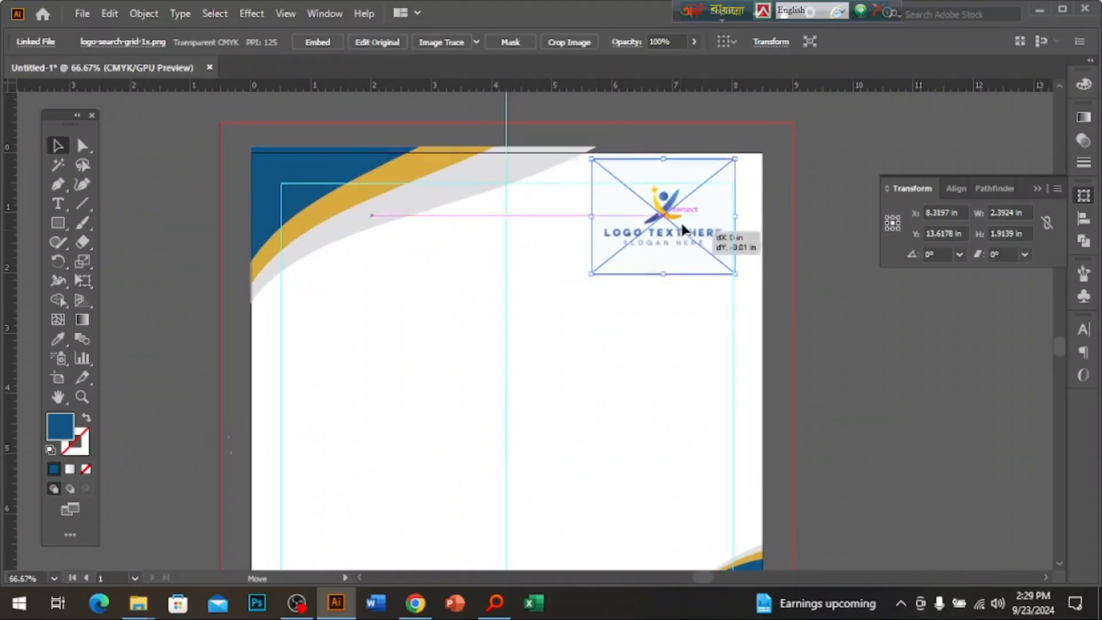
Move the stationery mockup image further right on the canvas.
drag(530, 542, 549, 293)
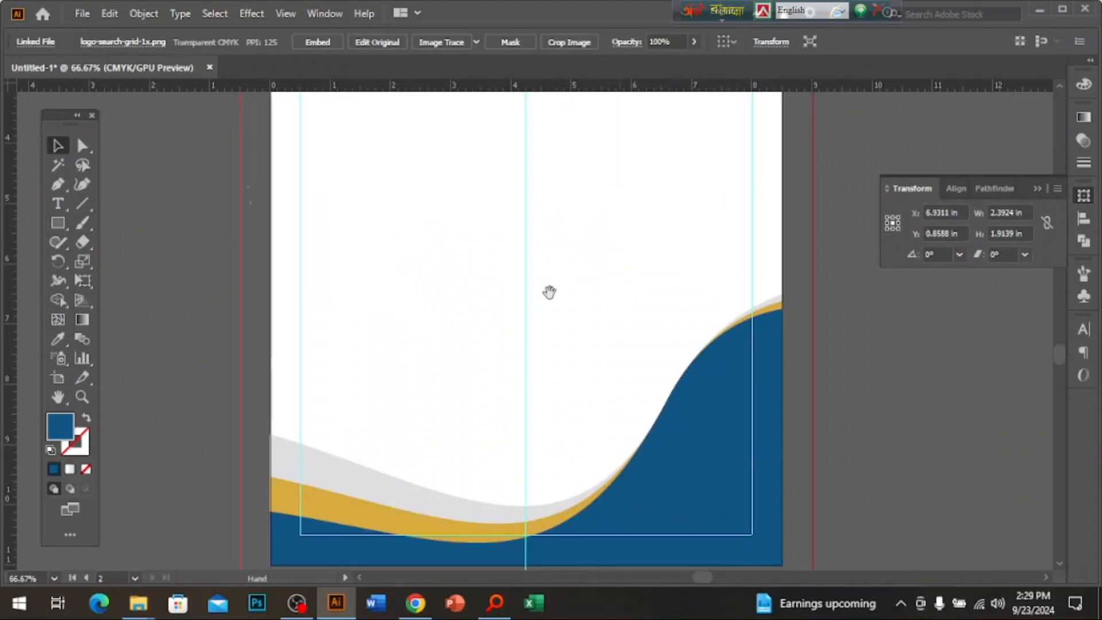
ctrl+alt+click(561, 411)
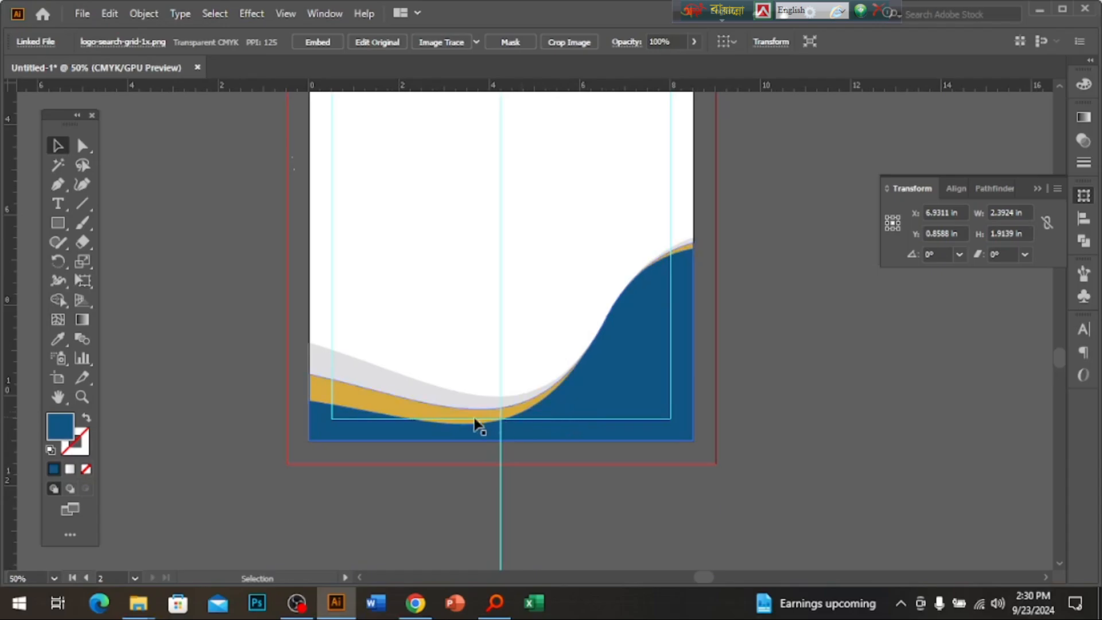
ctrl+alt+click(614, 332)
ctrl+alt+click(614, 332)
drag(754, 255, 501, 434)
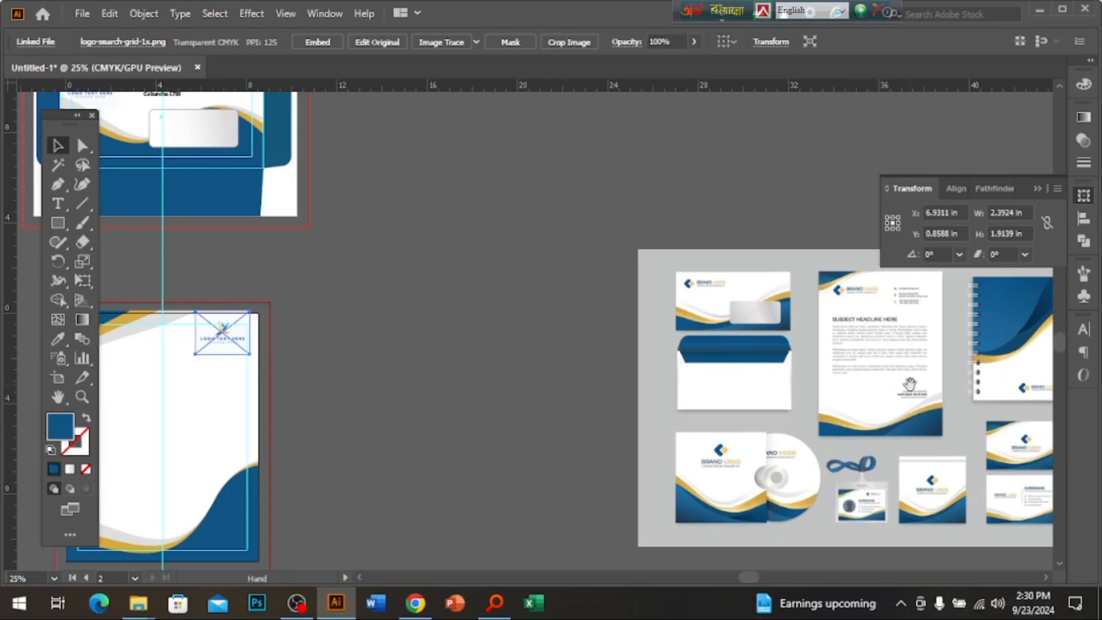
drag(970, 374, 670, 381)
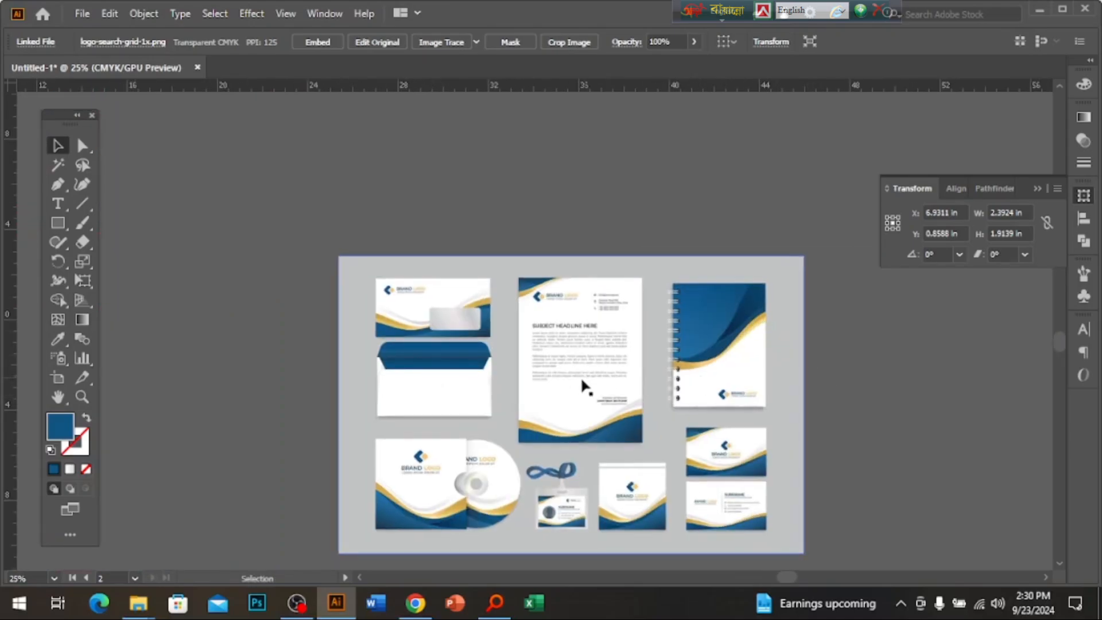
drag(585, 388, 862, 342)
ctrl+alt+click(546, 312)
drag(546, 312, 552, 340)
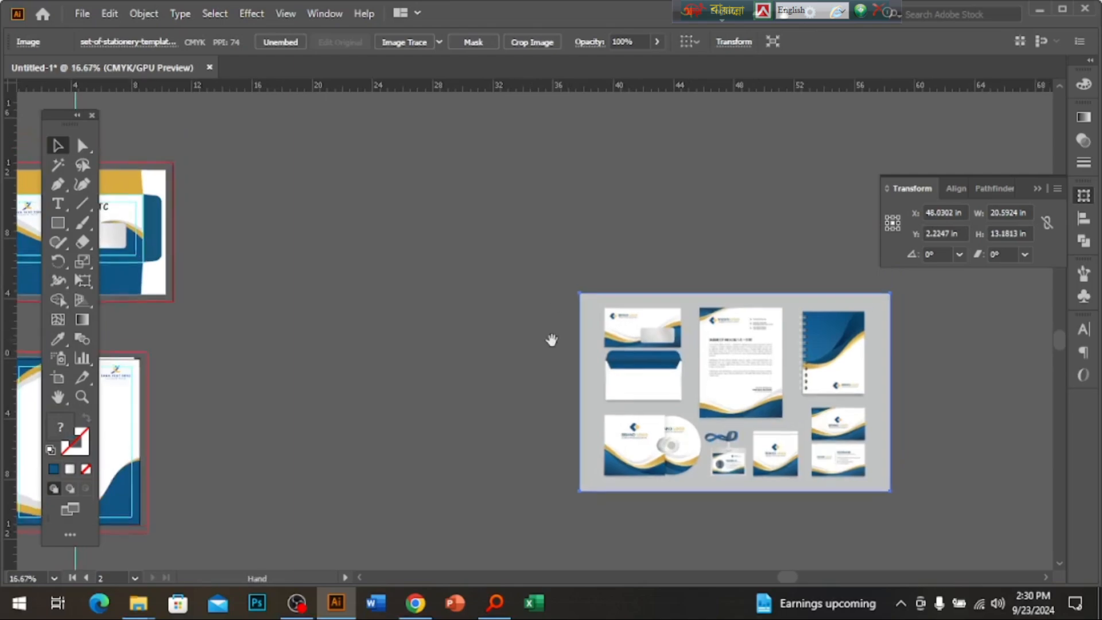
Nudge the mockup right, then draw a tall blue rectangle on the empty pasteboard.
drag(773, 379, 846, 388)
click(367, 322)
click(54, 224)
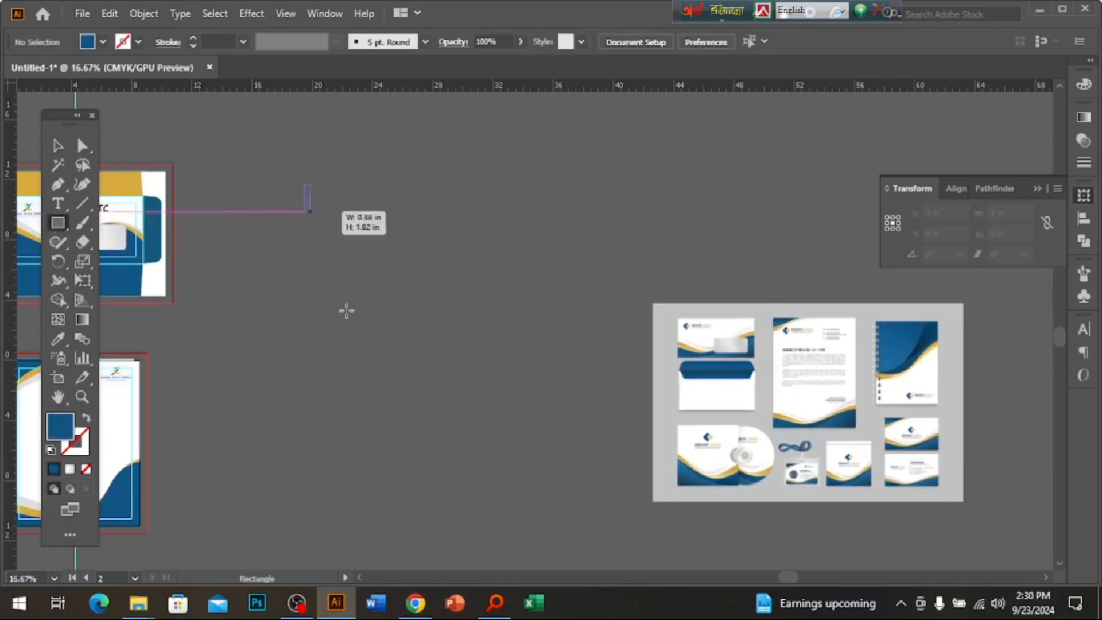
drag(305, 183, 417, 421)
click(57, 145)
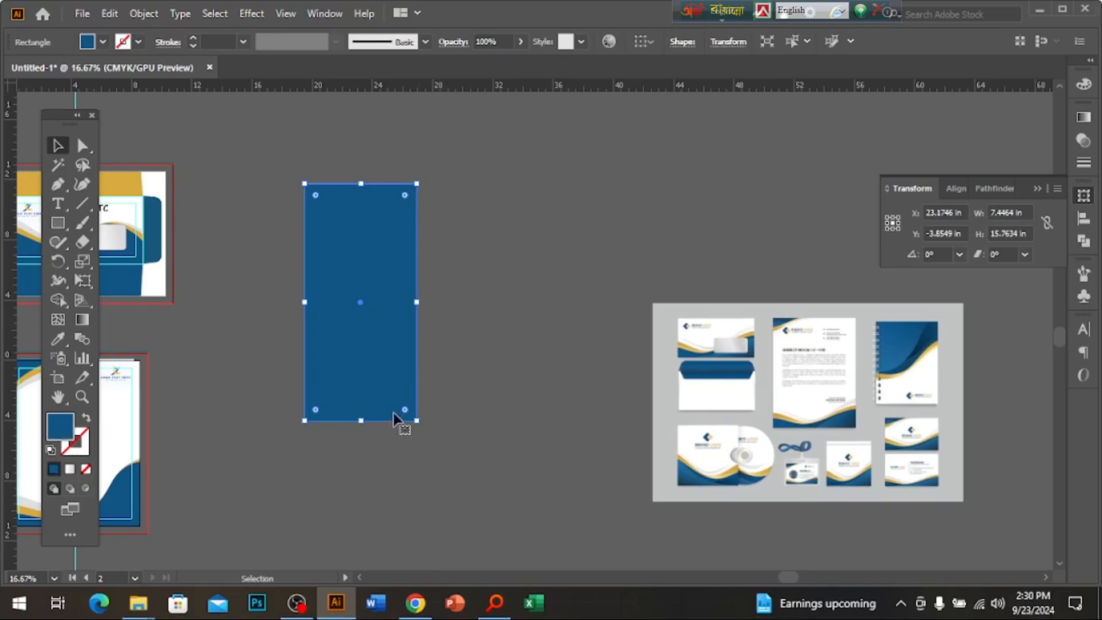
Check the rectangle's 7.45 in width and bring up the Gradient panel.
click(1029, 212)
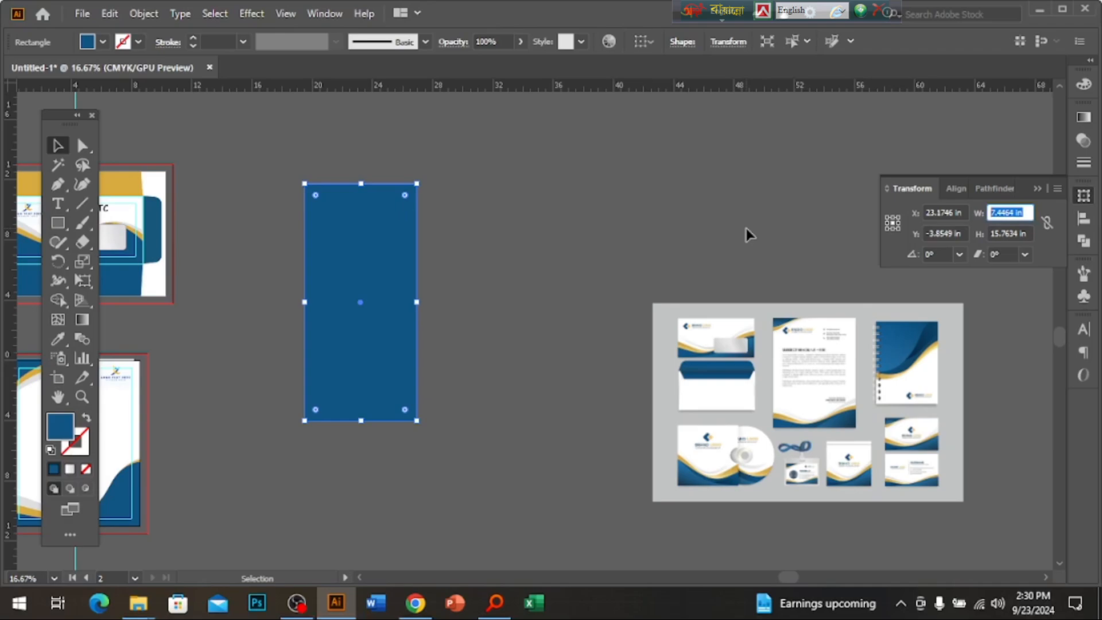
click(756, 223)
key(period)
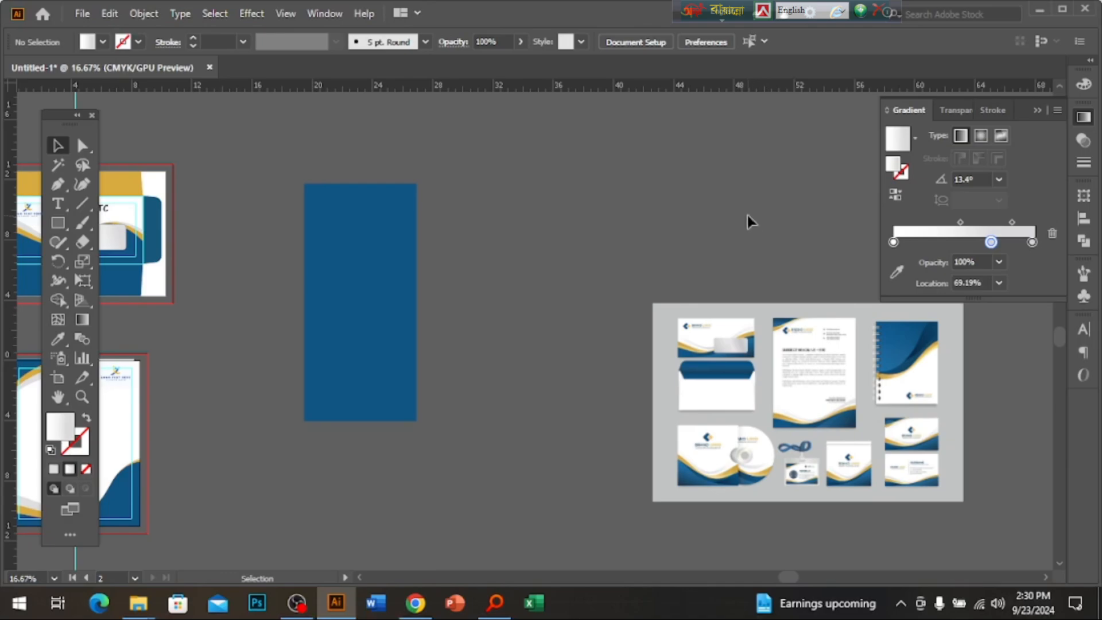
click(364, 329)
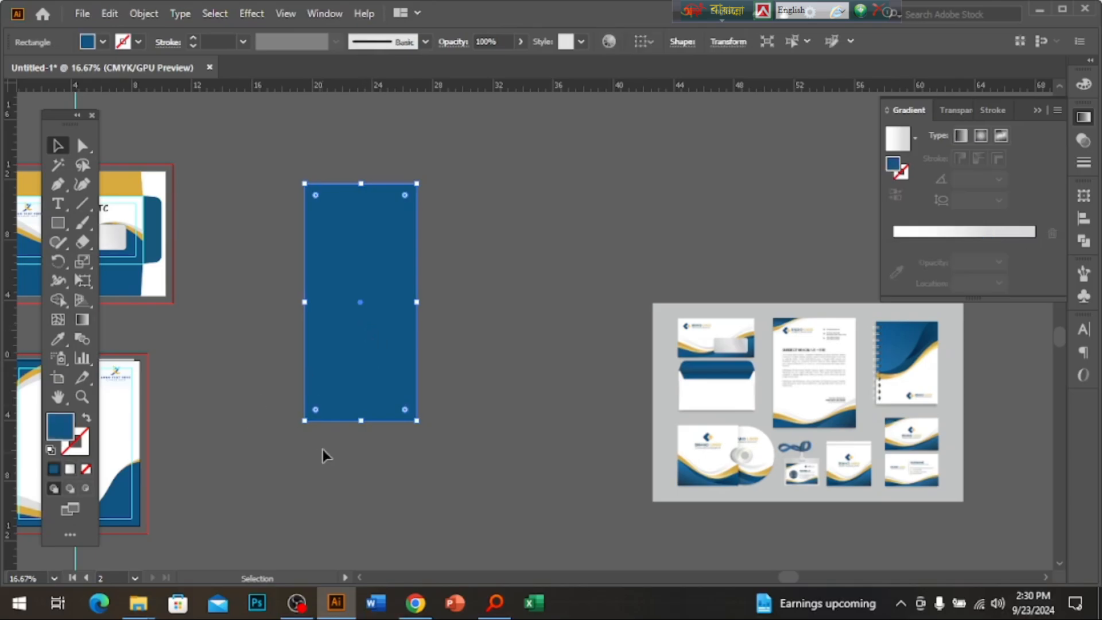
ctrl+click(366, 433)
drag(547, 393, 926, 446)
ctrl+click(574, 376)
ctrl+click(569, 374)
drag(603, 377, 799, 376)
ctrl+click(539, 393)
Copy the envelope's Gaibandha TTC title and address text beside the letterhead.
drag(388, 421, 481, 415)
click(54, 209)
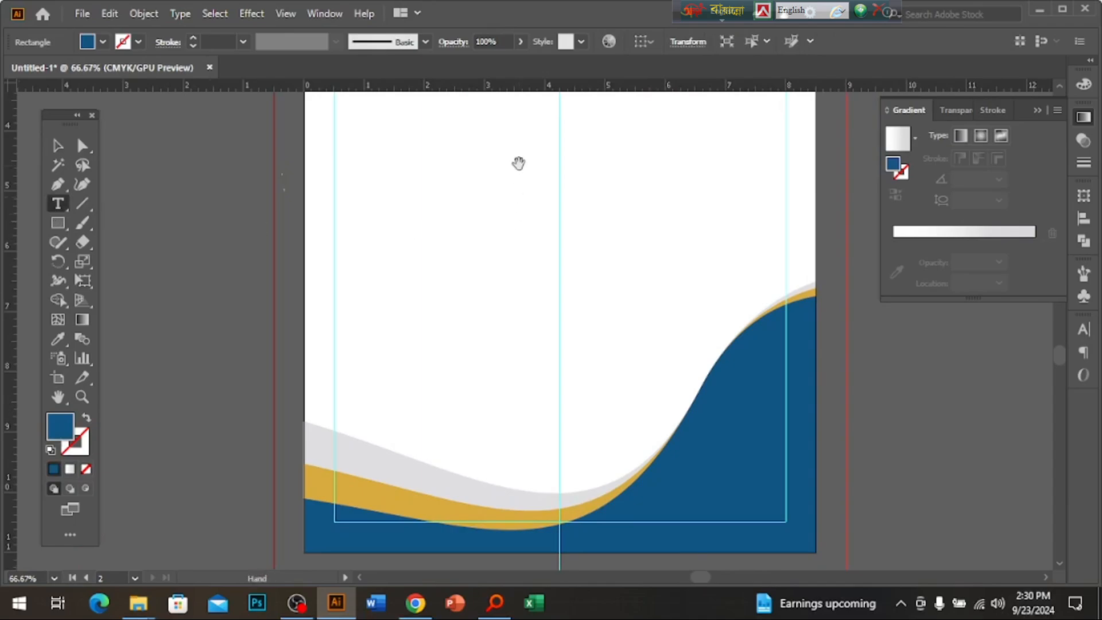
drag(519, 162, 470, 520)
click(51, 145)
ctrl+alt+click(655, 304)
ctrl+alt+click(655, 304)
drag(493, 231, 526, 409)
drag(447, 184, 505, 335)
key(ctrl+z)
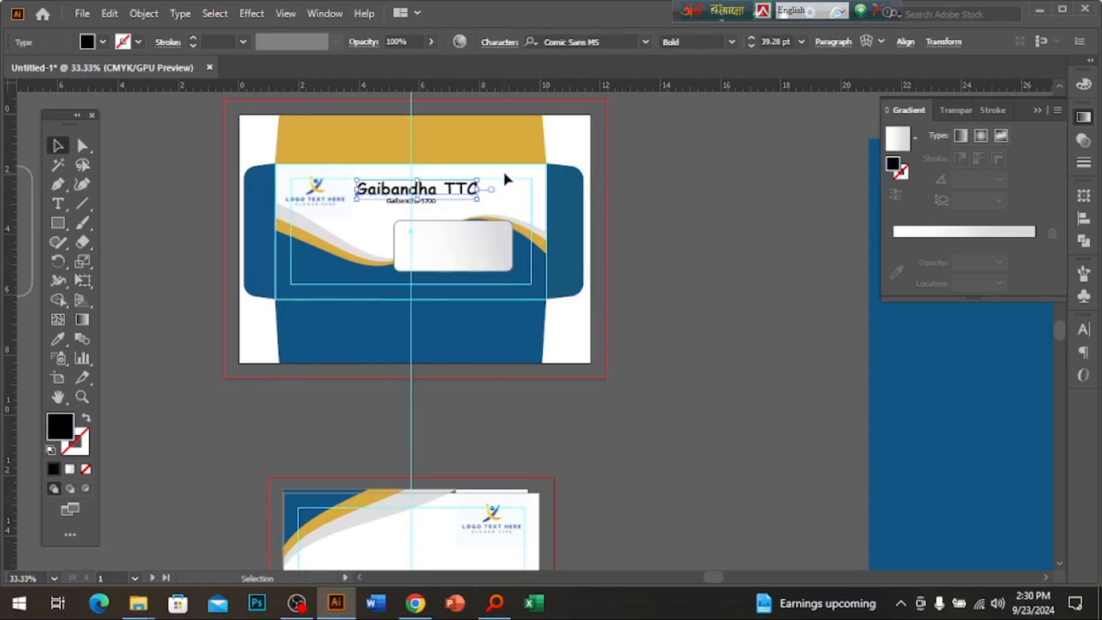
drag(406, 213, 666, 482)
Shrink the letterhead logo and move it left.
scroll(485, 480, up, 2)
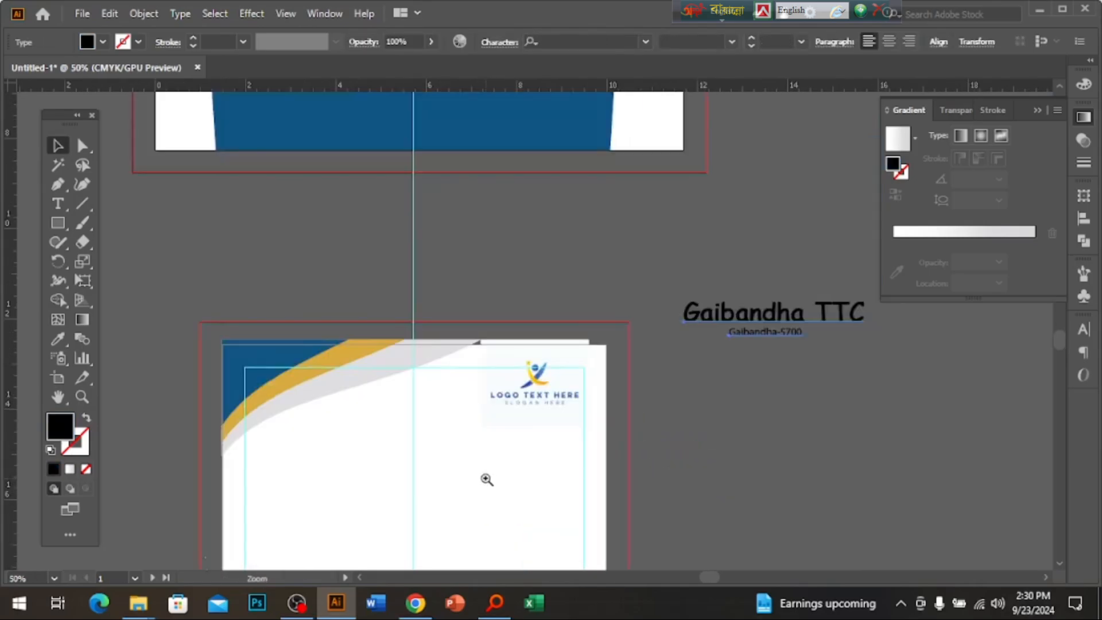
click(572, 312)
drag(662, 300, 379, 313)
Place the copied title and address text onto the letterhead and narrow the block.
click(856, 218)
drag(856, 218, 480, 320)
drag(656, 318, 633, 319)
drag(584, 317, 592, 317)
scroll(595, 330, up, 2)
drag(461, 379, 805, 429)
Colour the Gaibandha TTC title with the header's dark blue using the Eyedropper.
click(638, 445)
click(647, 333)
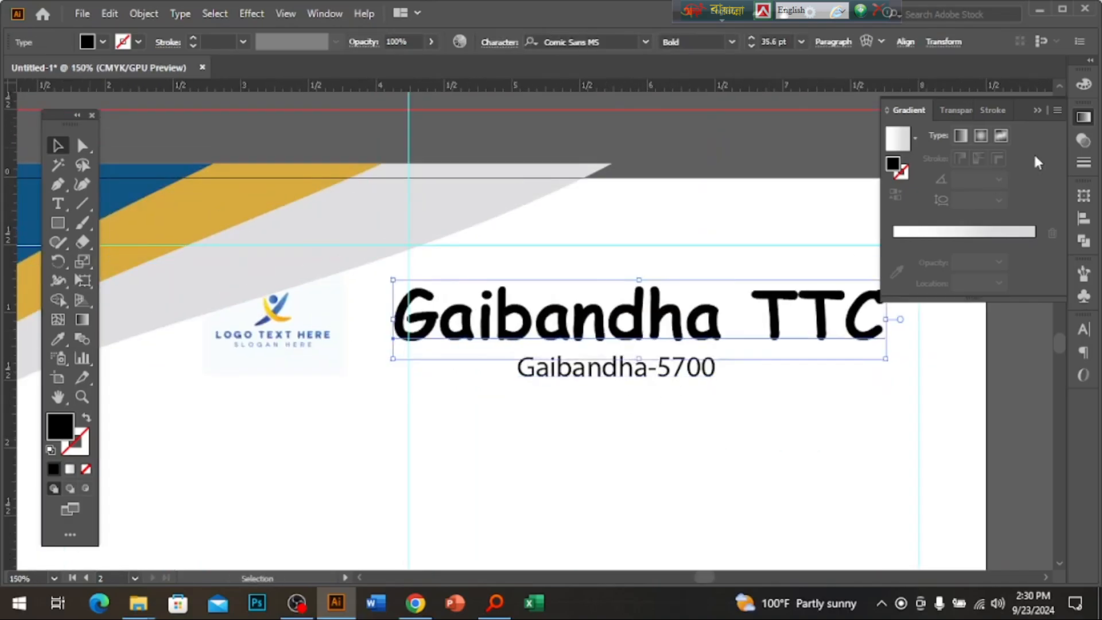
click(1084, 84)
scroll(585, 356, down, 2)
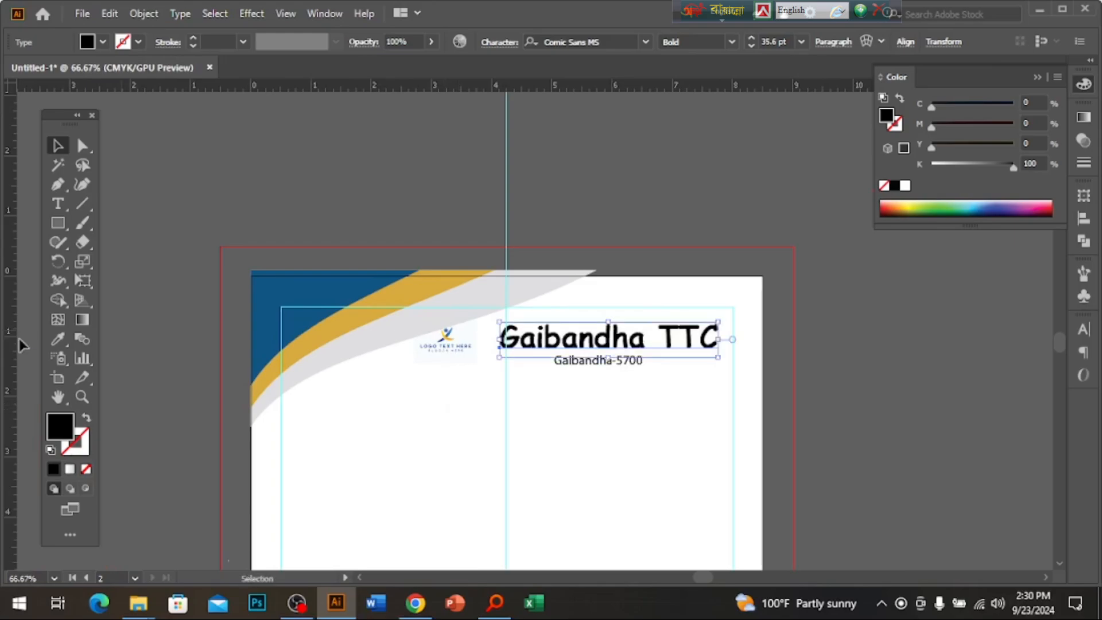
click(59, 339)
click(322, 291)
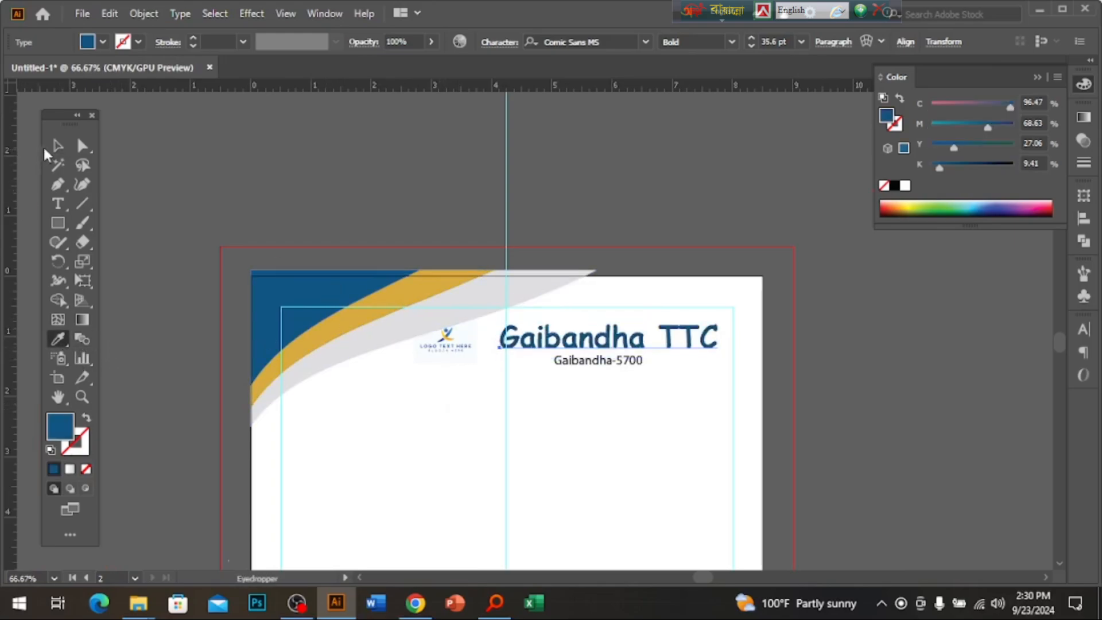
click(57, 146)
click(591, 381)
Make the Gaibandha-5700 address line gold from the header wave and move it lower.
click(599, 361)
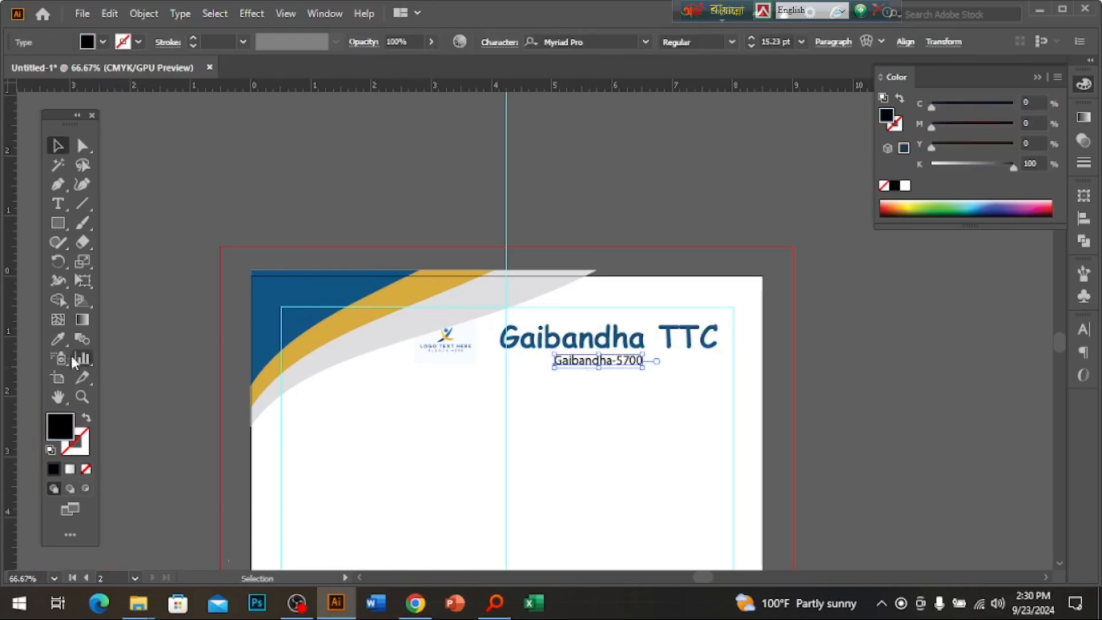
click(57, 338)
click(344, 325)
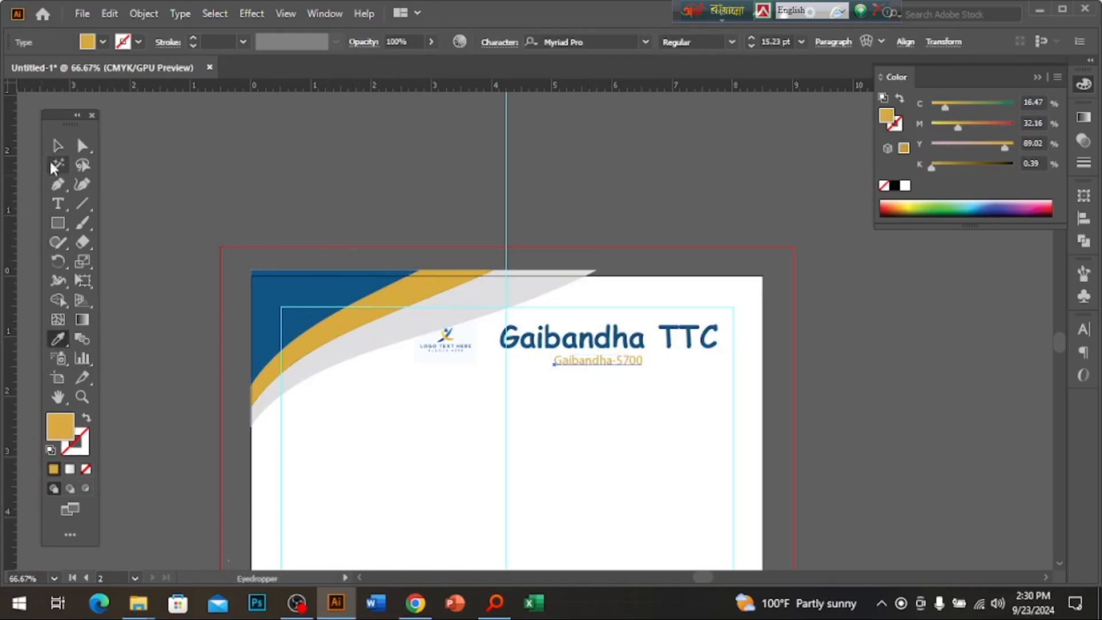
click(57, 146)
click(611, 408)
key(ctrl+minus)
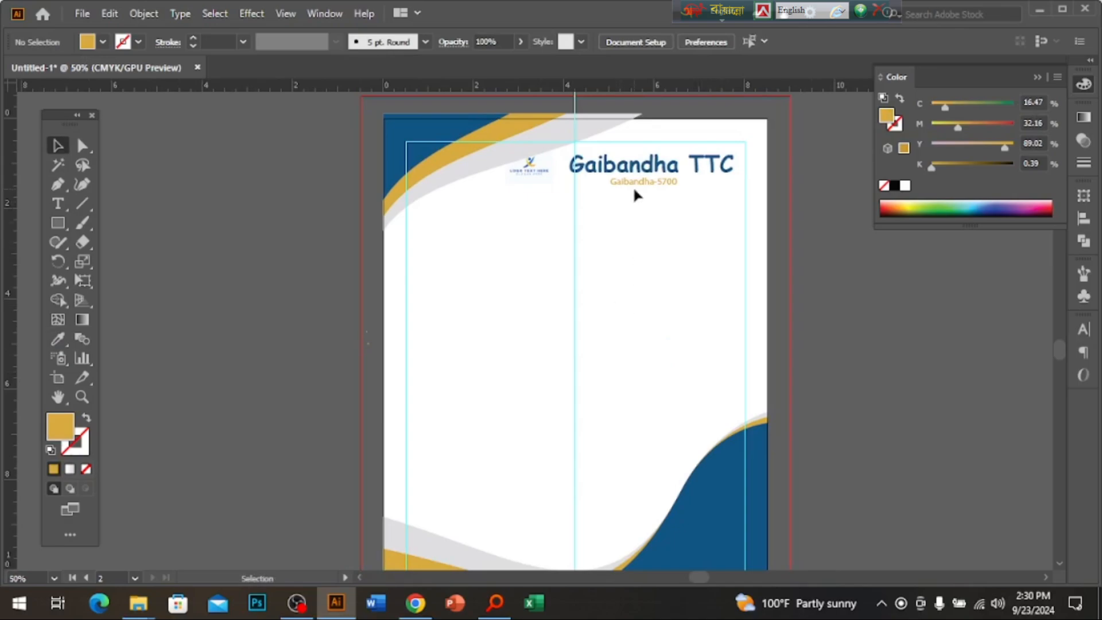
drag(633, 186, 483, 510)
Move the address text onto the bottom blue wave and make its fill white.
key(ctrl+plus)
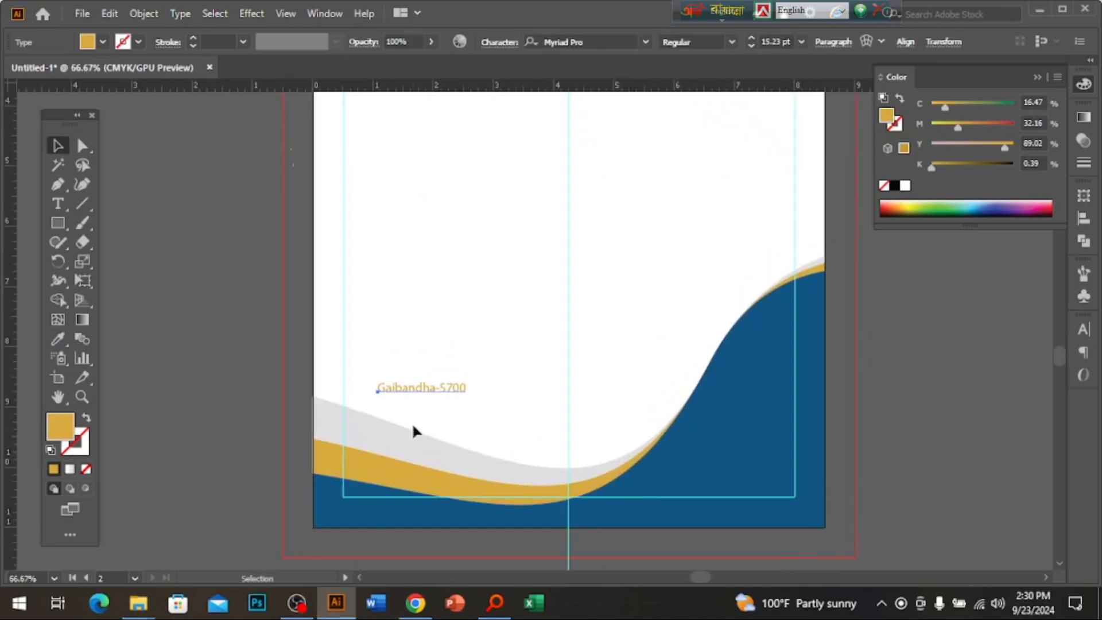
drag(417, 388, 705, 479)
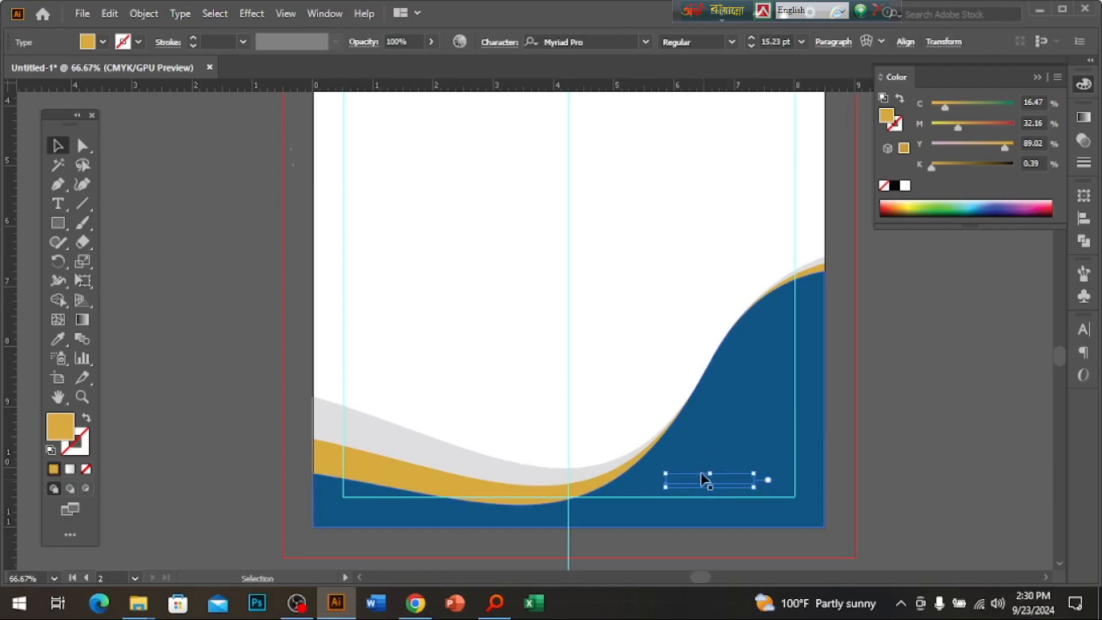
key(ctrl+plus)
key(ctrl+plus)
click(904, 187)
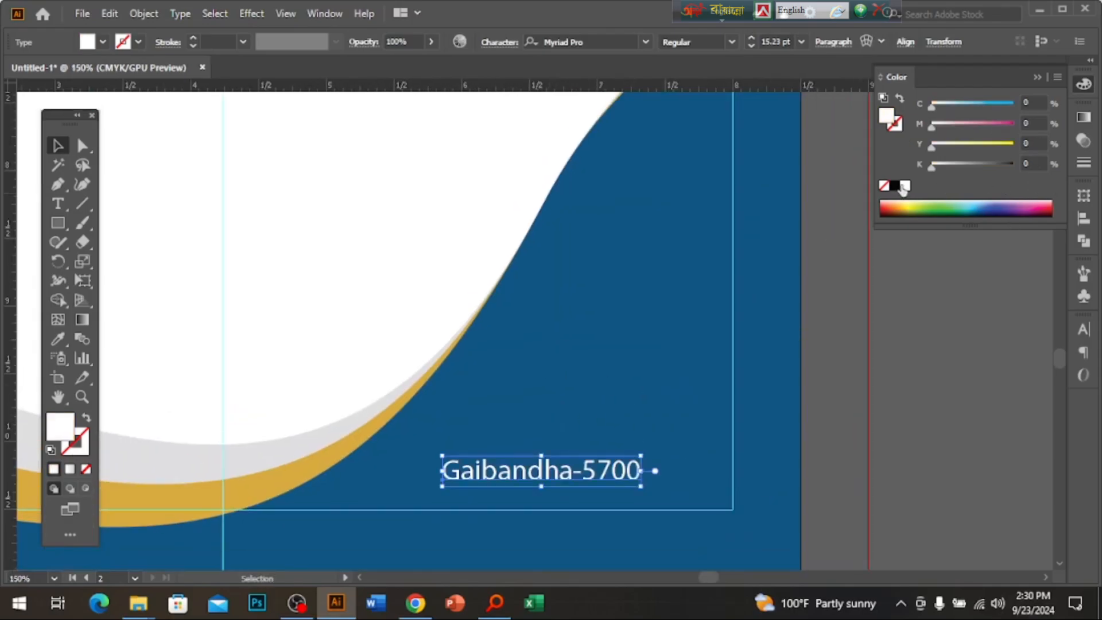
click(615, 423)
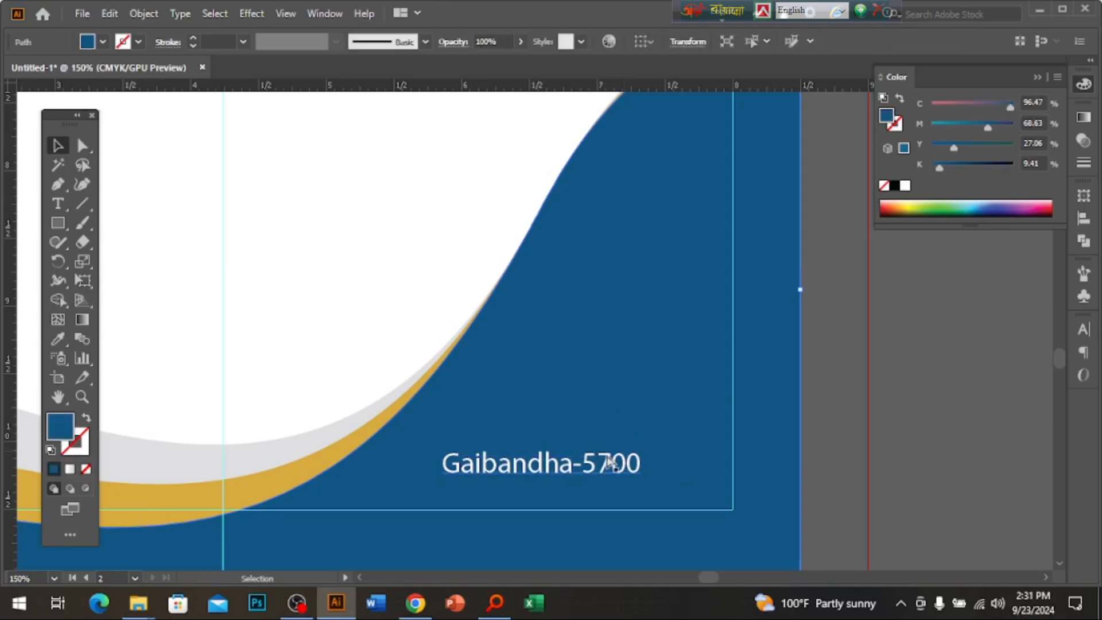
click(615, 470)
drag(613, 470, 609, 409)
Replace the text block's contents with the phone number.
double_click(609, 409)
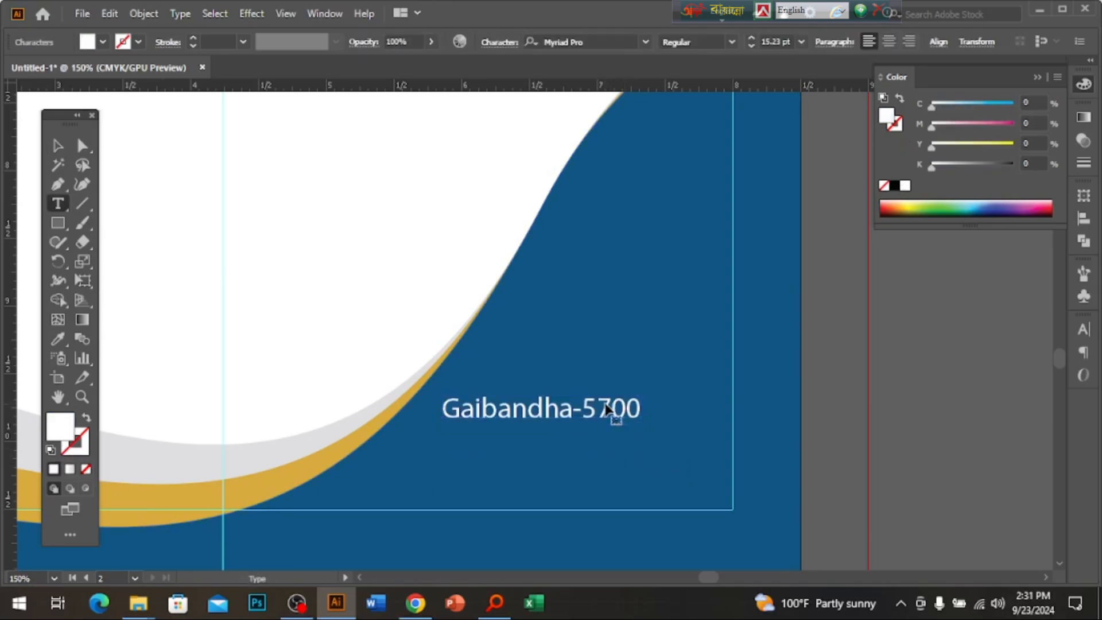
key(ctrl+a)
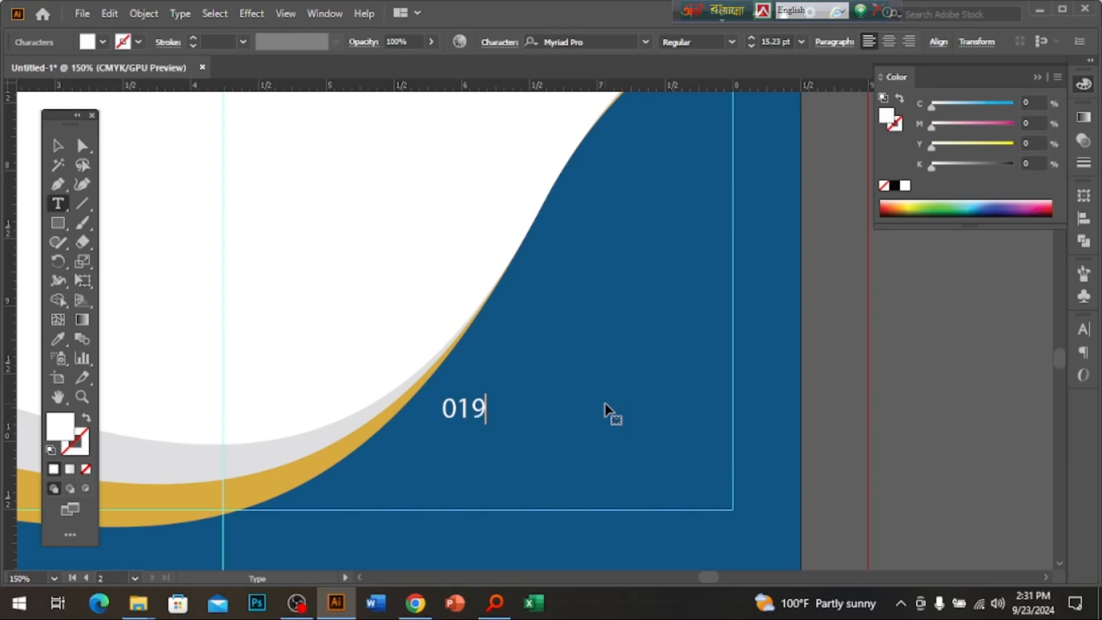
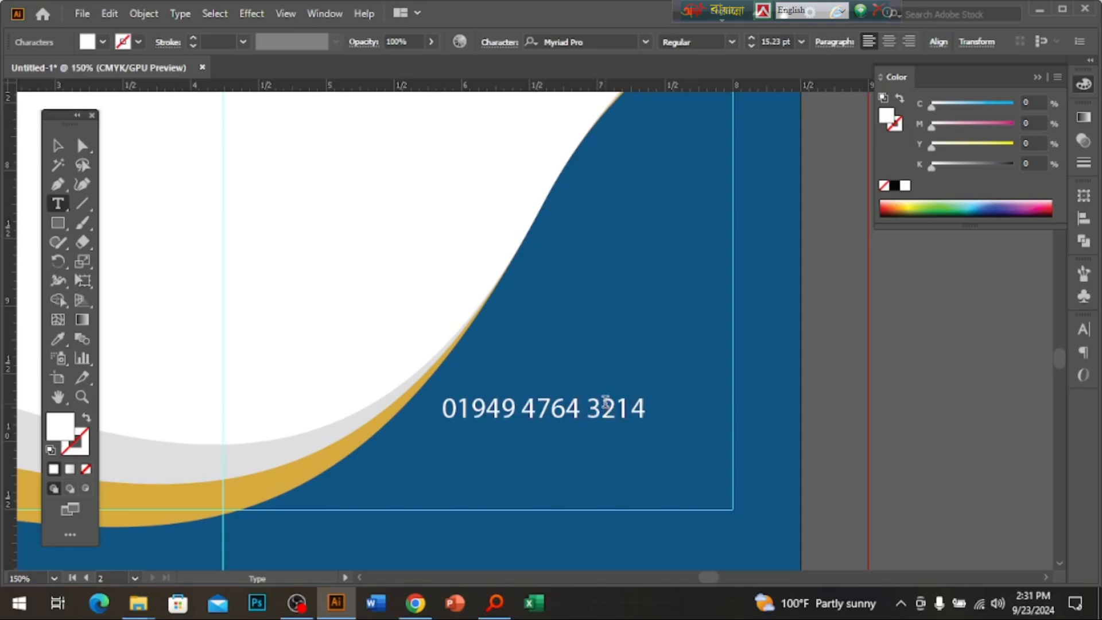
key(Escape)
Type the e-mail address as the second contact line, fixing typos.
text(M)
key(BackSpace)
key(BackSpace)
key(BackSpace)
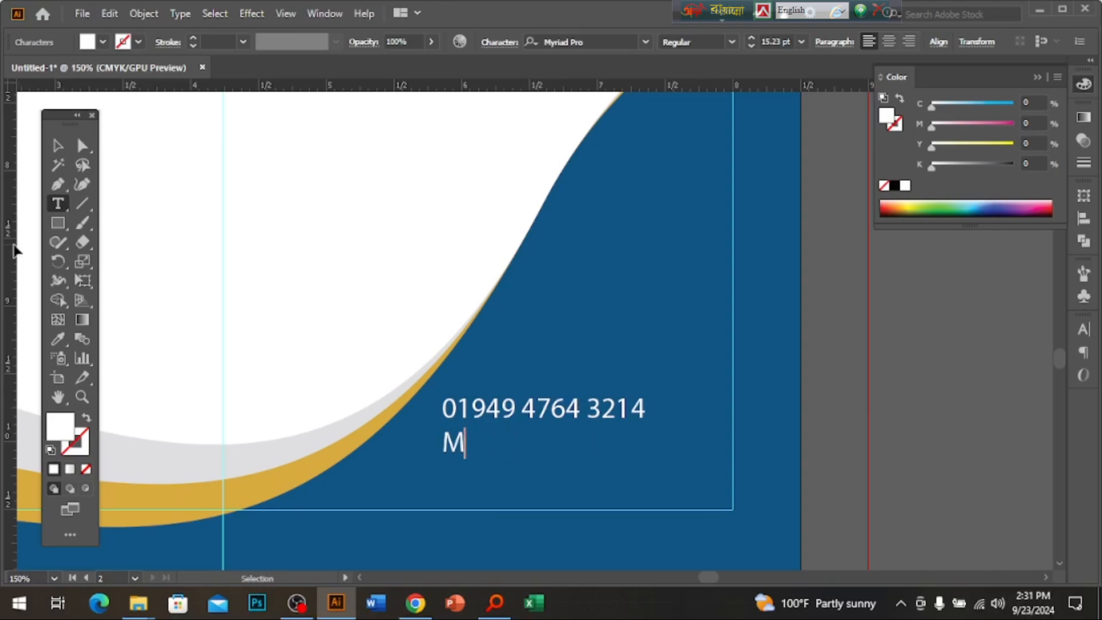
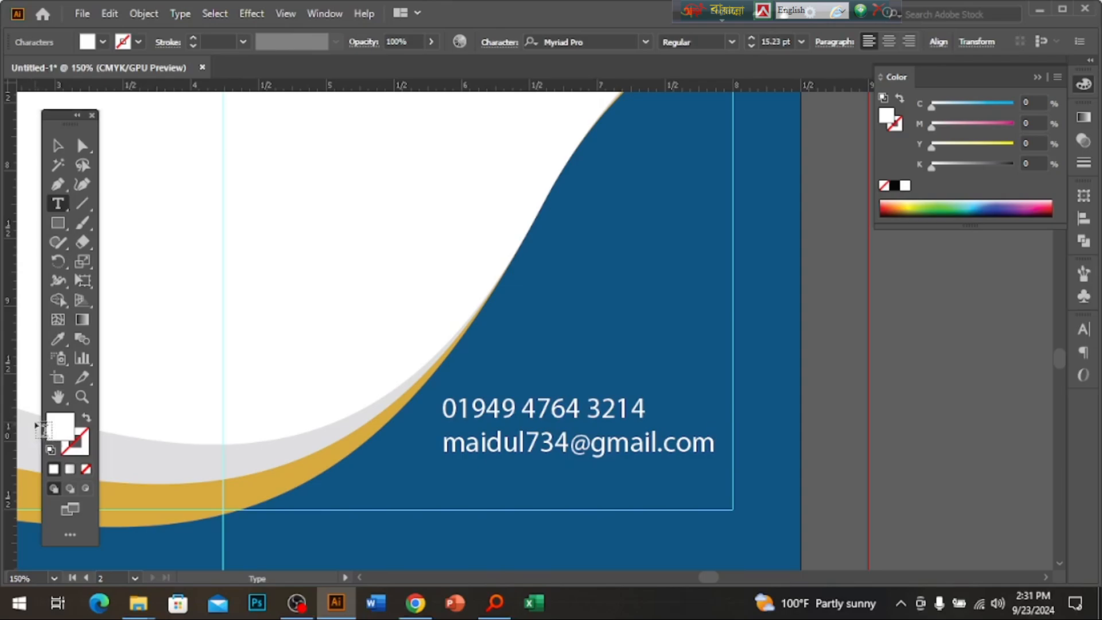
click(57, 145)
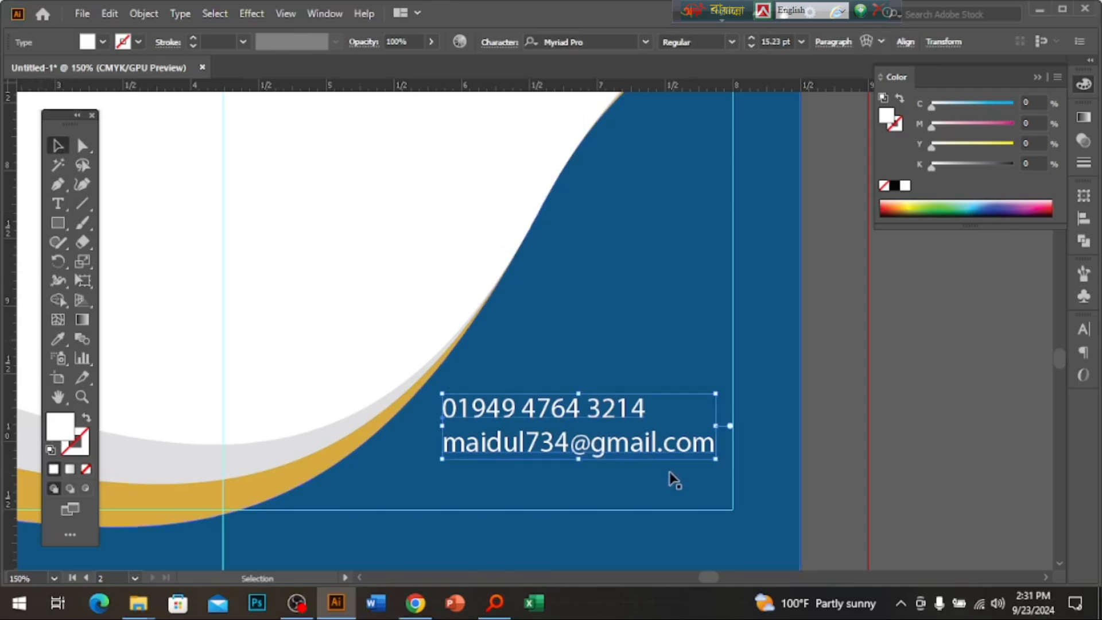
key(ctrl+=)
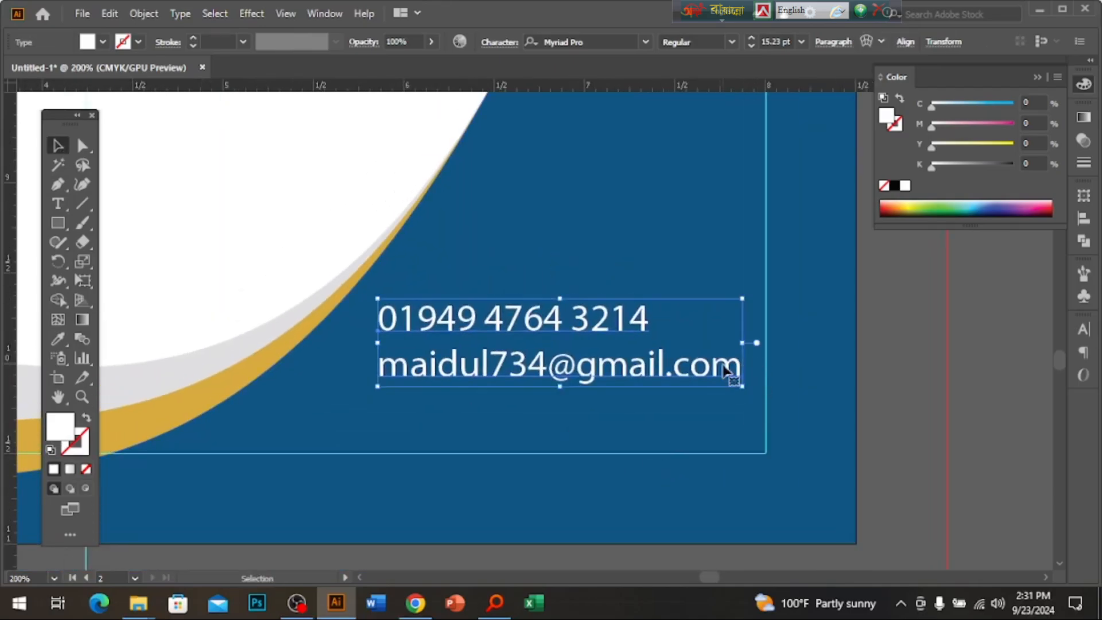
key(t)
click(736, 367)
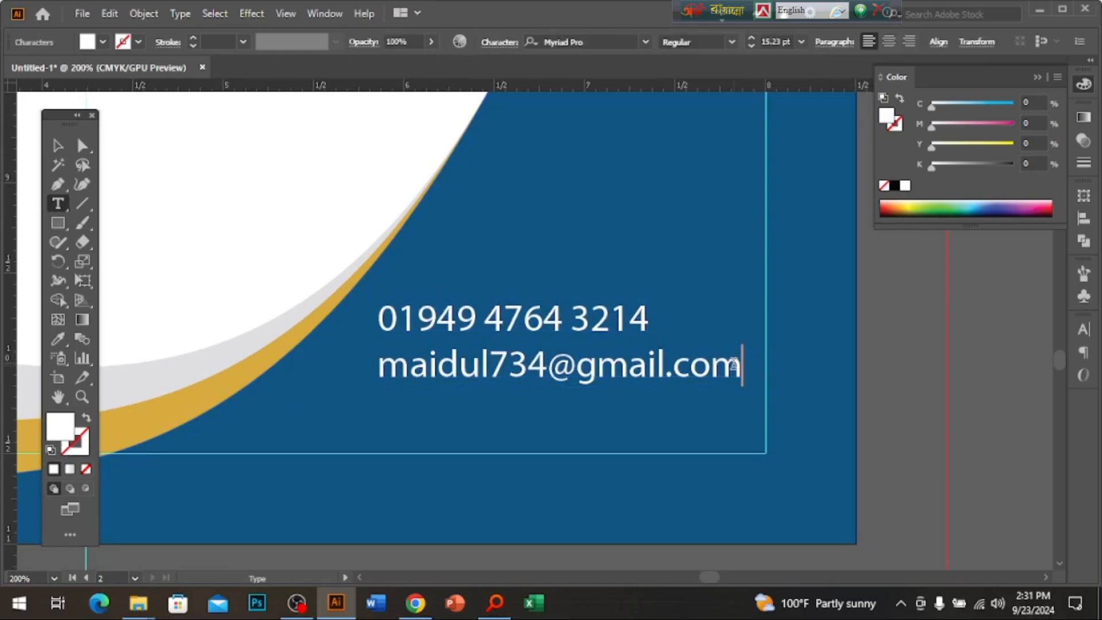
text(www)
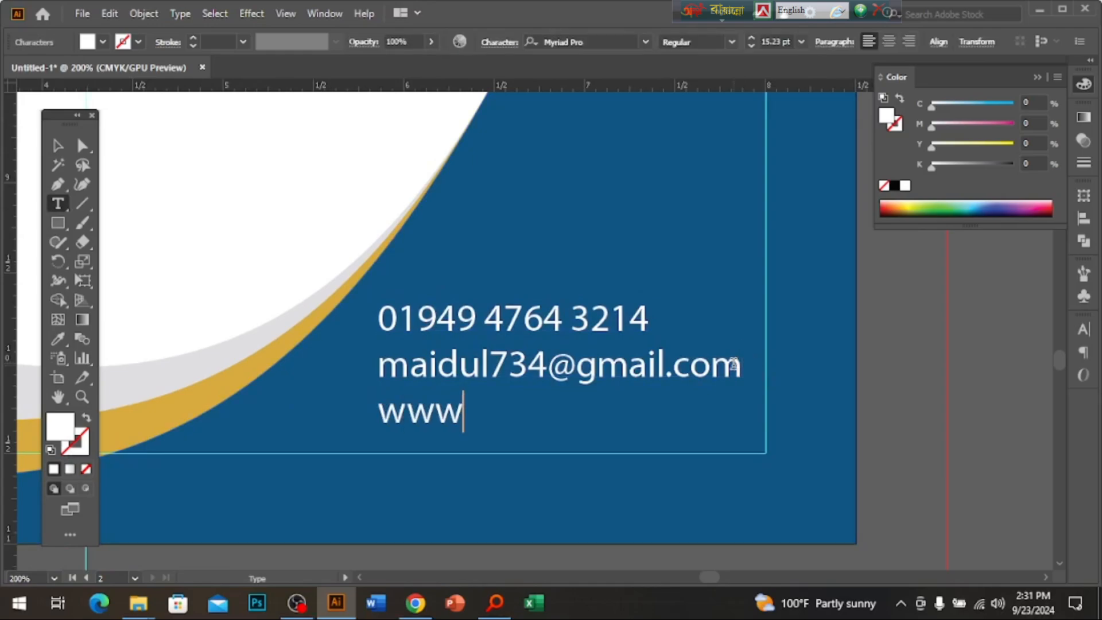
text(.web)
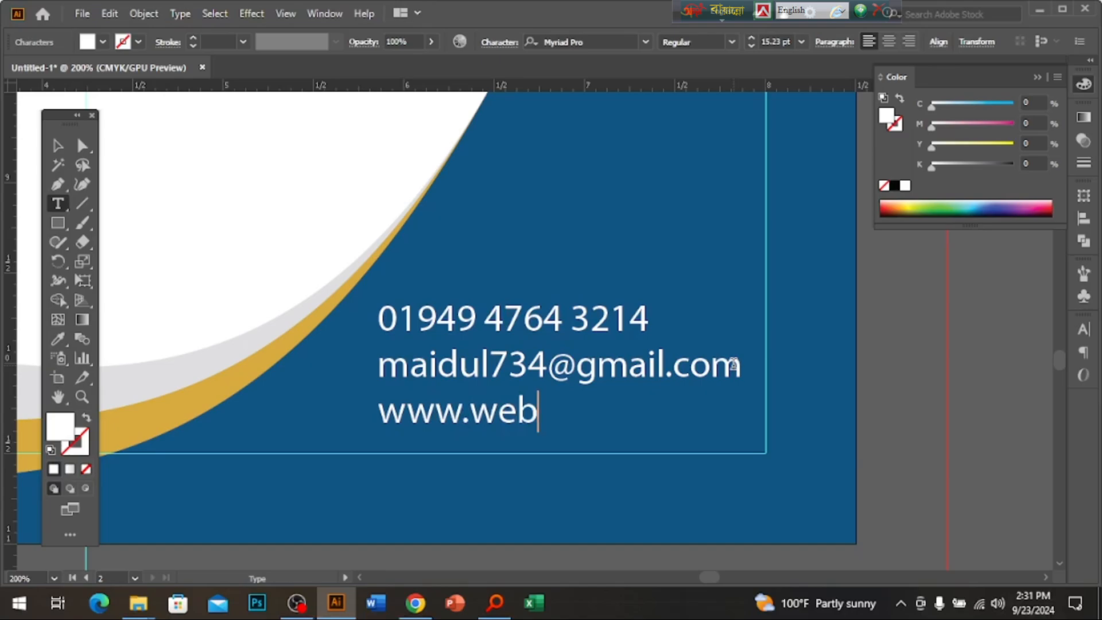
text(site.com)
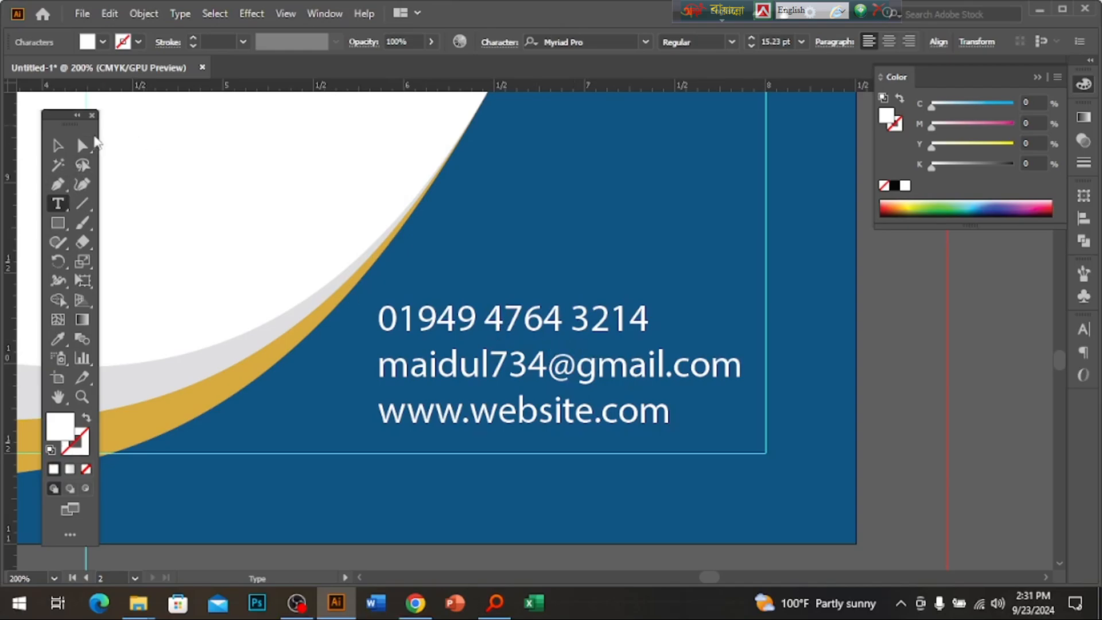
click(58, 145)
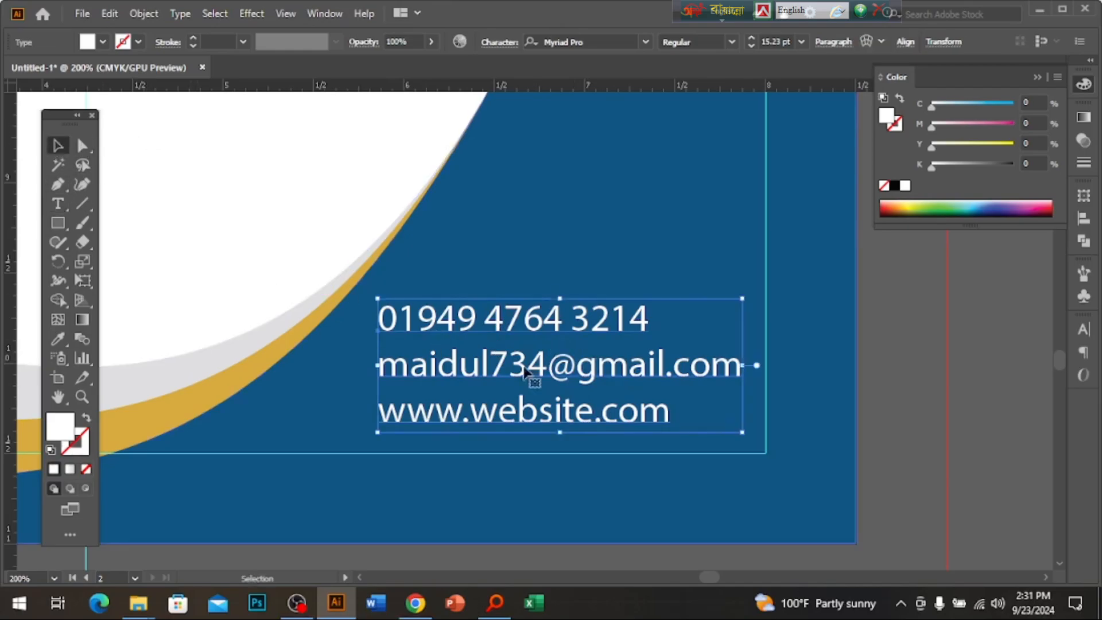
ctrl+alt+click(564, 284)
ctrl+alt+click(560, 285)
ctrl+alt+click(559, 284)
ctrl+alt+click(558, 285)
ctrl+alt+click(558, 285)
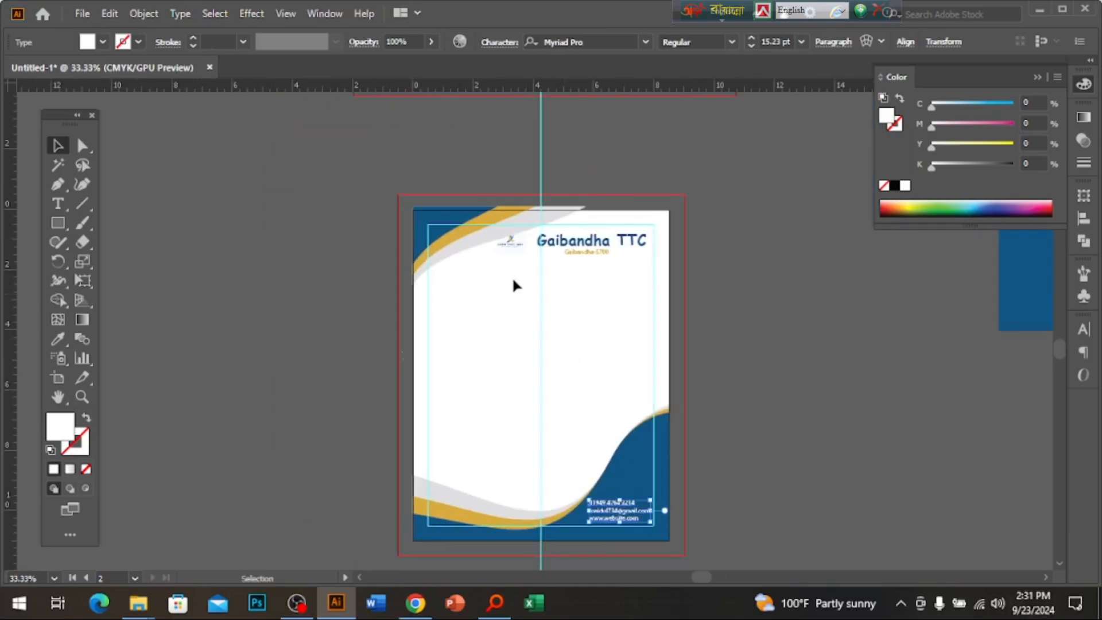
Place the logo at the page centre and set its opacity to 10%.
drag(535, 387, 614, 402)
click(1084, 141)
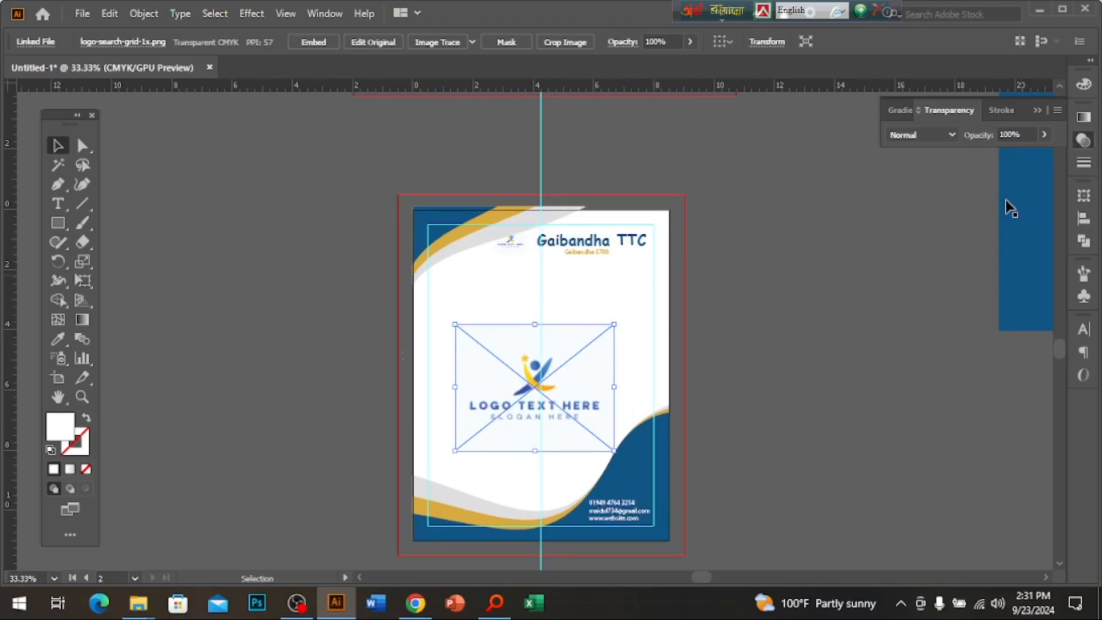
click(1004, 135)
text(10)
key(Return)
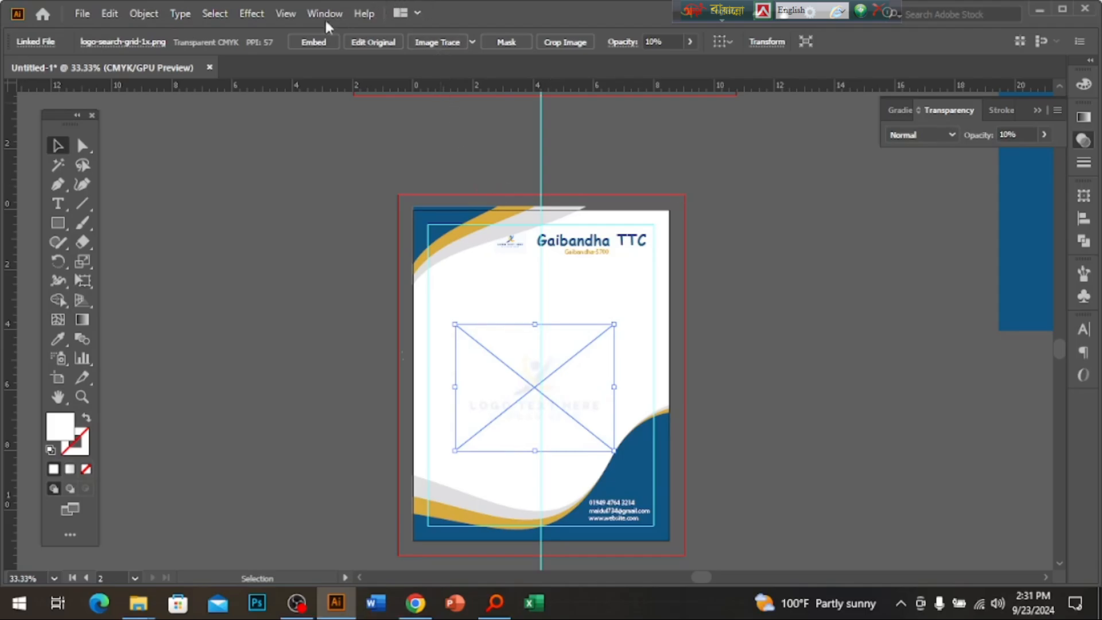
Check the faded logo watermark and reselect it to revisit its opacity value.
click(894, 339)
key(ctrl+=)
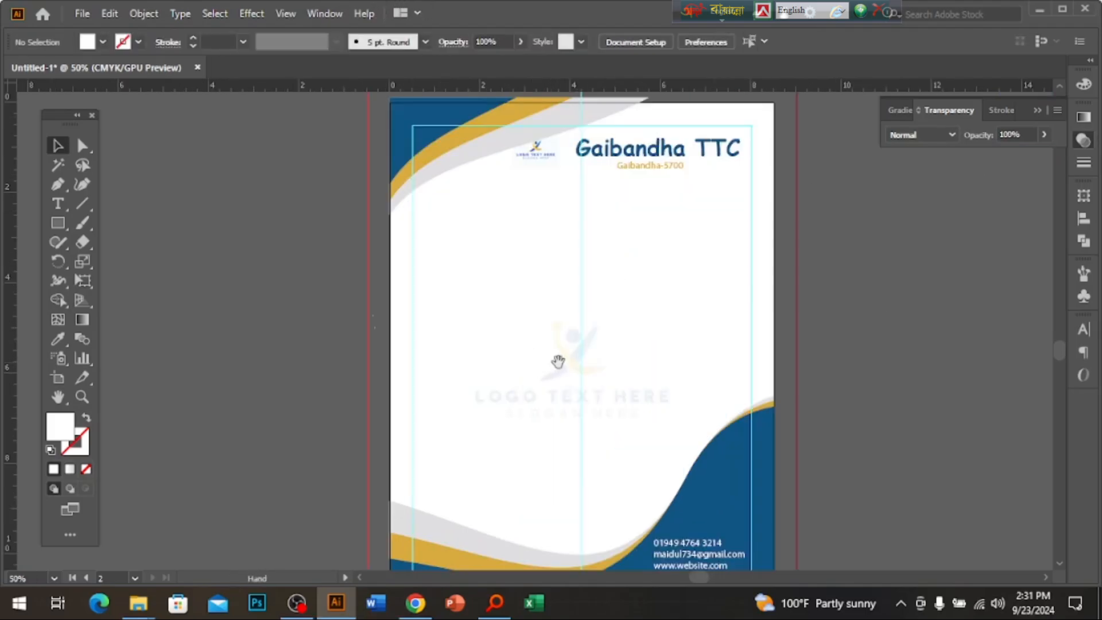
click(561, 362)
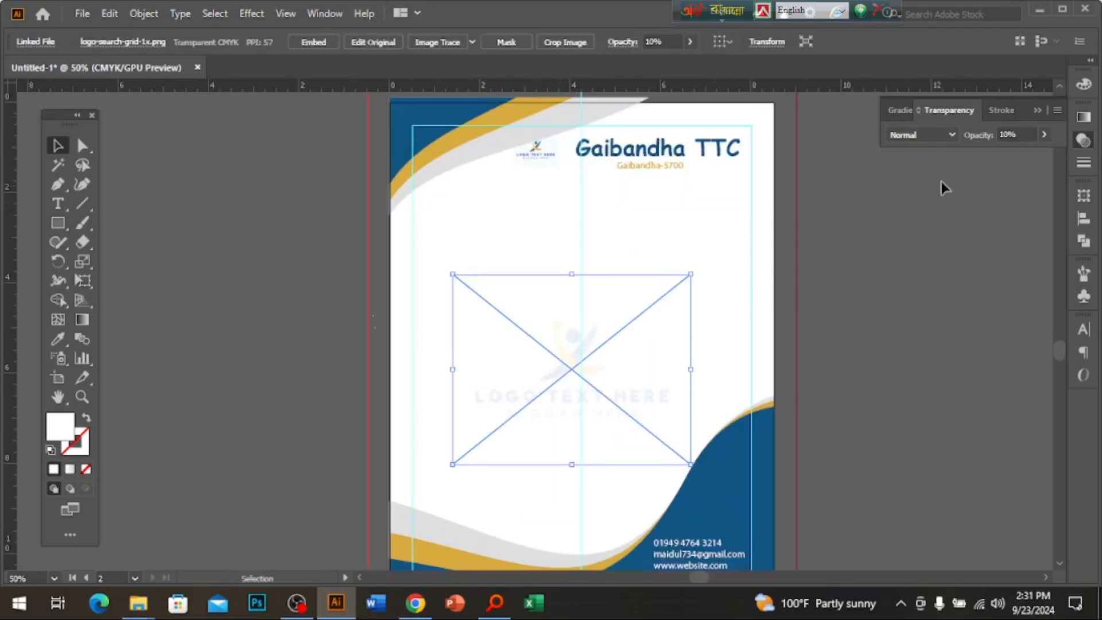
click(336, 8)
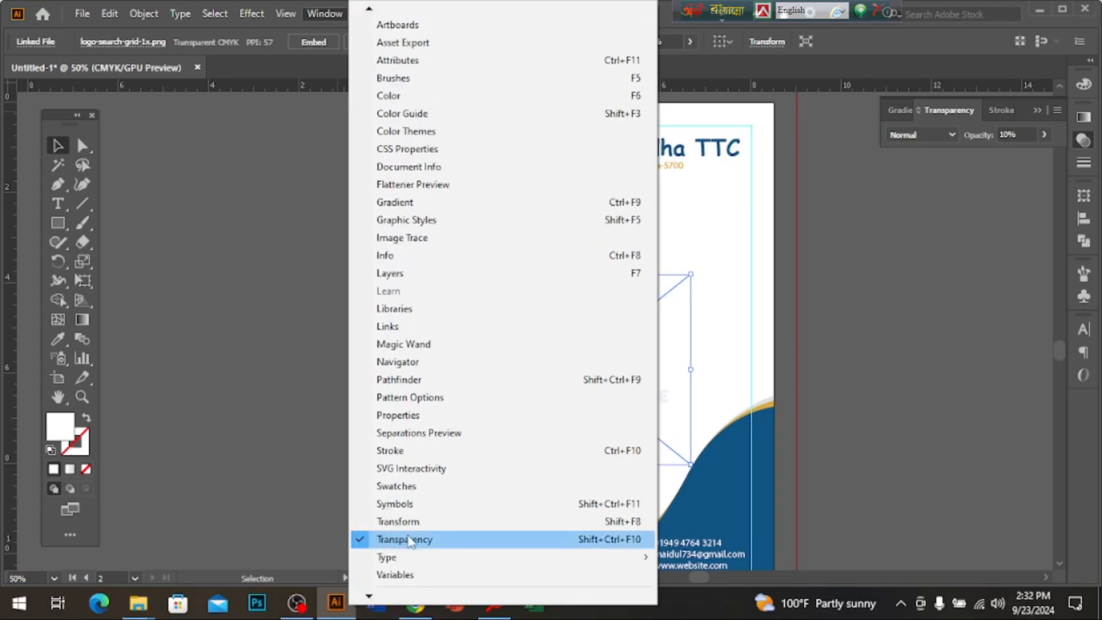
click(1009, 135)
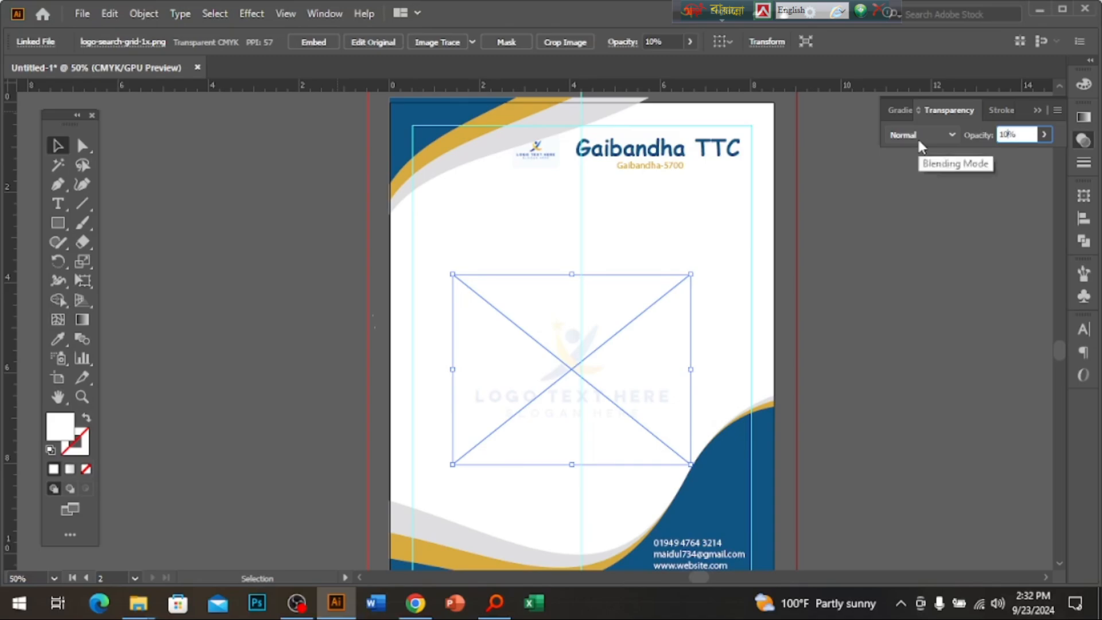
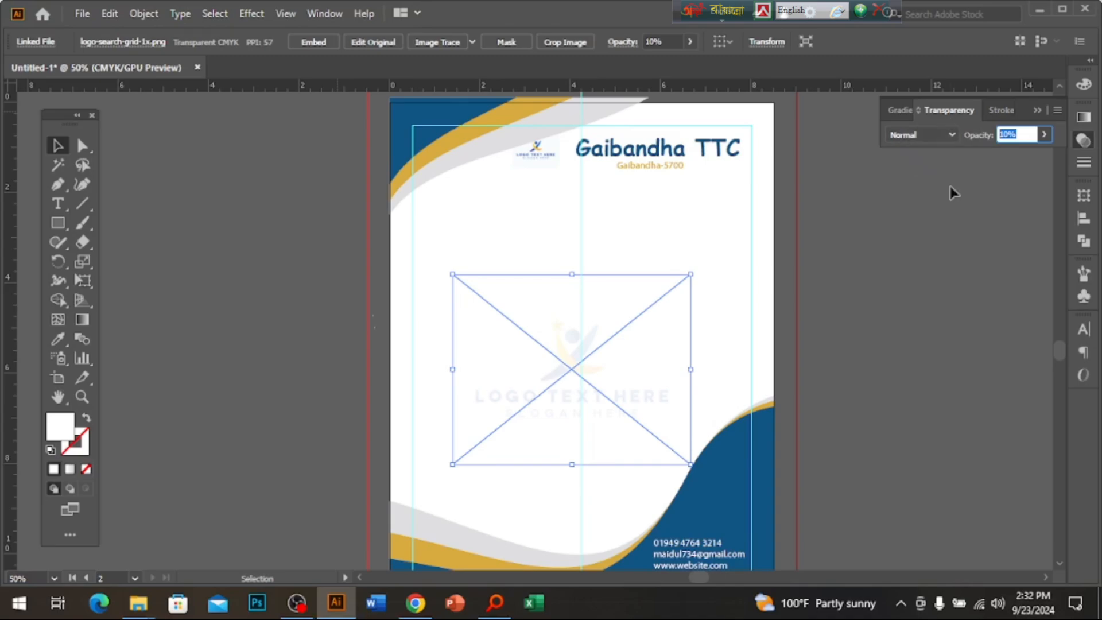
Move the logo watermark slightly higher on the letterhead.
click(922, 360)
click(598, 360)
drag(598, 359, 603, 312)
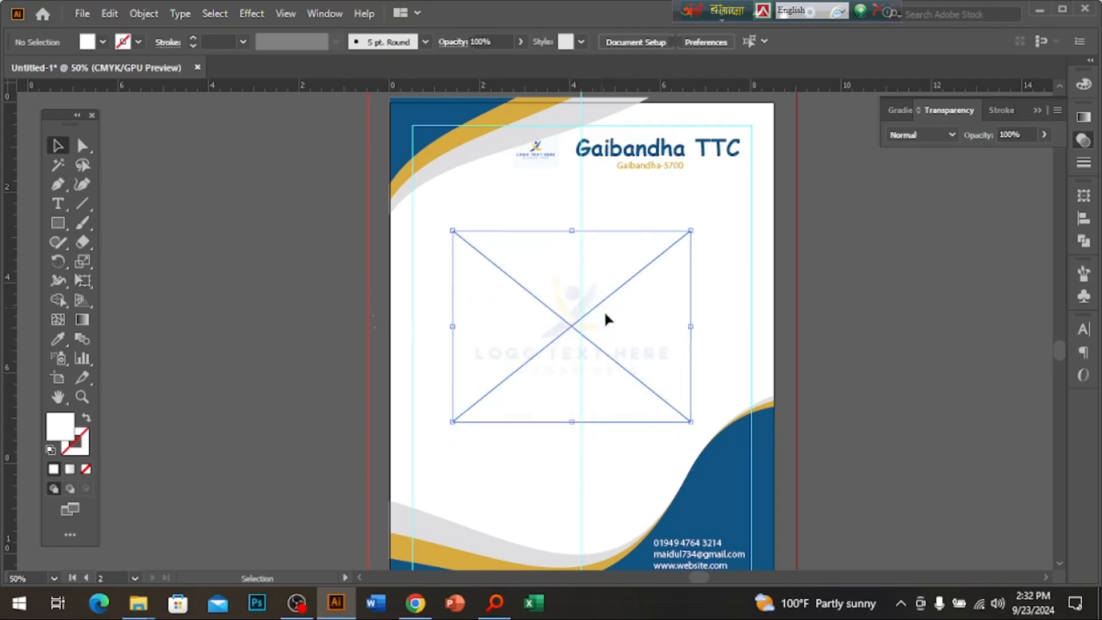
click(842, 409)
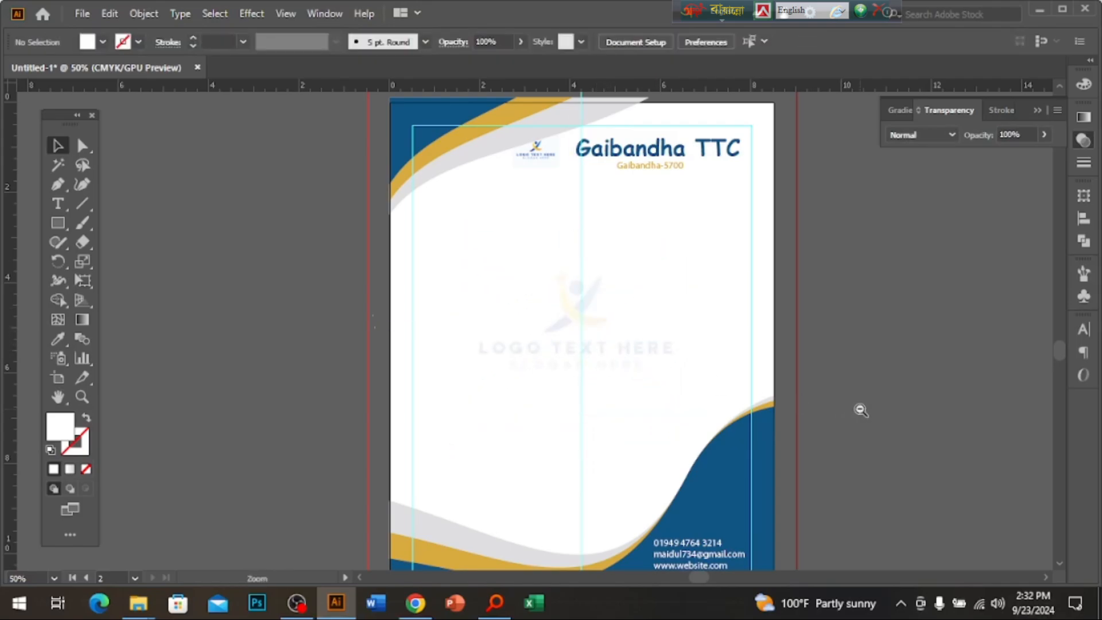
Change the logo watermark's opacity from 10% to 50%.
ctrl+alt+click(861, 412)
ctrl+alt+click(862, 412)
drag(714, 253, 683, 456)
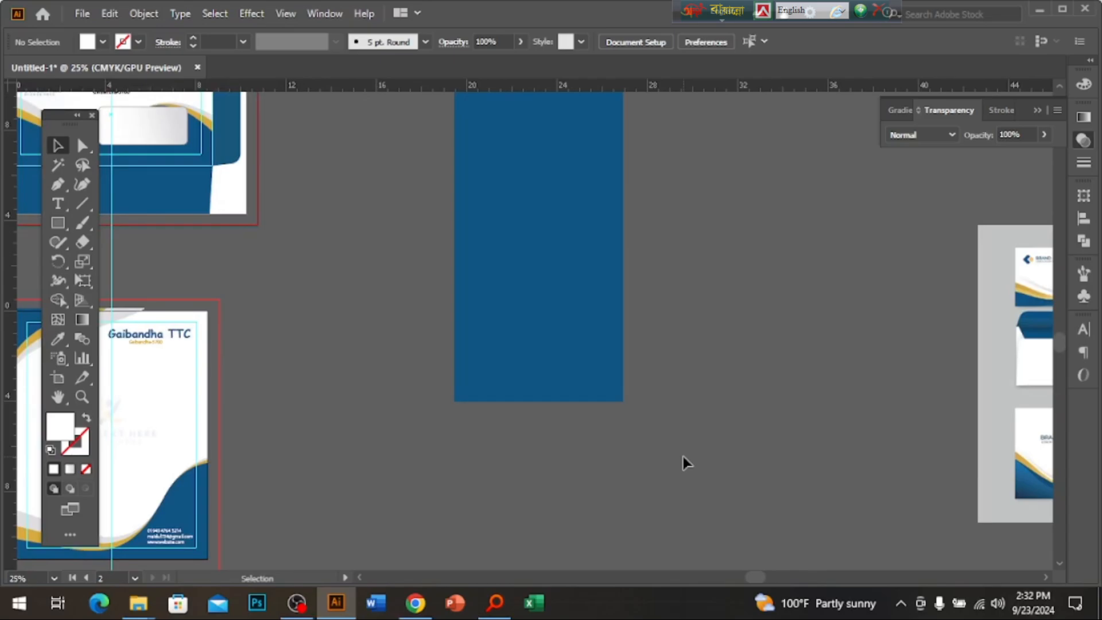
drag(511, 425, 874, 367)
ctrl+click(516, 306)
ctrl+click(505, 310)
drag(439, 381, 472, 357)
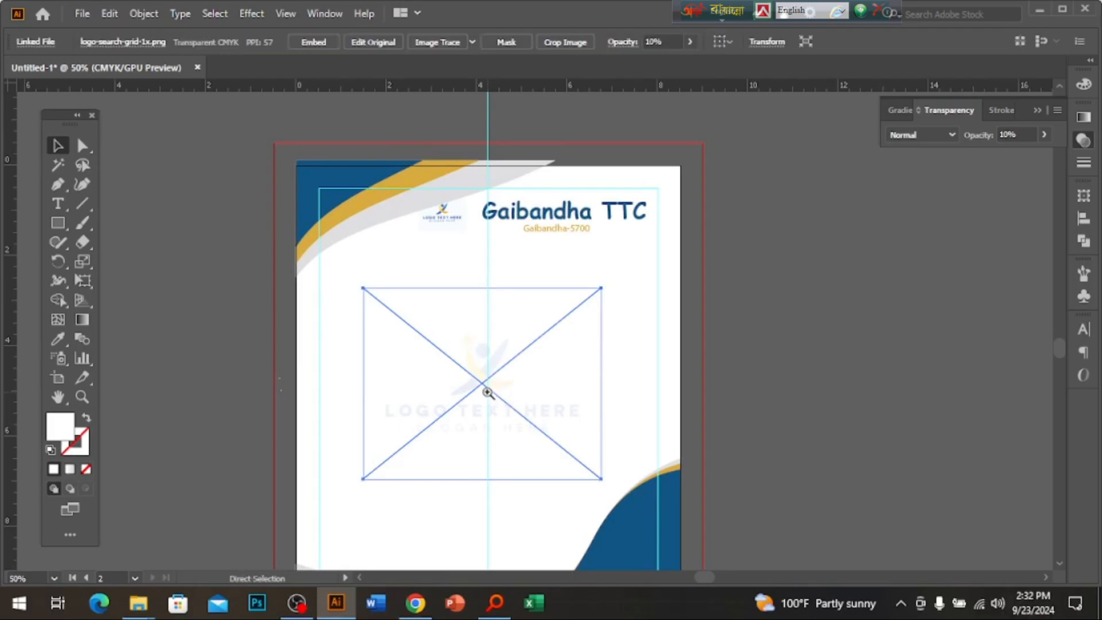
ctrl+alt+click(546, 378)
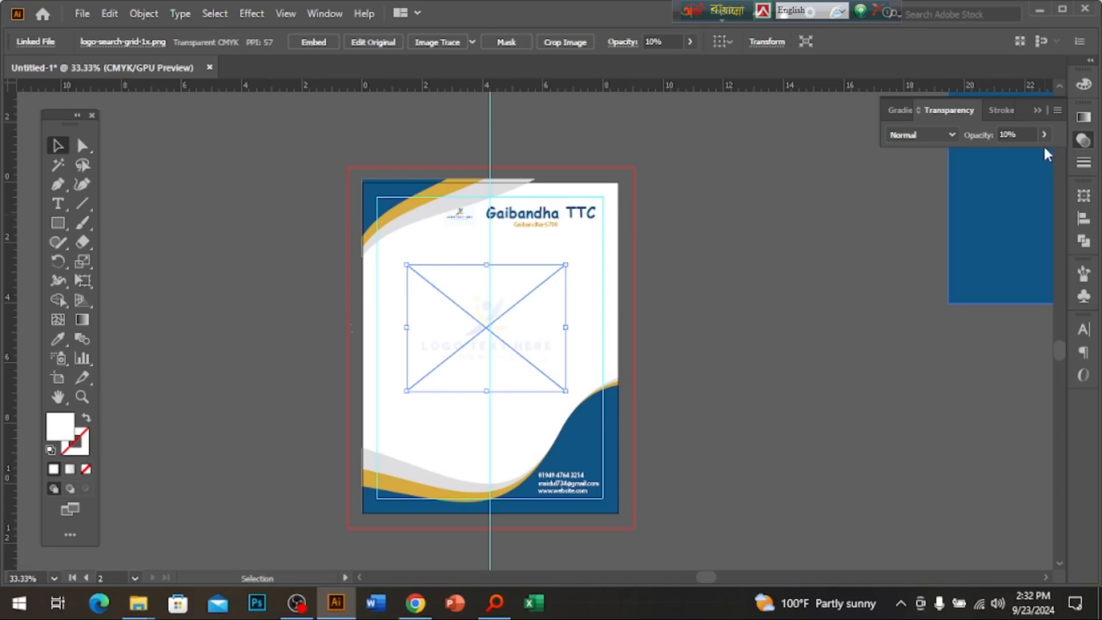
click(1015, 134)
text(50)
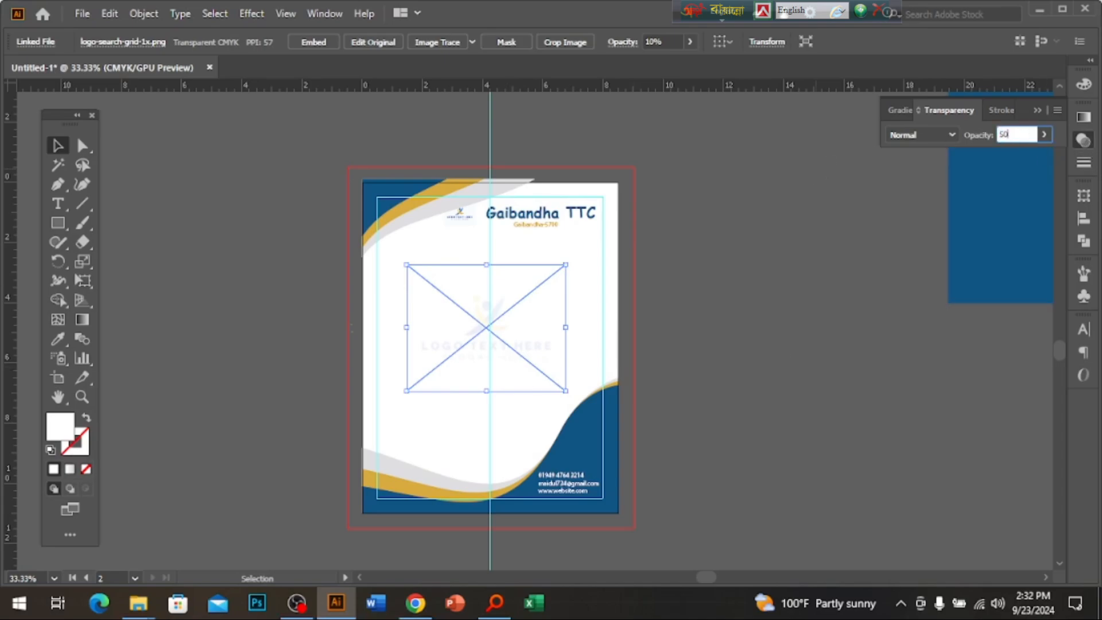
key(Return)
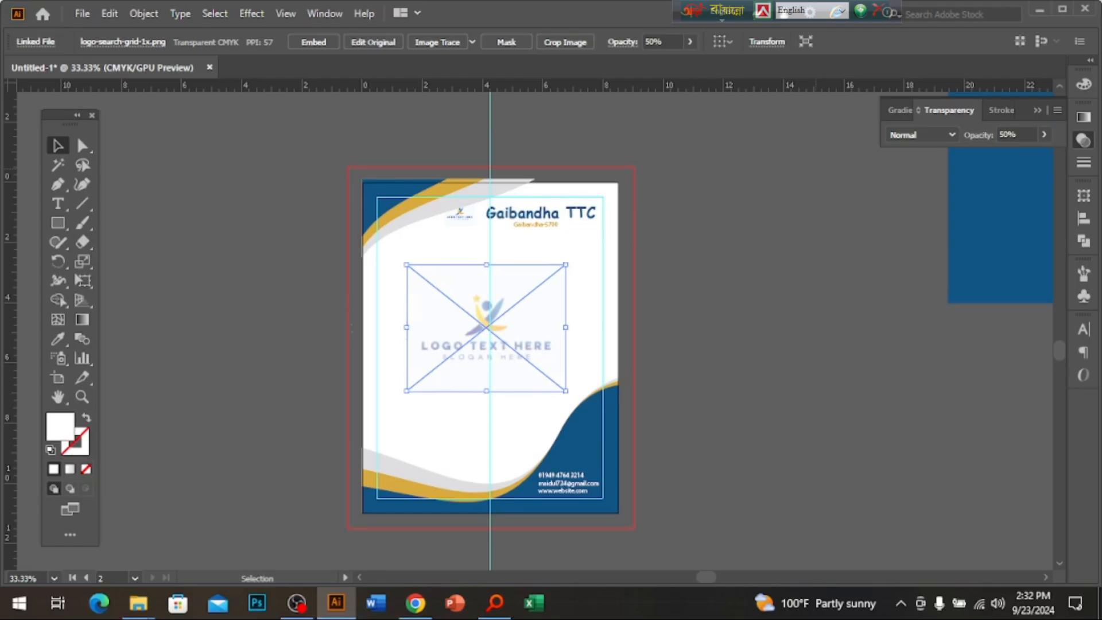
Resize the blue rectangle to 8.5 in wide by 11 in high.
click(808, 361)
drag(802, 367, 311, 481)
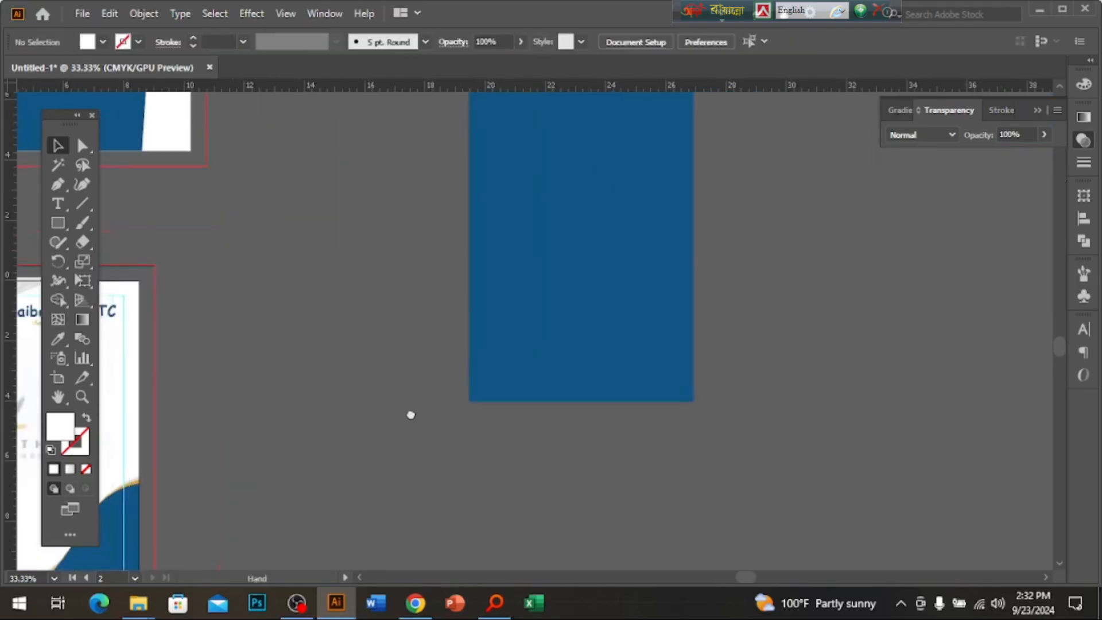
click(541, 372)
drag(600, 254, 658, 450)
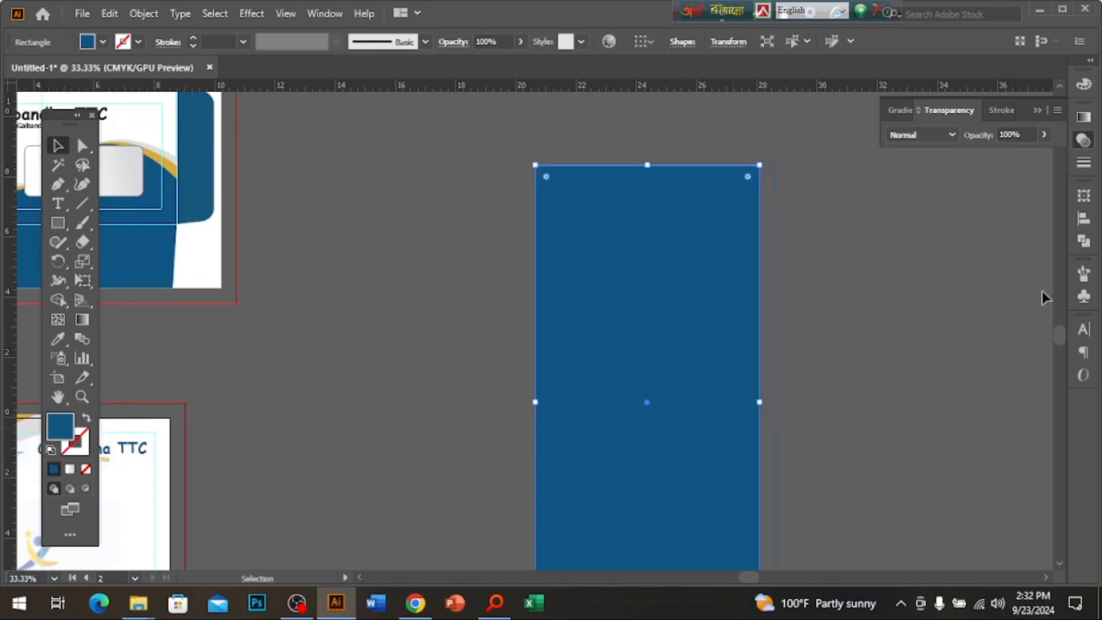
click(1085, 196)
click(1015, 212)
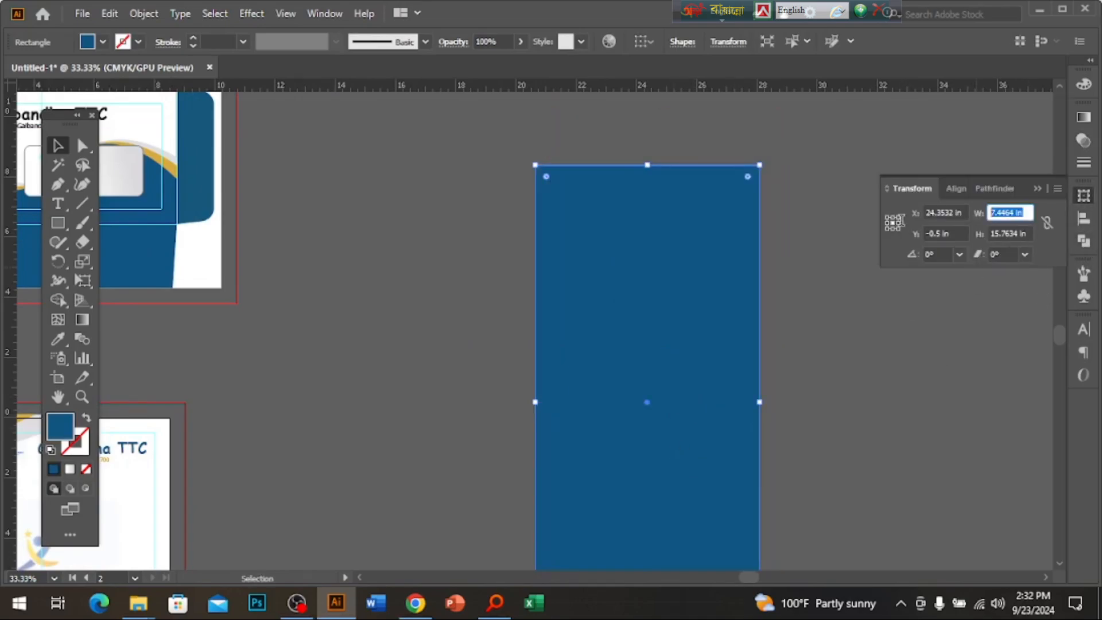
text(8.511)
key(BackSpace)
key(BackSpace)
key(Tab)
text(11)
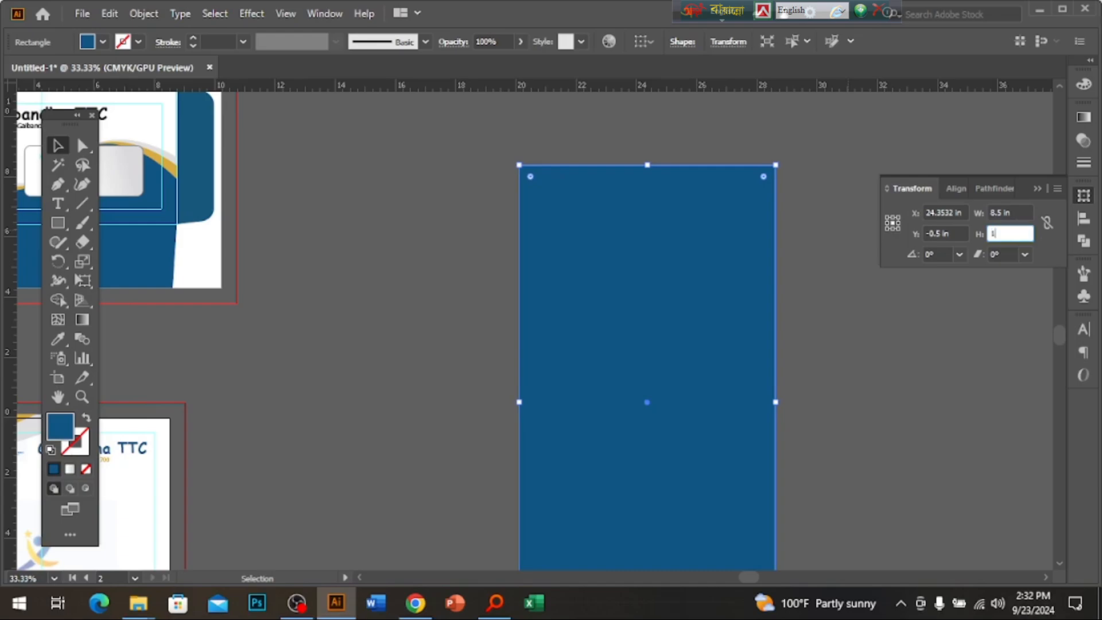
key(Return)
Duplicate the blue rectangle and place the copy beside the original.
drag(679, 405, 608, 327)
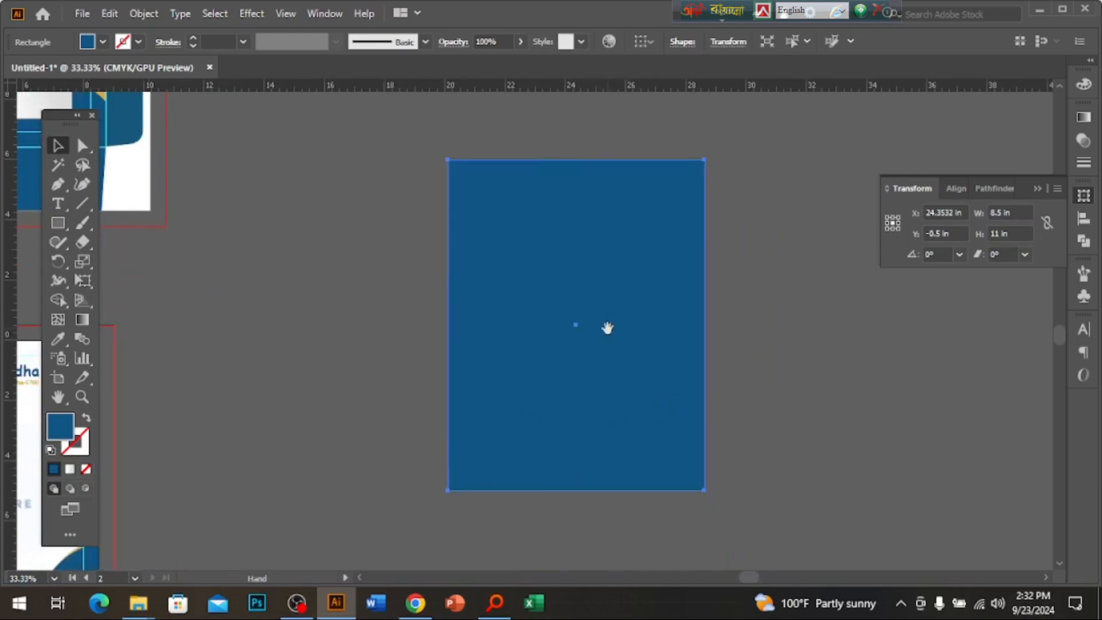
drag(595, 371, 598, 278)
drag(701, 305, 615, 364)
click(680, 361)
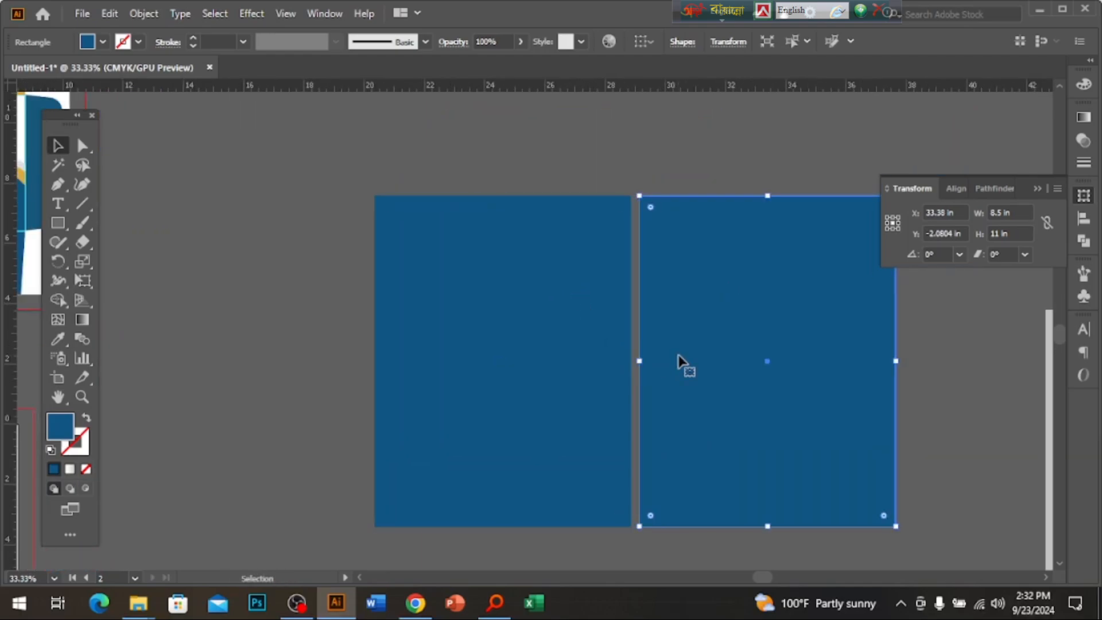
key(ctrl+equal)
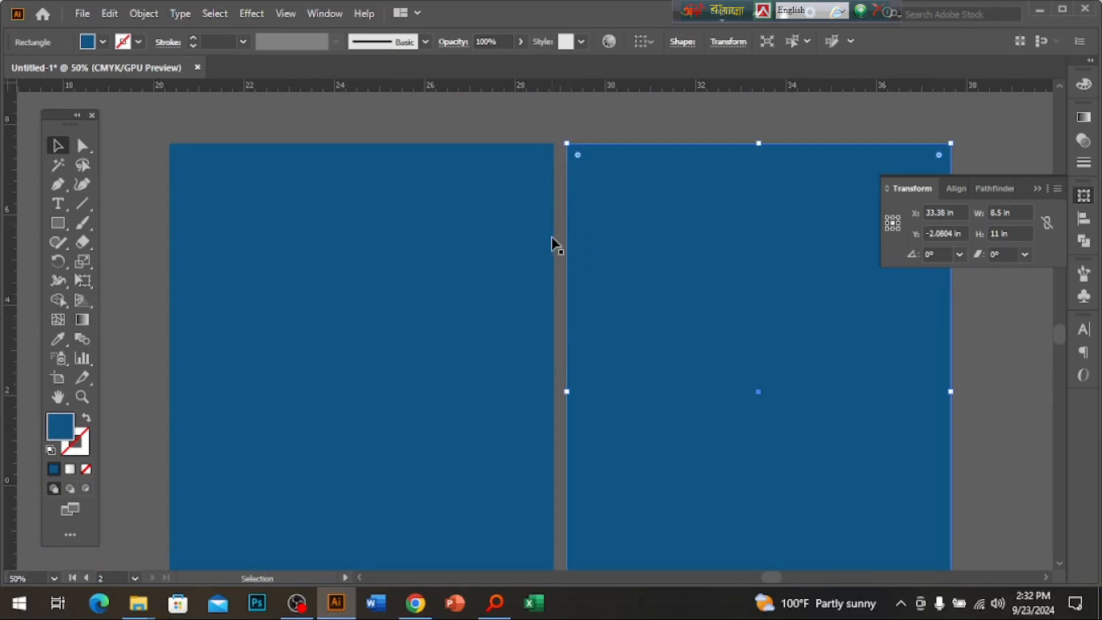
drag(691, 389, 599, 388)
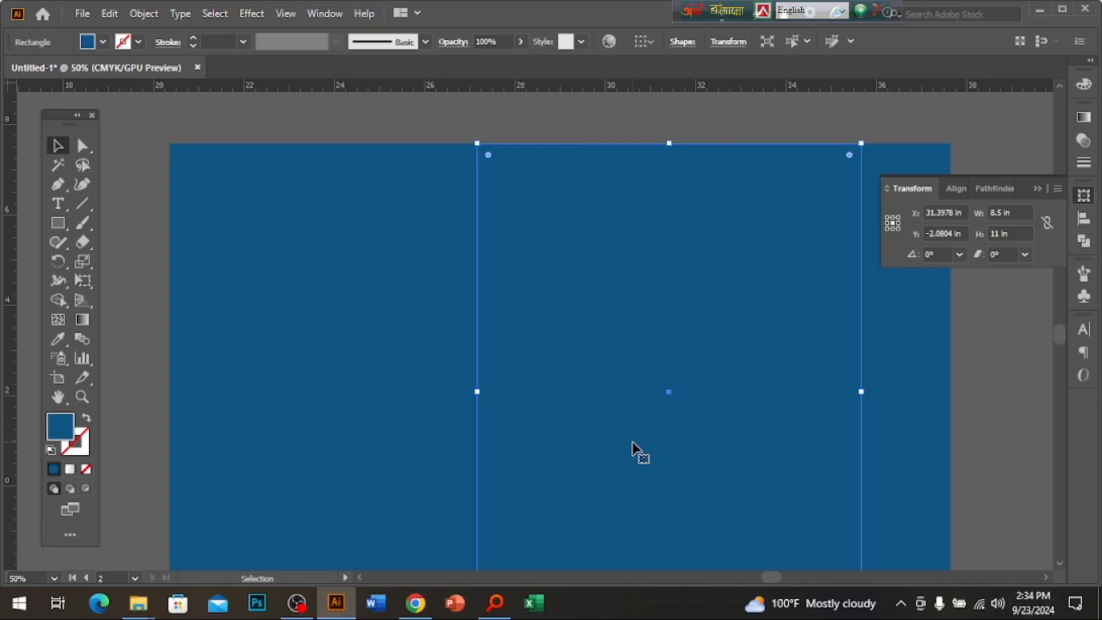
Turn the copy into a 0.75 in wide strip filled gold (C0 M31 Y100 K9.41).
click(1012, 212)
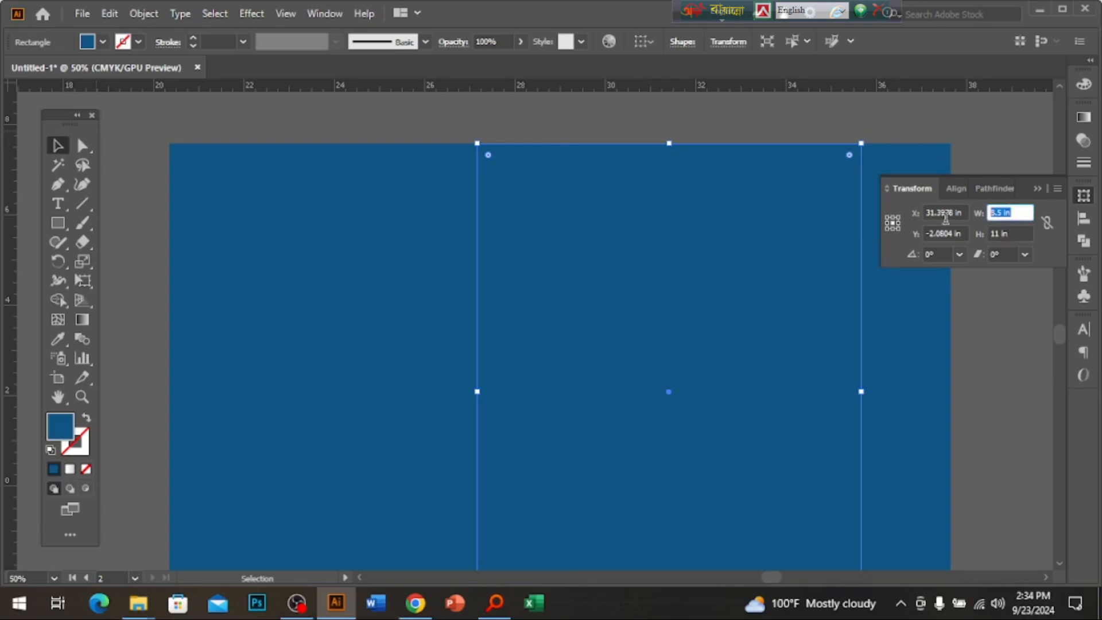
key(BackSpace)
text(.)
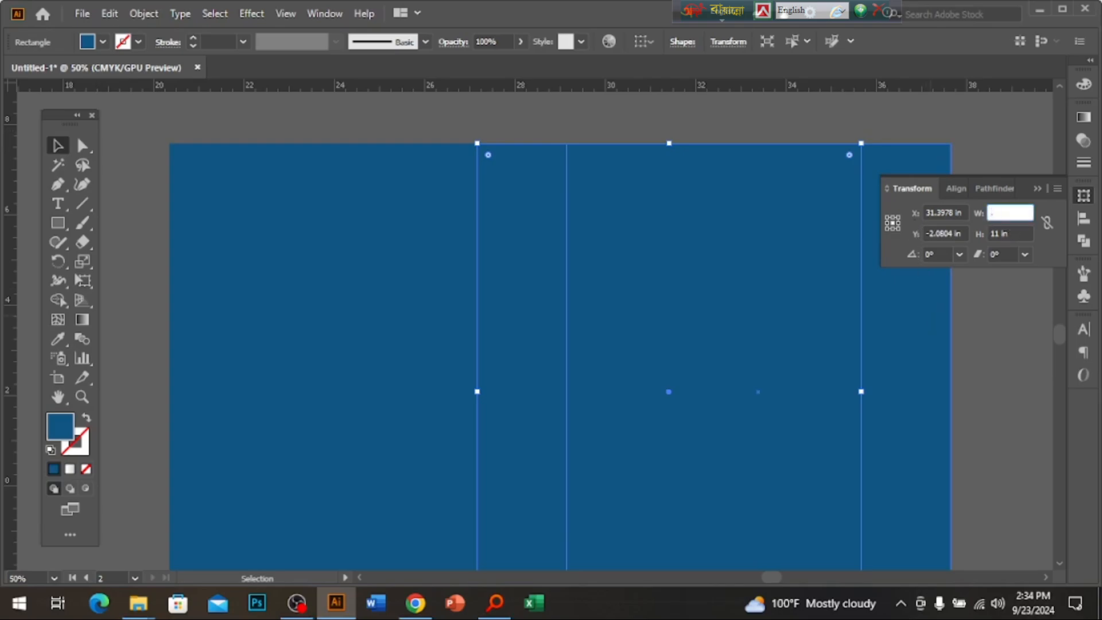
text(75)
key(Return)
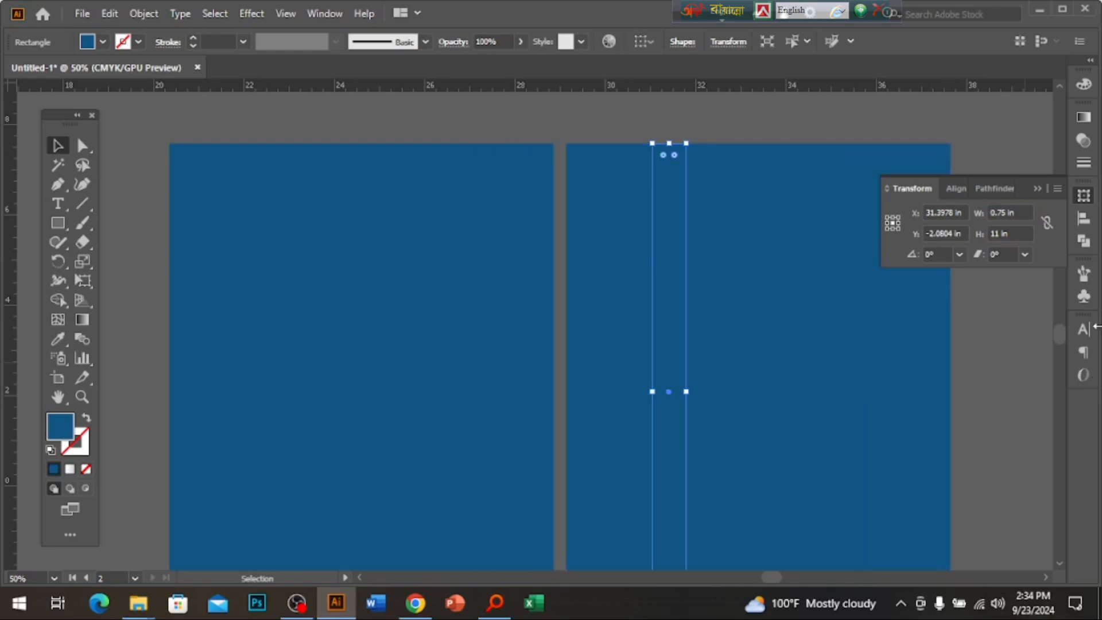
click(1084, 84)
drag(952, 109, 841, 115)
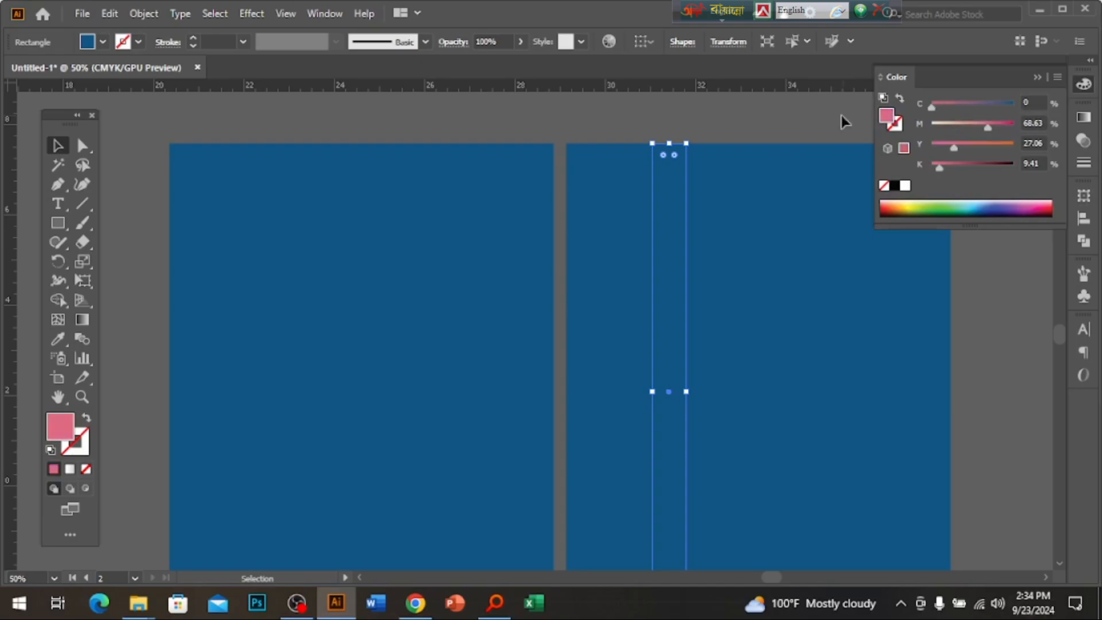
drag(977, 143, 957, 126)
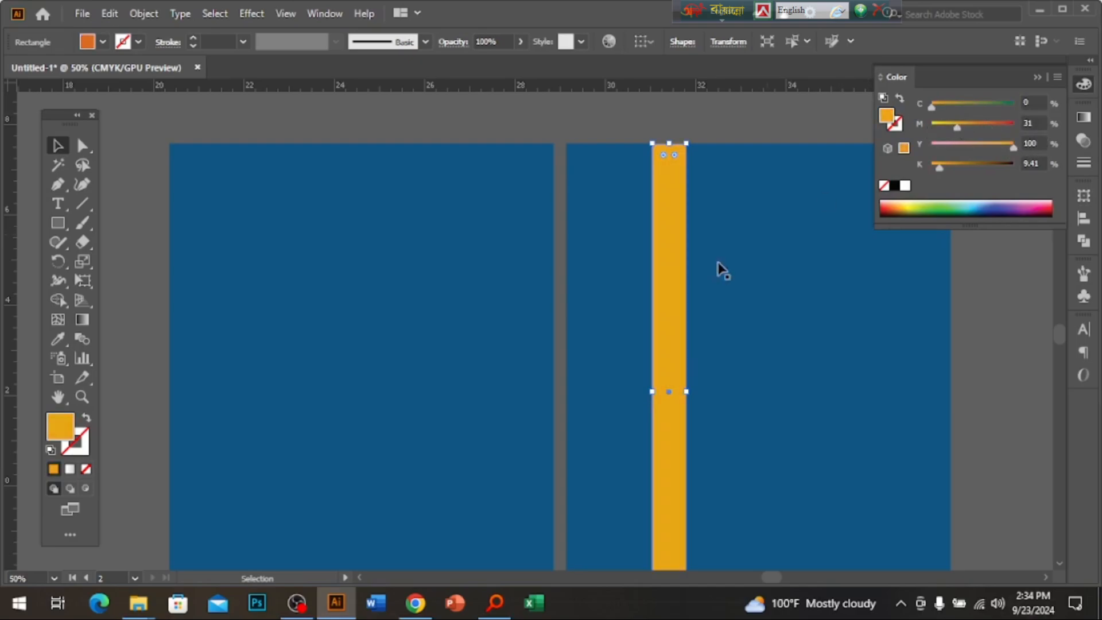
drag(681, 290, 561, 291)
Set both blue panels flush against the gold spine strip, then recheck the letterhead size search.
drag(465, 364, 386, 374)
click(610, 366)
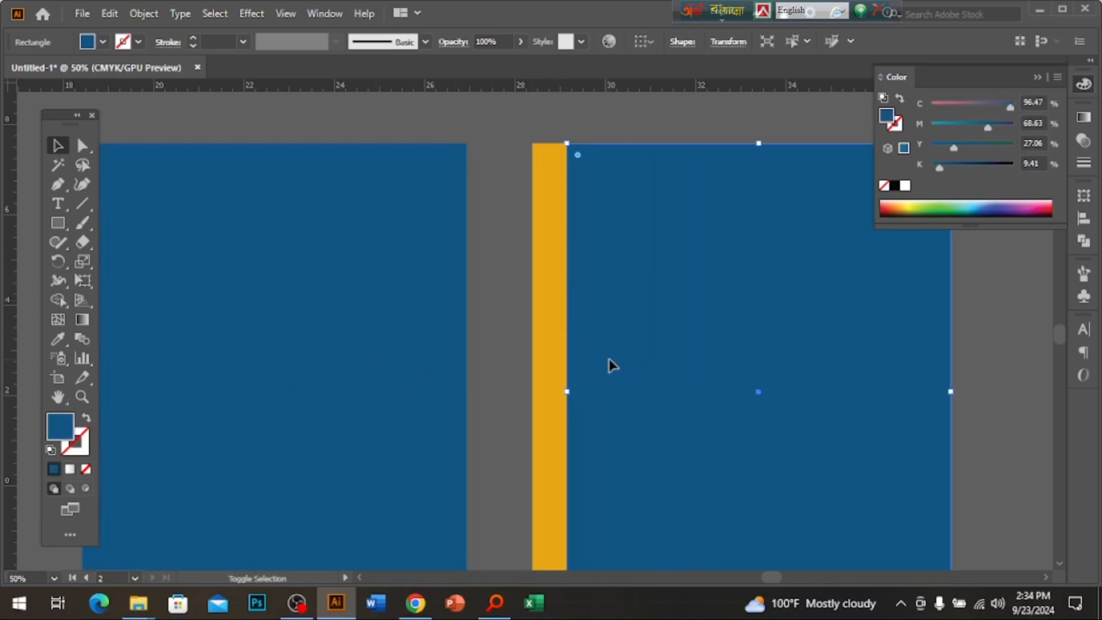
key(Right)
key(Right)
key(Left)
key(Left)
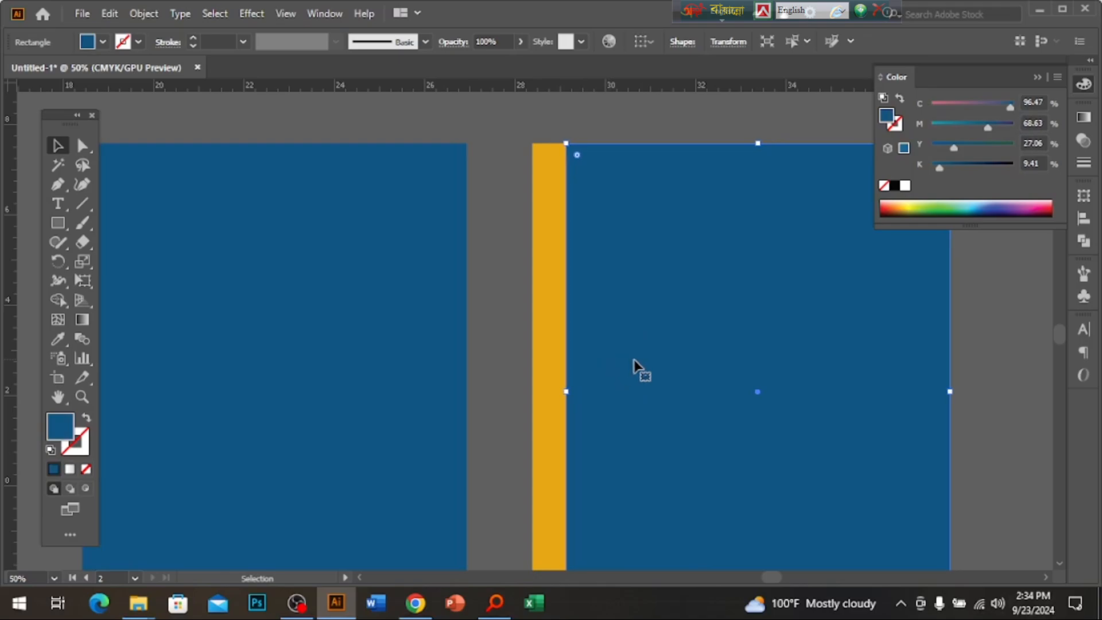
drag(394, 377, 460, 376)
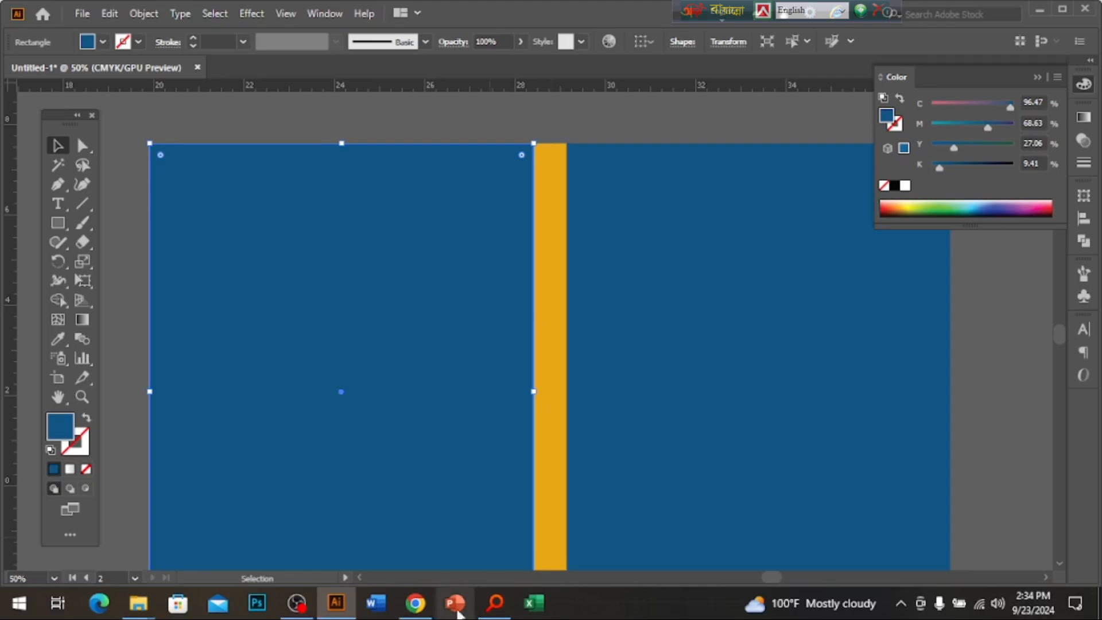
click(424, 603)
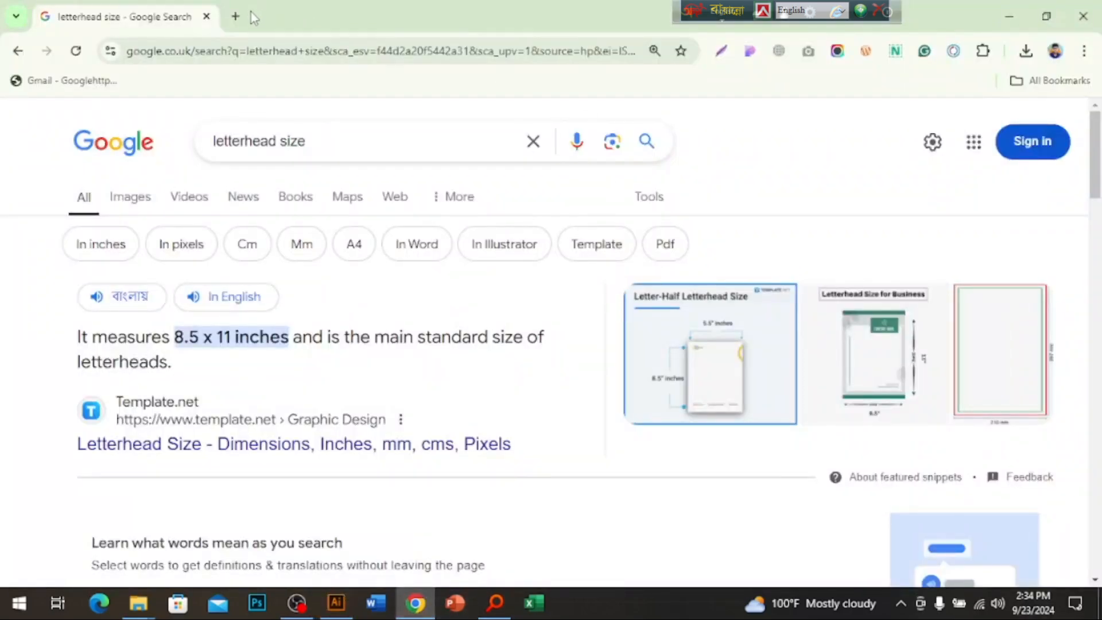
Search Google for 'book cover design' in a new tab.
click(236, 16)
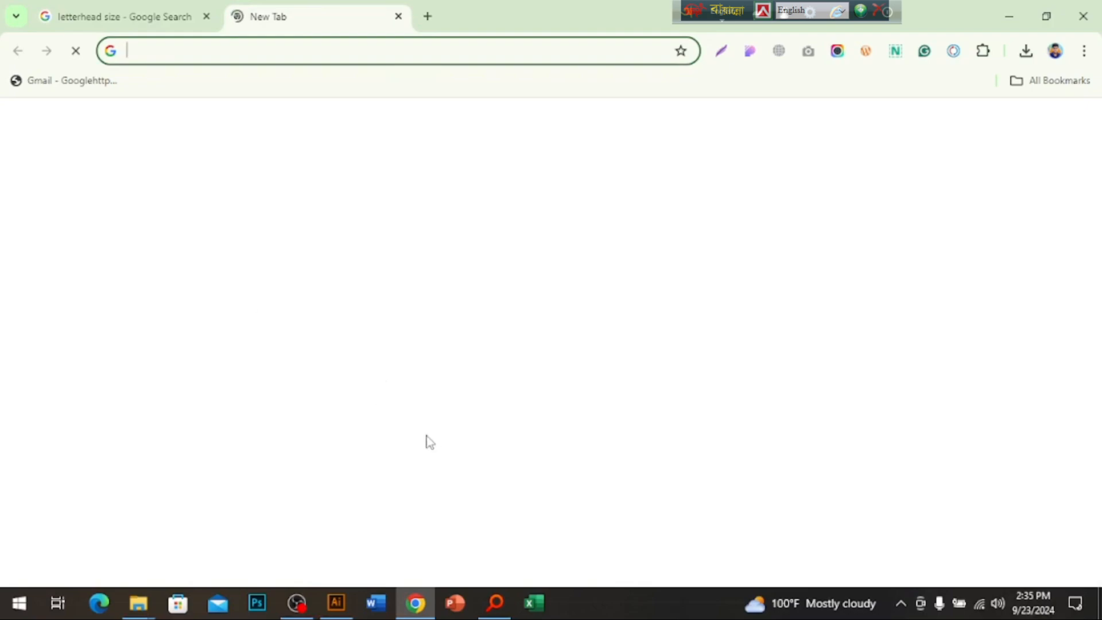
click(141, 405)
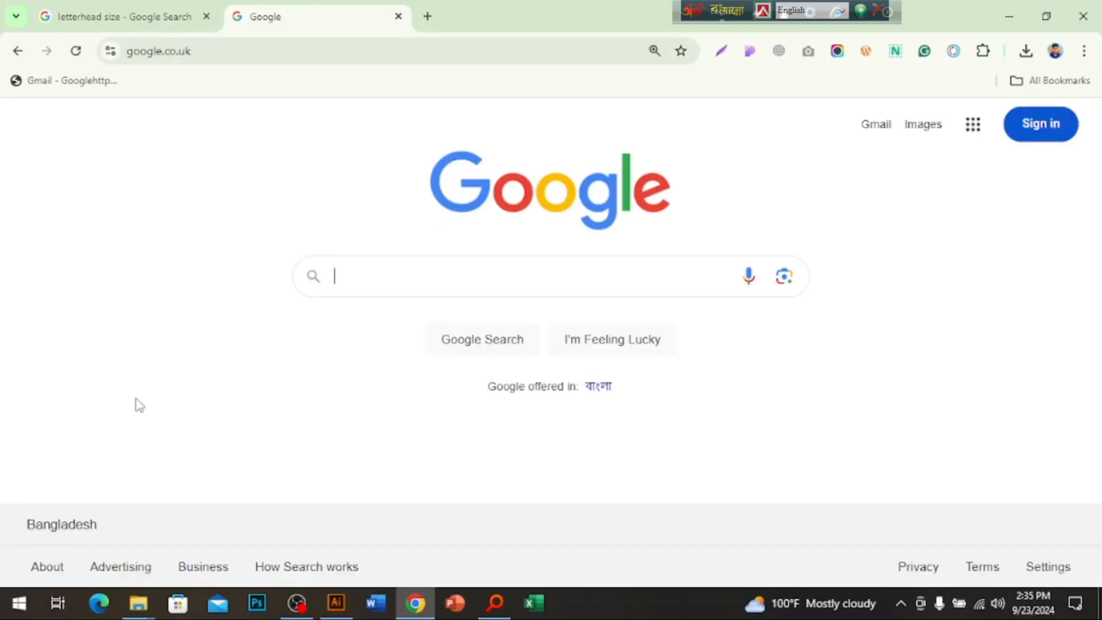
text(o)
key(BackSpace)
text(b)
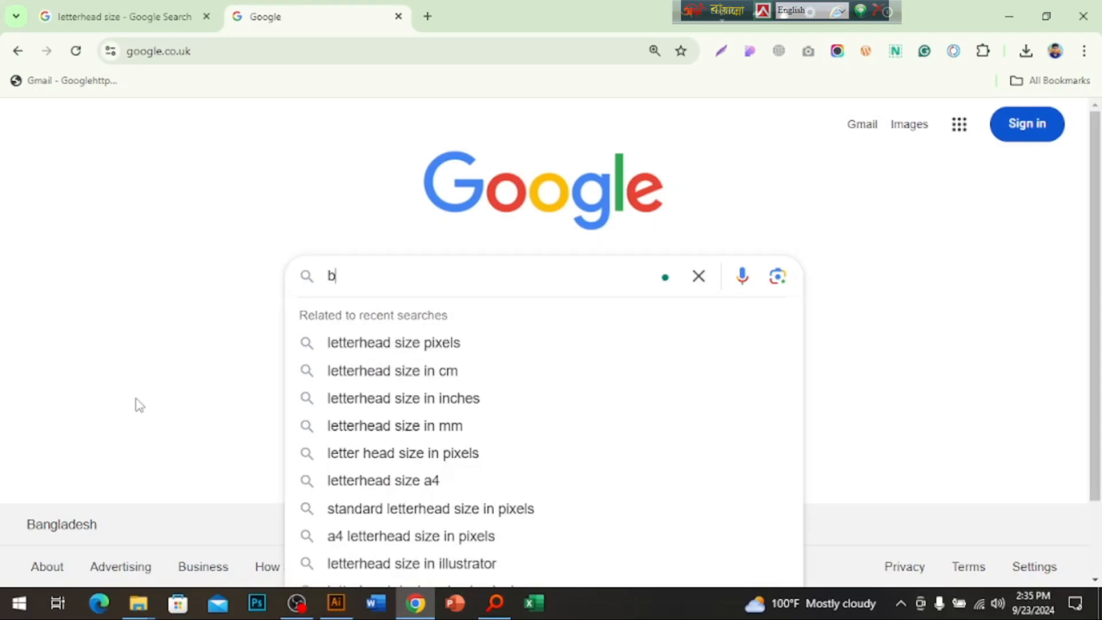
text(ook cover design)
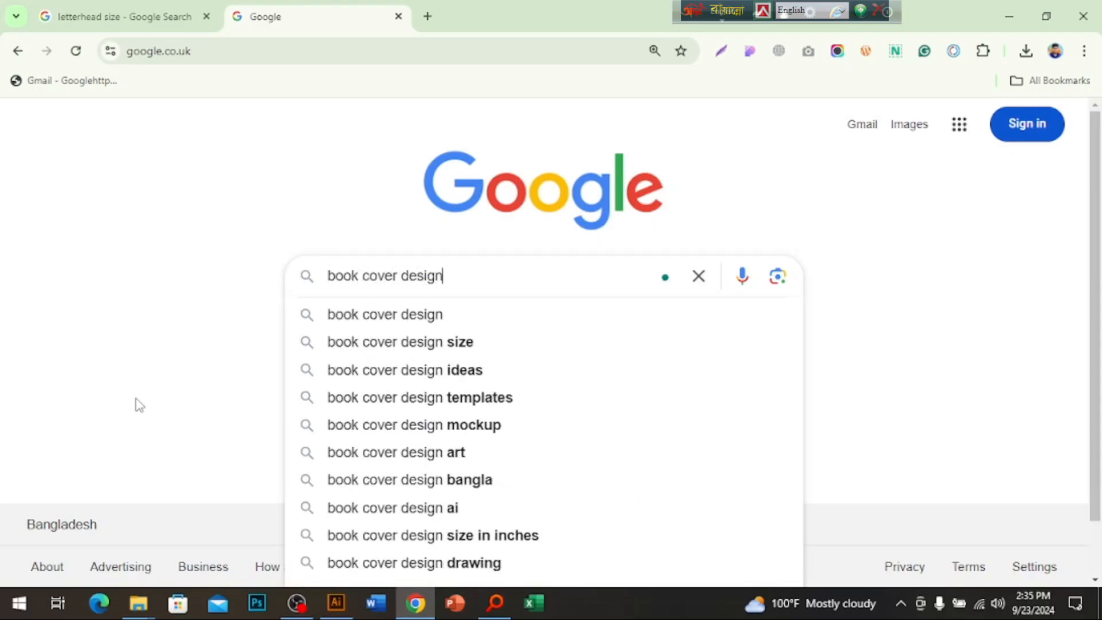
key(Return)
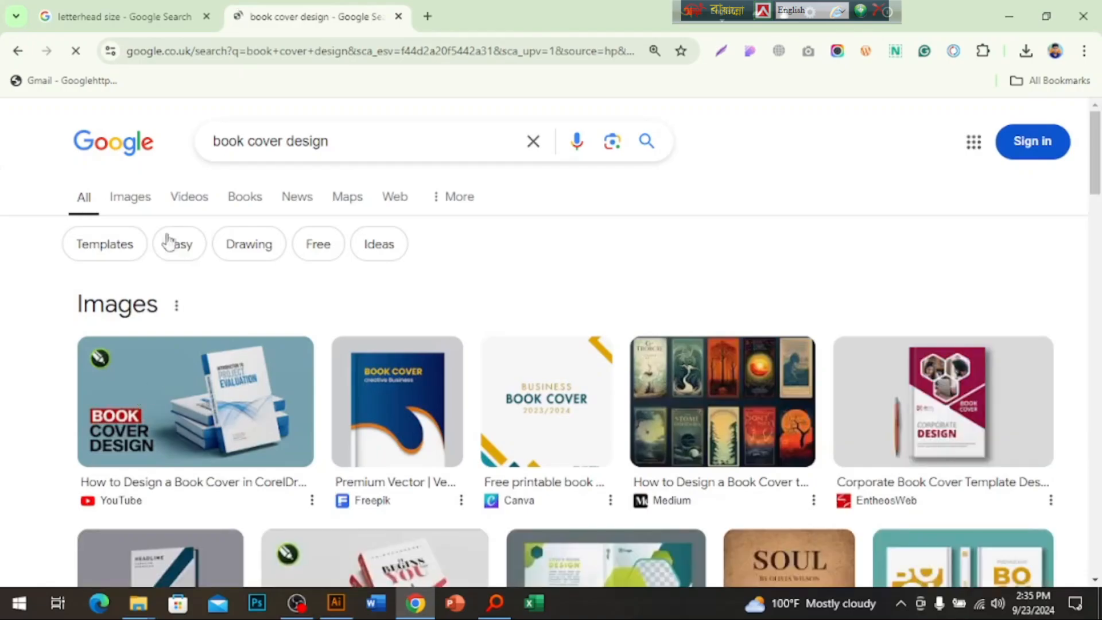
Refine the image results to 'book cover design mockup' and preview the Freepik hardcover mockup.
click(134, 202)
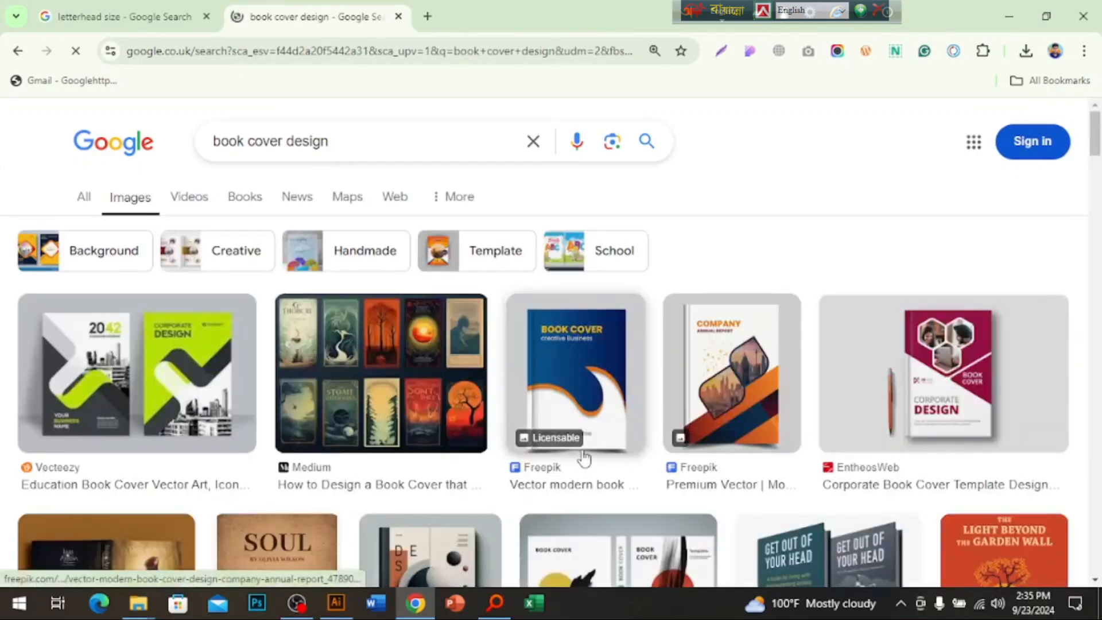
scroll(583, 458, down, 5)
scroll(712, 407, down, 10)
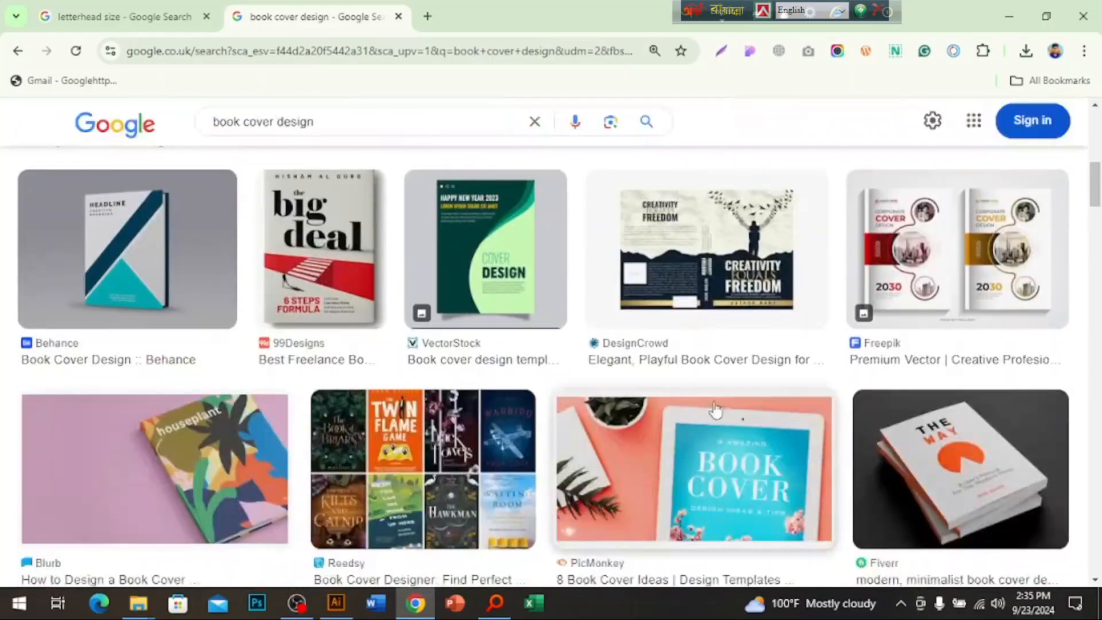
scroll(705, 407, down, 10)
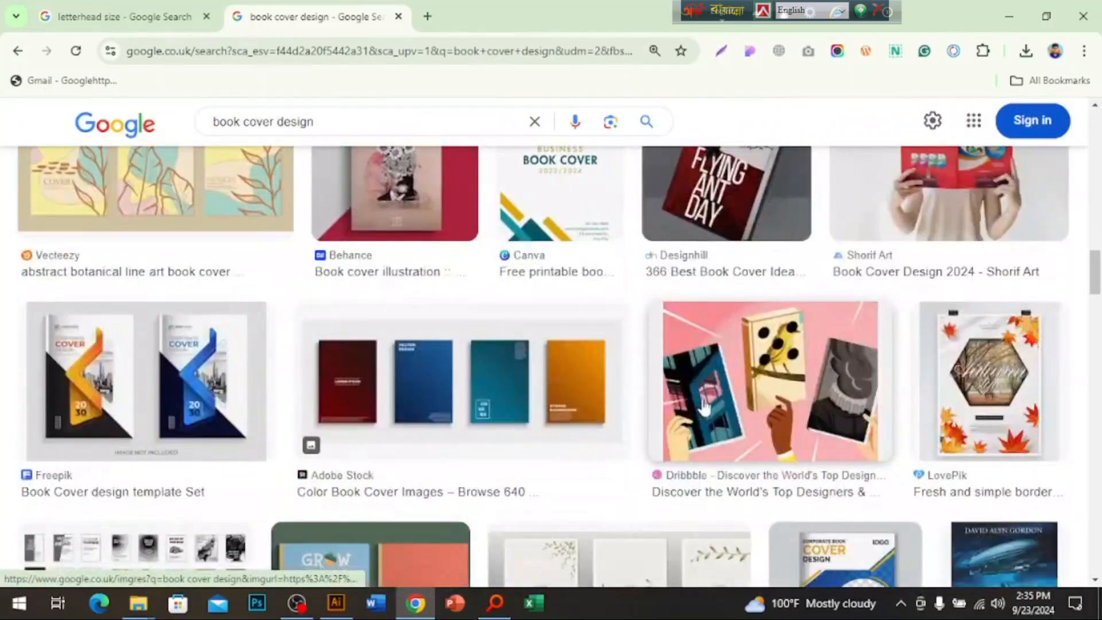
scroll(704, 406, down, 5)
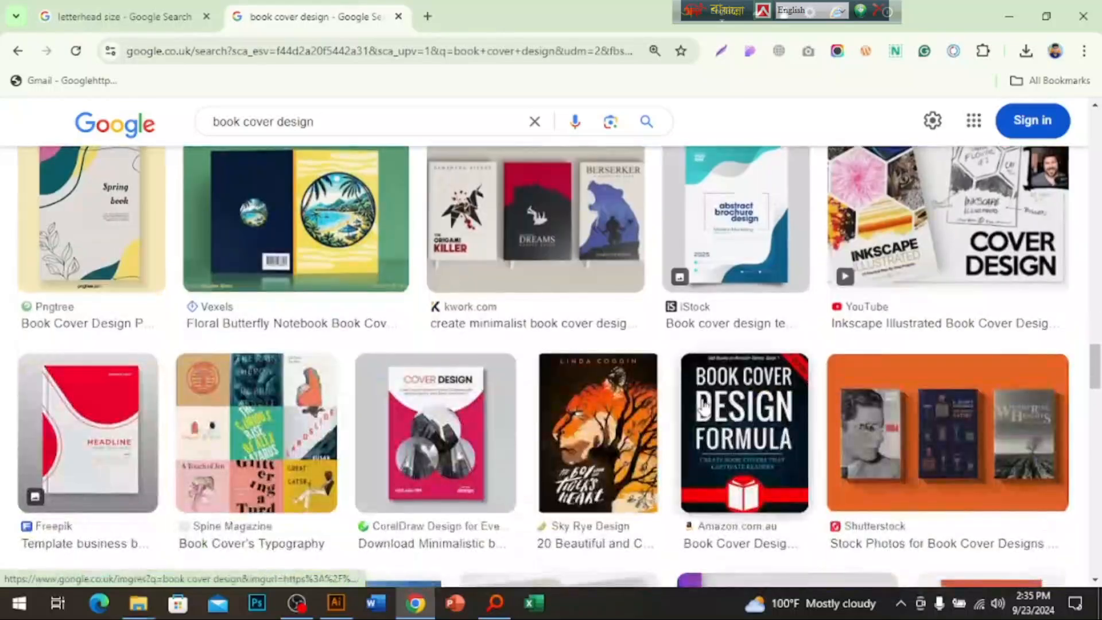
scroll(704, 405, down, 5)
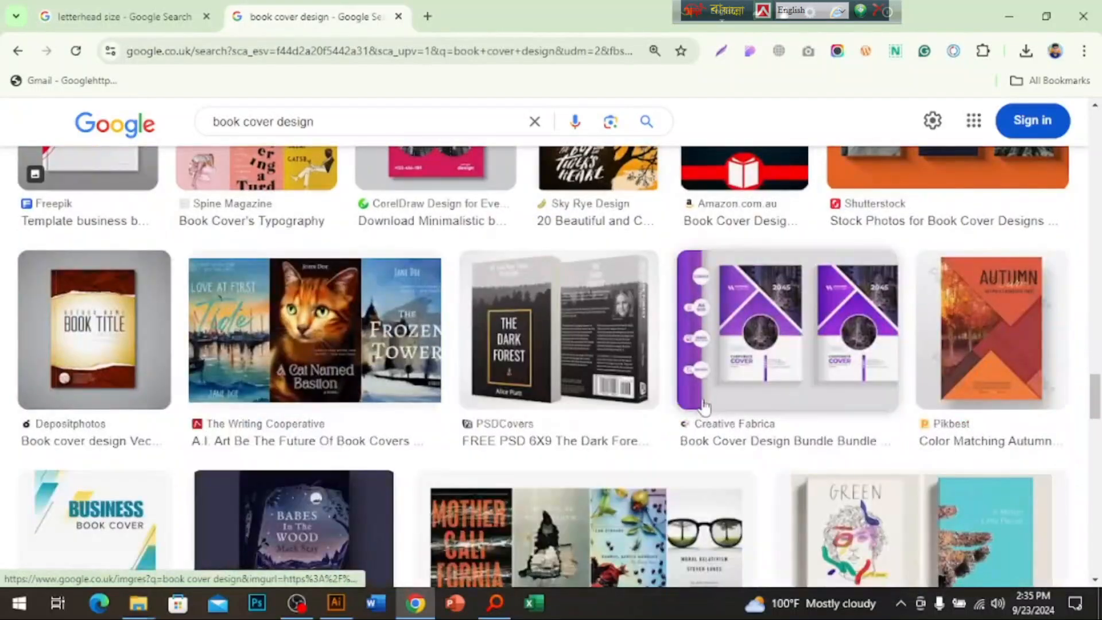
click(323, 127)
text(mockup)
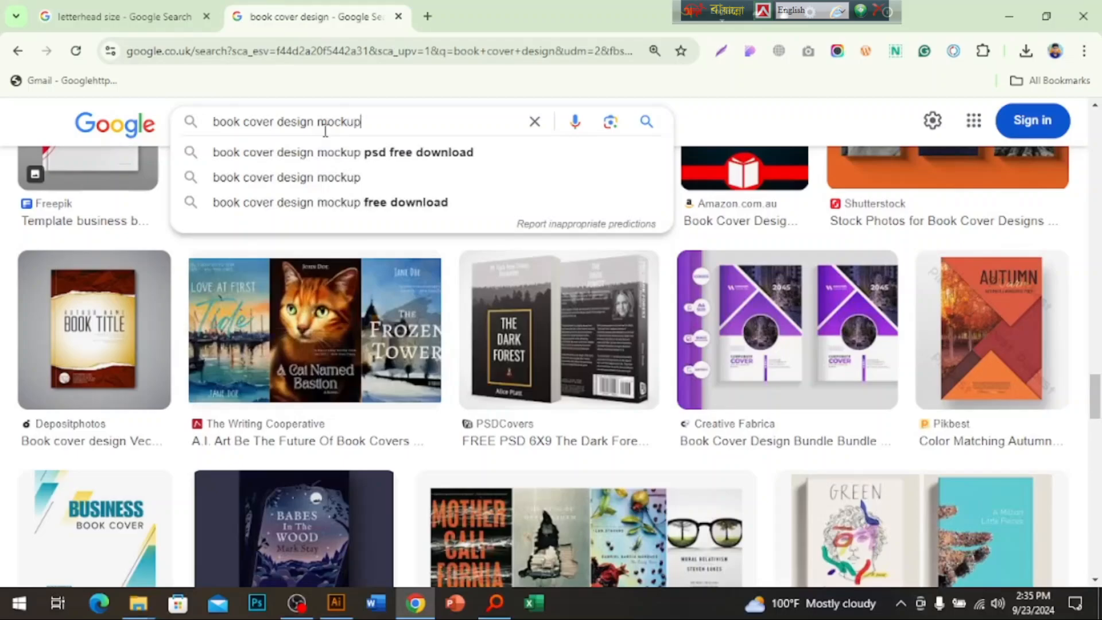
key(Return)
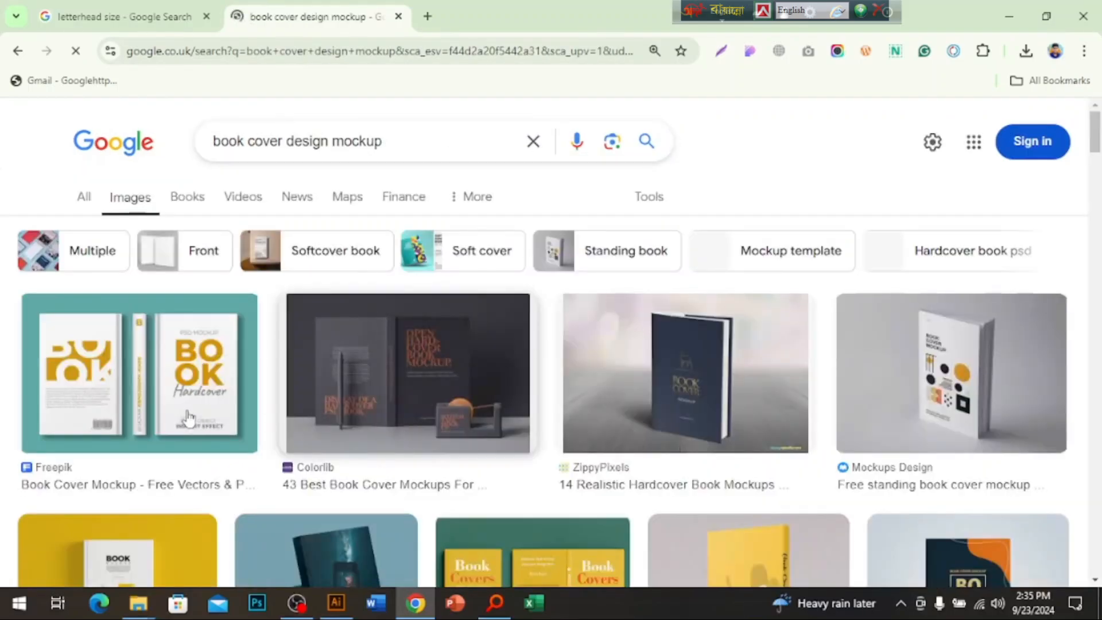
click(178, 396)
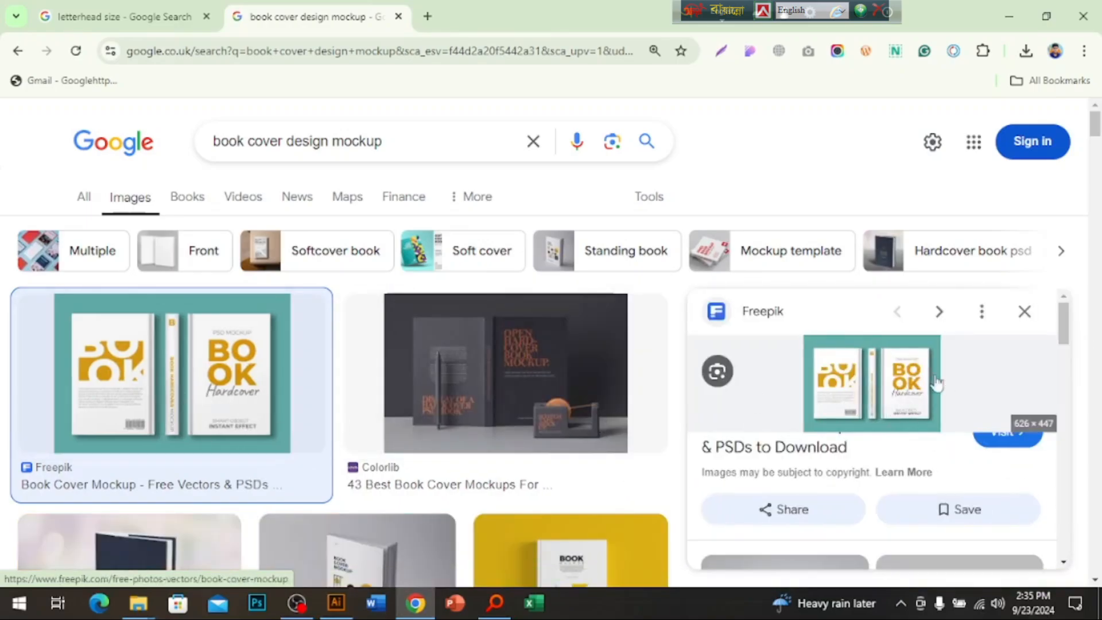
Save the mockup image to the Desktop as book-hardcover-mockup-three-views_125540-226 and open it.
right_click(876, 399)
click(736, 266)
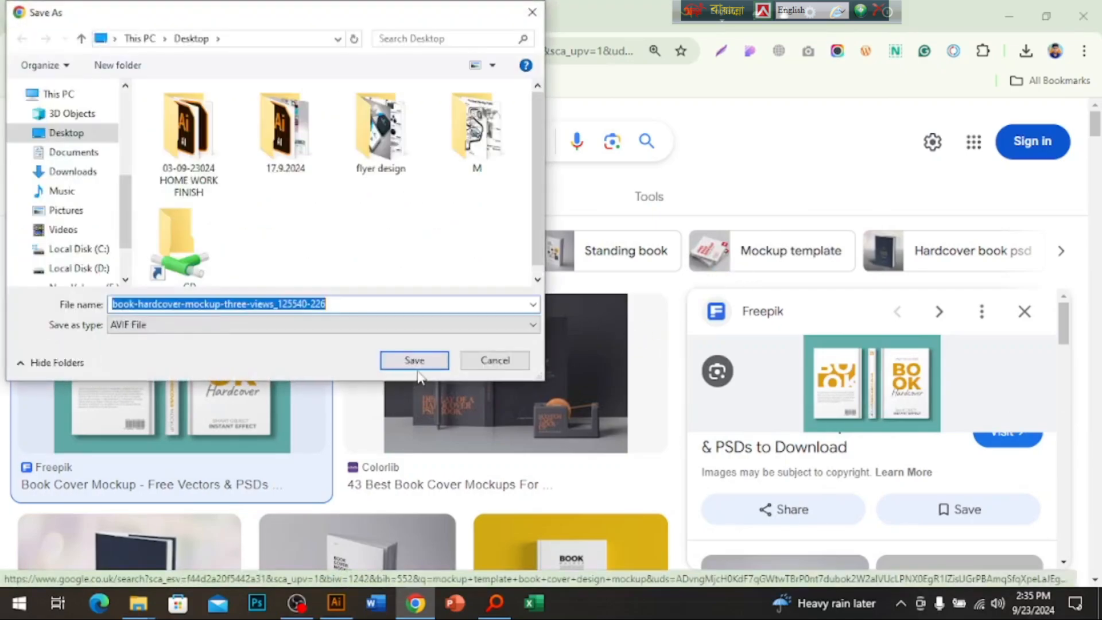
click(419, 362)
key(super+d)
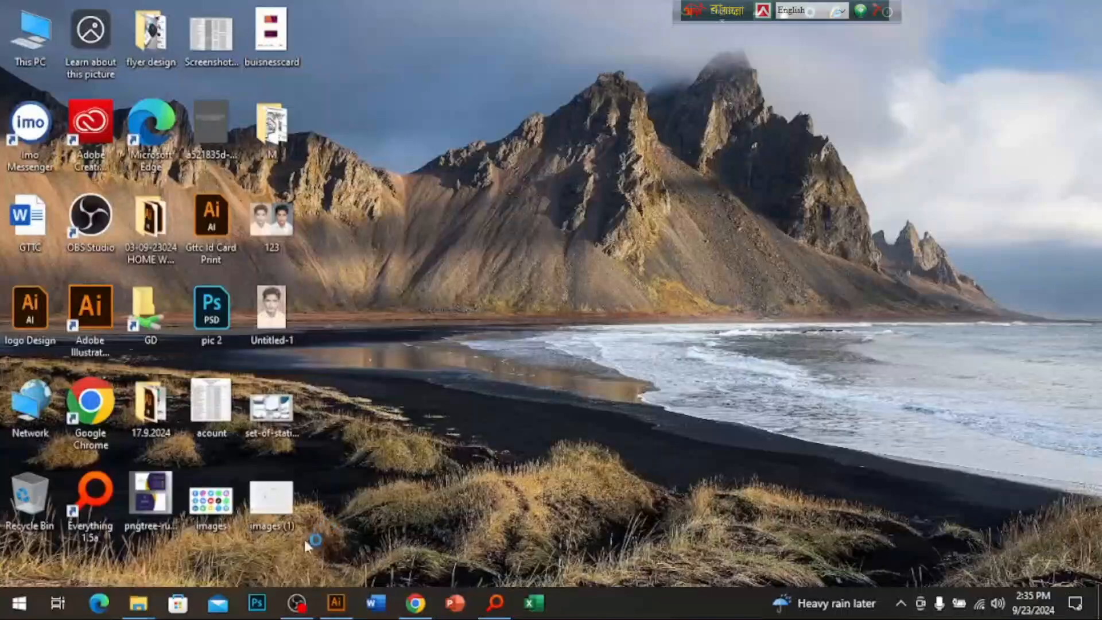
click(338, 37)
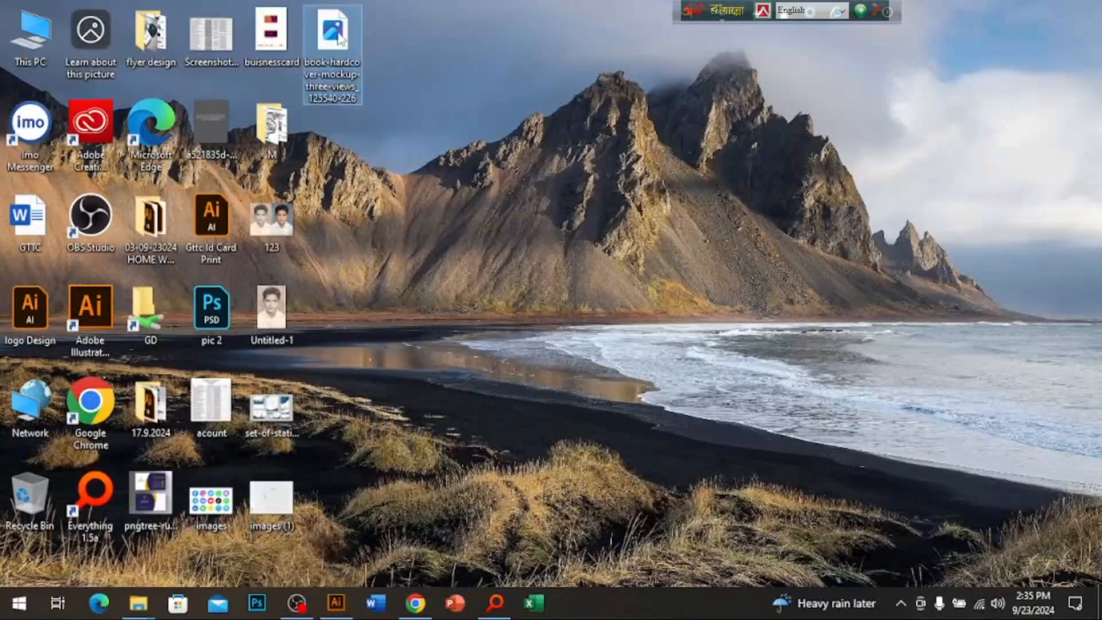
double_click(341, 39)
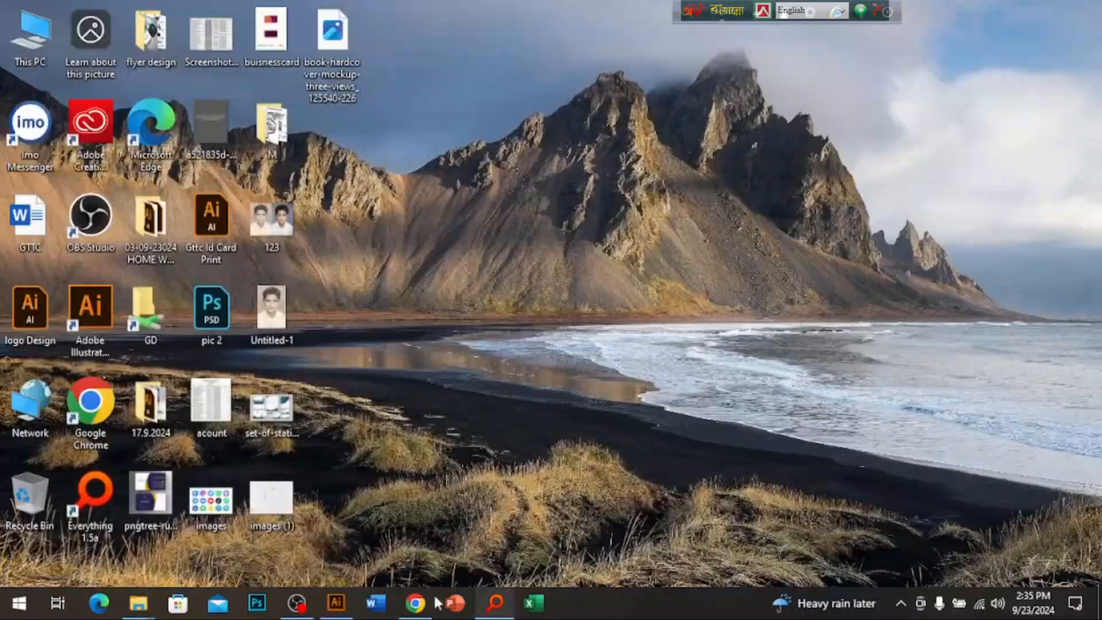
Open the Behance free book mockup image result in a new tab.
click(416, 603)
scroll(962, 438, down, 5)
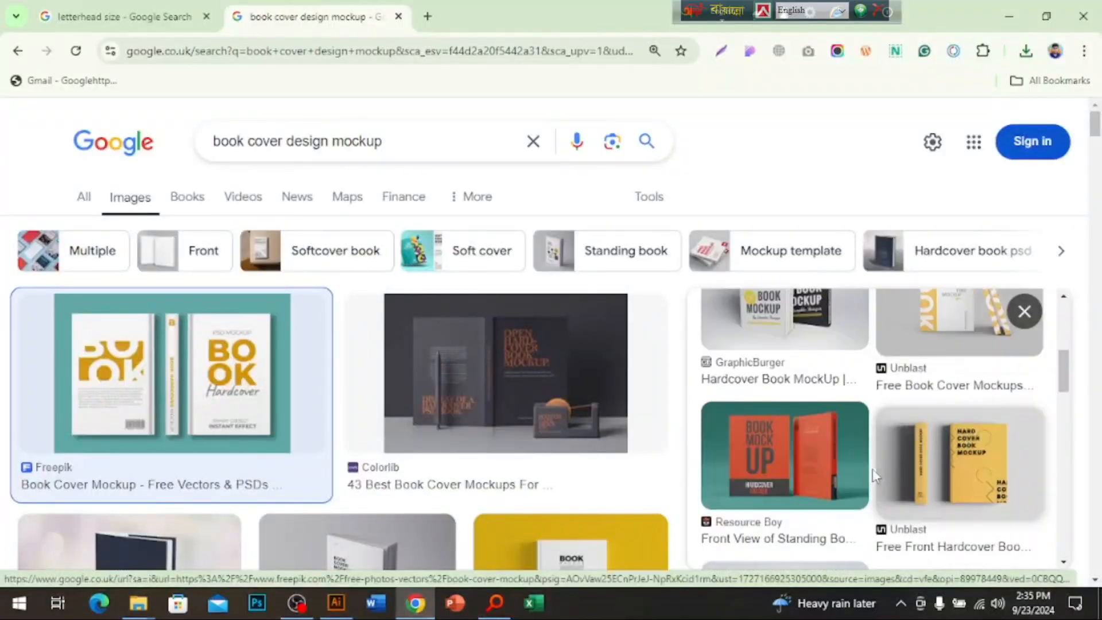
scroll(662, 411, down, 8)
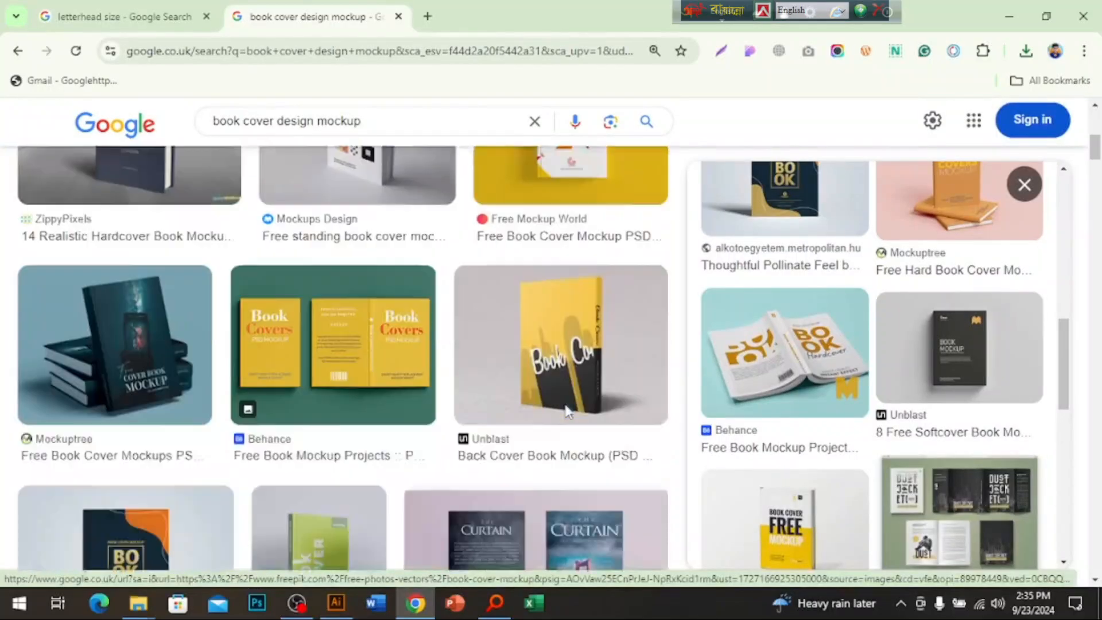
scroll(565, 412, down, 3)
click(784, 362)
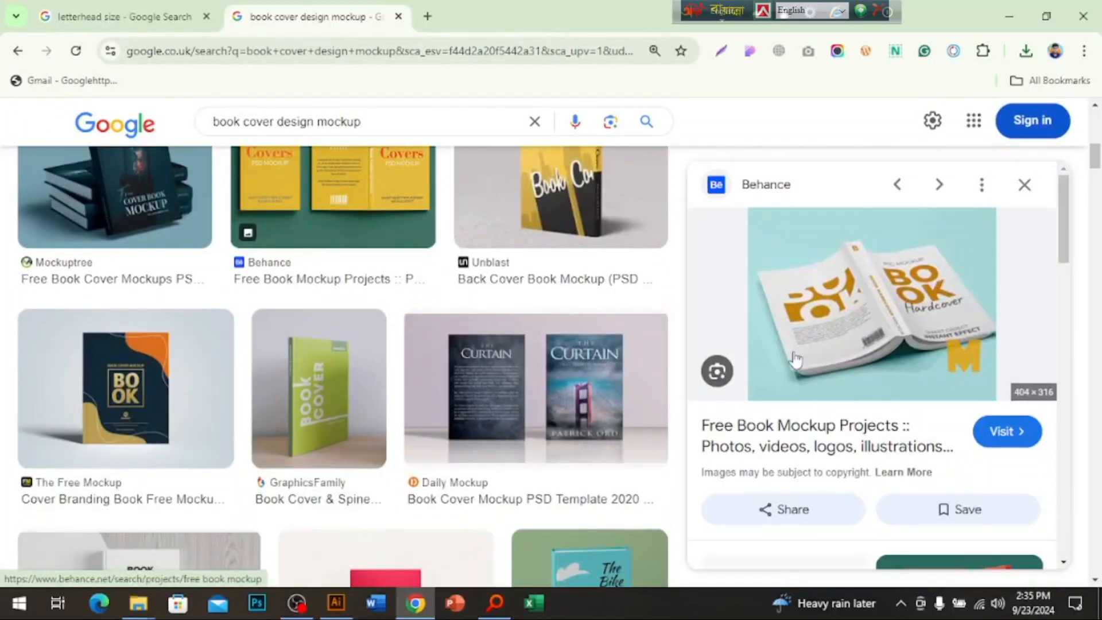
click(877, 339)
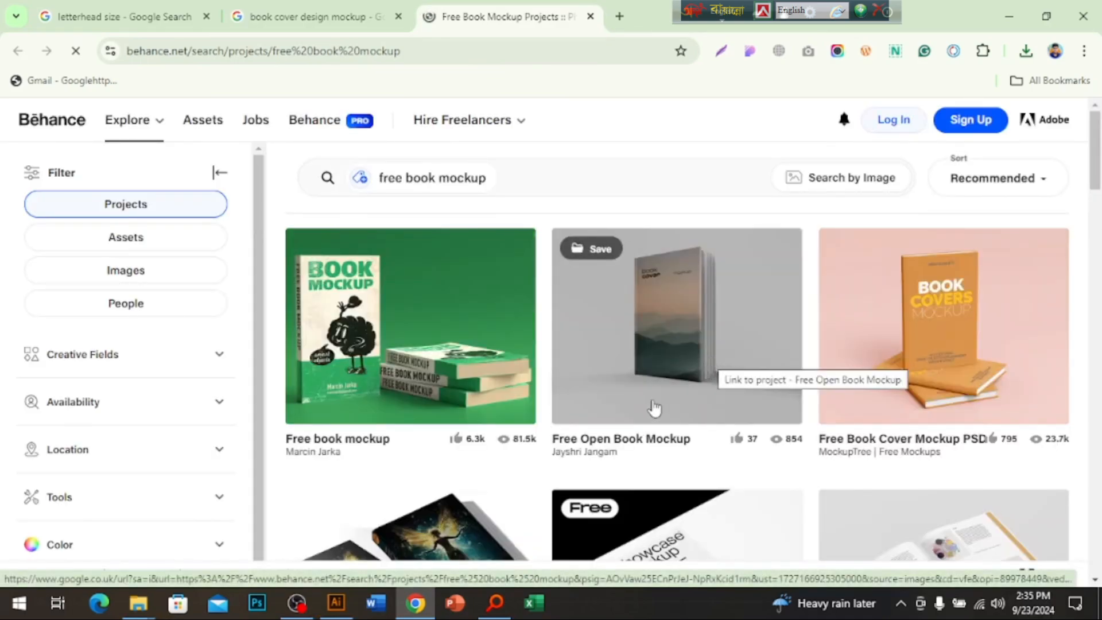
Open the 'Free Book Front Back Mockup' project and dismiss the sign-in prompt.
scroll(666, 410, down, 5)
scroll(718, 418, up, 2)
scroll(781, 401, down, 7)
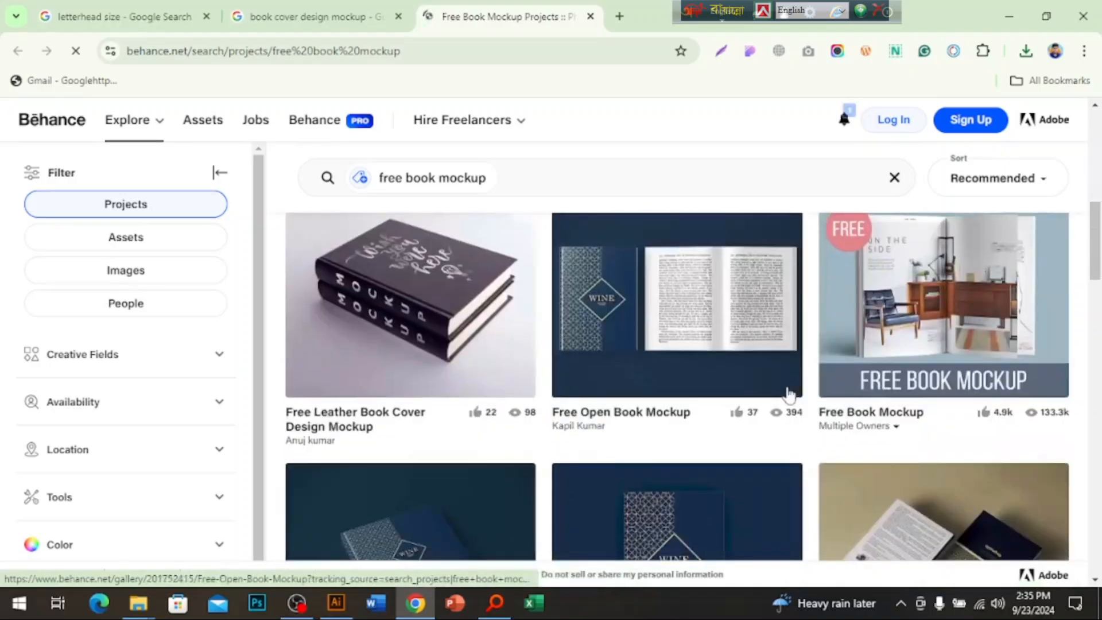
scroll(789, 395, down, 11)
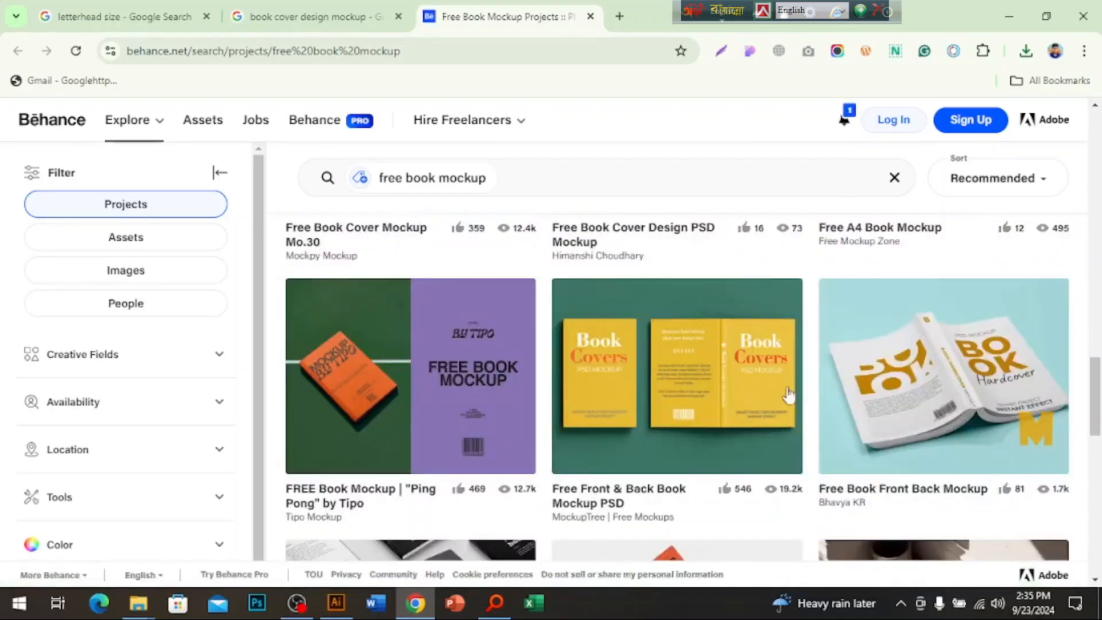
click(943, 382)
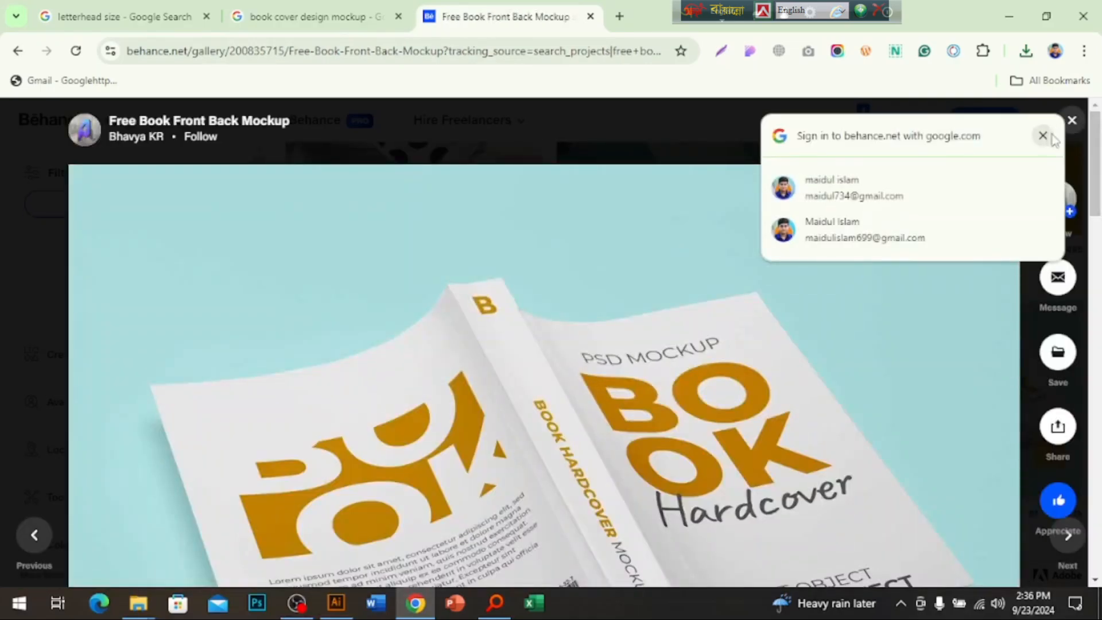
click(1043, 136)
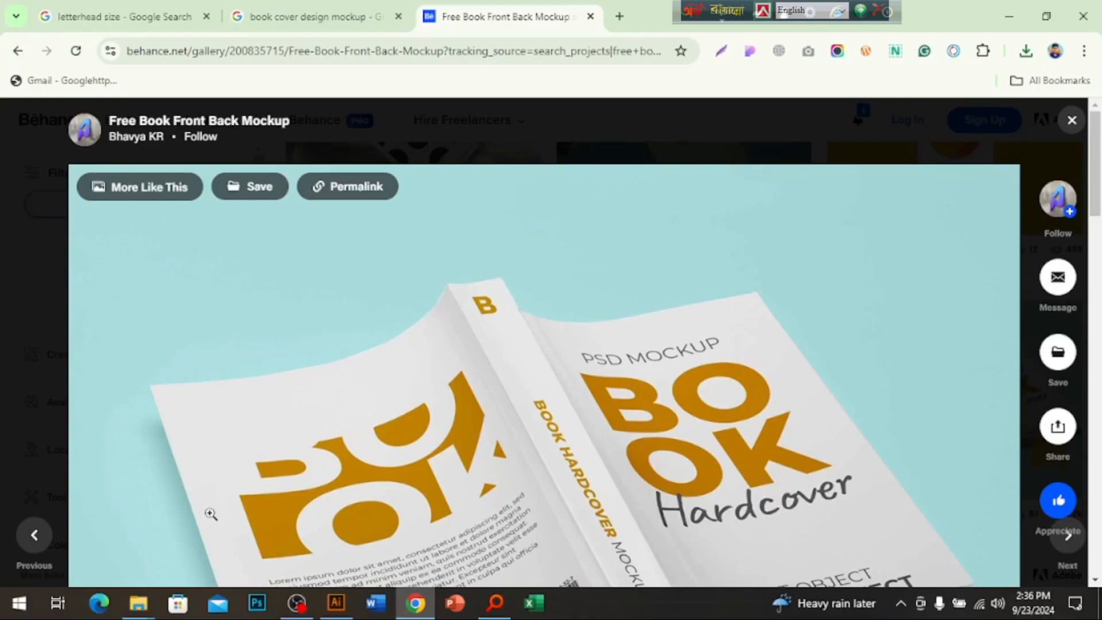
scroll(559, 474, down, 3)
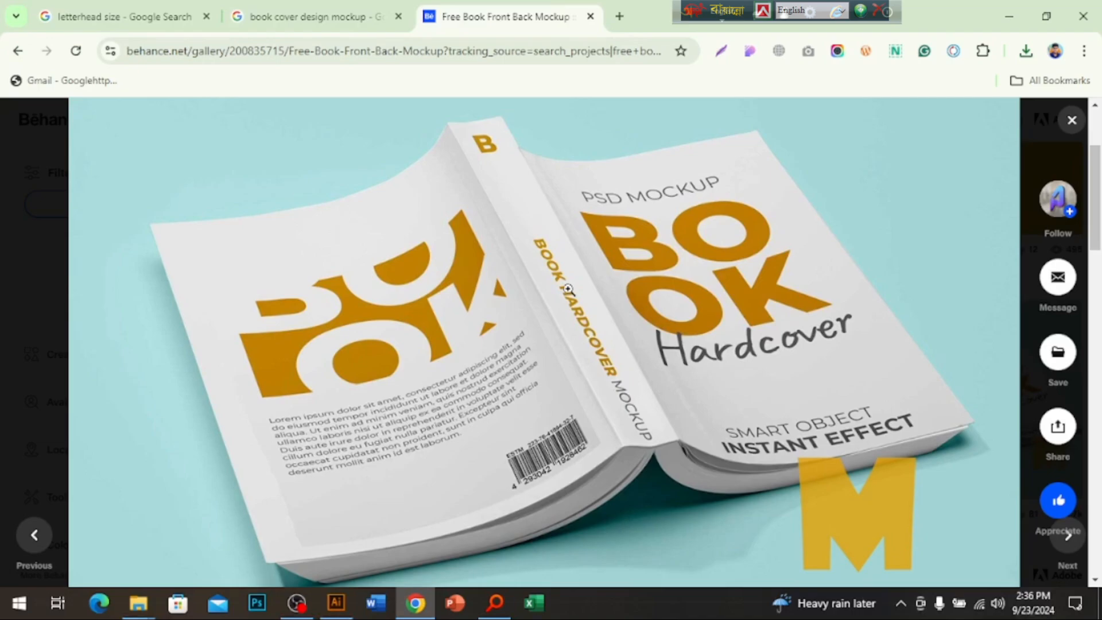
mouse_move(320, 615)
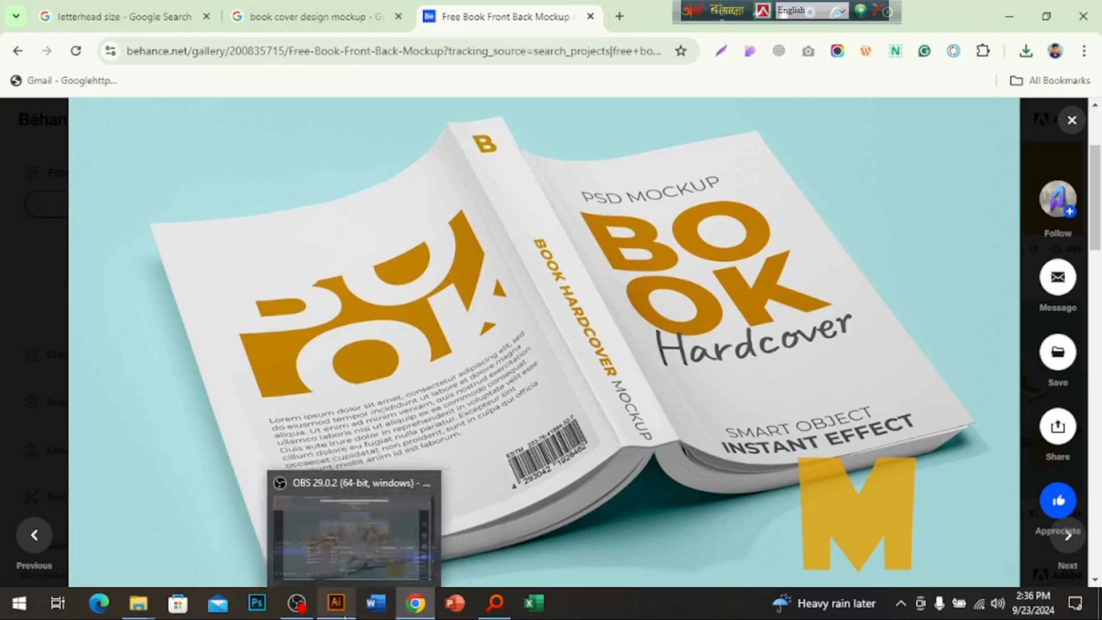
Back in Illustrator, draw a new artboard around the whole cover spread.
click(336, 613)
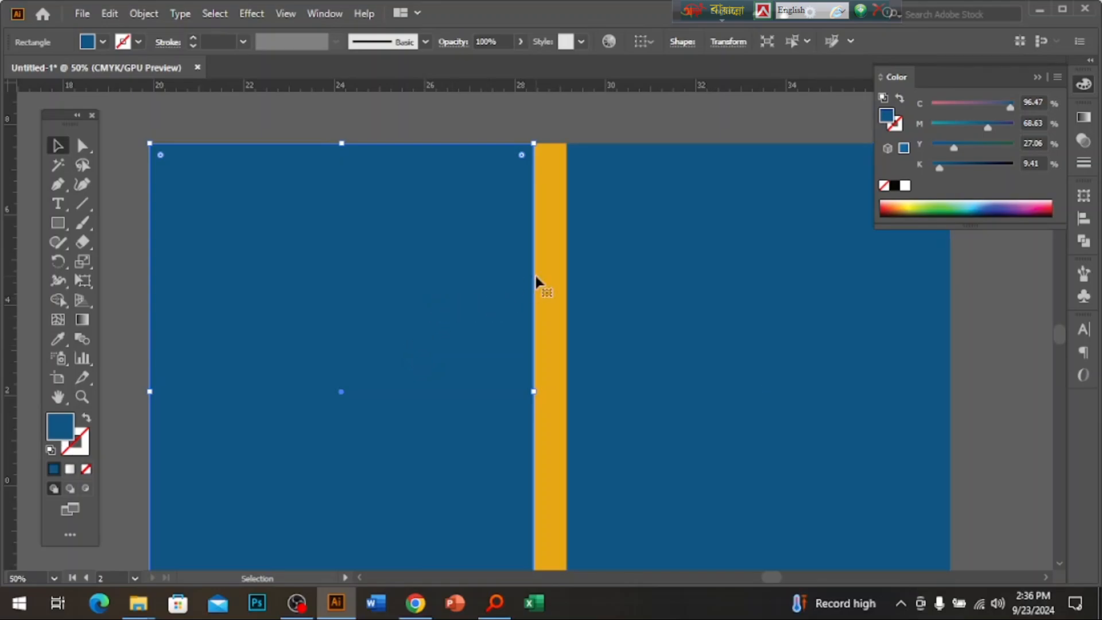
click(550, 280)
click(694, 330)
click(352, 361)
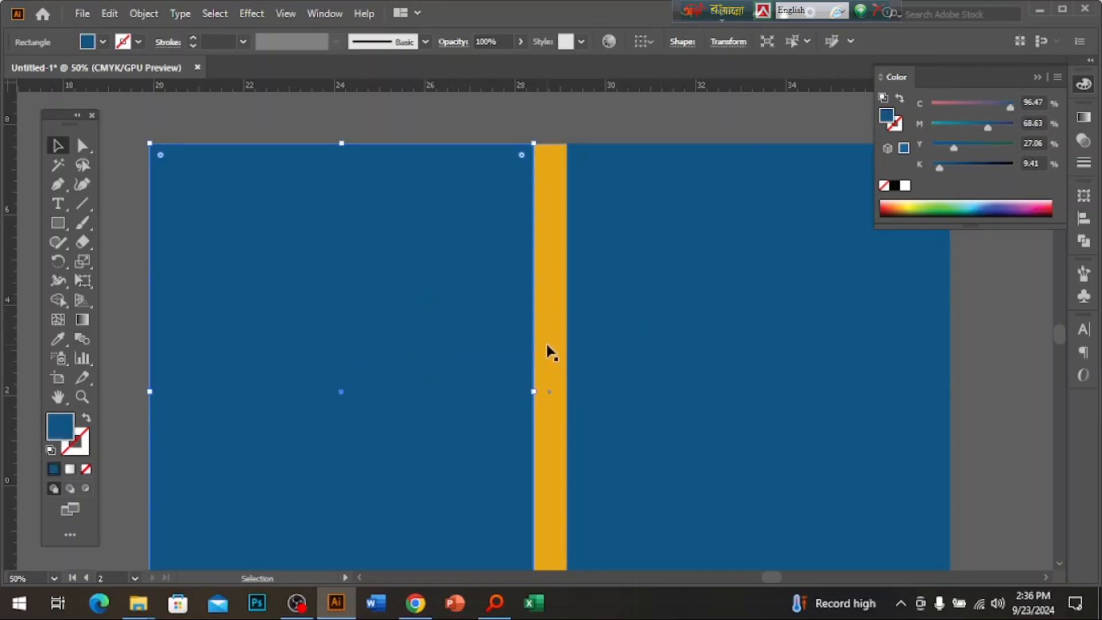
key(ctrl+minus)
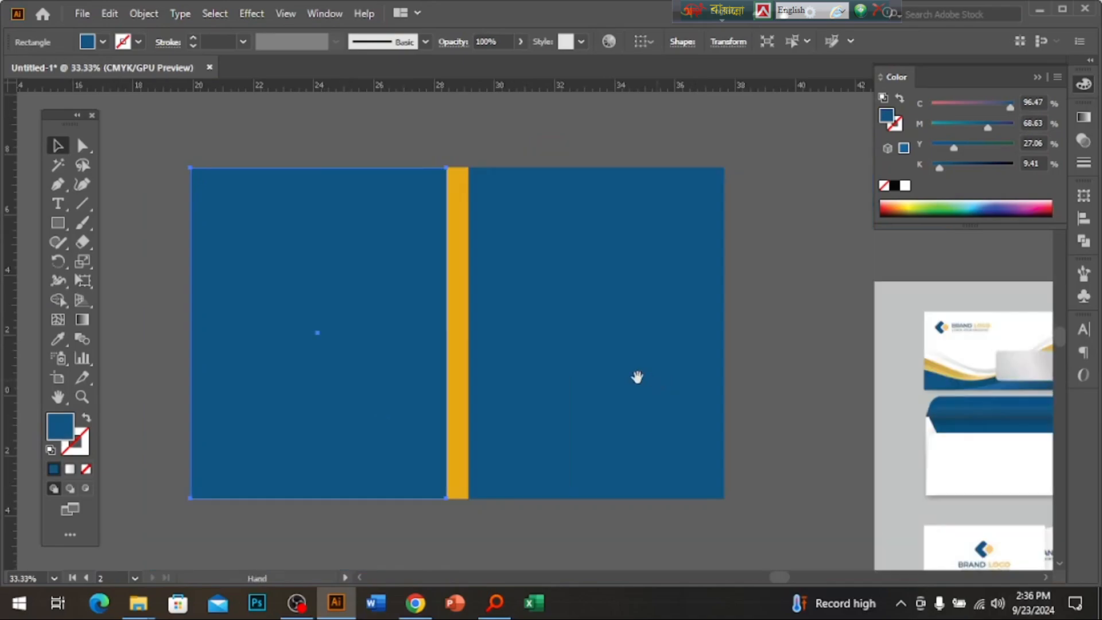
click(636, 362)
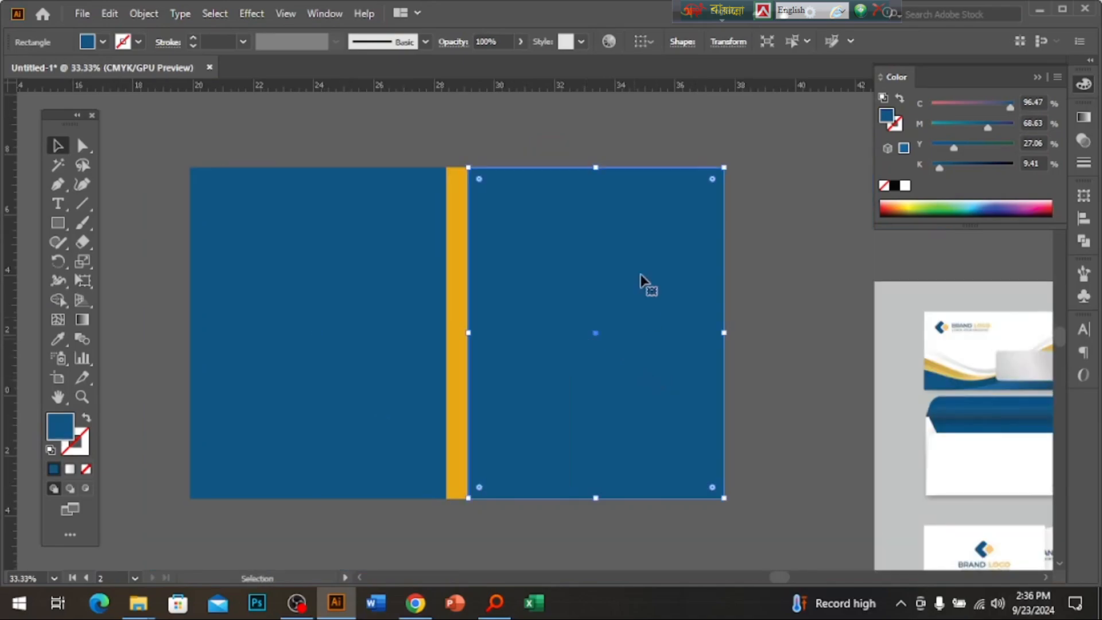
click(145, 13)
click(791, 465)
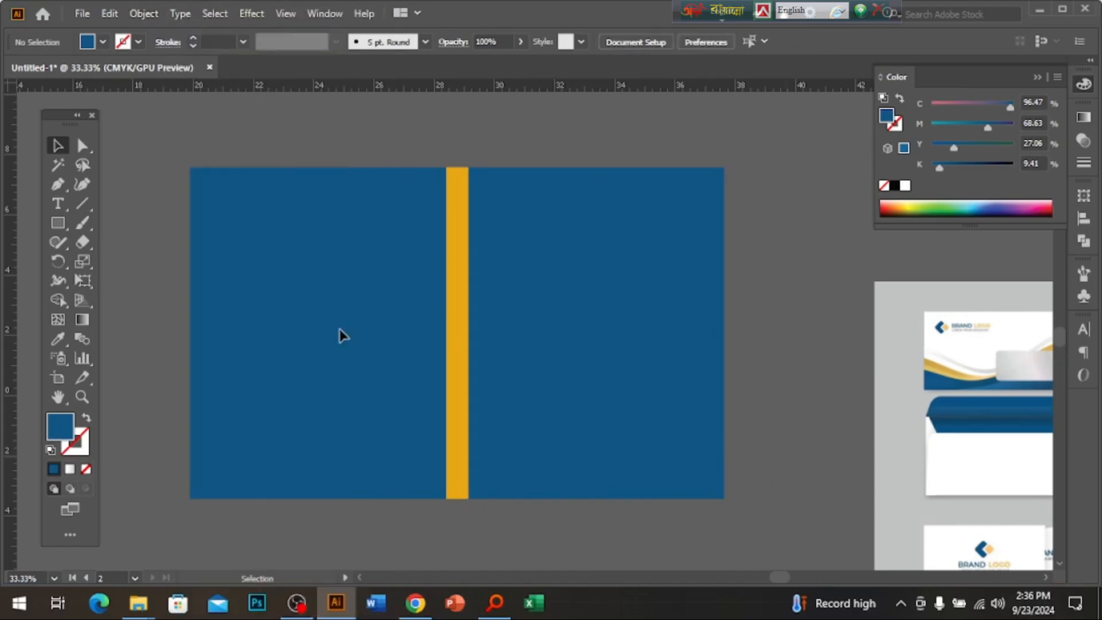
click(58, 379)
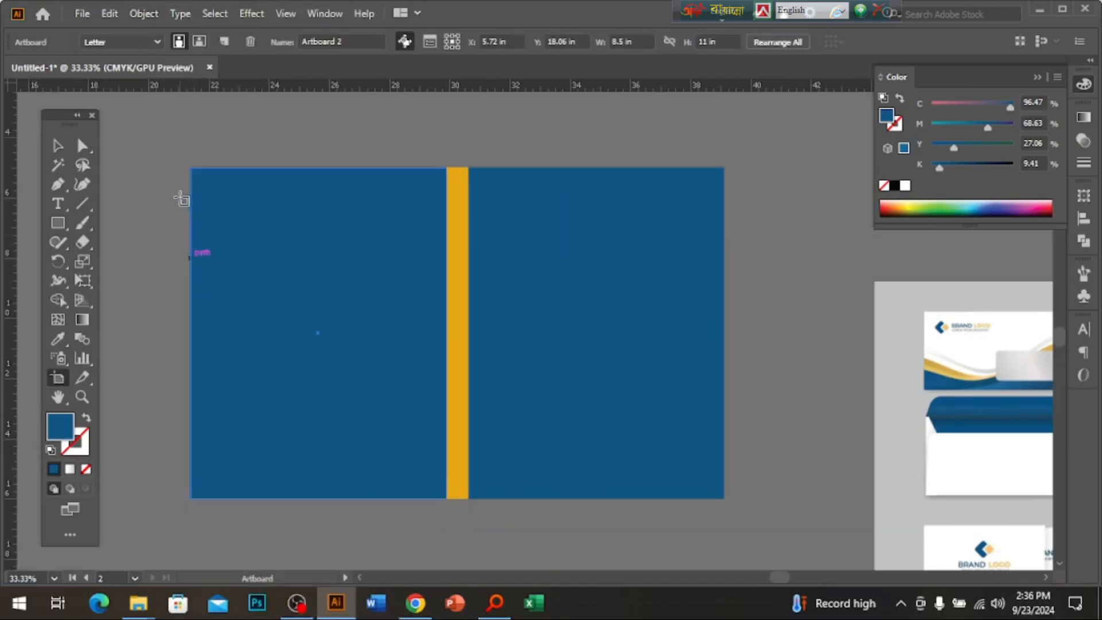
mouse_move(189, 168)
mouse_down()
mouse_move(682, 450)
mouse_move(729, 505)
mouse_move(729, 495)
mouse_up()
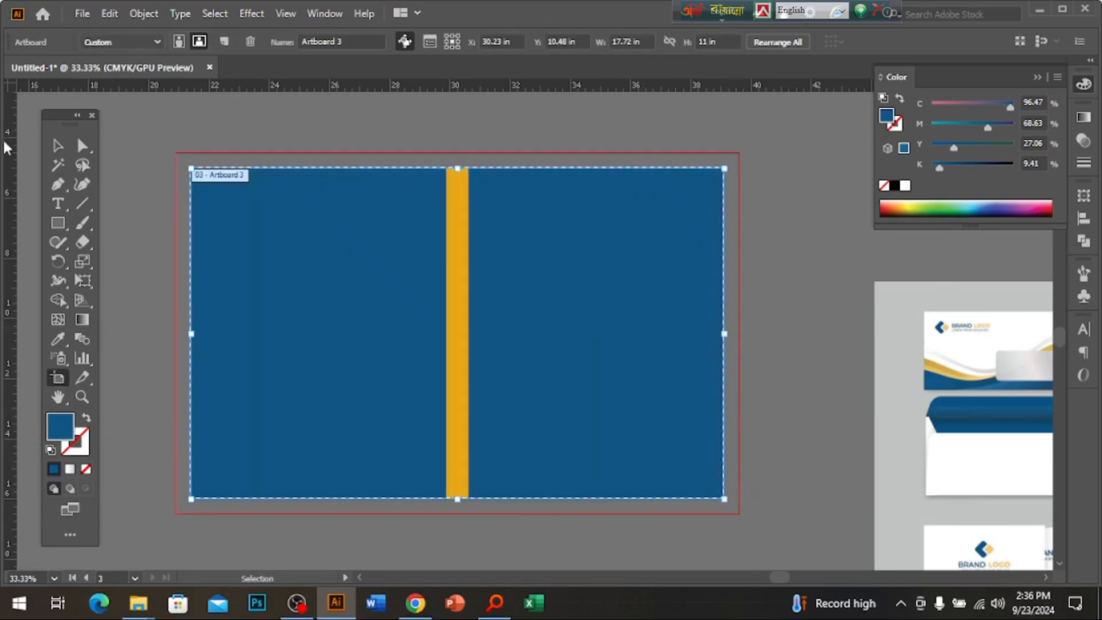
key(Escape)
Offset the right blue panel by -0.5 in and make the inset a guide.
click(598, 288)
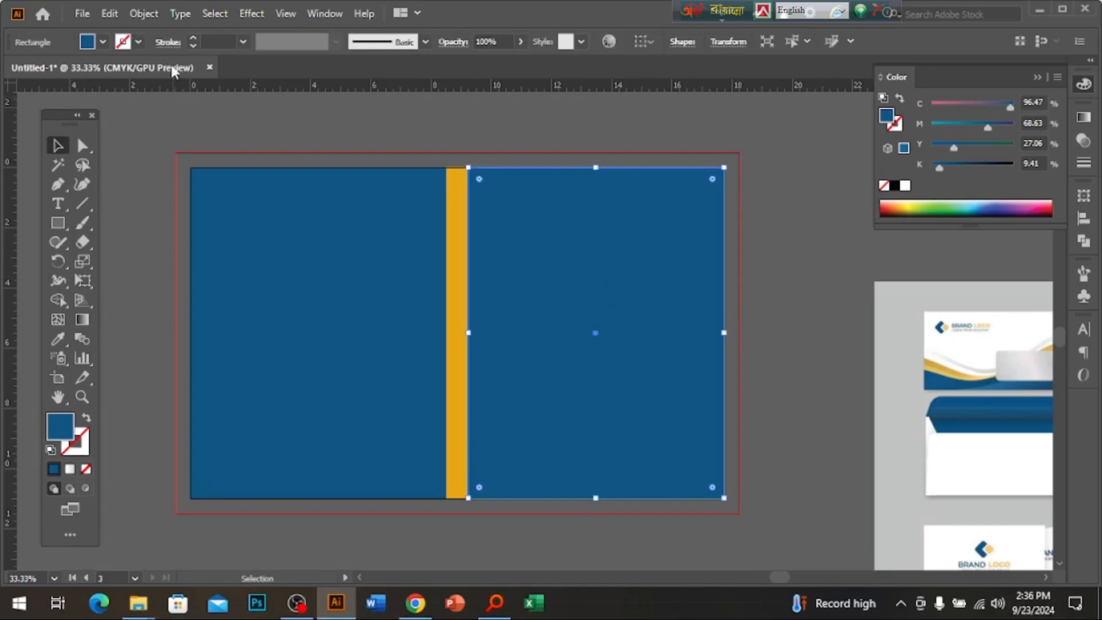
click(143, 13)
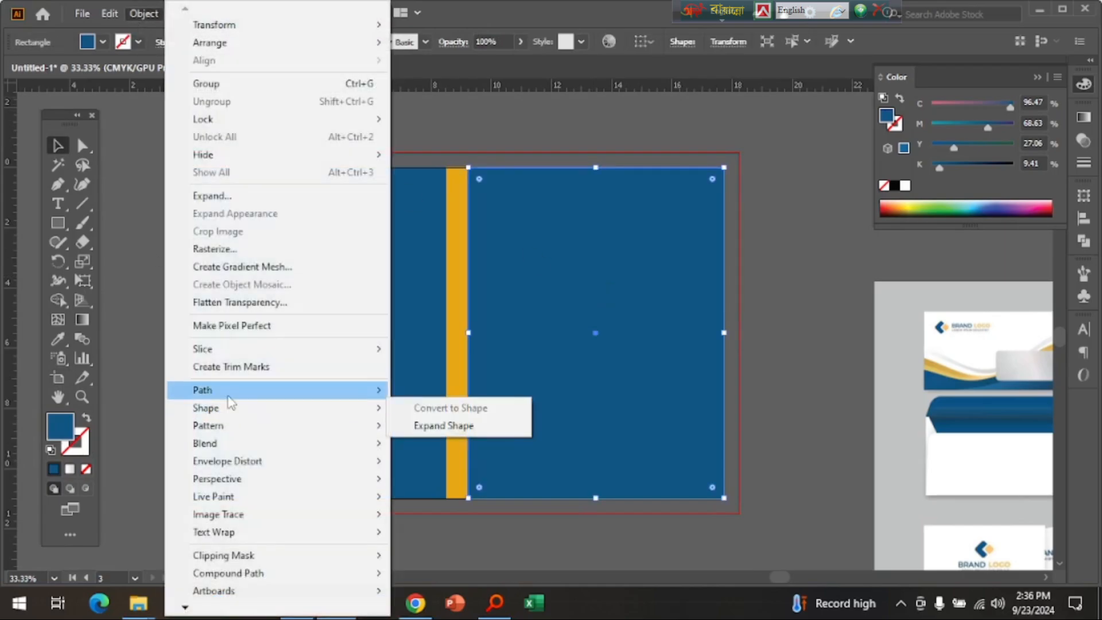
mouse_move(227, 391)
click(440, 450)
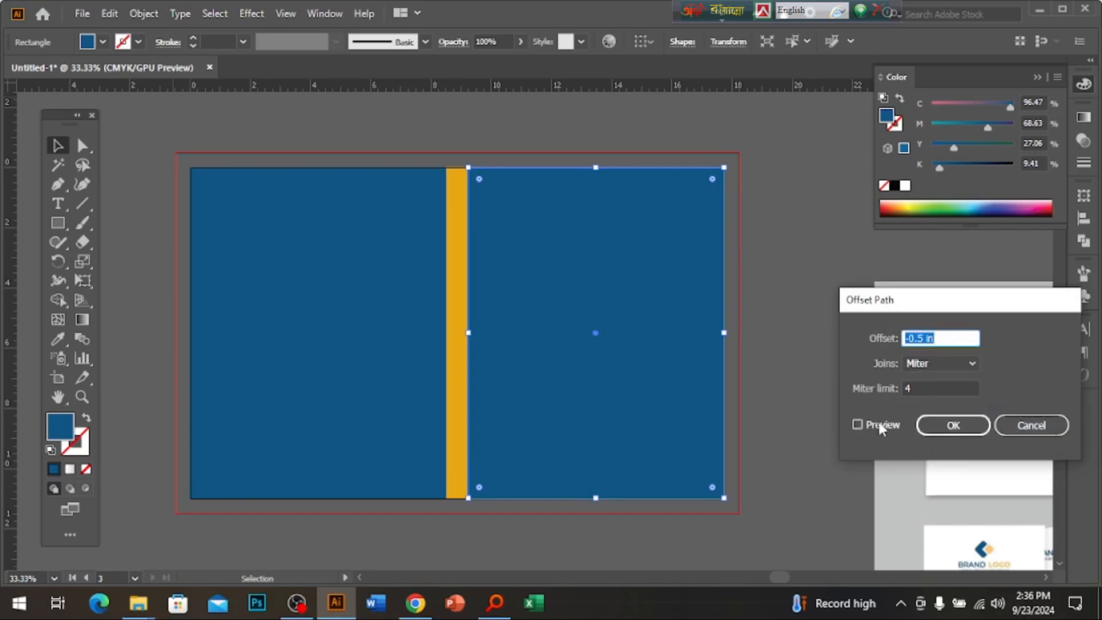
click(882, 426)
click(964, 424)
right_click(644, 292)
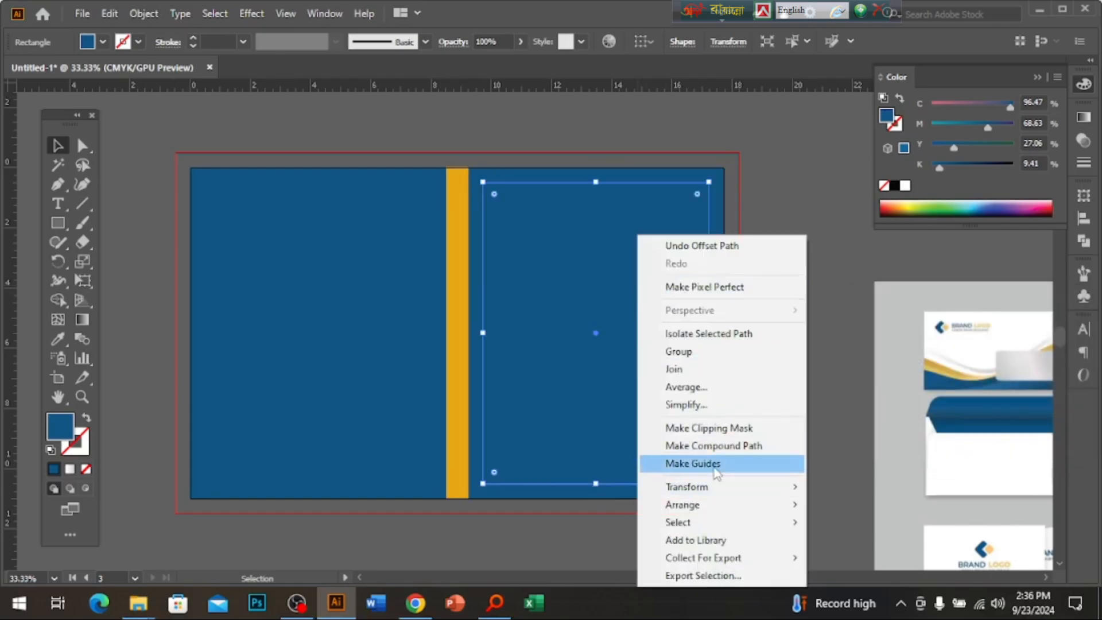
click(678, 459)
Offset the left blue panel by -0.5 in and make the inset a guide.
click(295, 270)
click(143, 13)
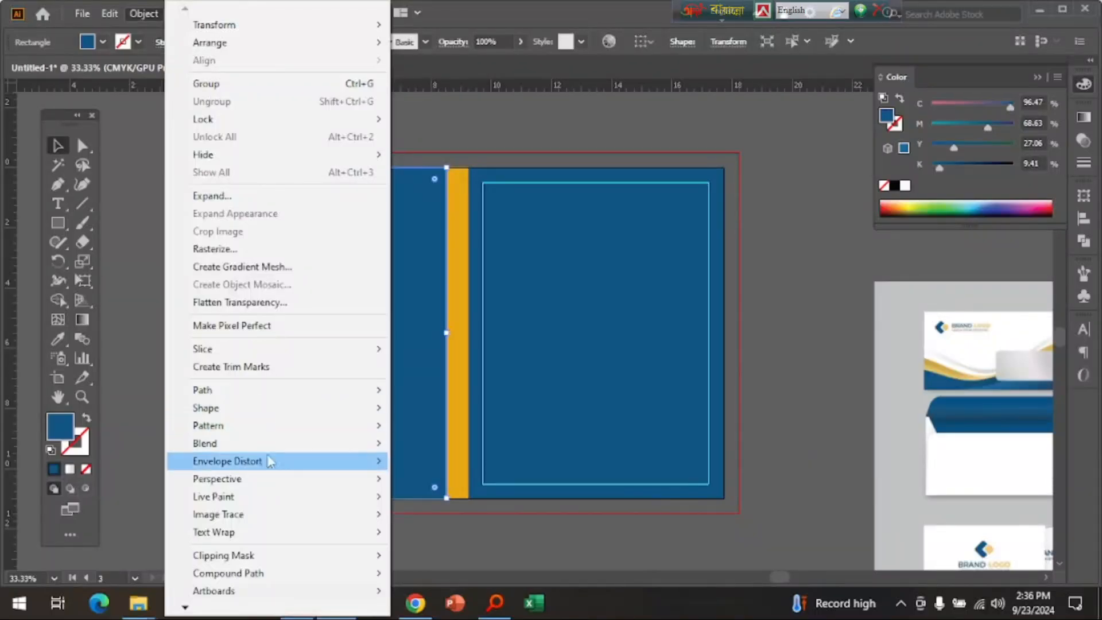
mouse_move(278, 391)
click(441, 449)
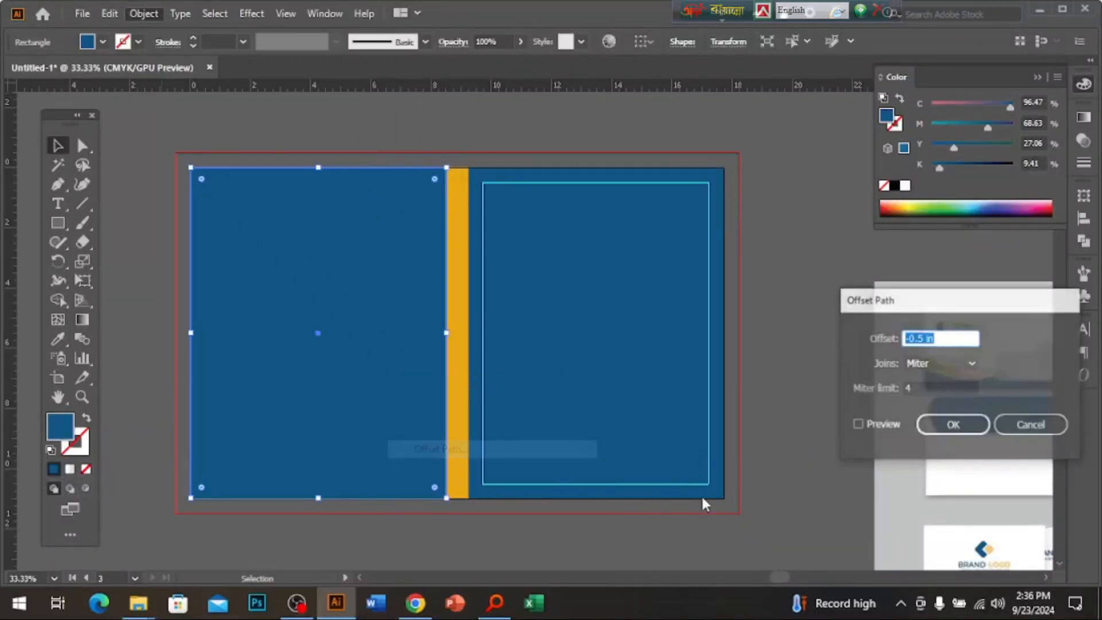
click(945, 424)
right_click(308, 233)
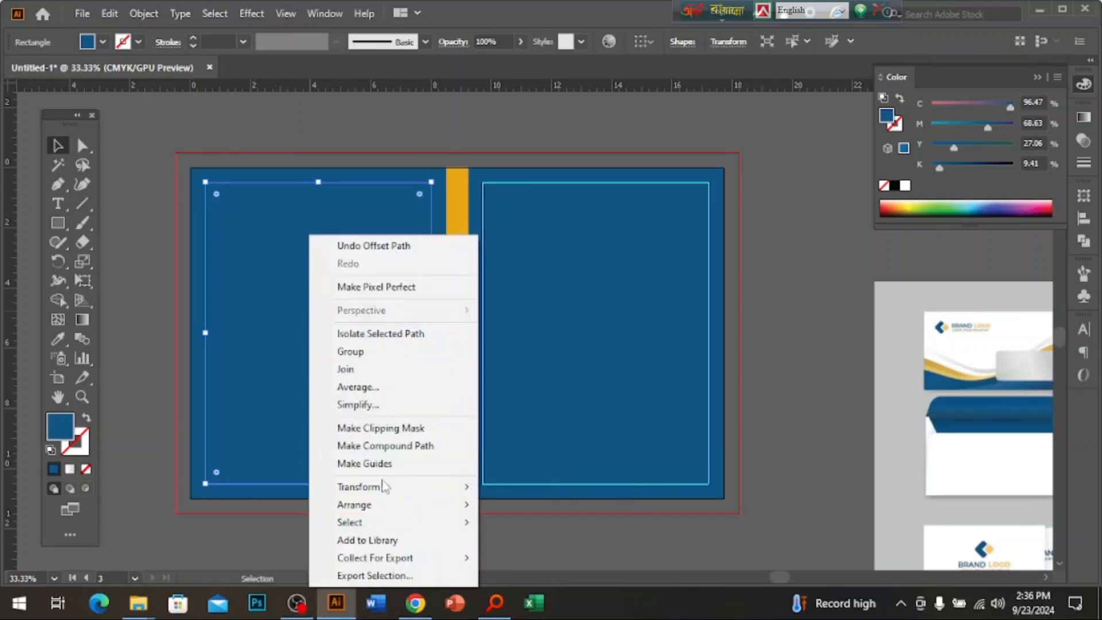
click(379, 460)
Convert both blue cover panels themselves into guides.
click(591, 260)
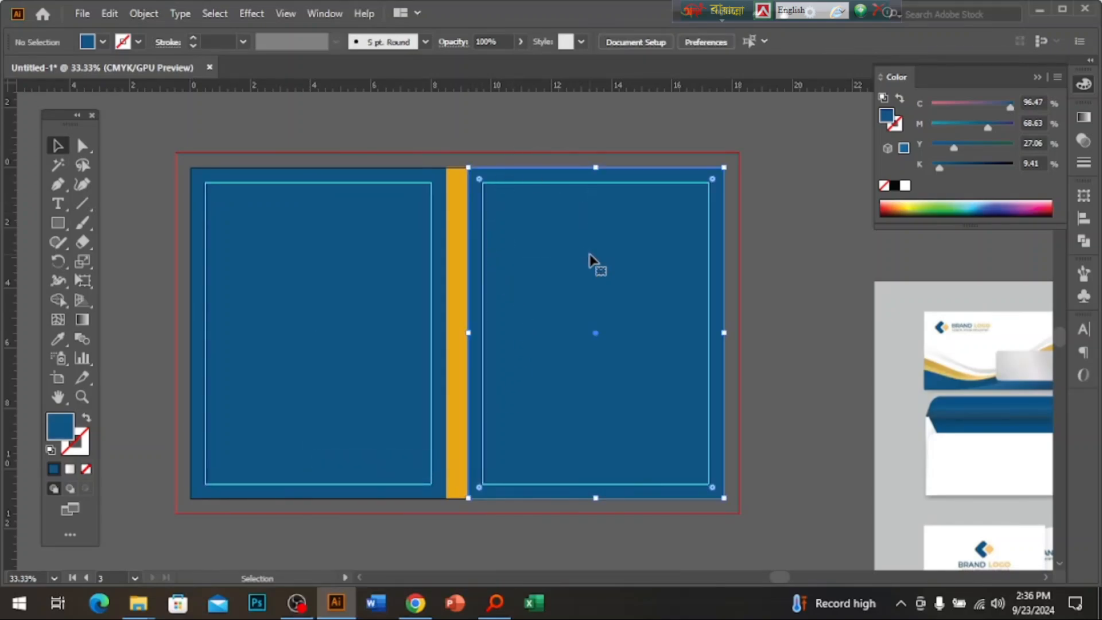
shift+click(370, 267)
right_click(370, 267)
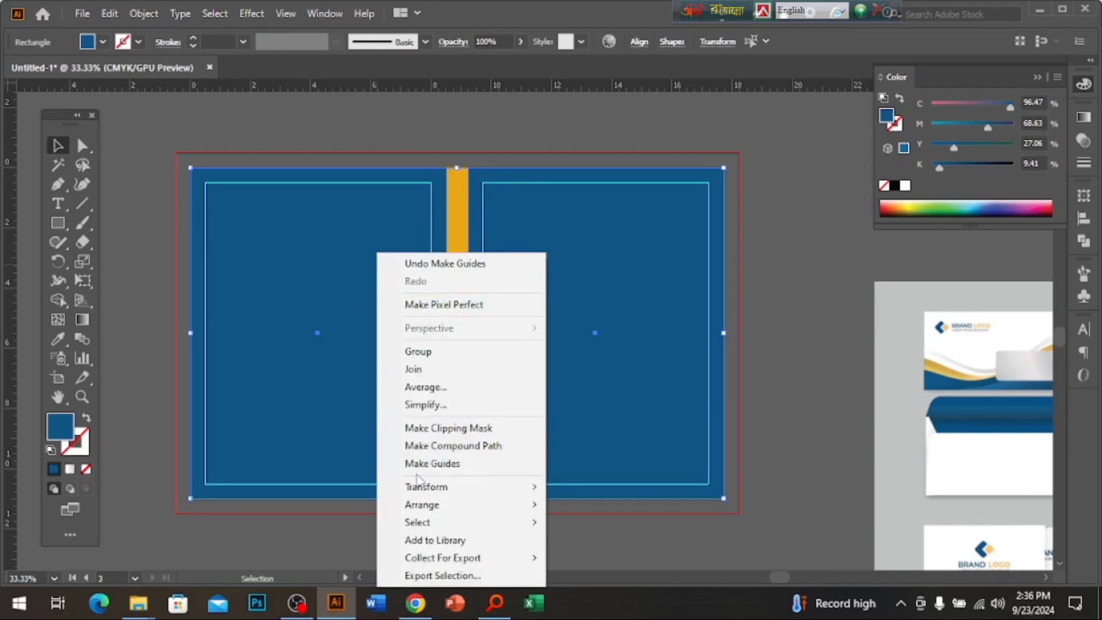
click(416, 463)
key(ctrl+minus)
ctrl+alt+click(482, 316)
ctrl+alt+click(485, 319)
Copy the envelope's blue-and-gold wave artwork onto the right cover panel.
drag(335, 410, 463, 386)
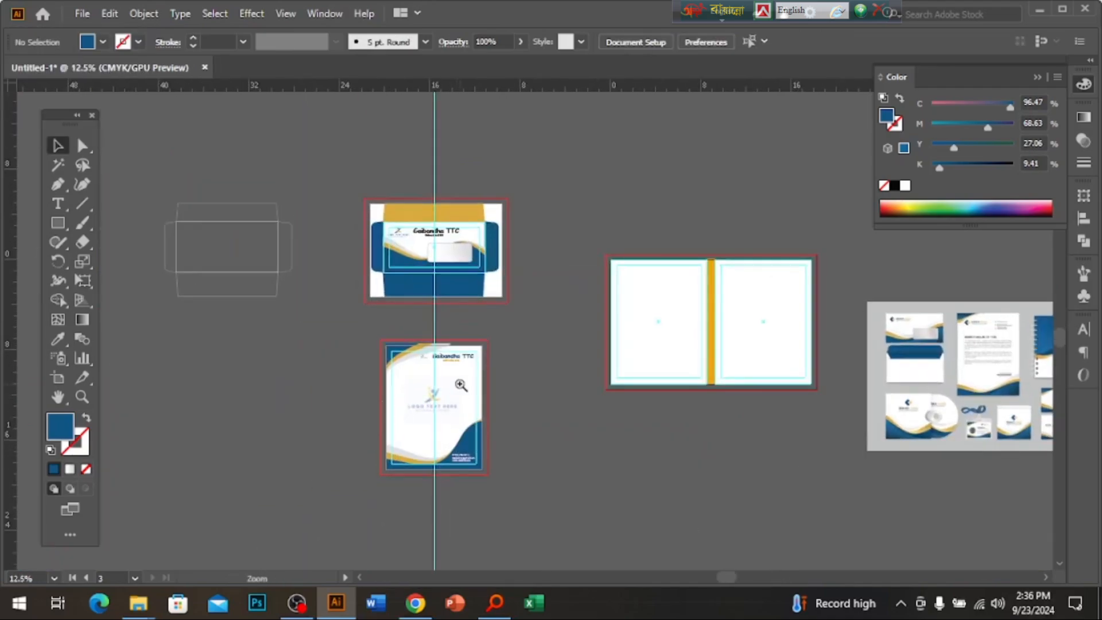
ctrl+click(462, 386)
drag(462, 339, 433, 371)
ctrl+click(485, 292)
ctrl+click(485, 292)
ctrl+click(483, 289)
drag(483, 287, 453, 86)
drag(551, 543, 480, 331)
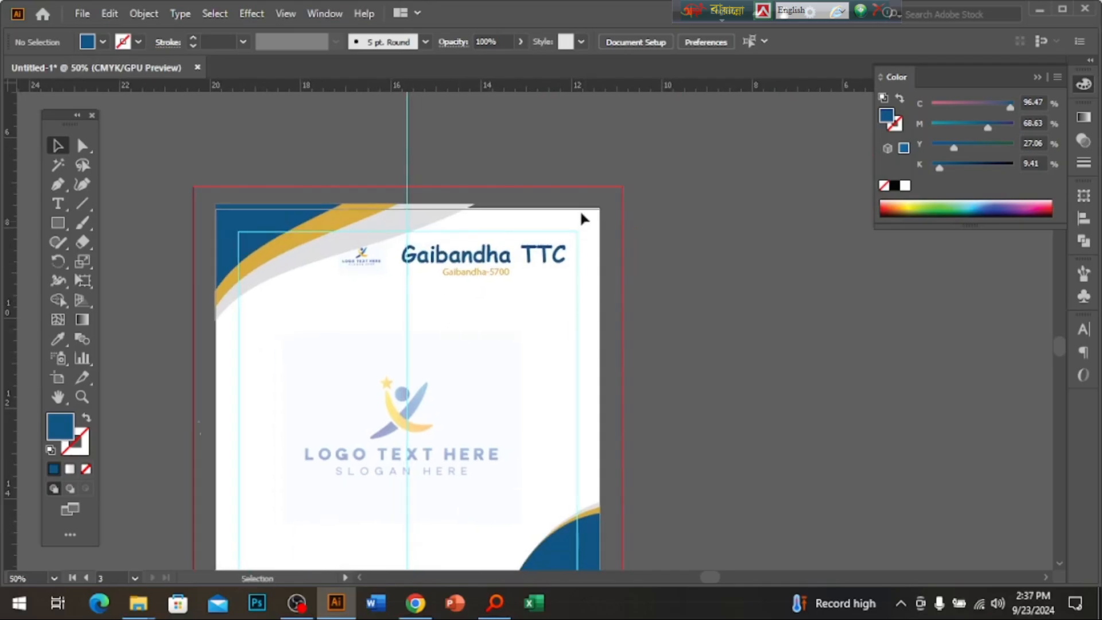
ctrl+alt+click(552, 343)
ctrl+alt+click(552, 343)
drag(546, 340, 479, 560)
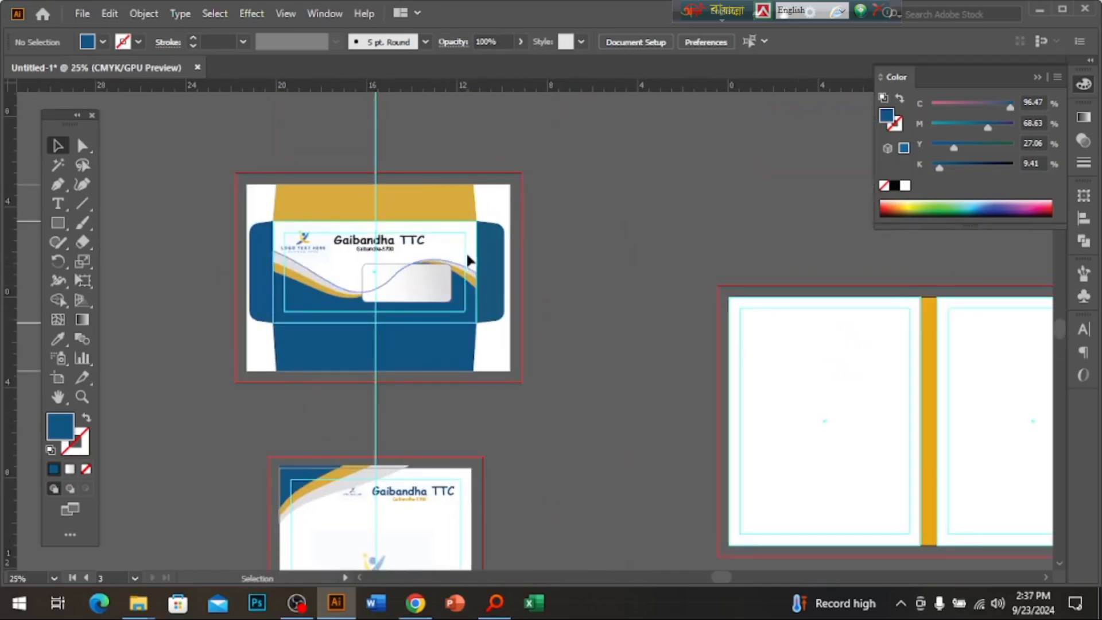
click(469, 310)
drag(470, 311, 931, 459)
drag(843, 436, 572, 378)
Rotate, enlarge and position the wave so it sweeps across the spine and right panel.
drag(977, 396, 561, 375)
ctrl+click(664, 353)
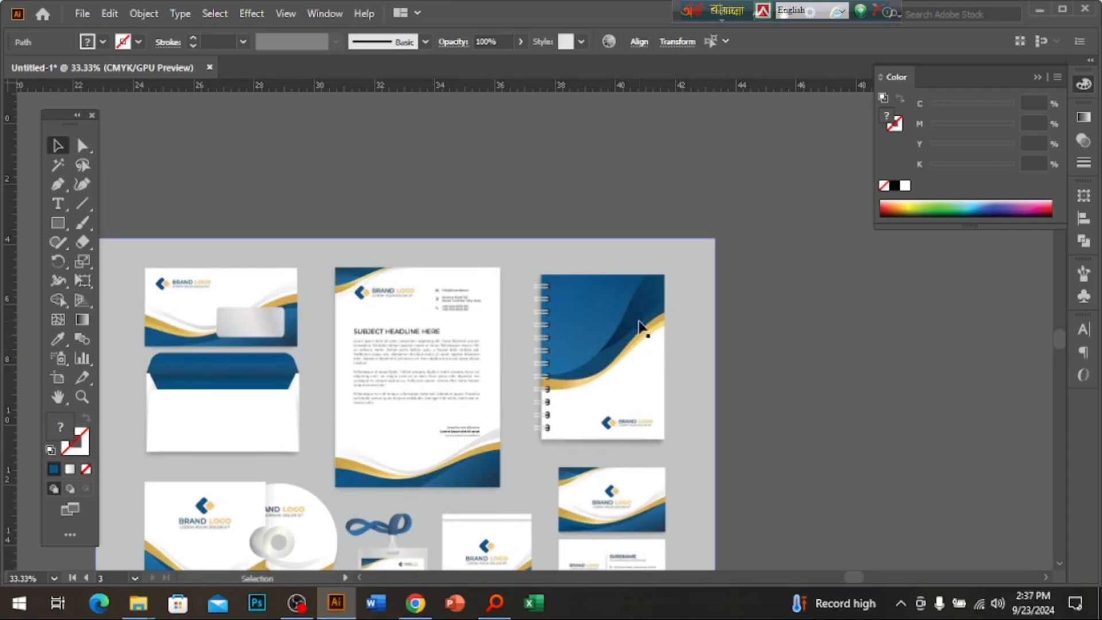
drag(224, 347, 897, 406)
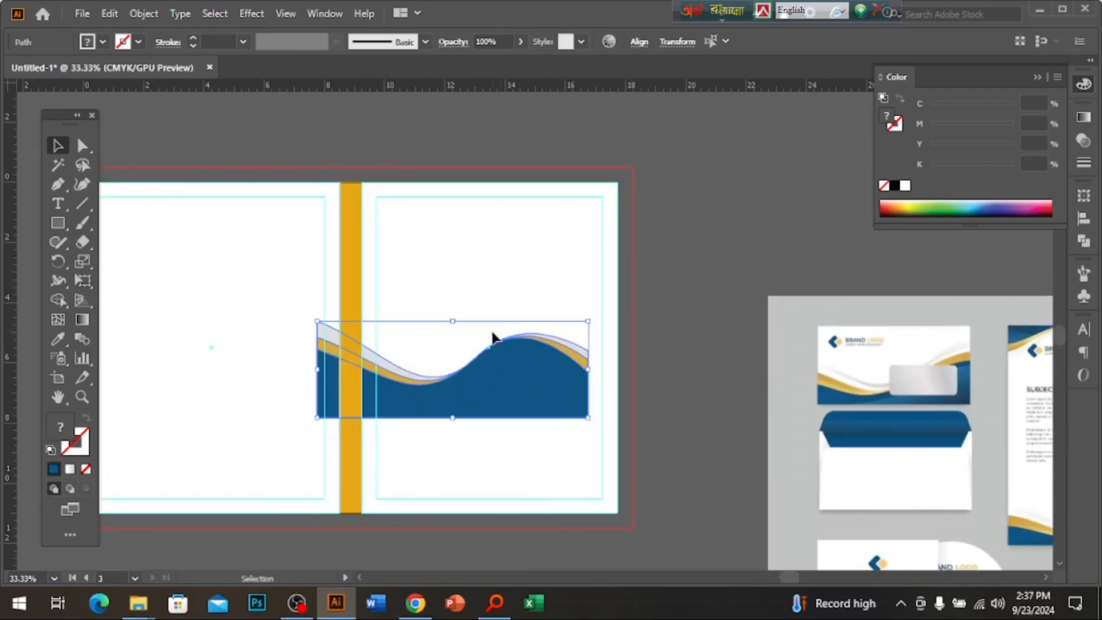
drag(457, 315, 511, 494)
drag(406, 401, 428, 327)
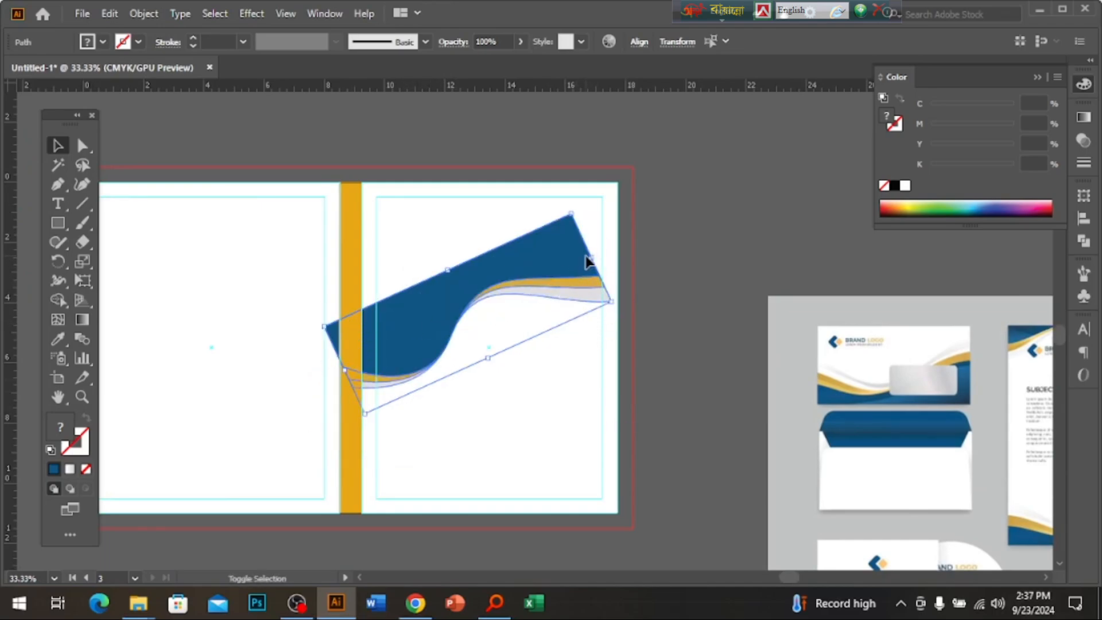
drag(596, 257, 578, 229)
key(ctrl+z)
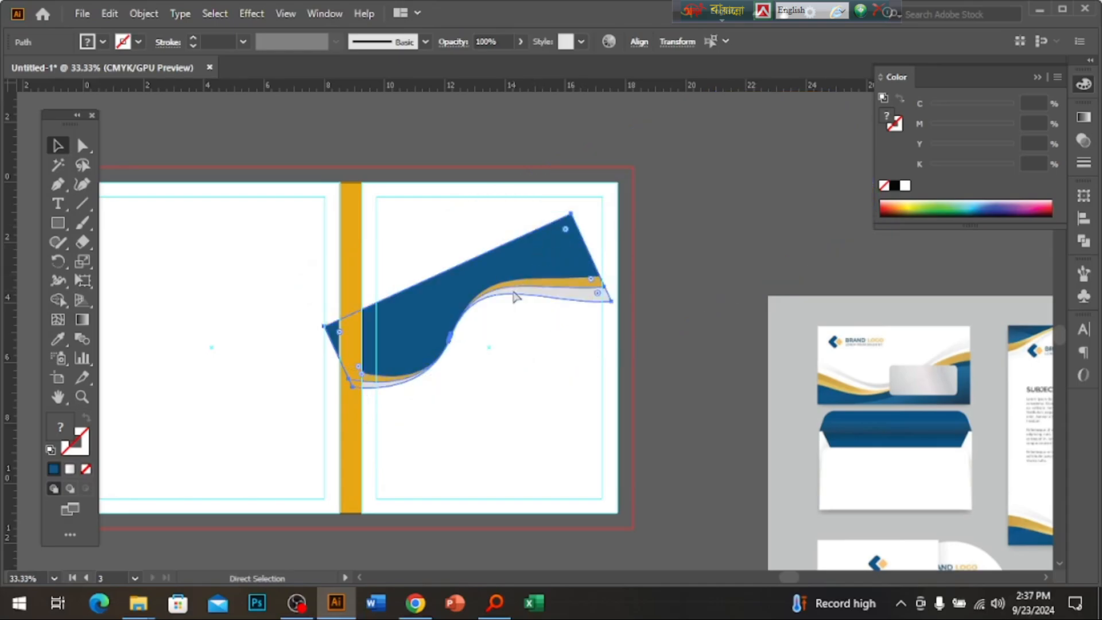
drag(601, 281, 717, 198)
drag(499, 245, 526, 239)
click(322, 266)
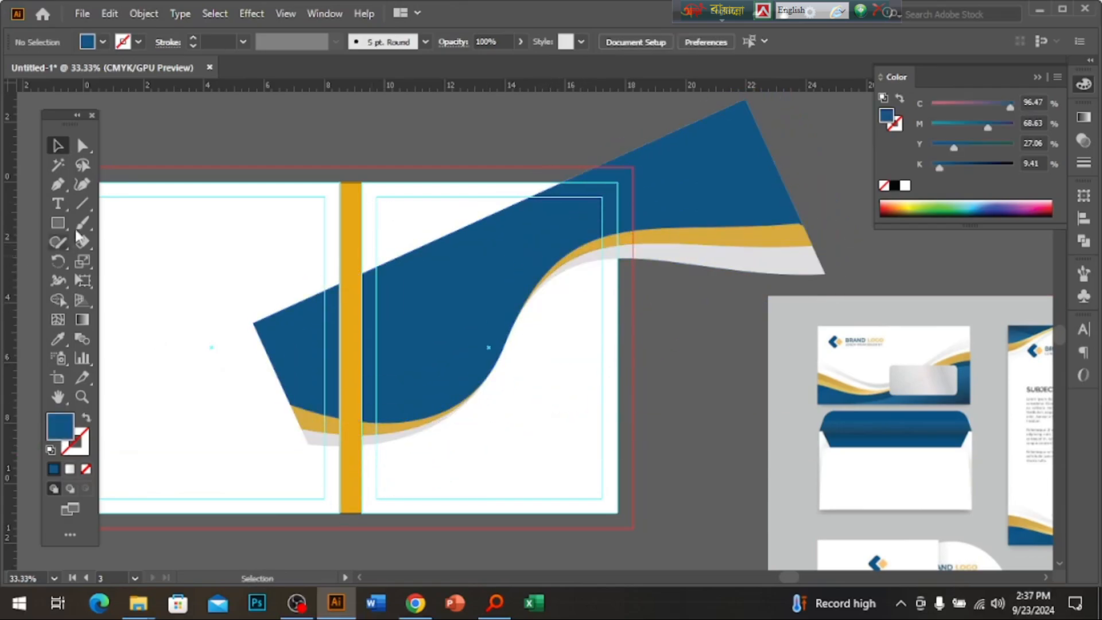
Draw a four-corner filler polygon over the cover's upper area with the Pen tool.
click(57, 184)
click(281, 341)
click(260, 145)
click(529, 135)
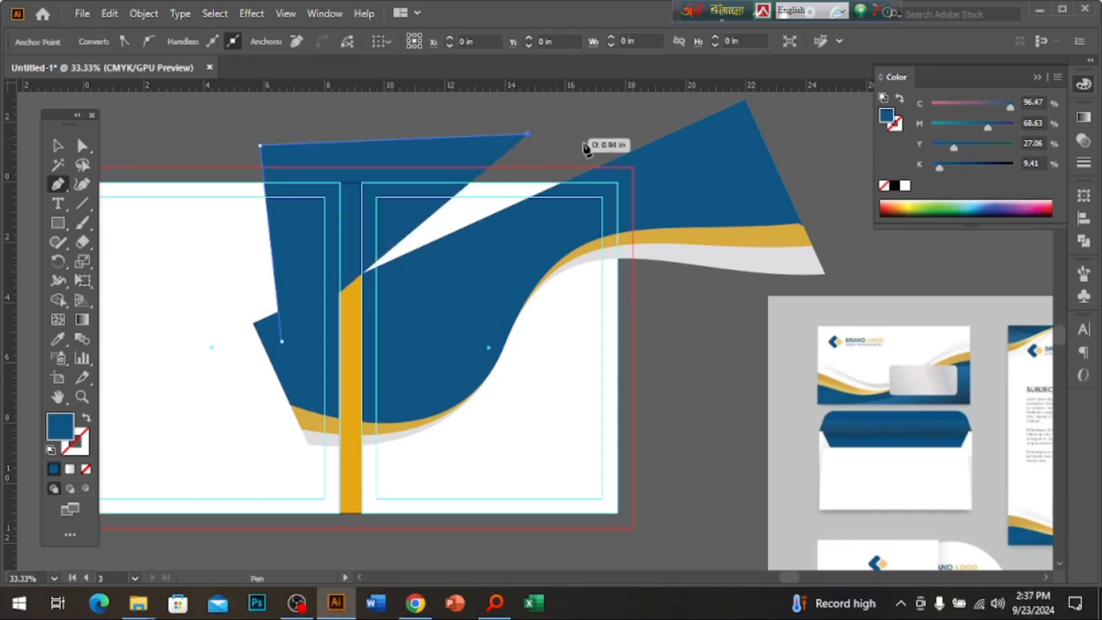
click(595, 197)
Unite the new polygon with the blue wave shape using Pathfinder.
click(58, 146)
click(151, 330)
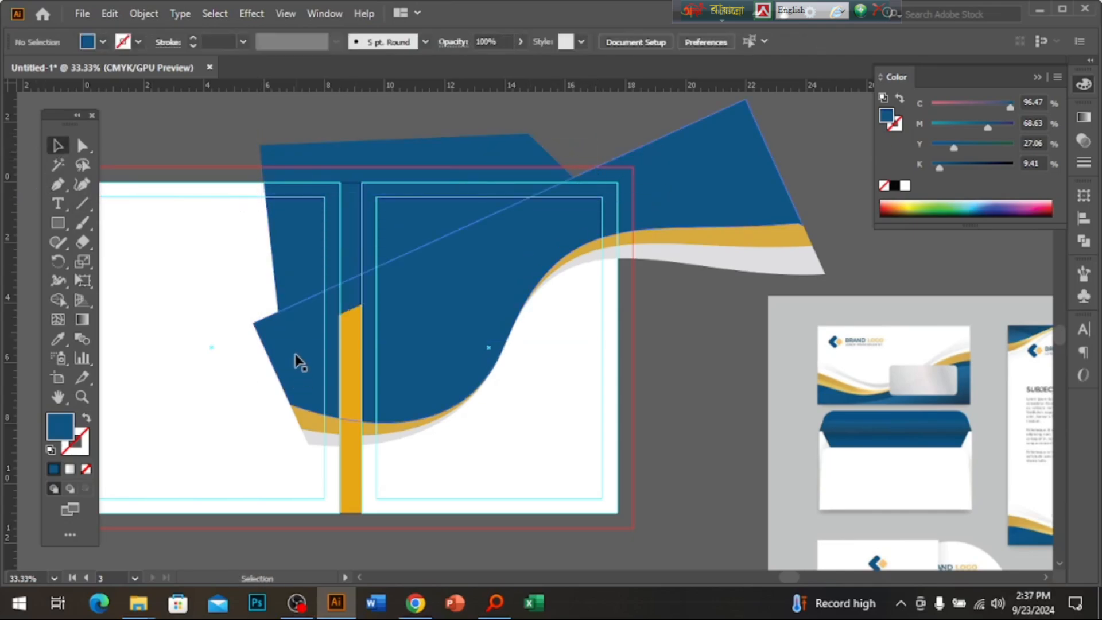
click(299, 362)
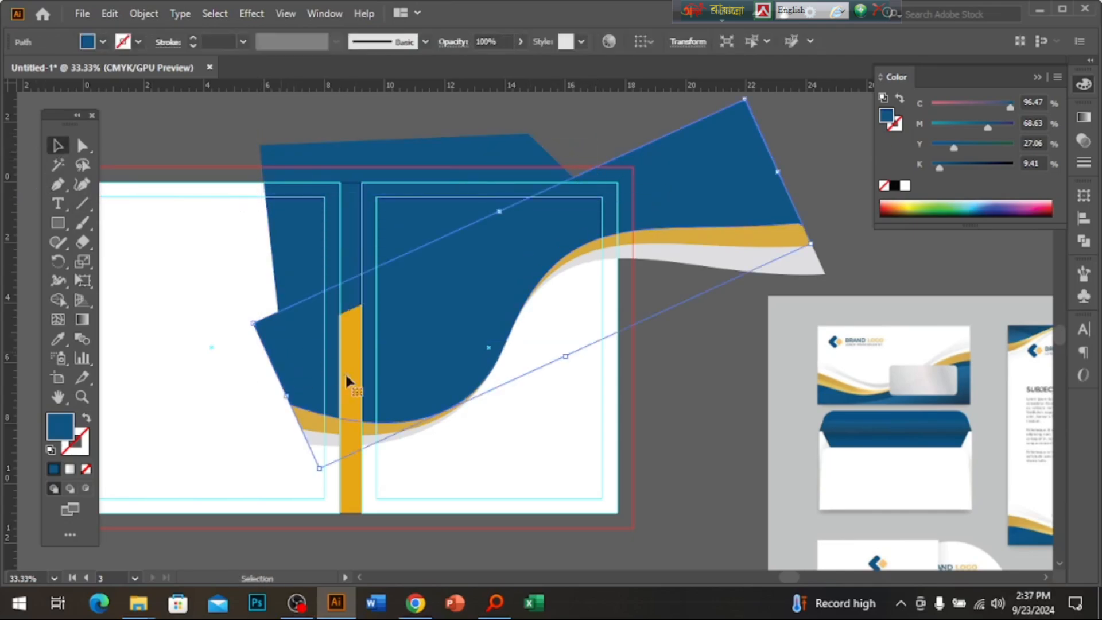
shift+click(432, 173)
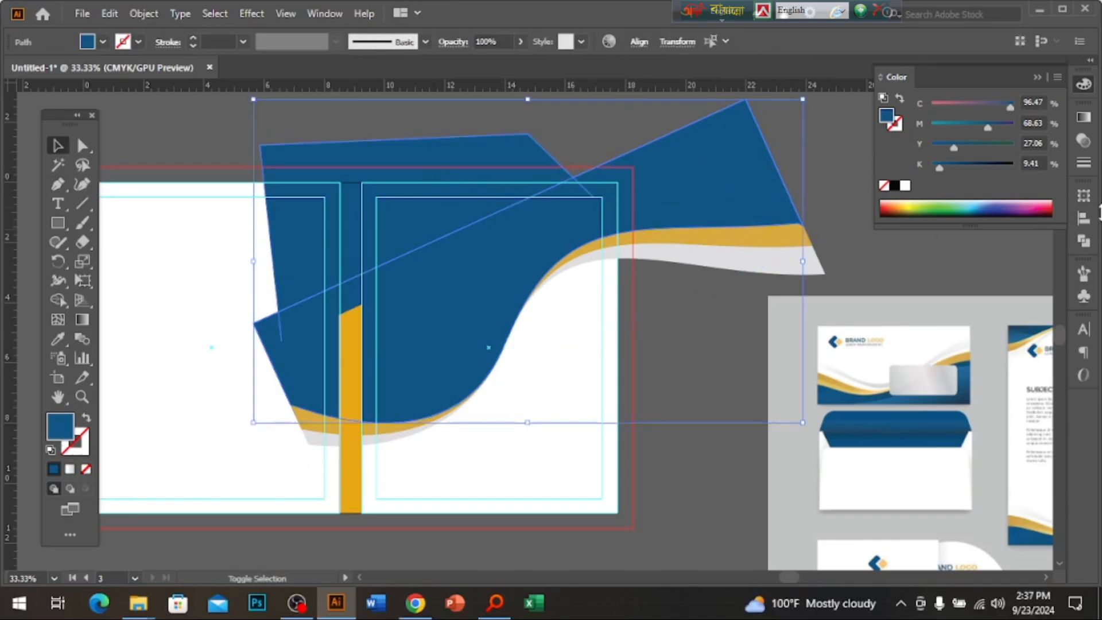
click(1083, 242)
click(896, 235)
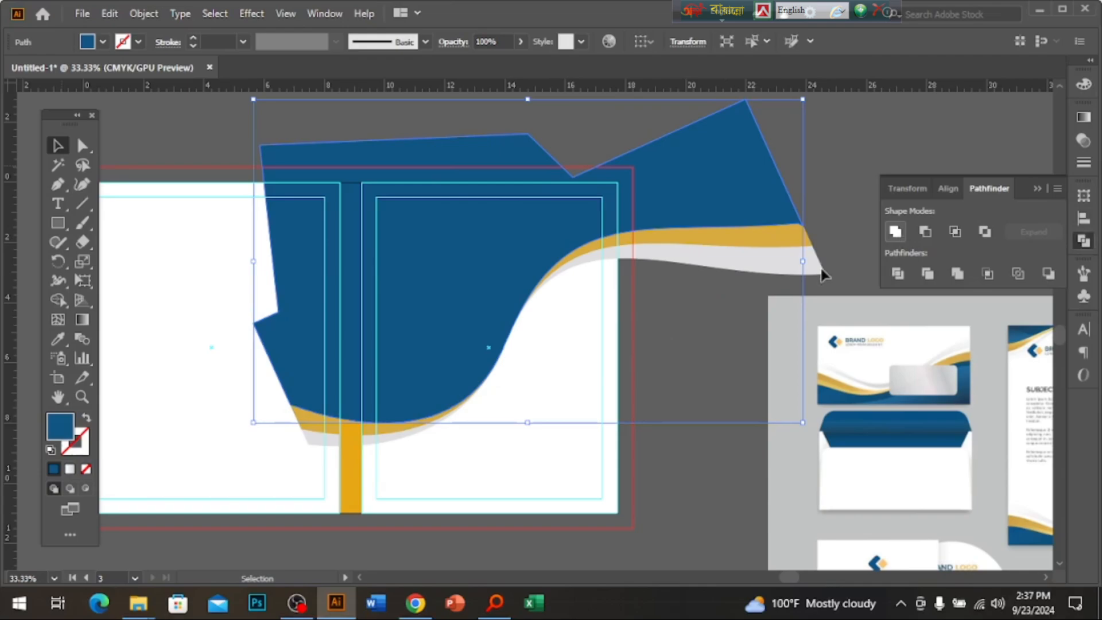
Shift and narrow the merged blue wave shape into position on the spread.
click(620, 381)
click(517, 273)
mouse_move(515, 270)
mouse_down()
mouse_move(522, 298)
mouse_move(488, 320)
mouse_move(502, 274)
mouse_up()
drag(816, 281, 777, 282)
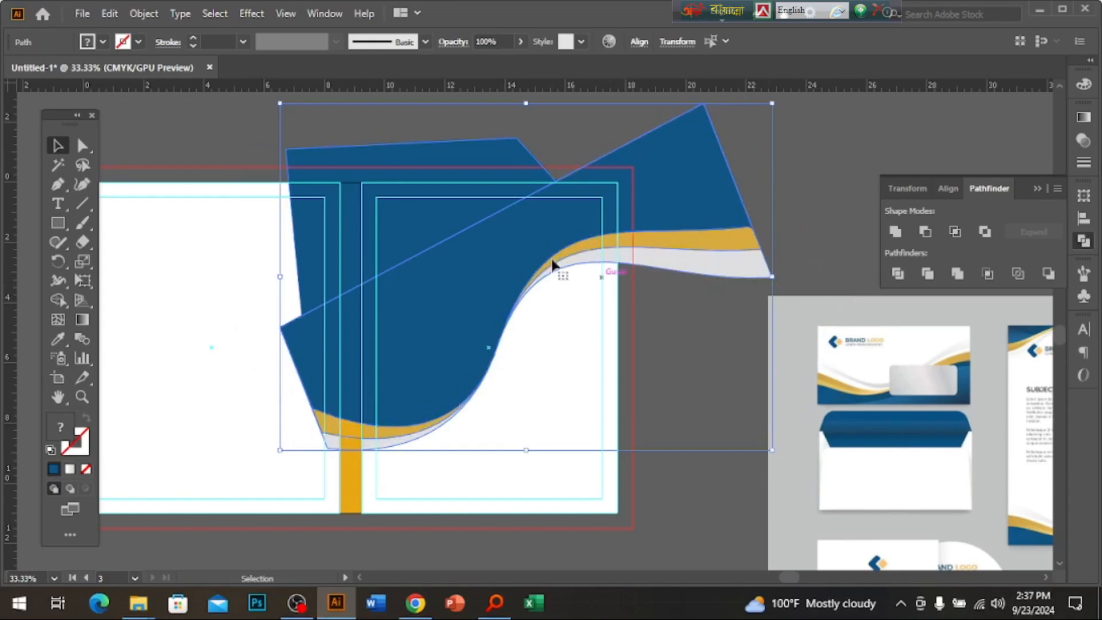
drag(551, 259, 538, 259)
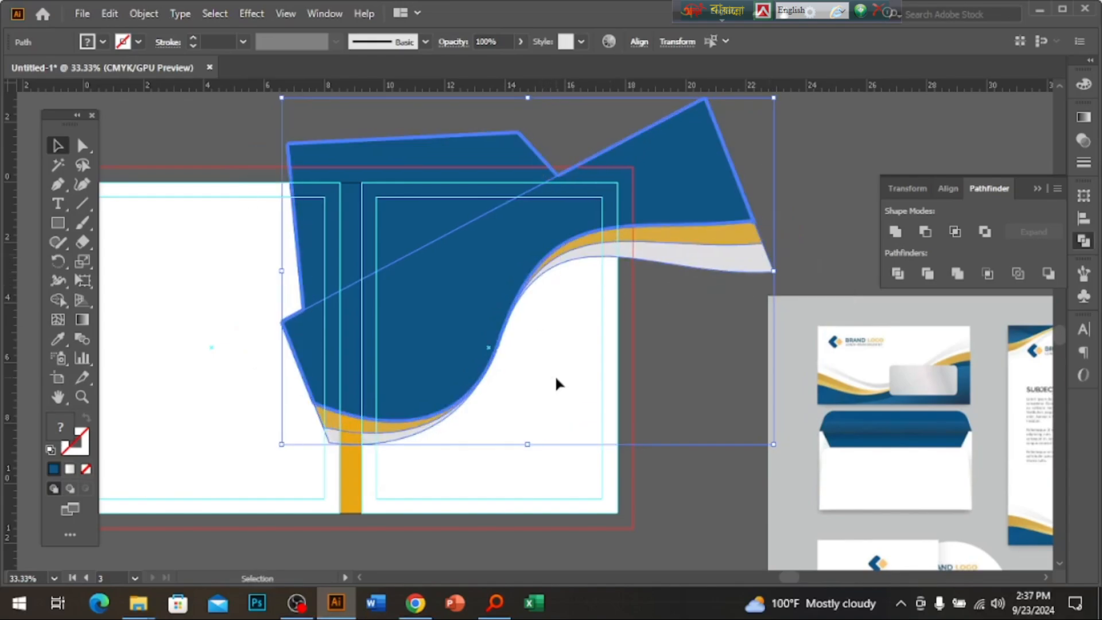
click(560, 379)
click(58, 223)
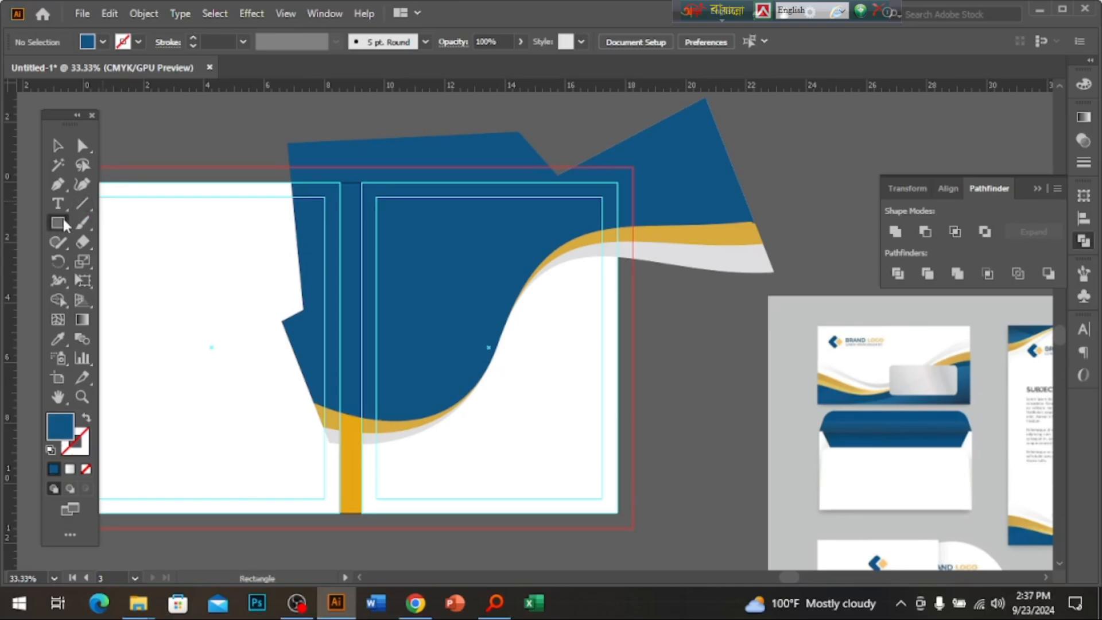
Place a rotated, tilted copy of the wave across the left cover panel.
key(v)
drag(594, 316, 810, 401)
drag(691, 318, 386, 418)
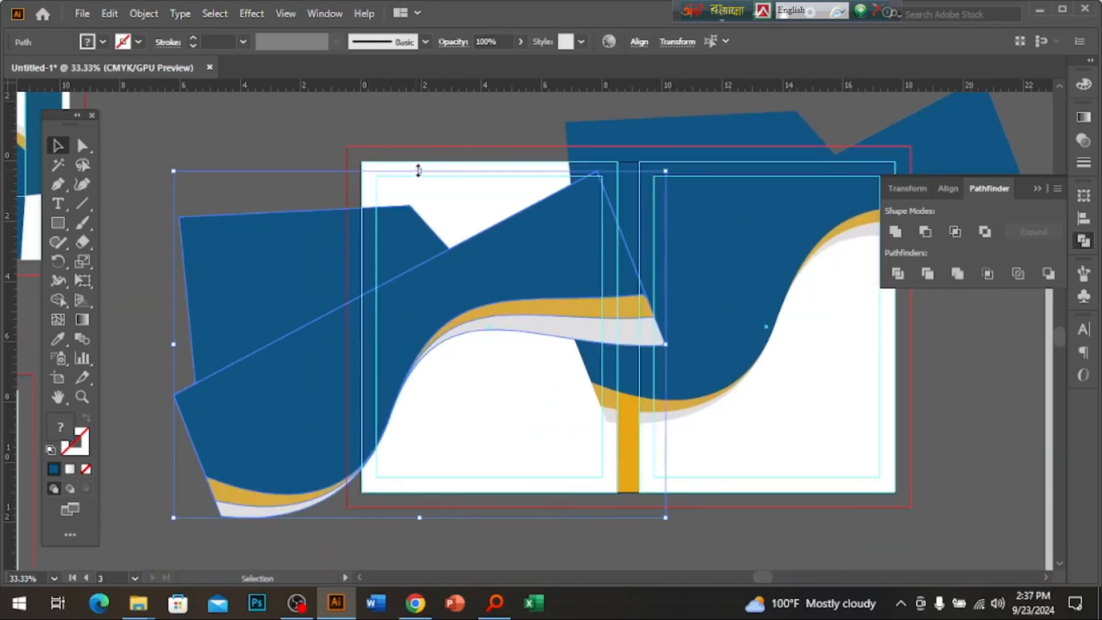
drag(419, 170, 273, 372)
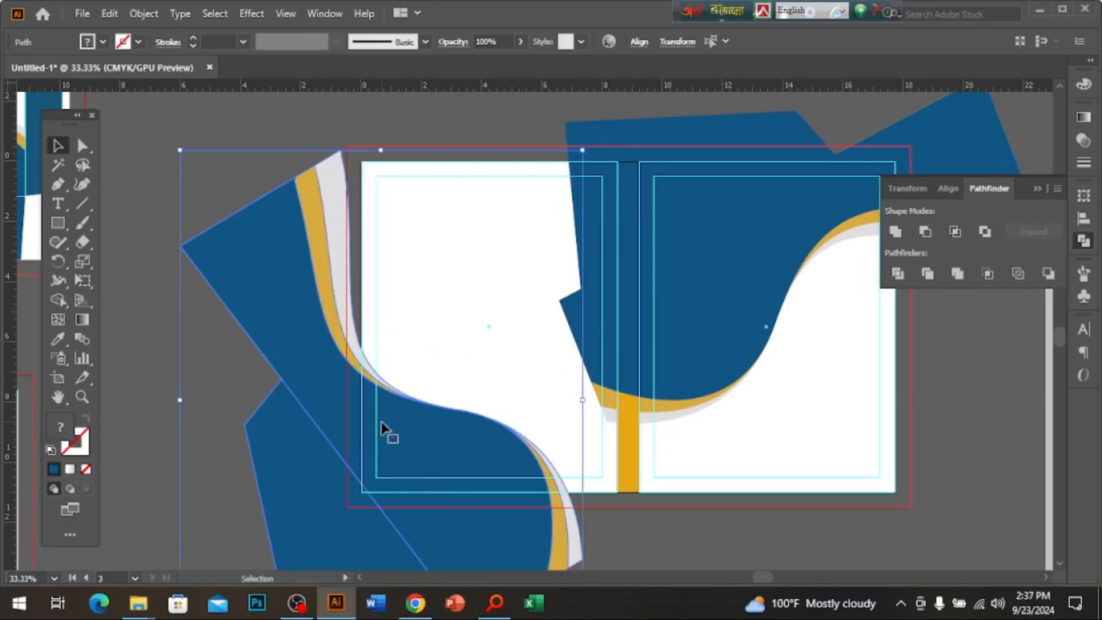
drag(383, 427, 412, 433)
drag(617, 405, 495, 458)
click(711, 460)
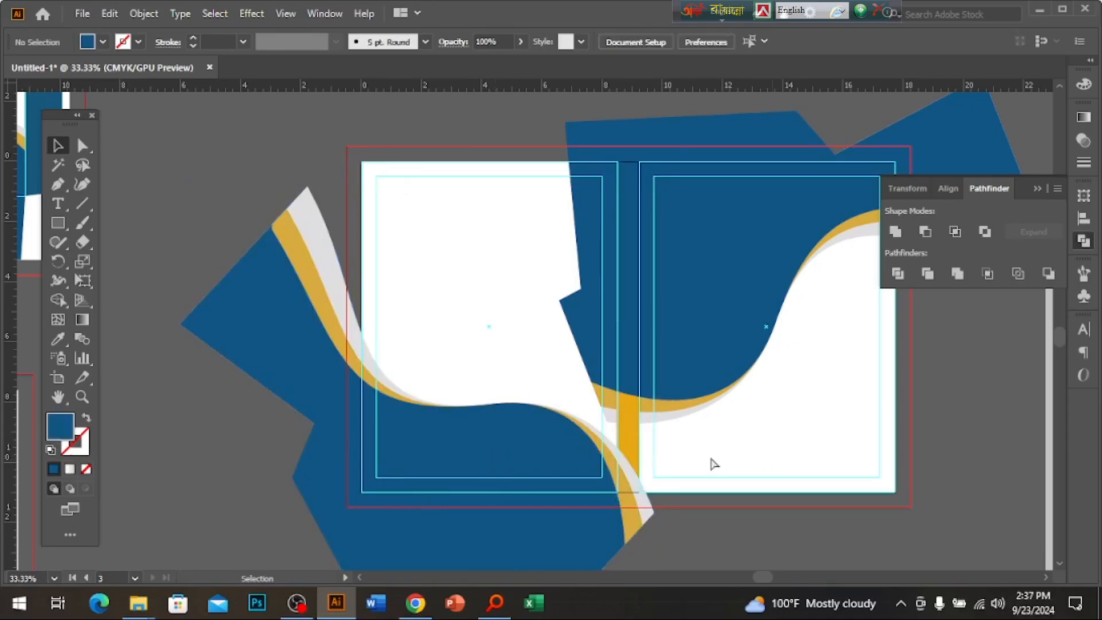
Trim the right page's waves with a rectangle and Shape Builder, deleting the plain blue shape.
scroll(574, 344, right, 5)
key(m)
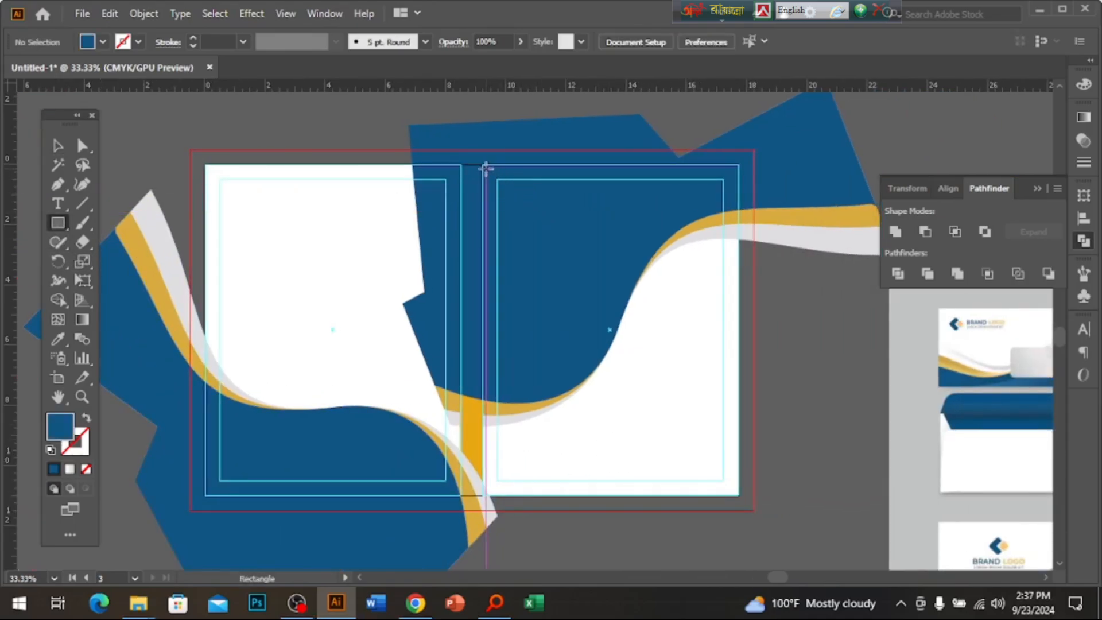
drag(485, 167, 744, 495)
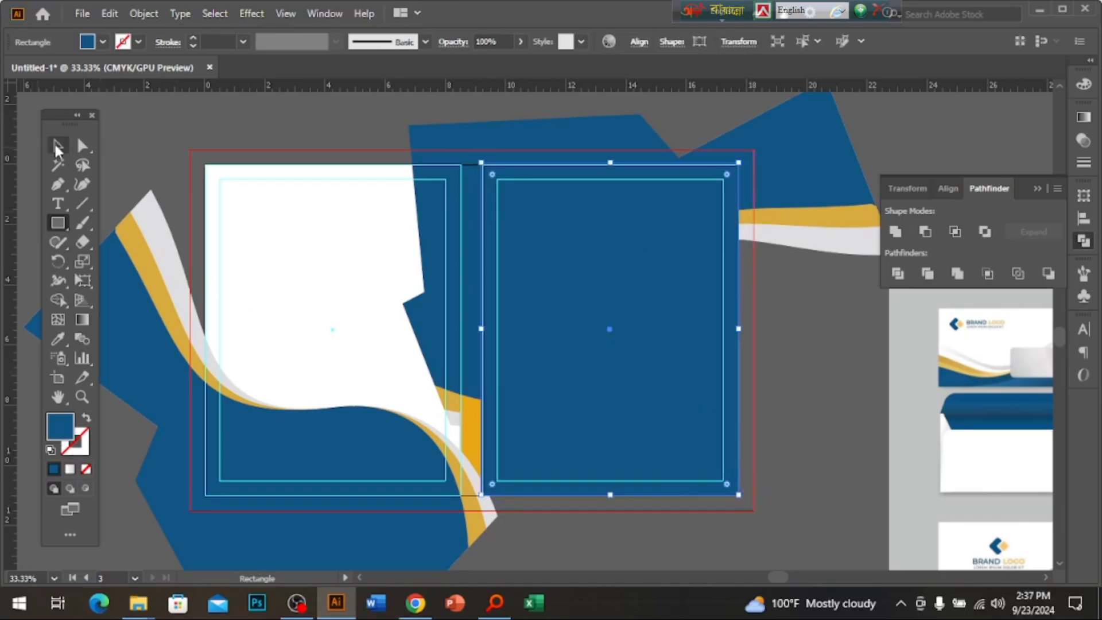
click(56, 147)
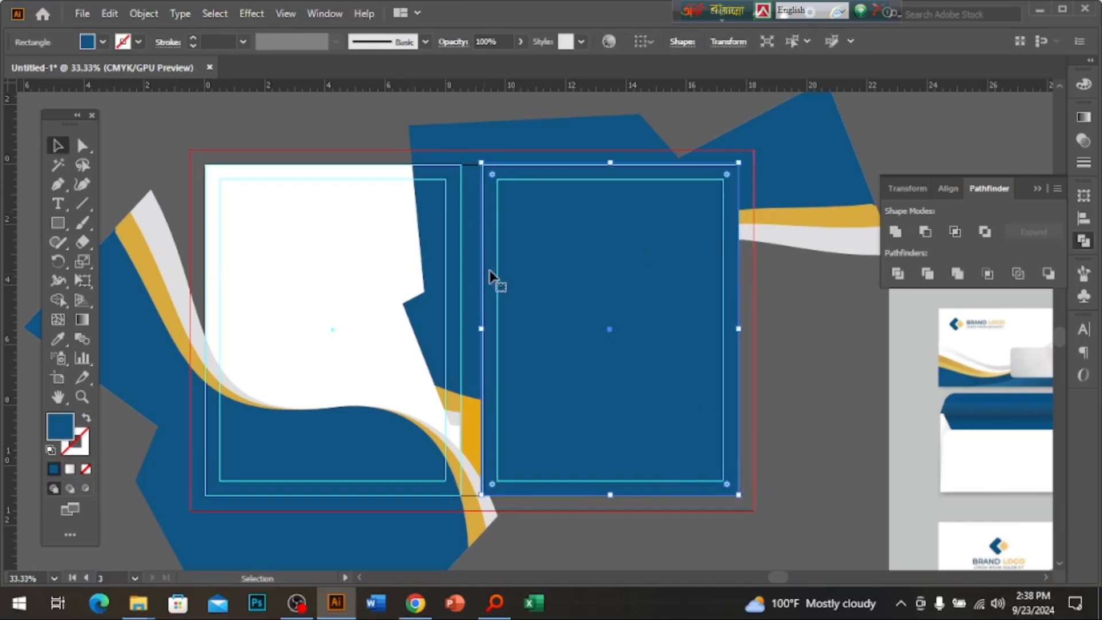
click(705, 136)
click(57, 300)
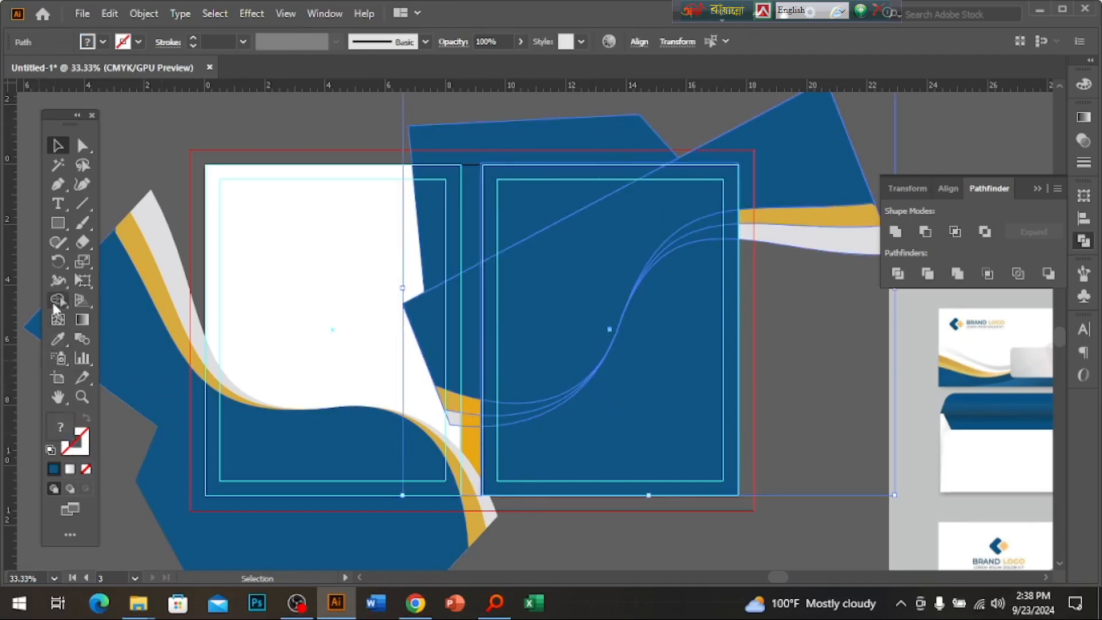
mouse_move(466, 111)
mouse_down()
mouse_move(439, 275)
mouse_move(471, 427)
mouse_up()
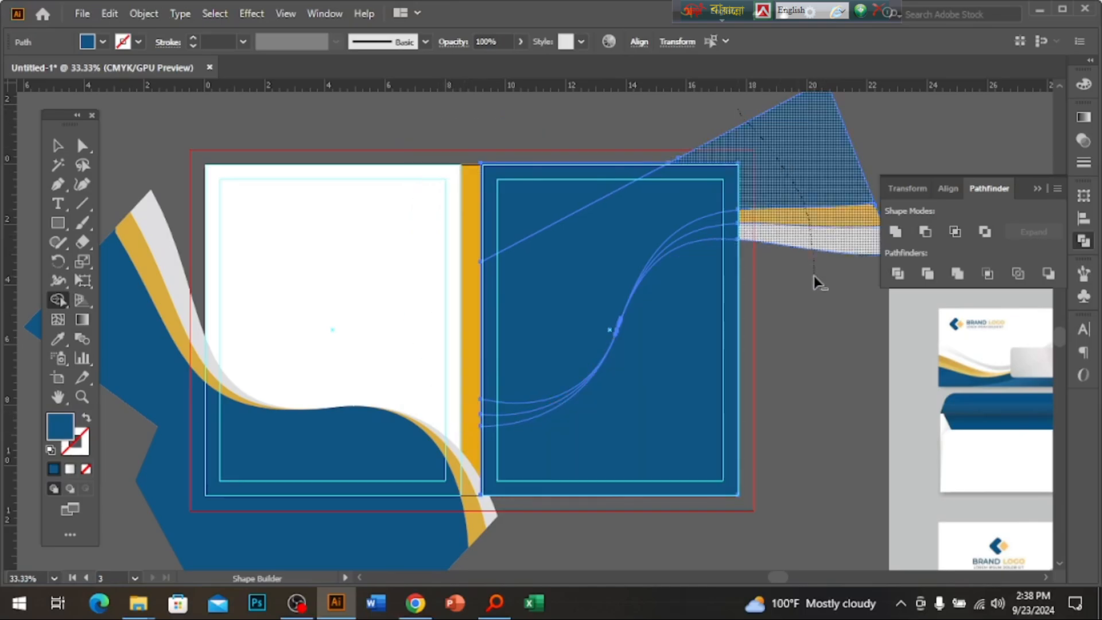
alt+click(815, 166)
click(57, 147)
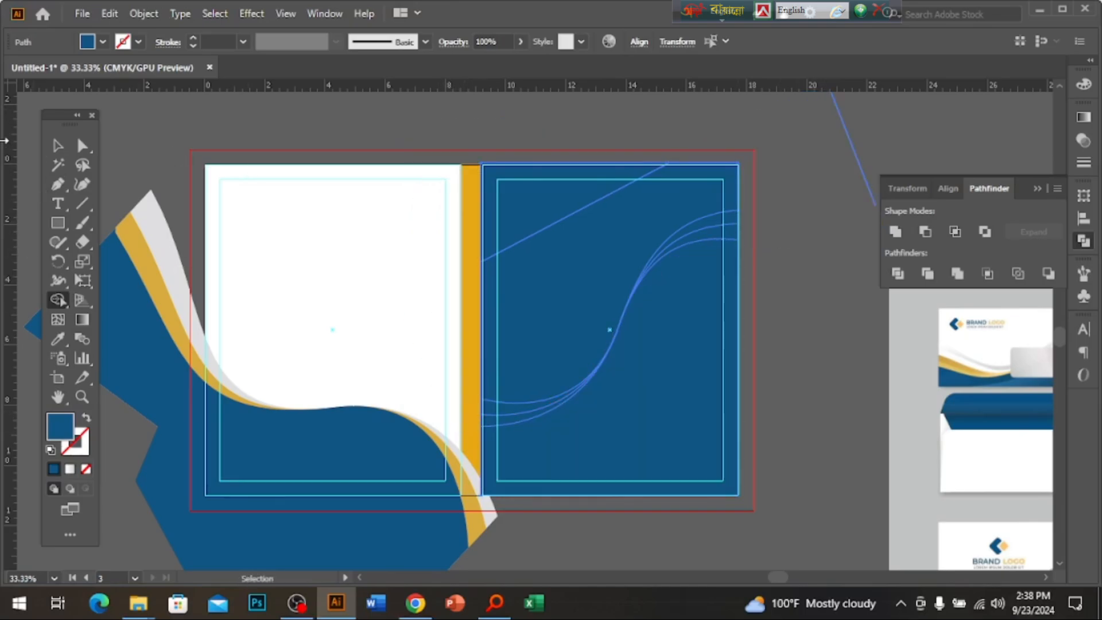
click(803, 349)
click(647, 326)
key(Delete)
Draw a rectangle covering the whole left page and select it with the left wave shapes.
scroll(626, 368, left, 3)
scroll(627, 368, down, 2)
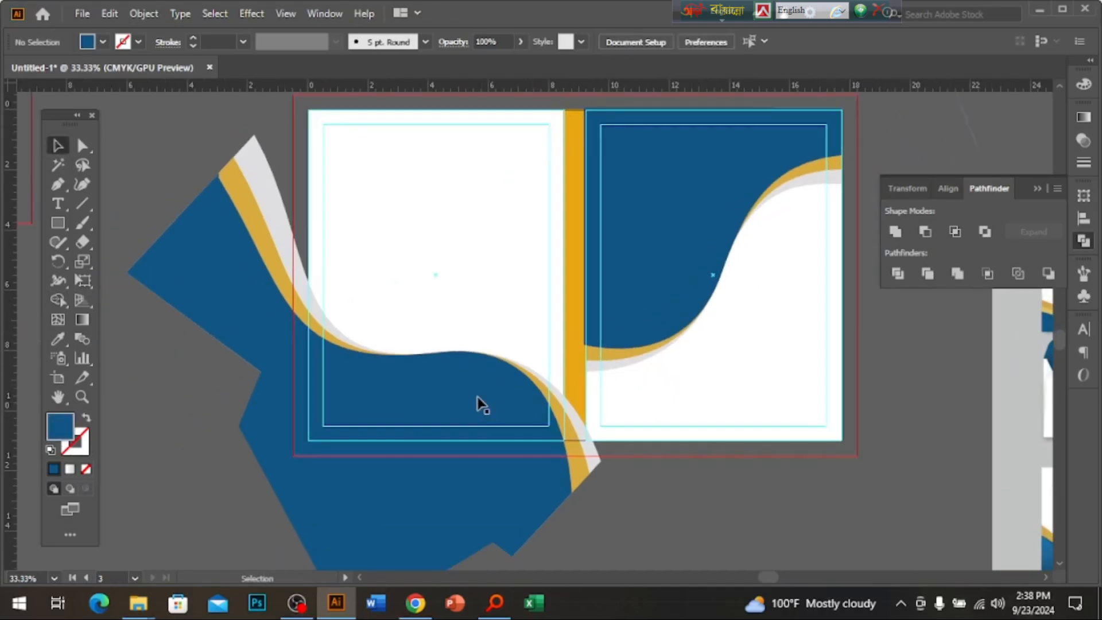
click(325, 425)
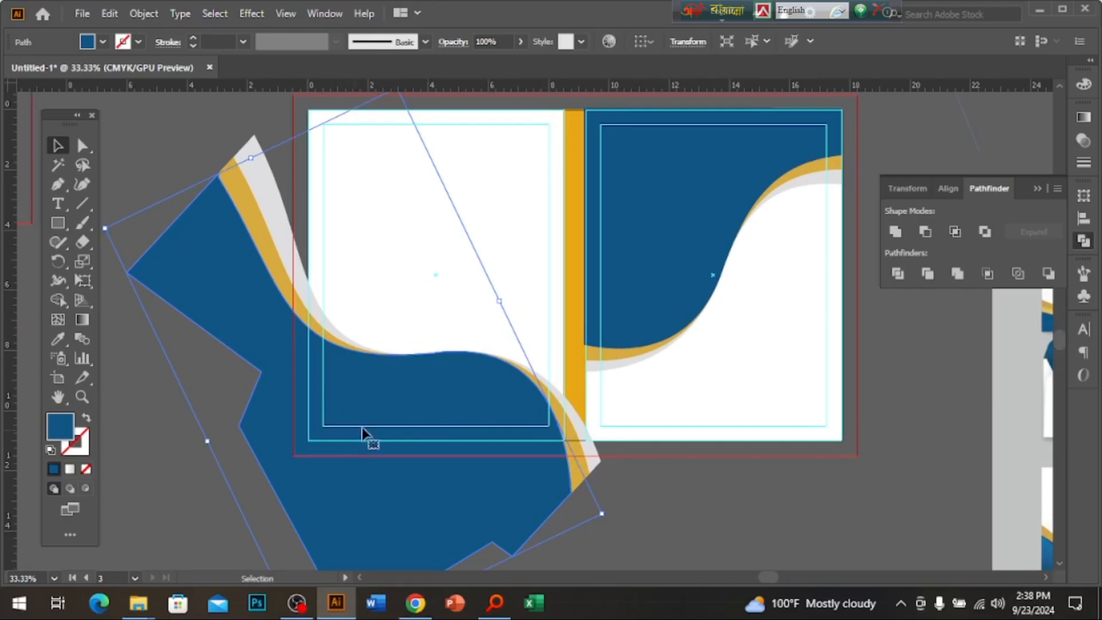
drag(202, 123, 469, 478)
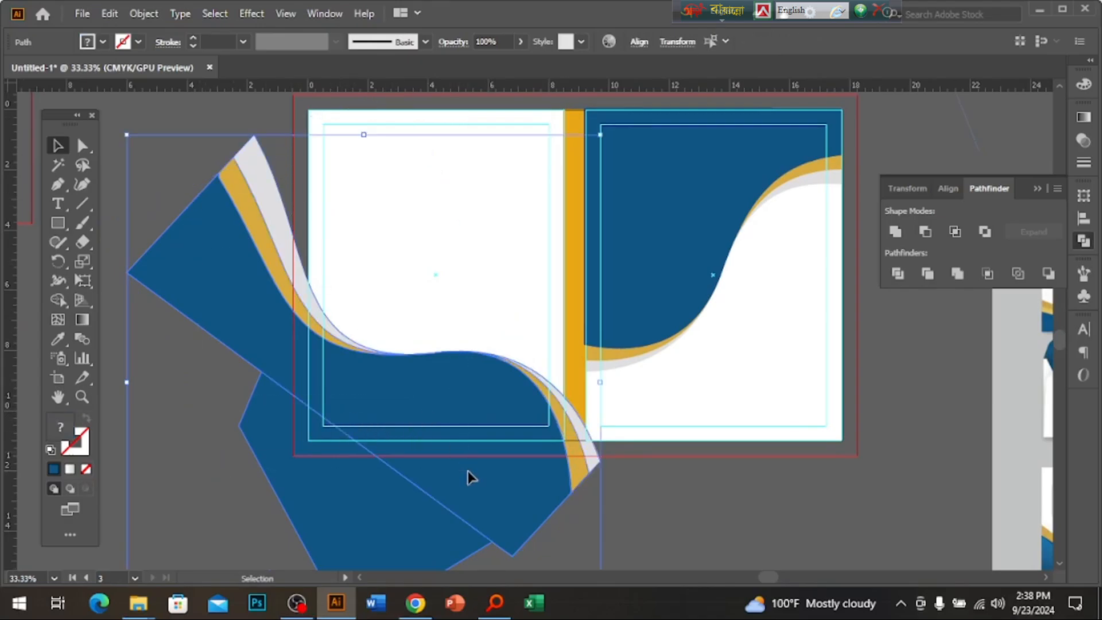
click(294, 237)
key(m)
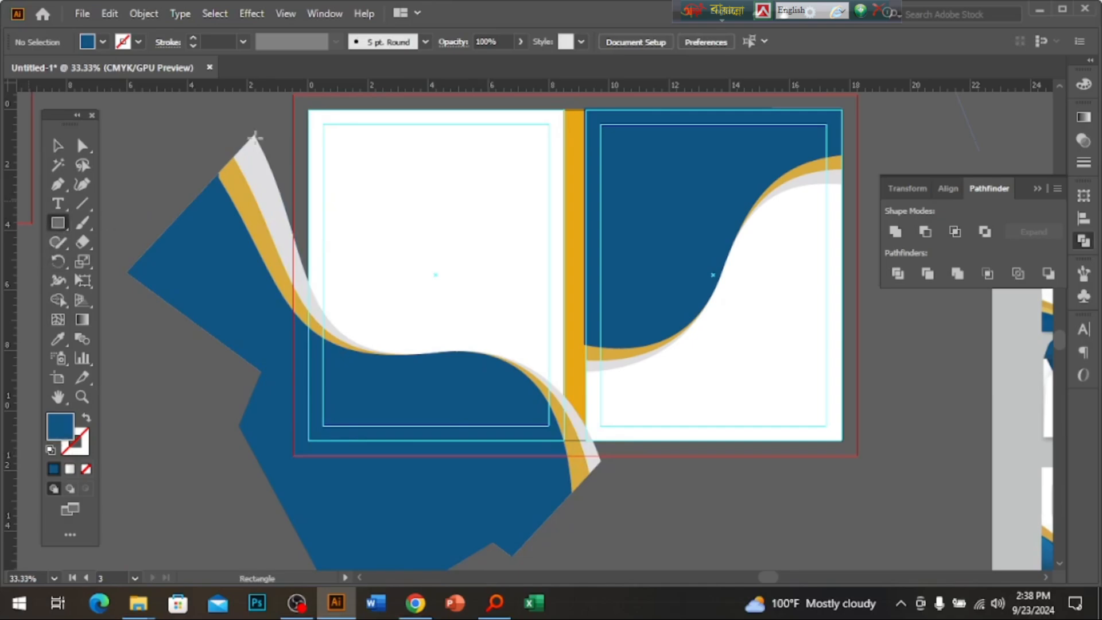
drag(310, 111, 566, 441)
key(v)
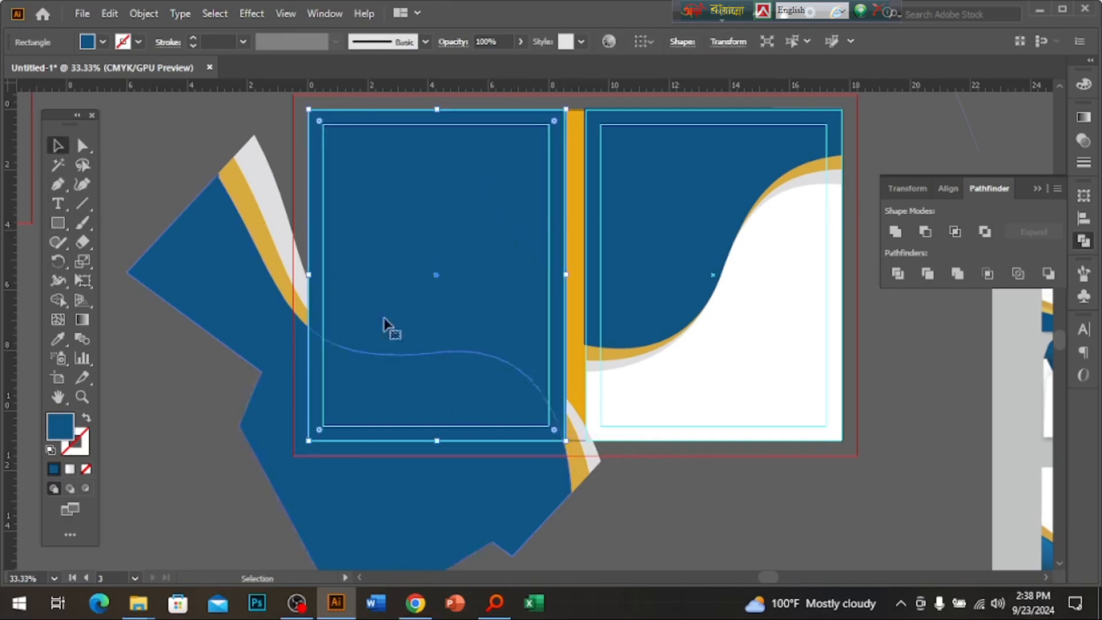
drag(165, 153, 583, 532)
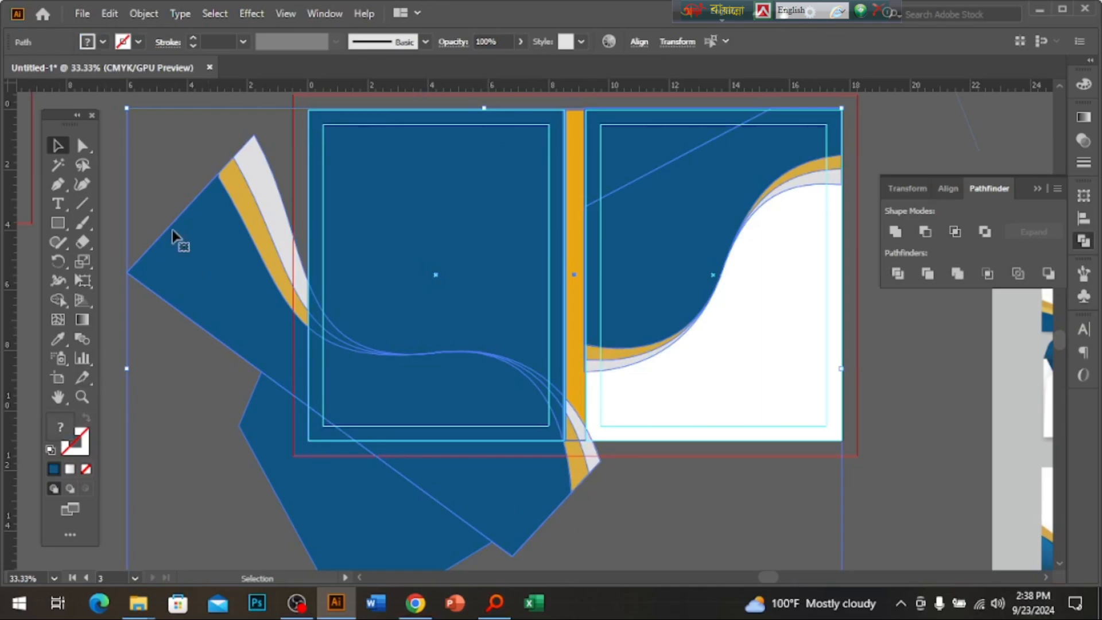
drag(136, 160, 535, 518)
Delete the wave regions outside the left page with Shape Builder and remove the leftover blue rectangle.
click(58, 300)
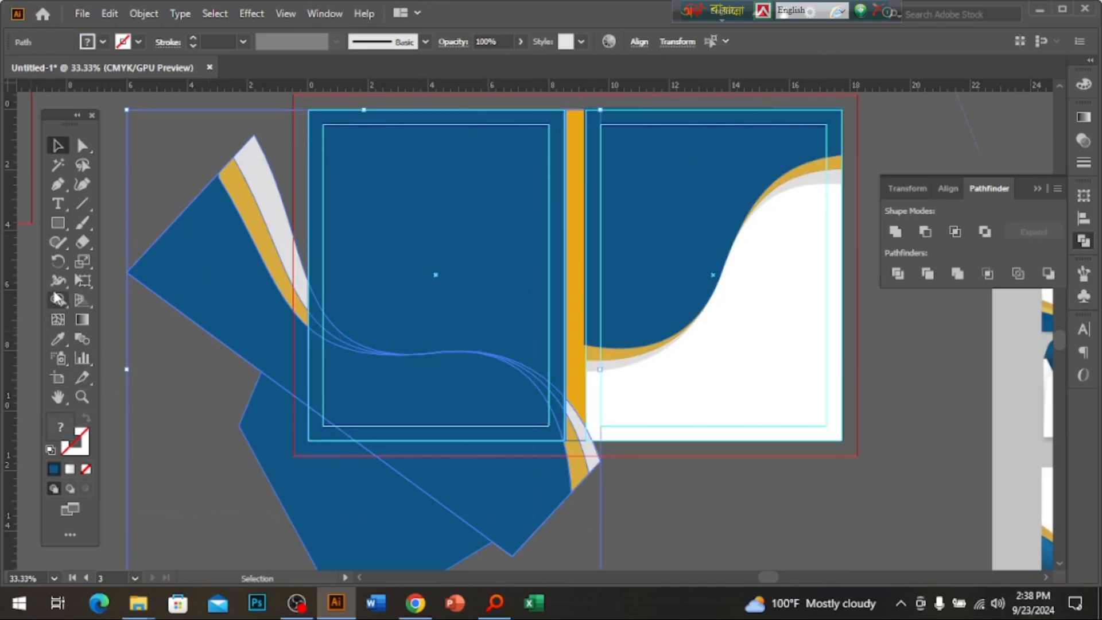
alt+click(266, 338)
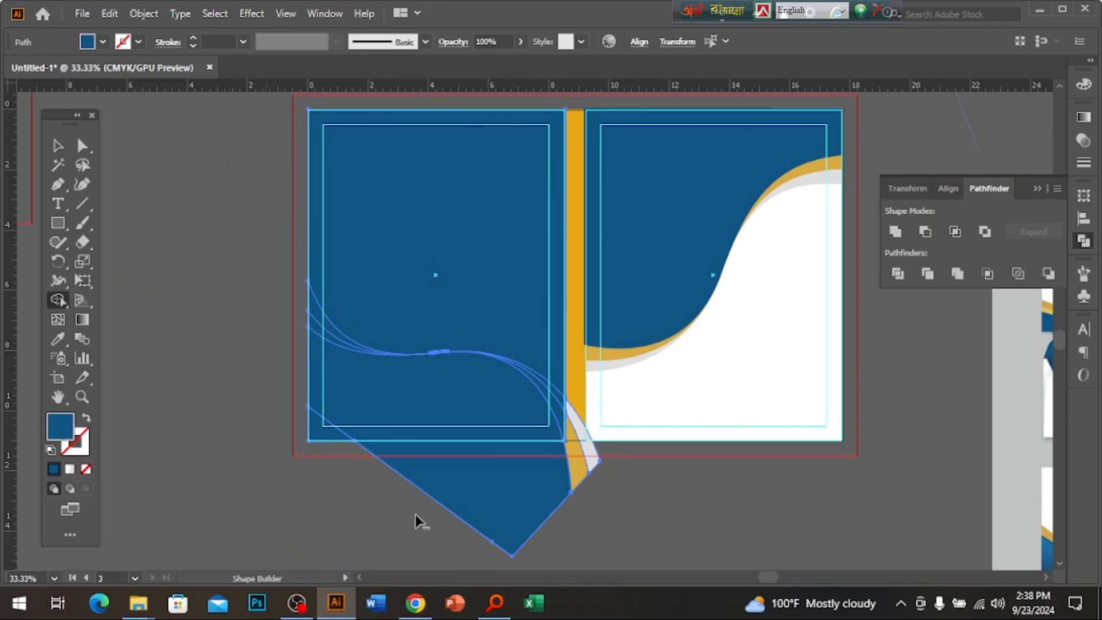
mouse_move(418, 522)
mouse_down()
mouse_move(578, 478)
mouse_move(621, 433)
mouse_up()
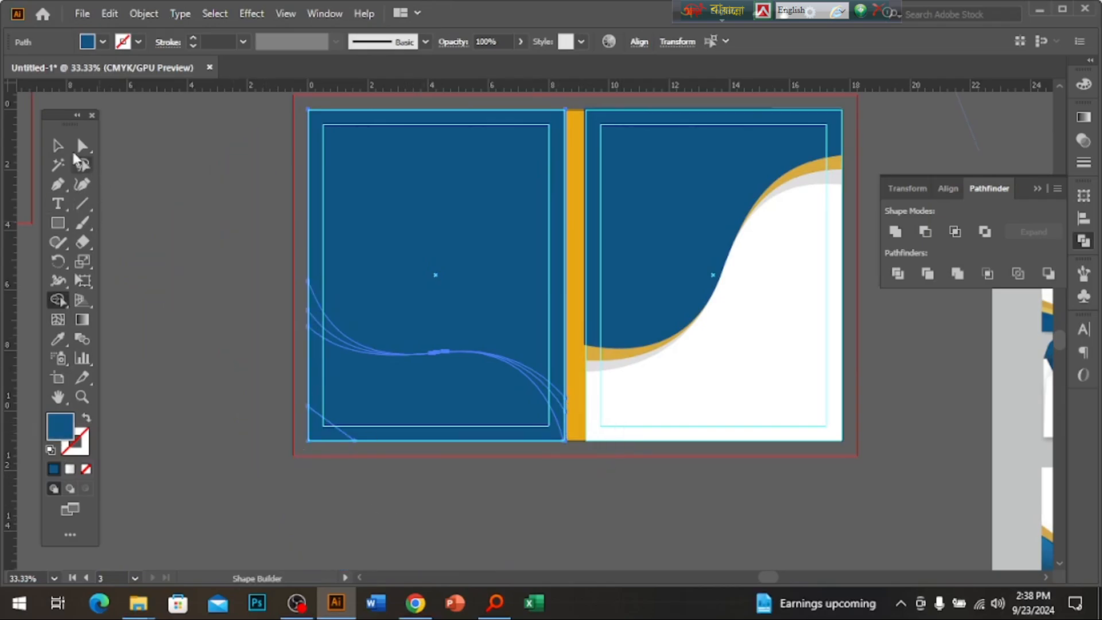
click(58, 146)
click(163, 262)
drag(429, 289, 199, 295)
key(Delete)
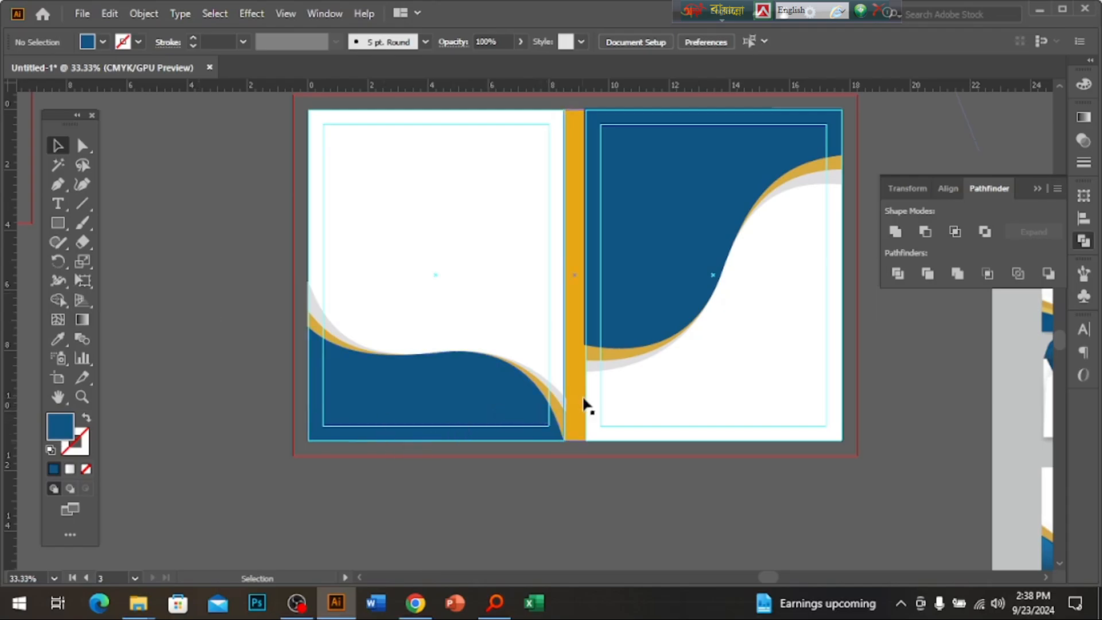
Bring the gold spine rectangle in front of the waves.
click(584, 400)
ctrl+click(562, 378)
ctrl+click(563, 378)
ctrl+click(562, 379)
drag(526, 234, 513, 426)
right_click(453, 345)
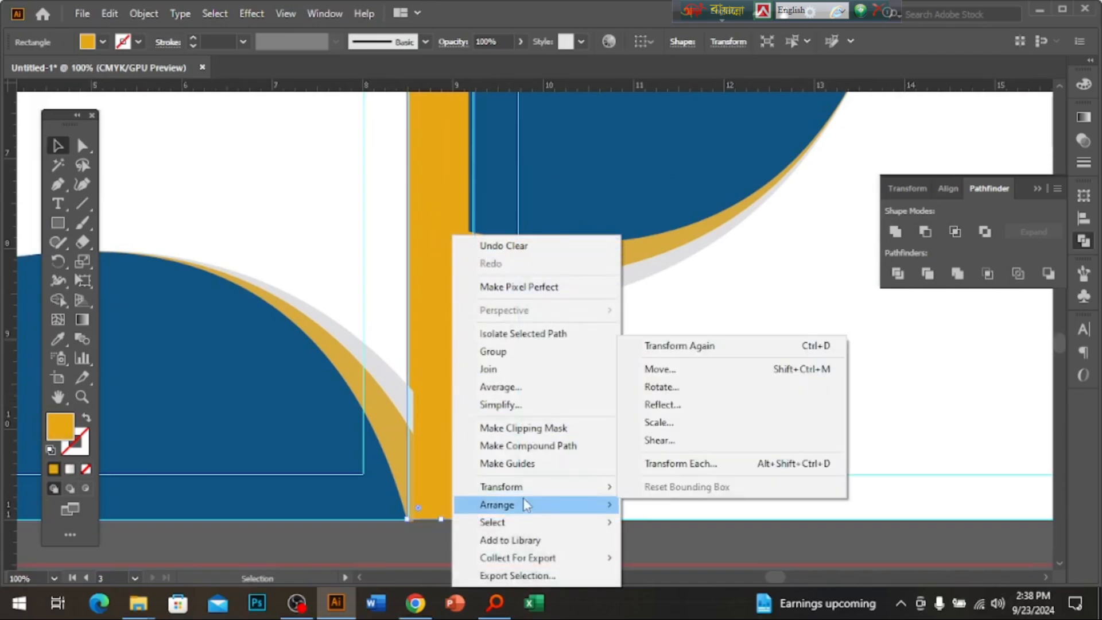
mouse_move(561, 506)
click(683, 508)
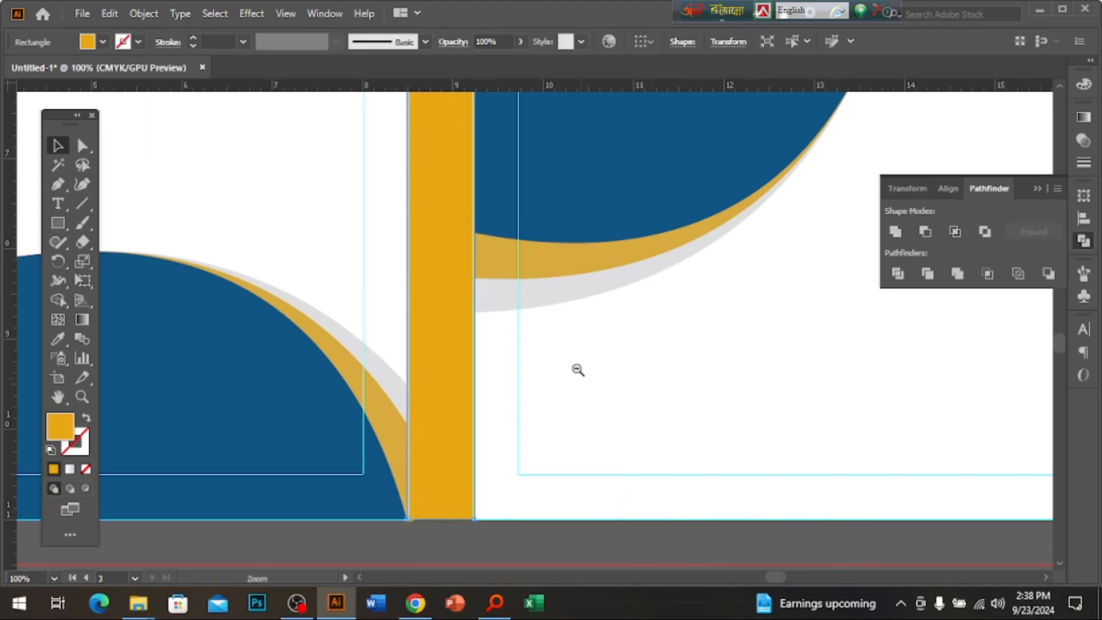
scroll(574, 350, down, 4)
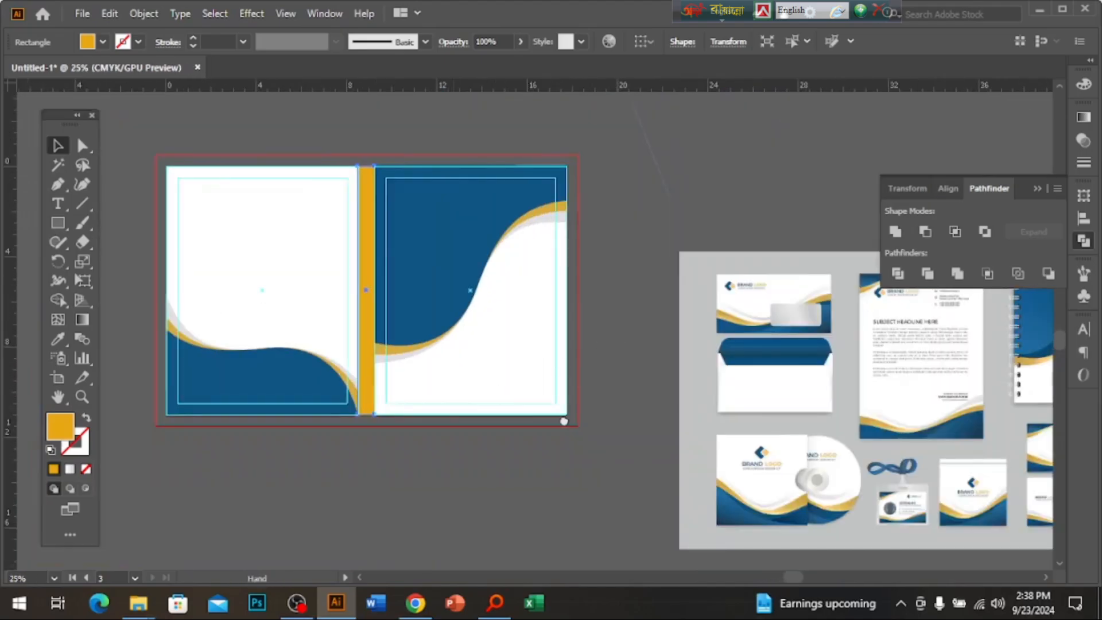
Copy the logo and Gaibandha TTC title from the letterhead onto the front cover.
drag(564, 422, 1091, 390)
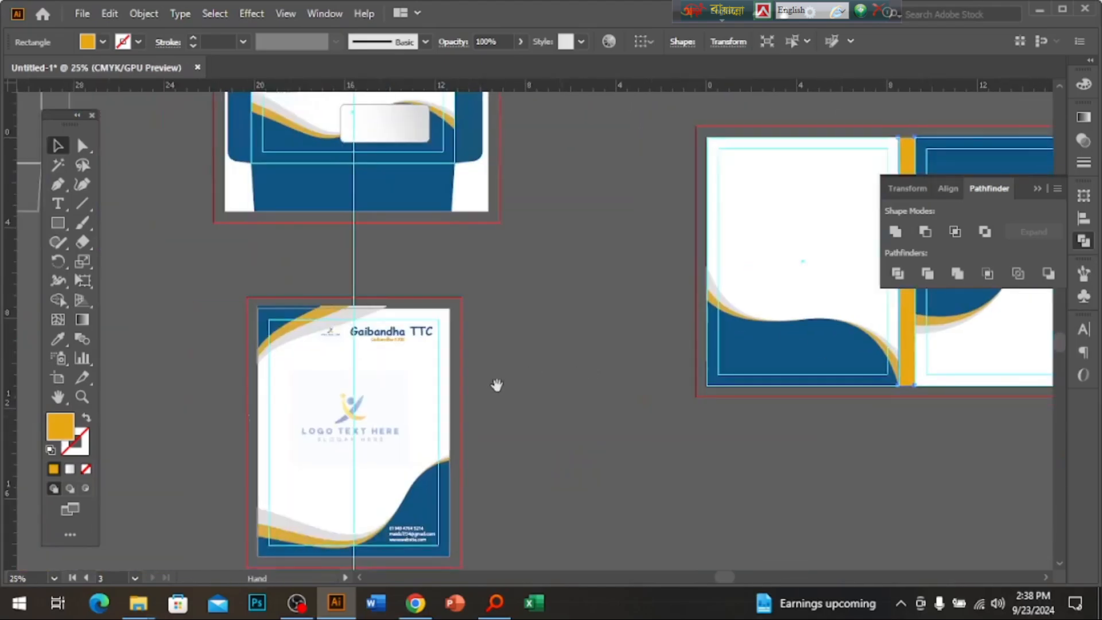
drag(495, 384, 466, 462)
click(454, 448)
click(347, 418)
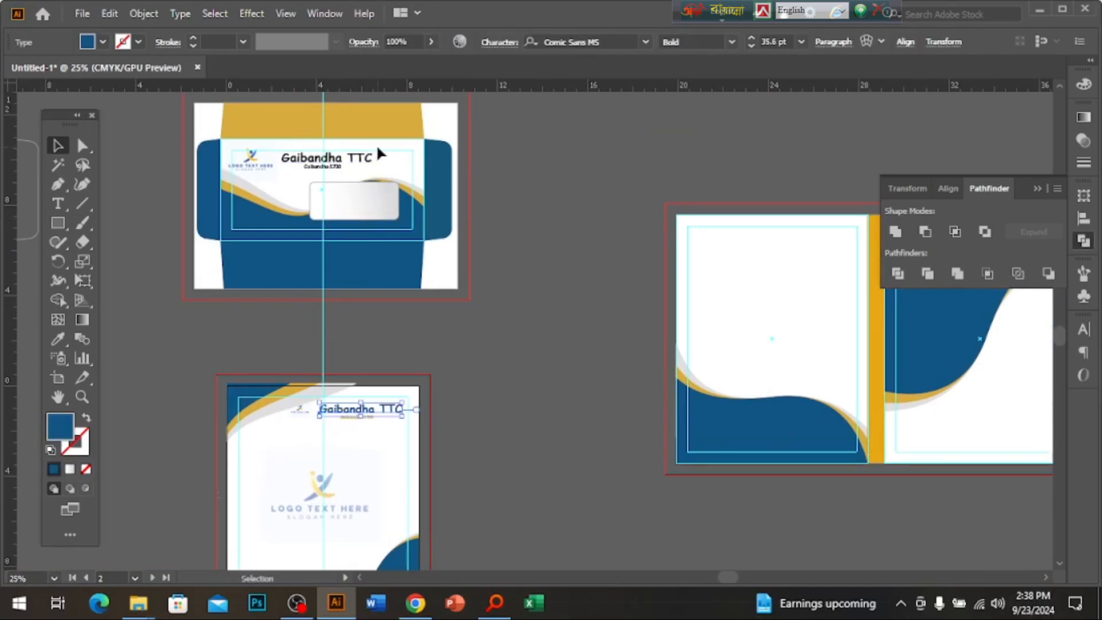
drag(377, 148, 1041, 415)
shift+click(267, 161)
drag(908, 414, 423, 438)
Move the logo to the cover's blue upper-left and bring it in front of the blue shape.
scroll(598, 354, up, 1)
click(541, 475)
drag(540, 475, 559, 339)
drag(582, 509, 602, 448)
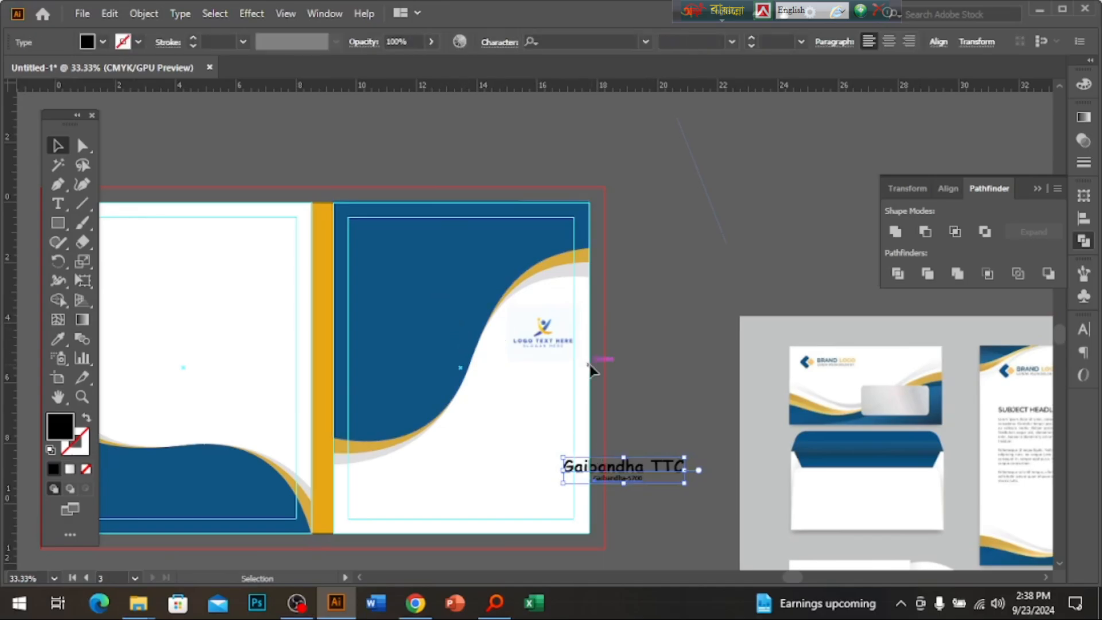
drag(552, 339, 417, 267)
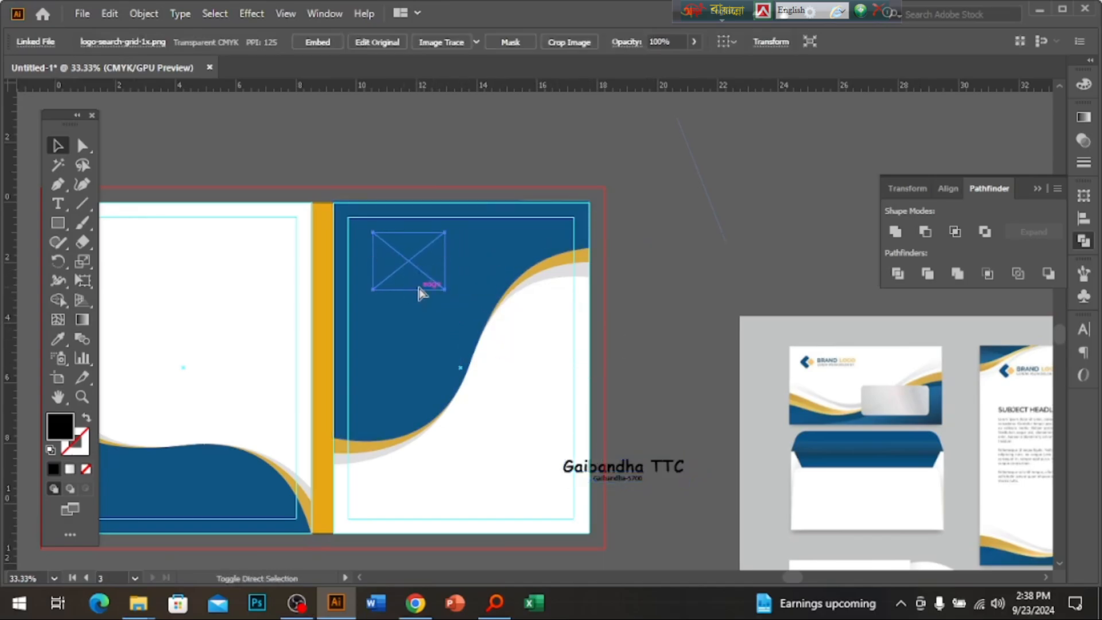
key(ctrl+shift+])
ctrl+click(447, 318)
scroll(829, 528, down, 2)
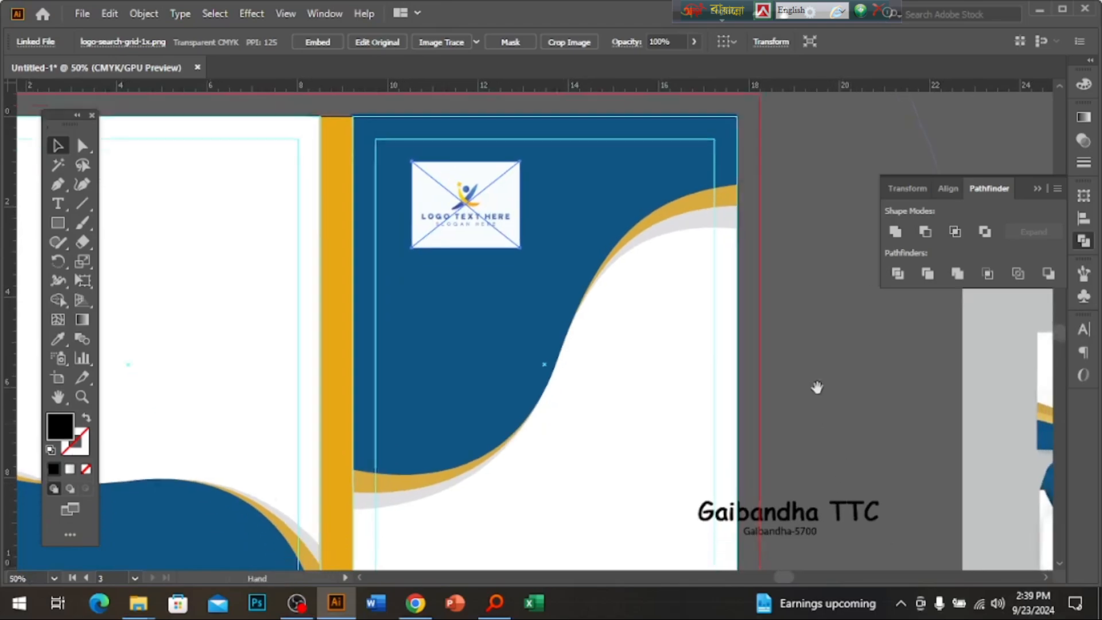
drag(463, 214, 532, 236)
Place the Gaibandha TTC title under the logo, colour it white and bring it to front.
drag(795, 506, 474, 288)
click(1084, 83)
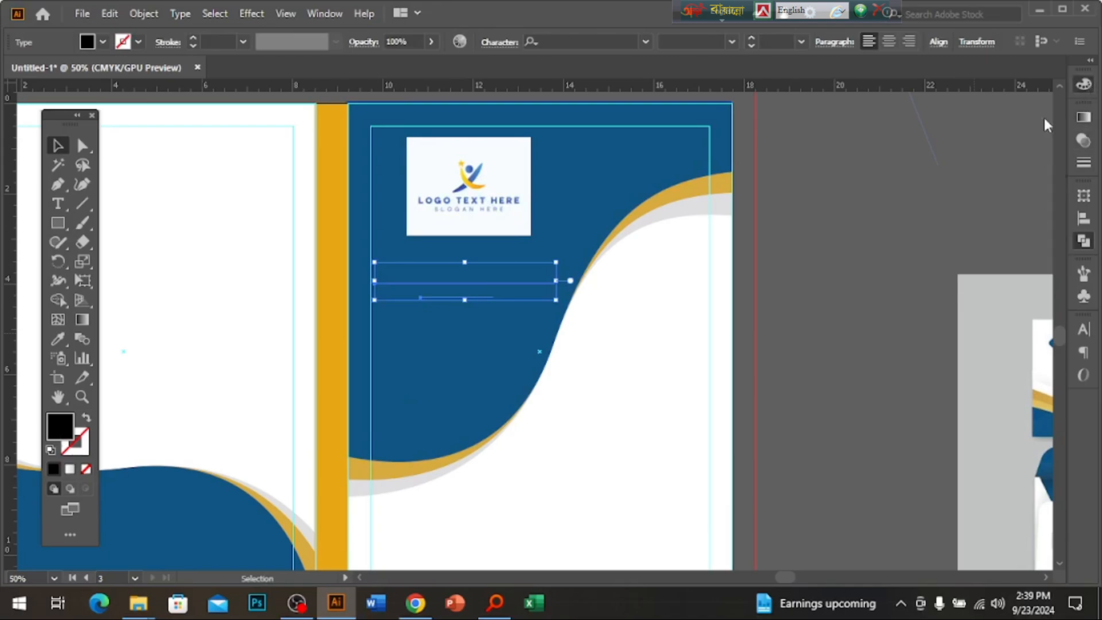
click(905, 185)
right_click(467, 254)
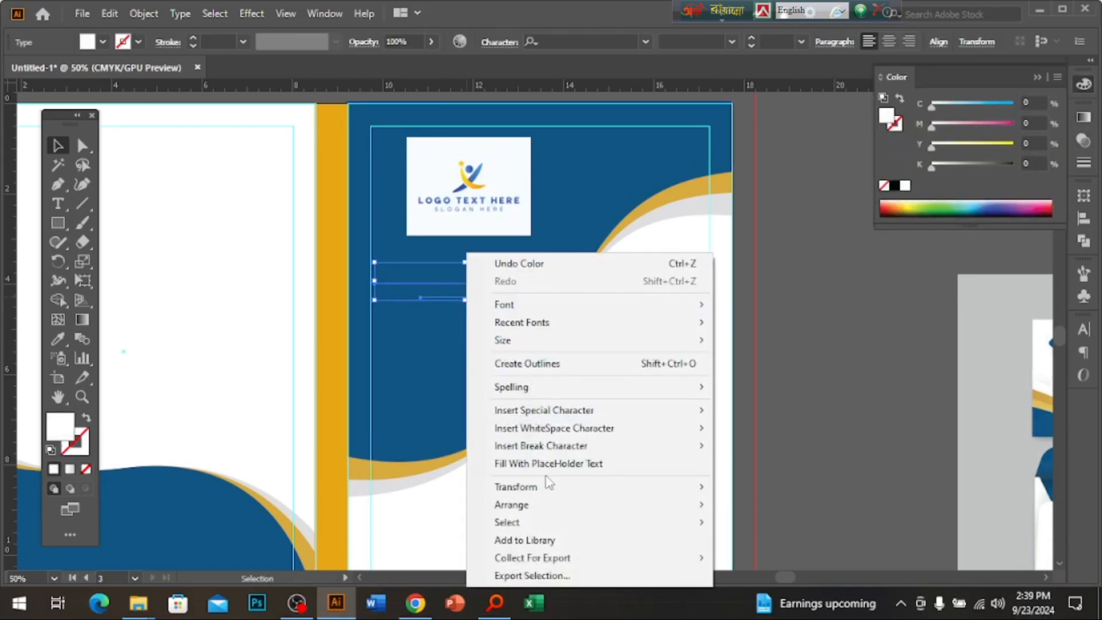
mouse_move(556, 516)
click(753, 560)
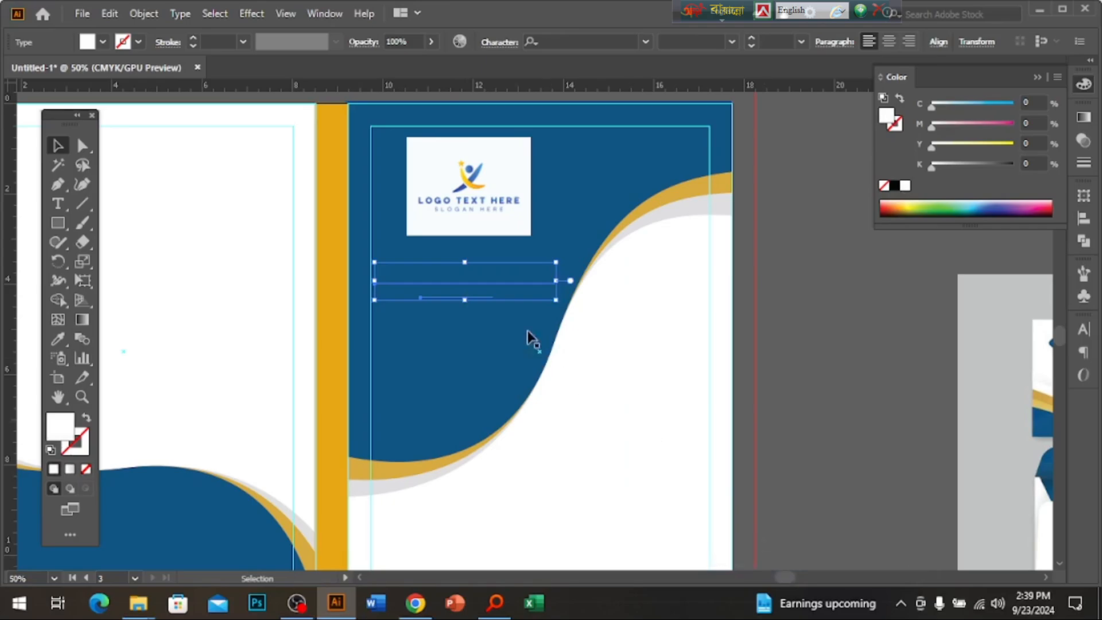
right_click(510, 253)
mouse_move(615, 503)
click(799, 509)
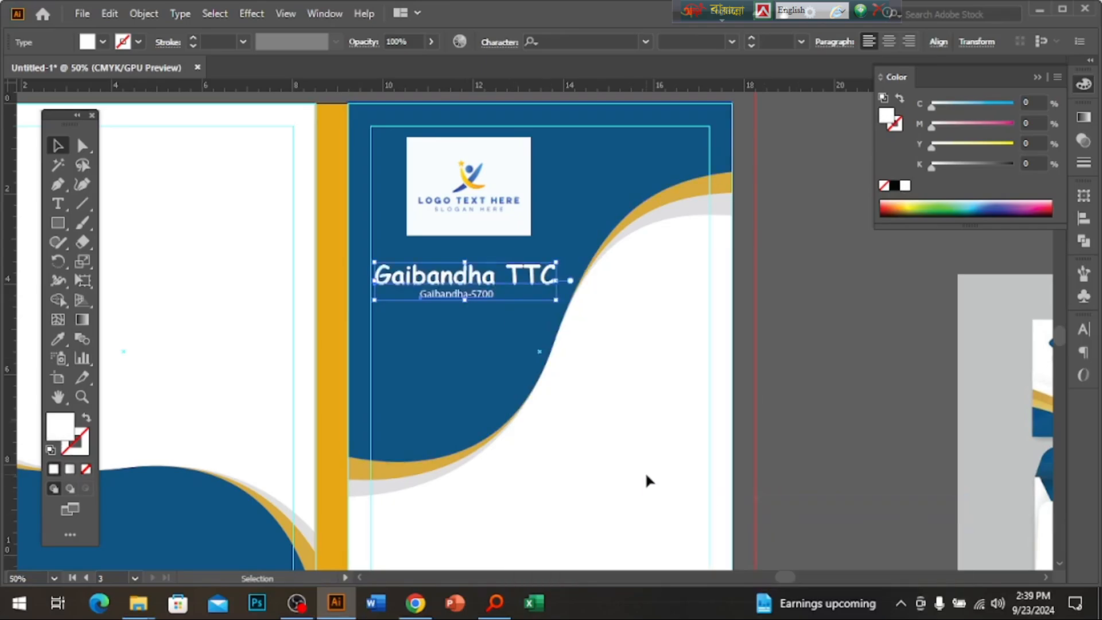
Select the phone, e-mail and website contact text on the letterhead footer.
click(646, 475)
ctrl+alt+click(517, 419)
ctrl+alt+click(518, 420)
drag(468, 392, 658, 407)
drag(345, 370, 694, 440)
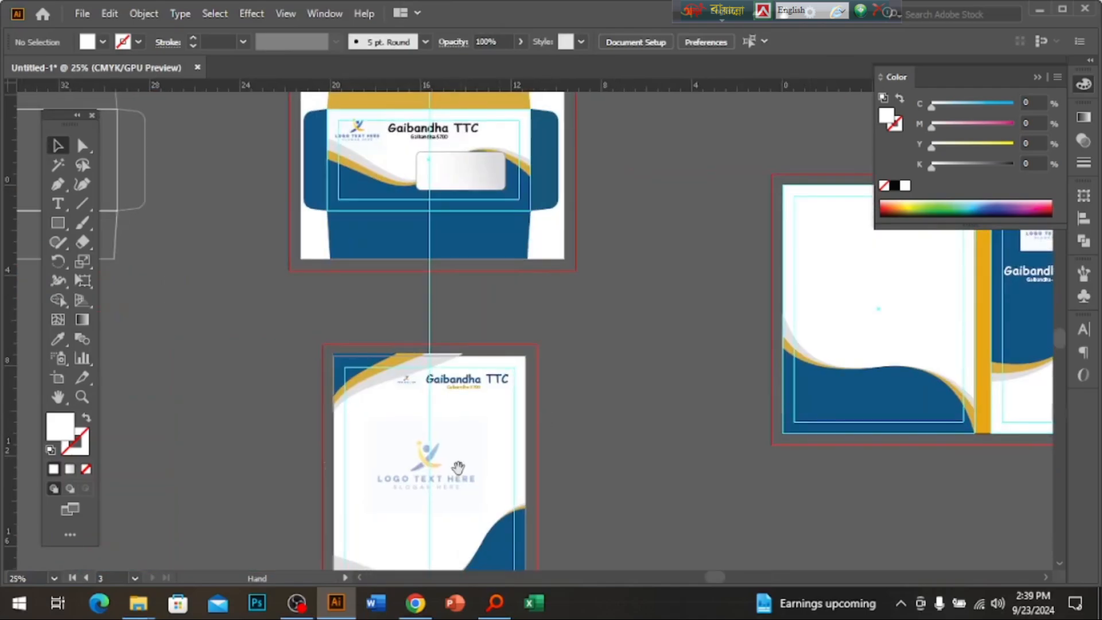
drag(430, 526, 543, 440)
click(622, 500)
click(612, 483)
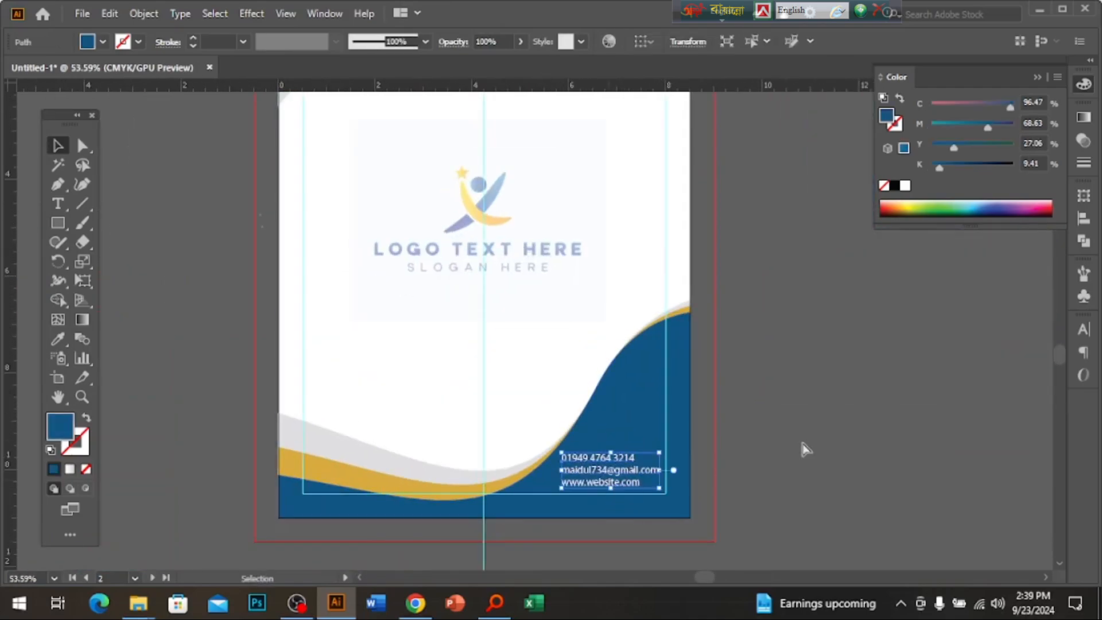
Paste the contact lines onto the back cover inside the blue wave area.
ctrl+alt+click(795, 358)
scroll(770, 364, up, 3)
ctrl+click(585, 347)
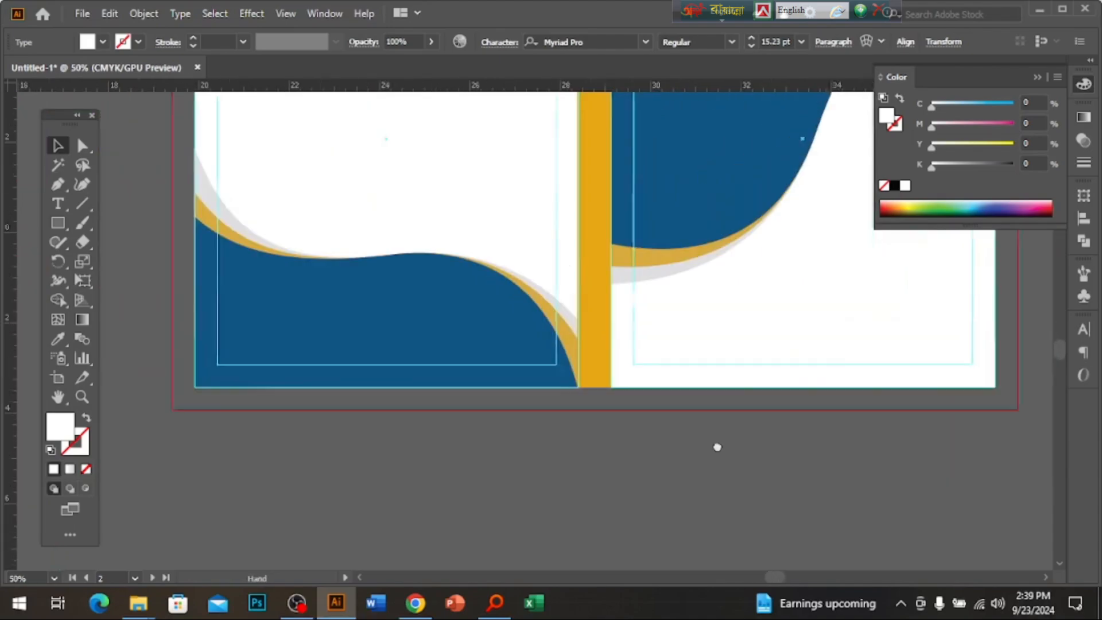
ctrl+click(716, 446)
key(ctrl+v)
drag(522, 332, 472, 371)
click(638, 522)
key(ctrl+minus)
key(ctrl+minus)
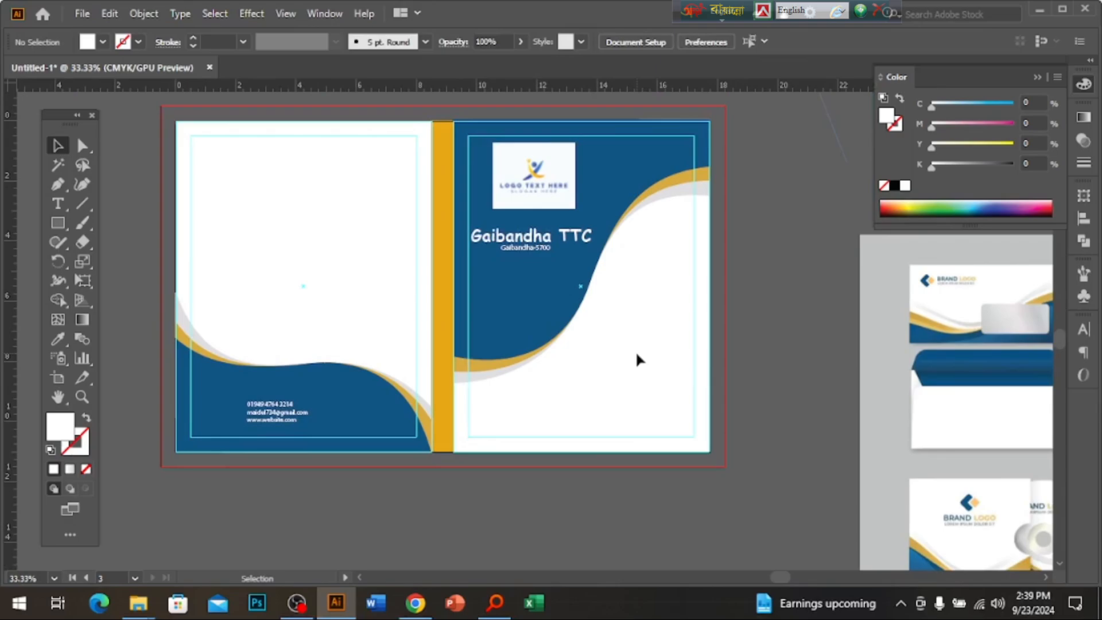
Look over the stationery mockup and check the Behance book mockup in Chrome.
ctrl+alt+click(662, 402)
ctrl+alt+click(662, 401)
drag(660, 388, 678, 439)
ctrl+click(575, 396)
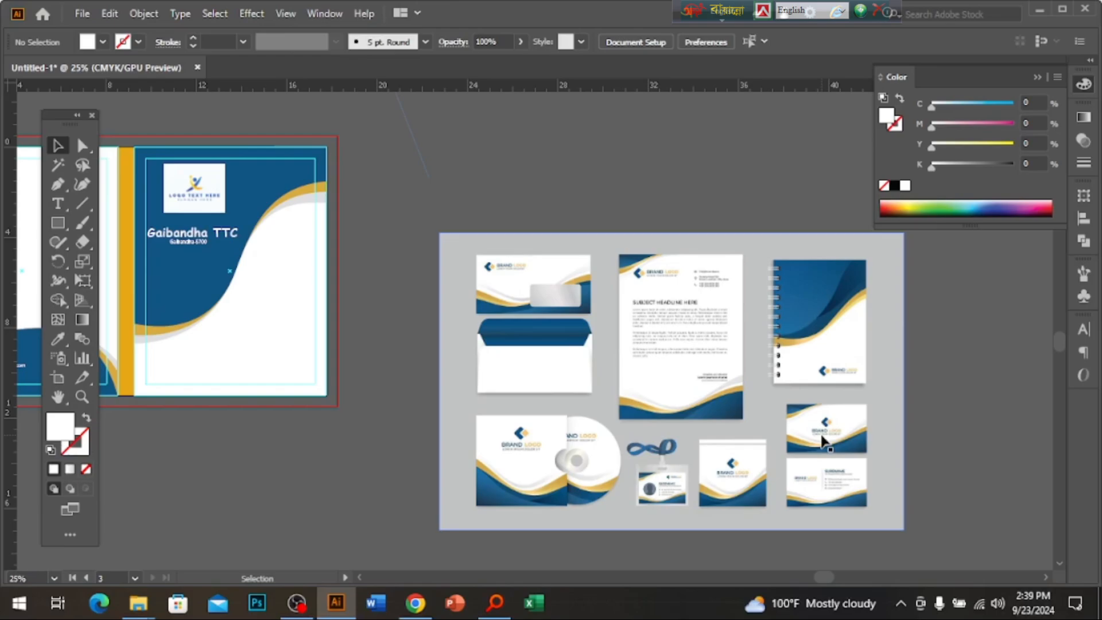
key(ctrl+space)
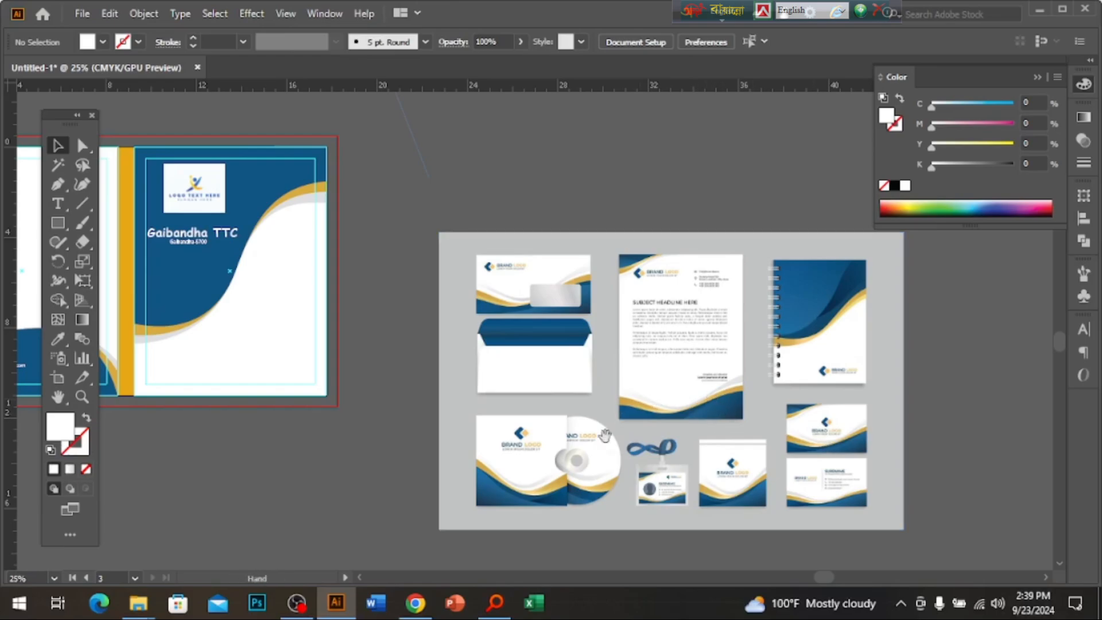
click(416, 603)
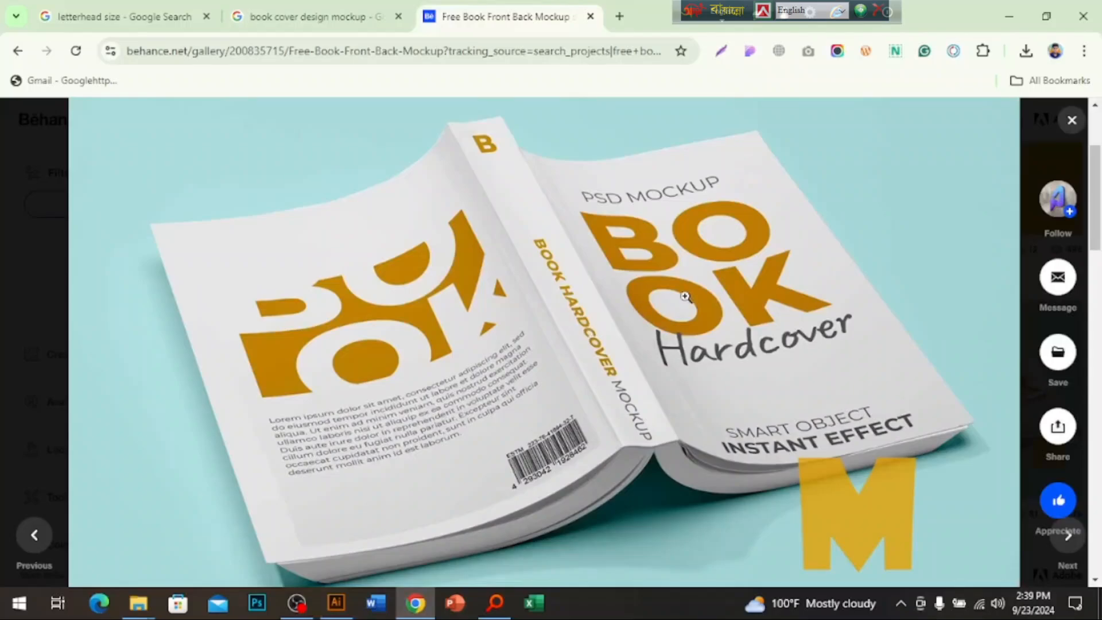
click(336, 603)
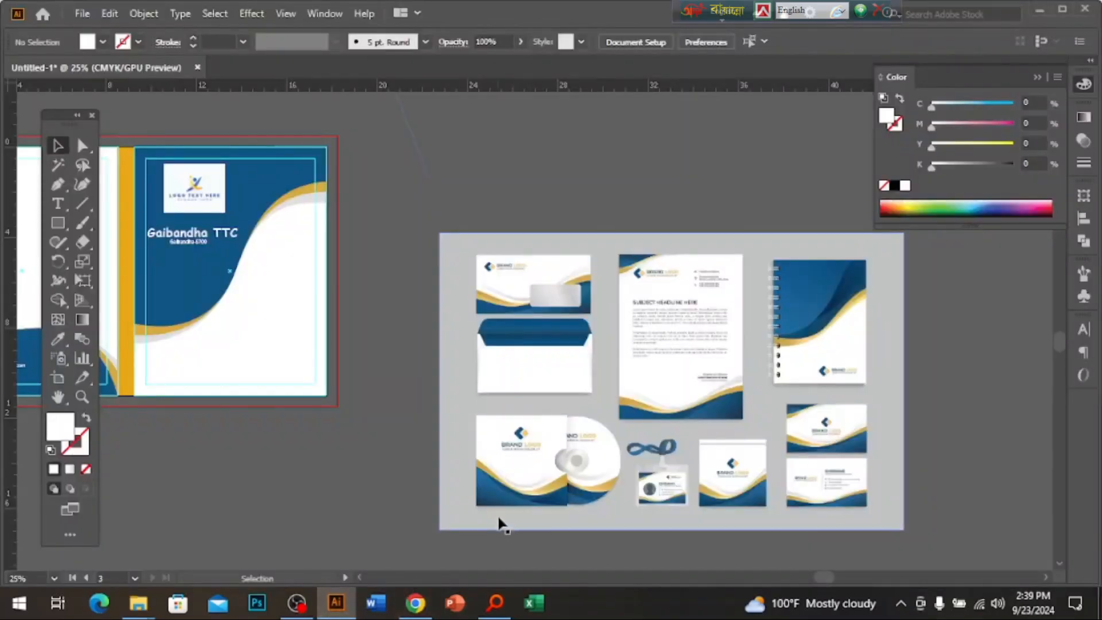
Zoom in on the notebook's spiral binding in the stationery mockup.
key(ctrl+space)
triple_click(751, 289)
key(space)
drag(178, 488, 783, 256)
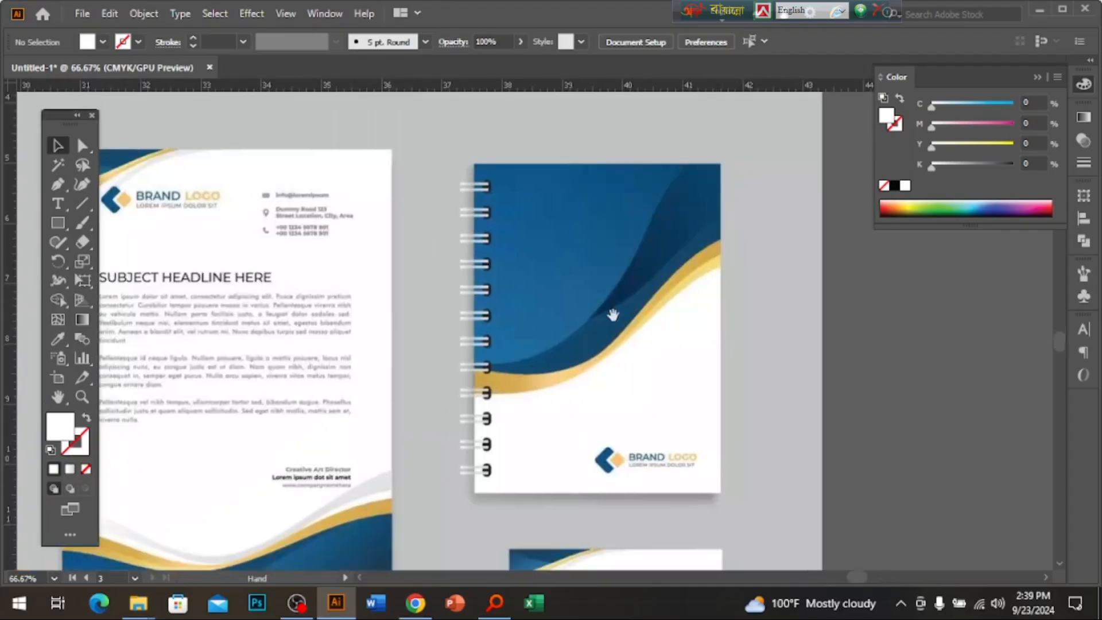
scroll(467, 480, up, 2)
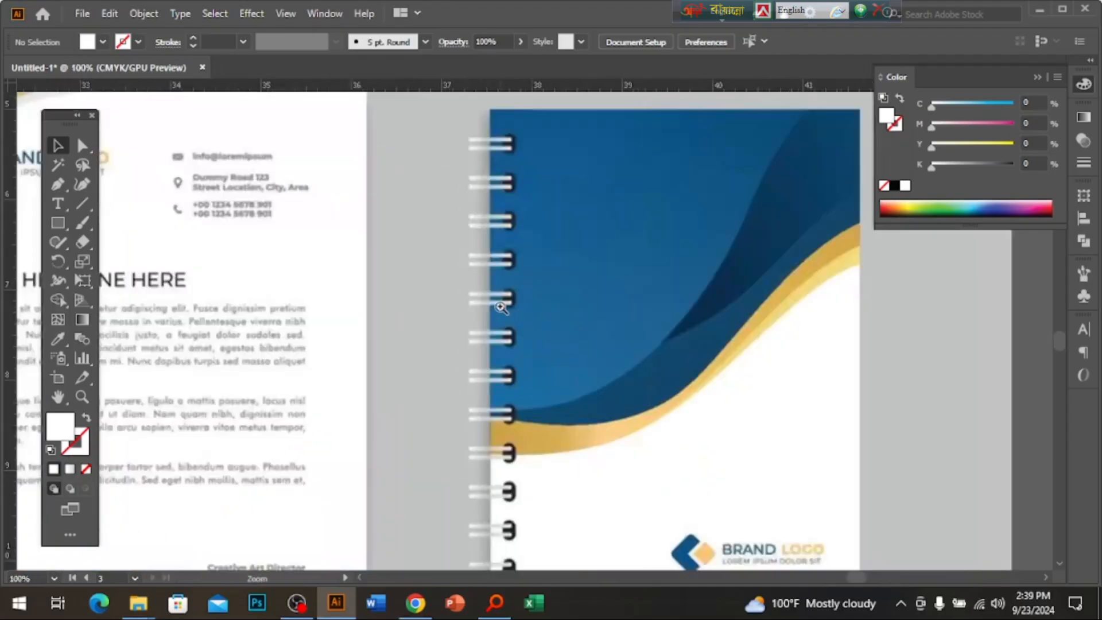
scroll(505, 320, up, 6)
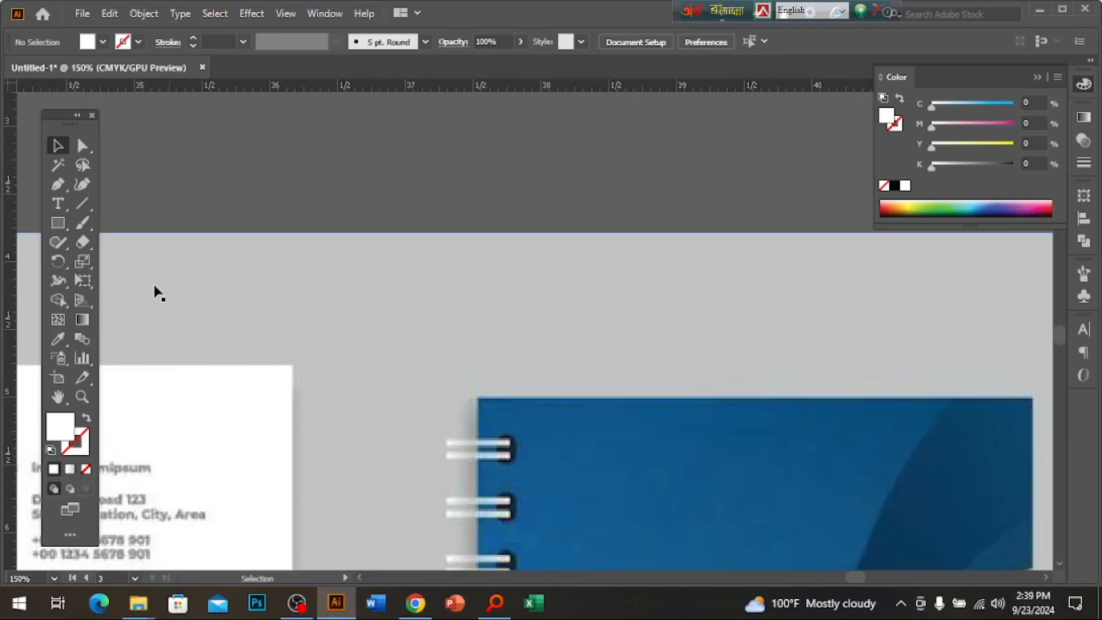
click(57, 223)
click(123, 244)
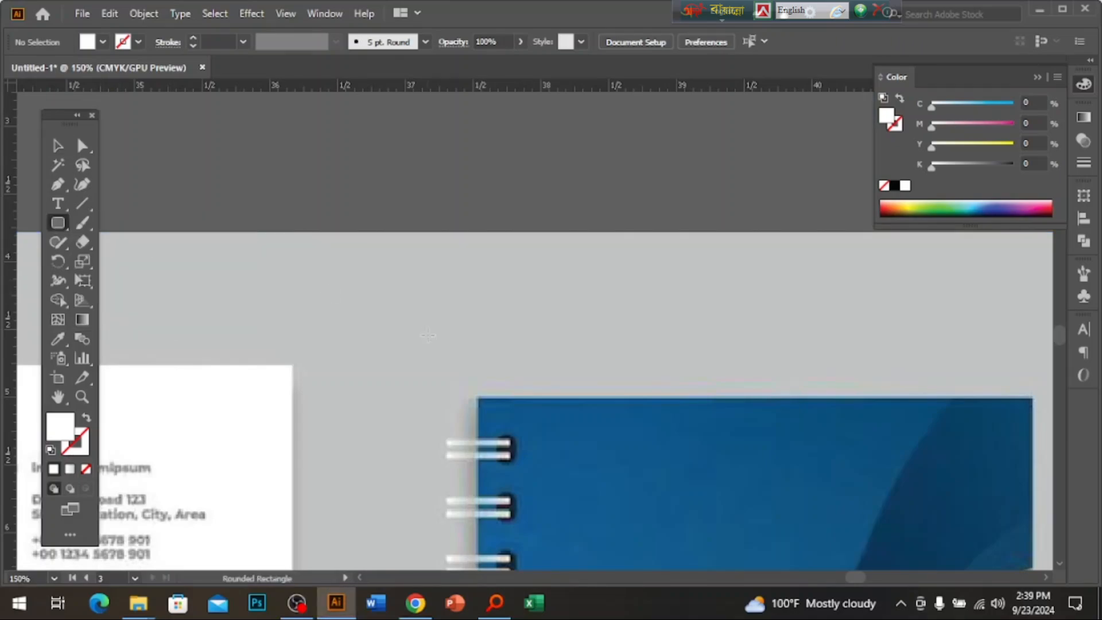
drag(416, 294, 509, 302)
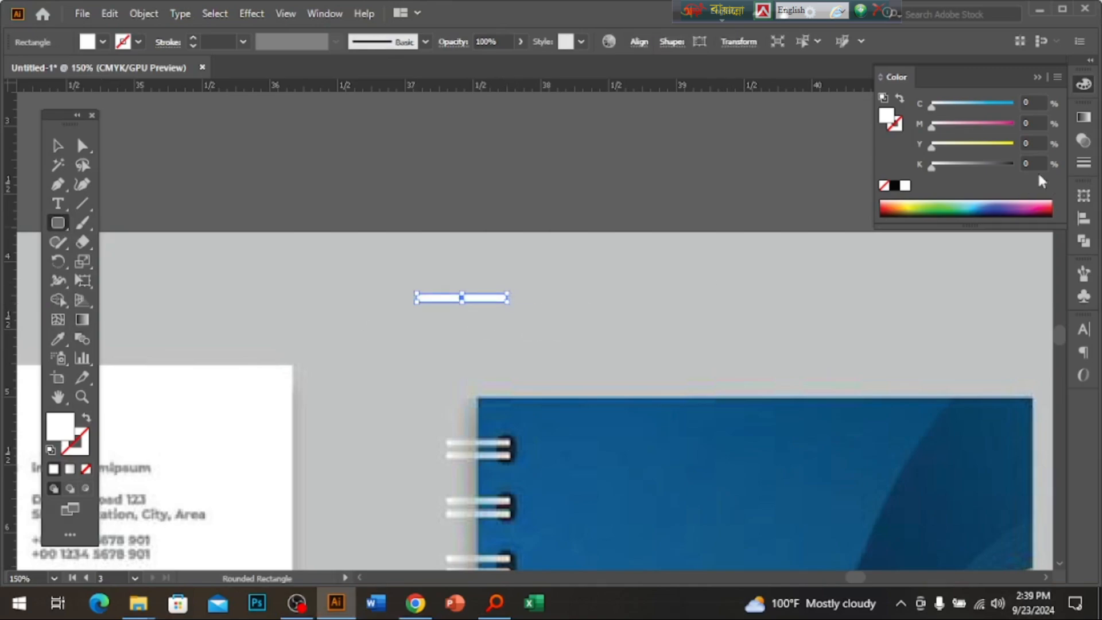
click(1085, 118)
click(962, 136)
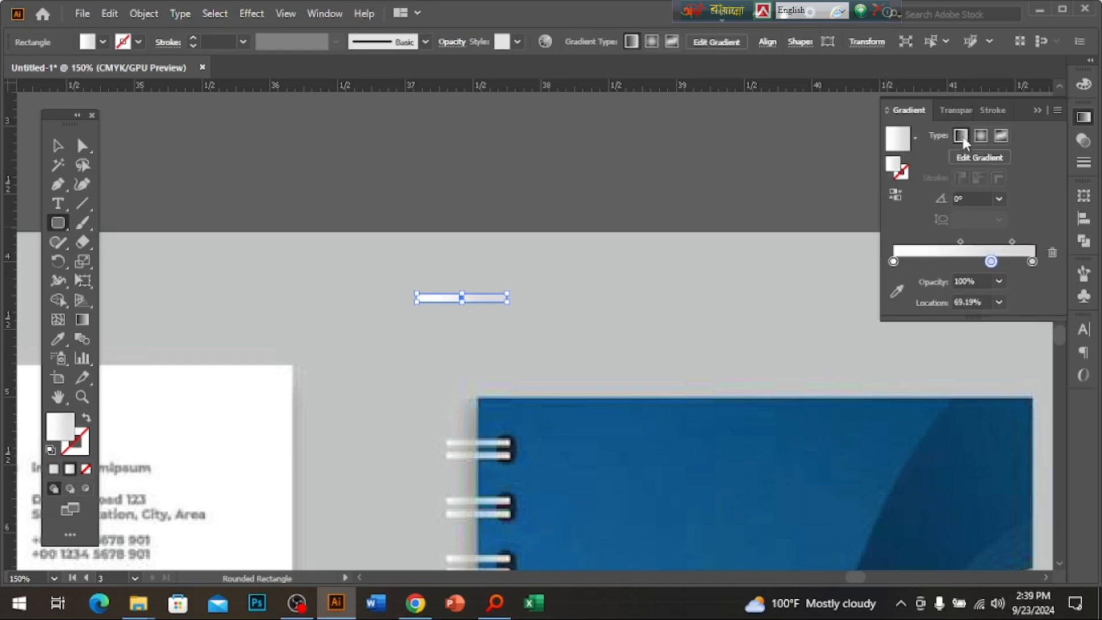
key(v)
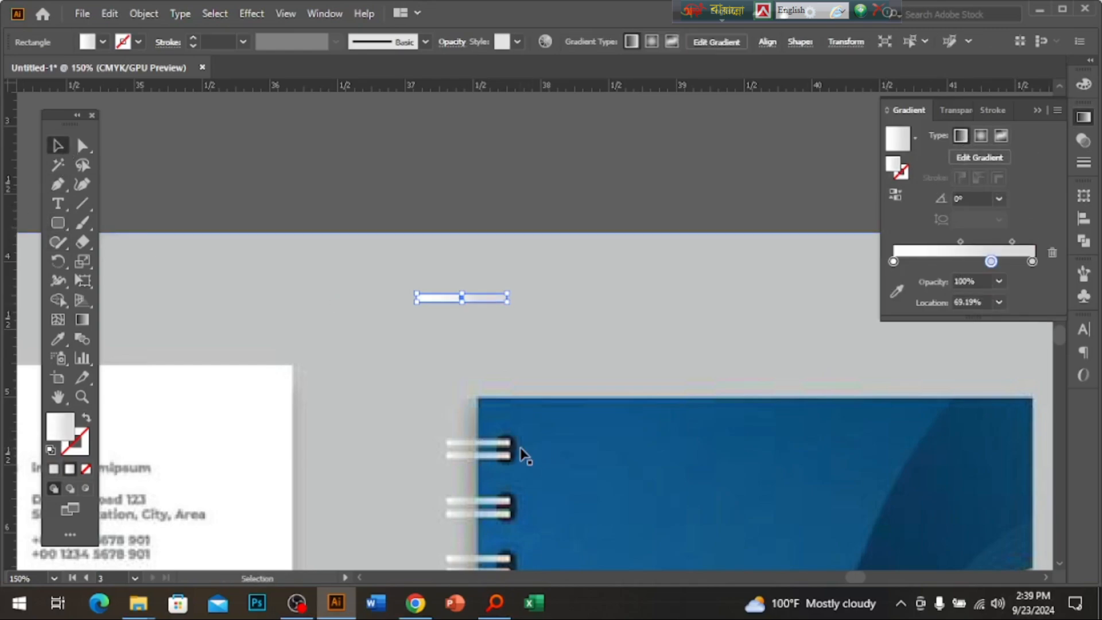
scroll(517, 332, up, 2)
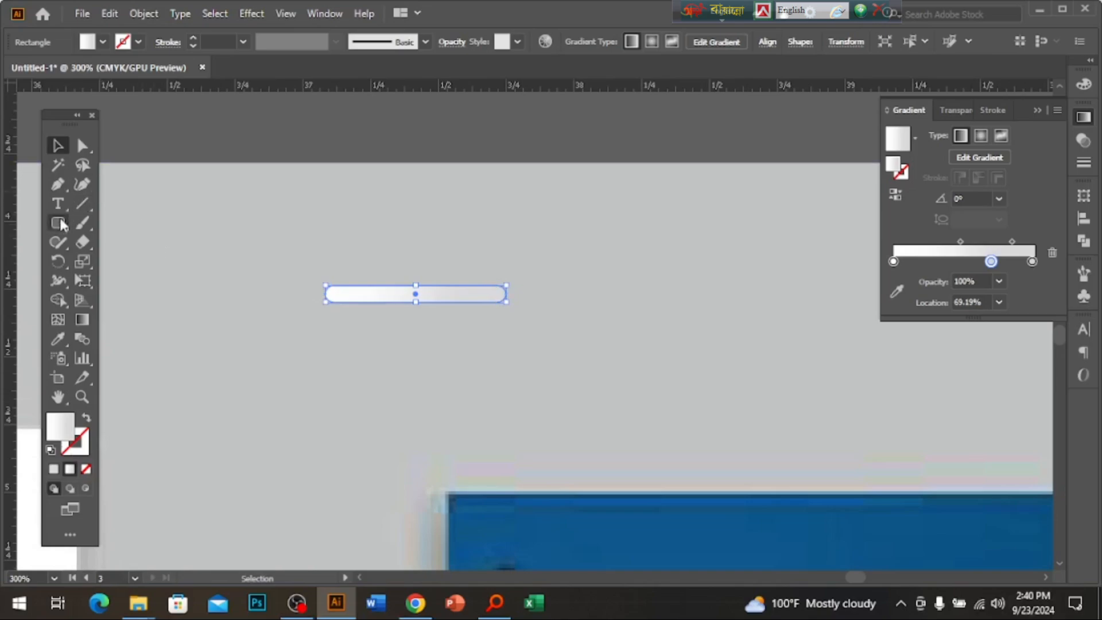
drag(57, 223, 107, 263)
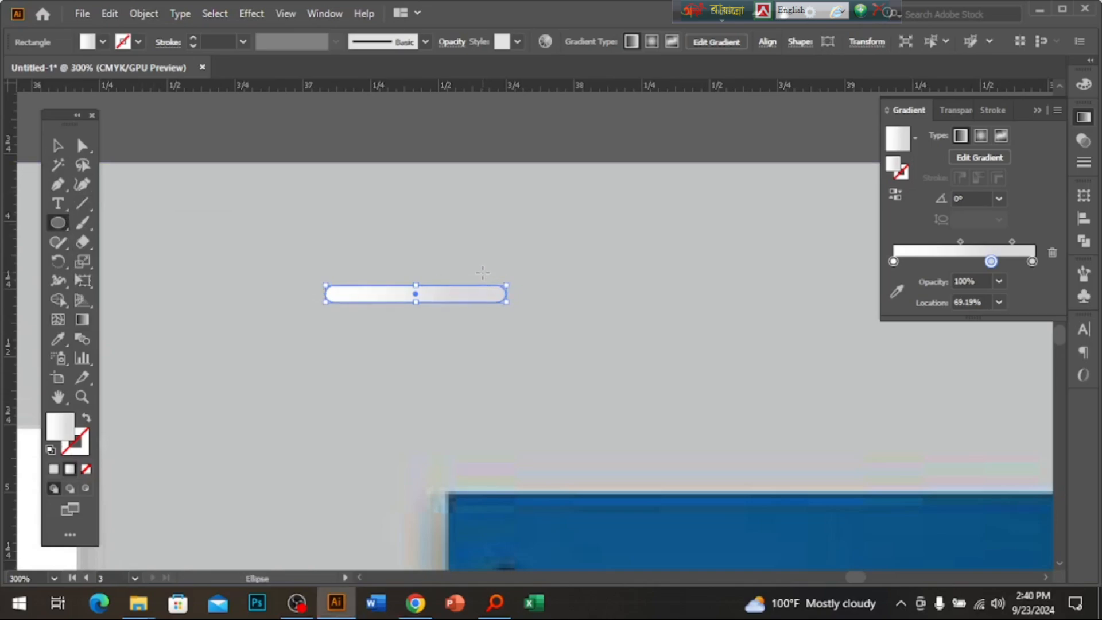
drag(483, 274, 517, 333)
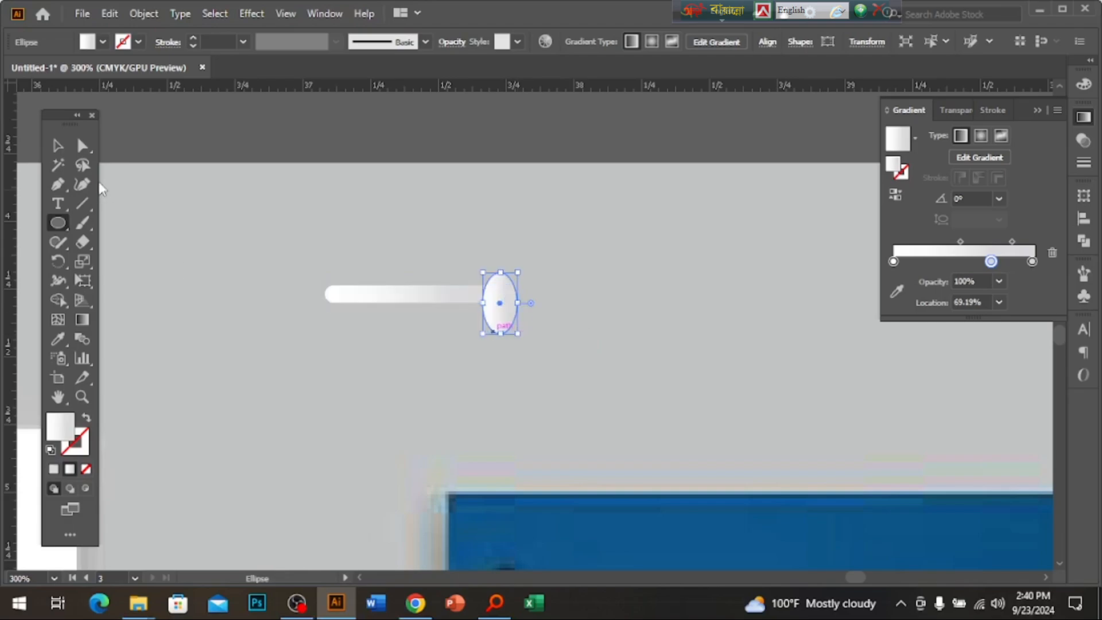
click(58, 146)
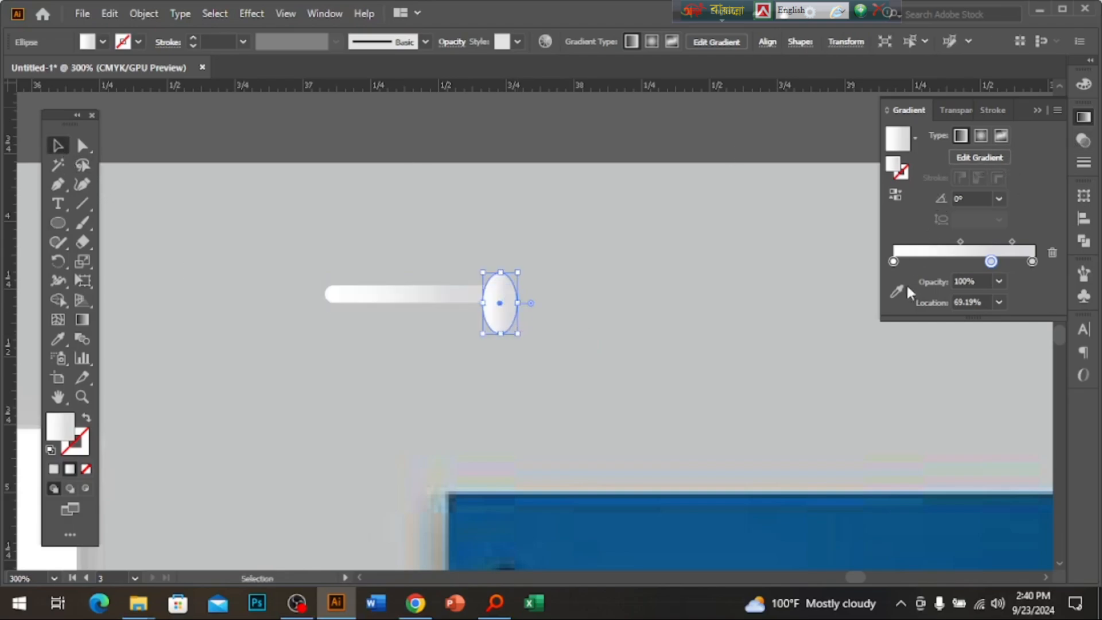
click(86, 469)
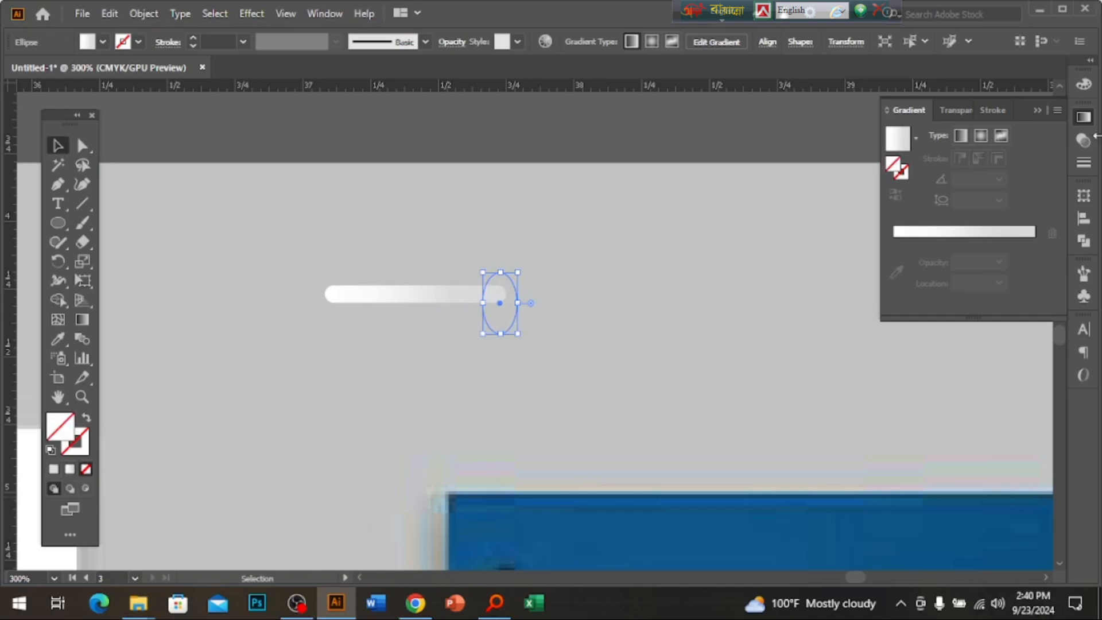
click(1082, 86)
click(895, 185)
click(441, 296)
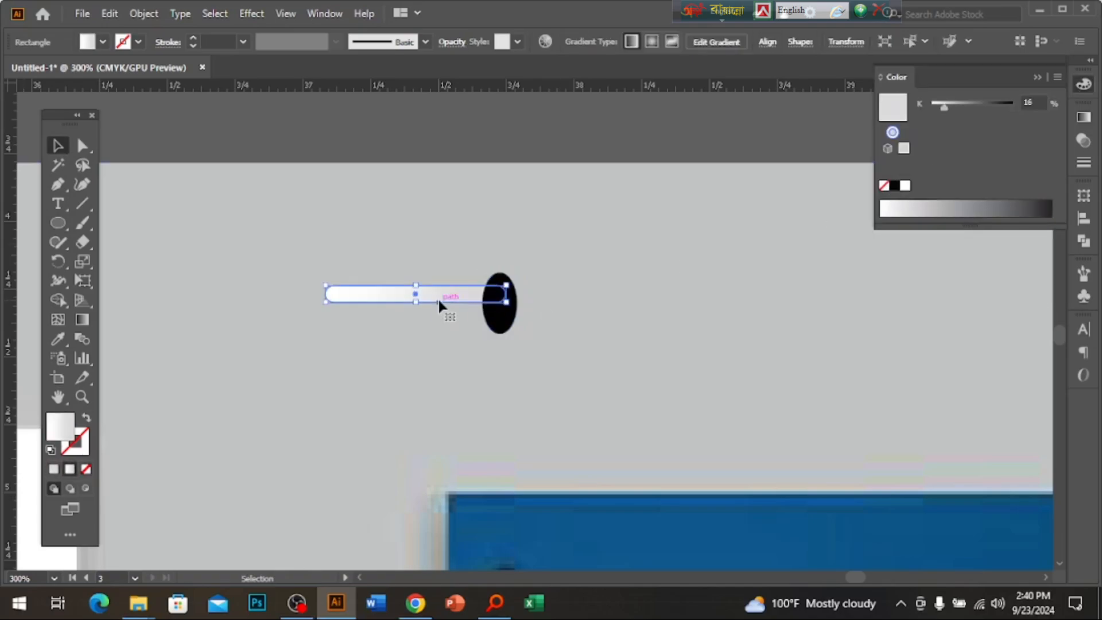
right_click(441, 296)
mouse_move(515, 505)
click(643, 503)
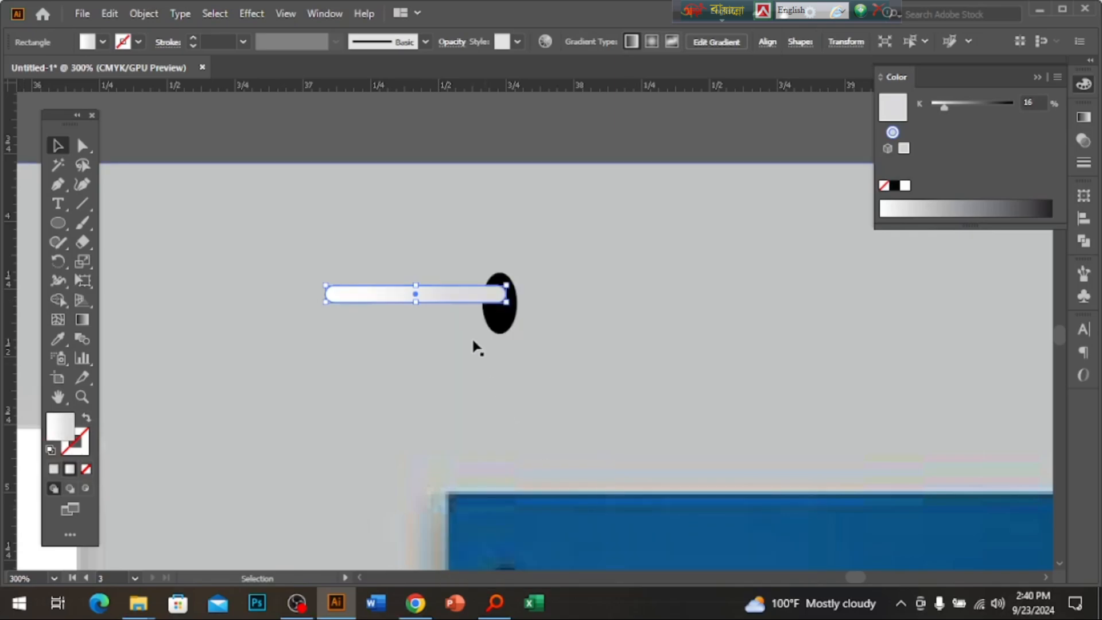
drag(458, 303, 458, 324)
click(513, 293)
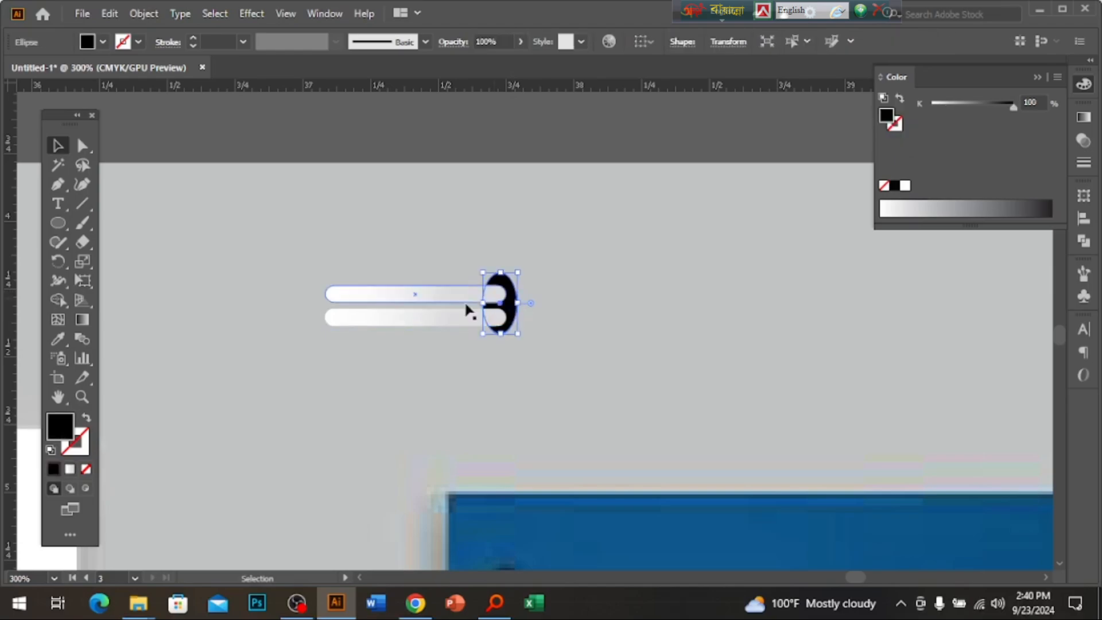
shift+click(463, 300)
shift+click(446, 323)
ctrl+alt+click(558, 379)
ctrl+alt+click(560, 380)
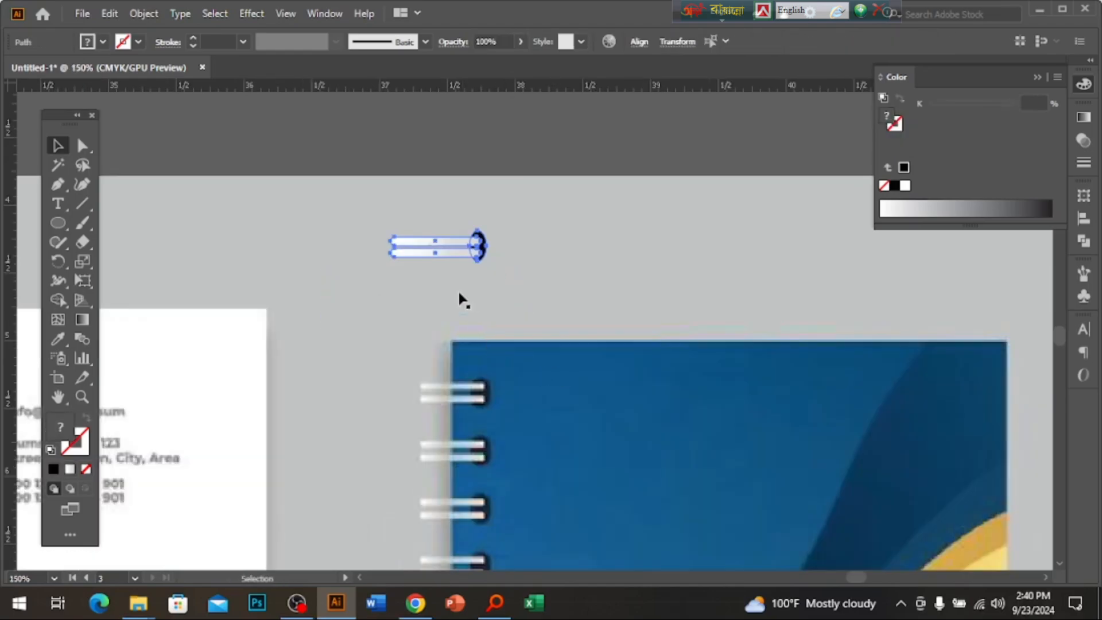
drag(444, 258, 445, 320)
key(ctrl+d)
key(ctrl+d)
key(ctrl+d)
key(ctrl+d)
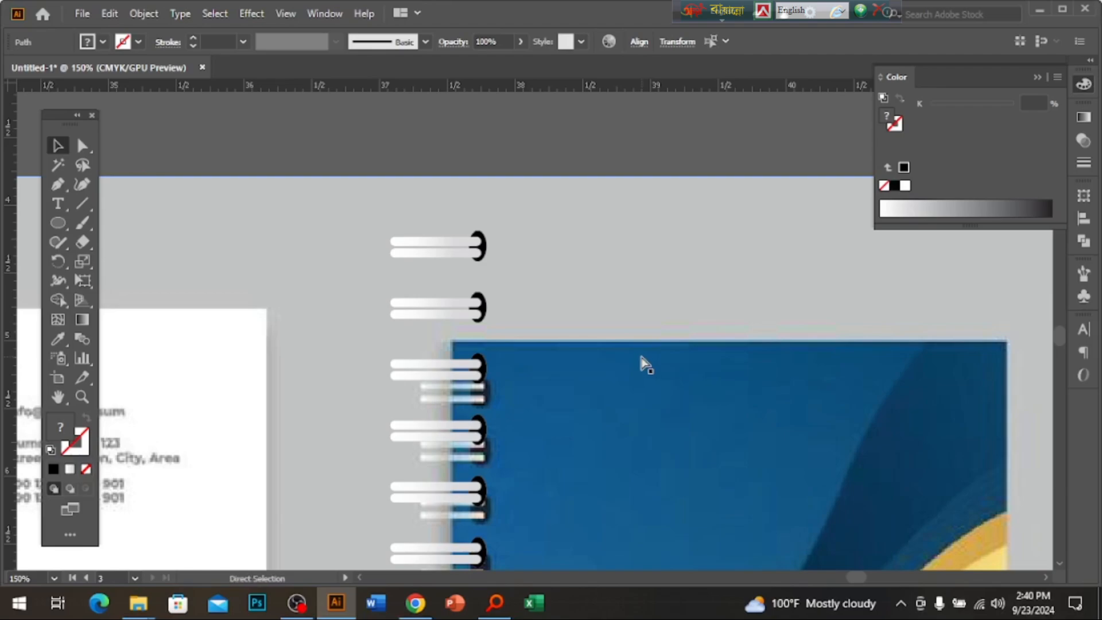
key(ctrl+z)
key(ctrl+z)
key(ctrl+z)
key(ctrl+z)
key(ctrl+z)
key(ctrl+z)
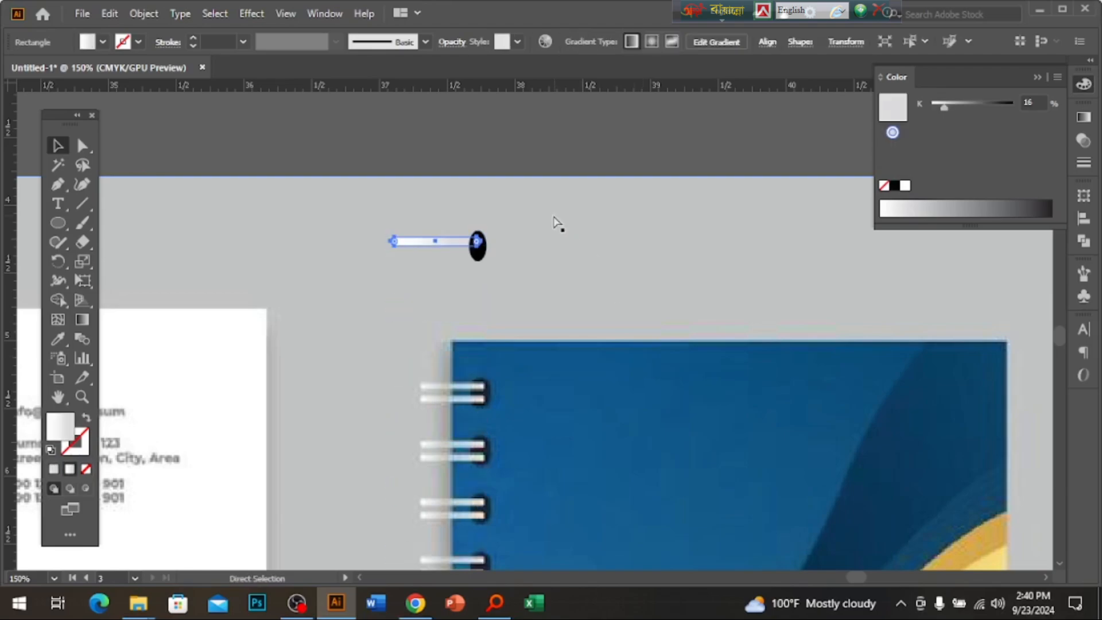
key(ctrl+z)
key(ctrl+z)
key(ctrl+z)
key(ctrl+z)
key(ctrl+z)
Zoom out to review the cover spread and stationery mockup, then bring OBS Studio forward.
ctrl+alt+click(495, 360)
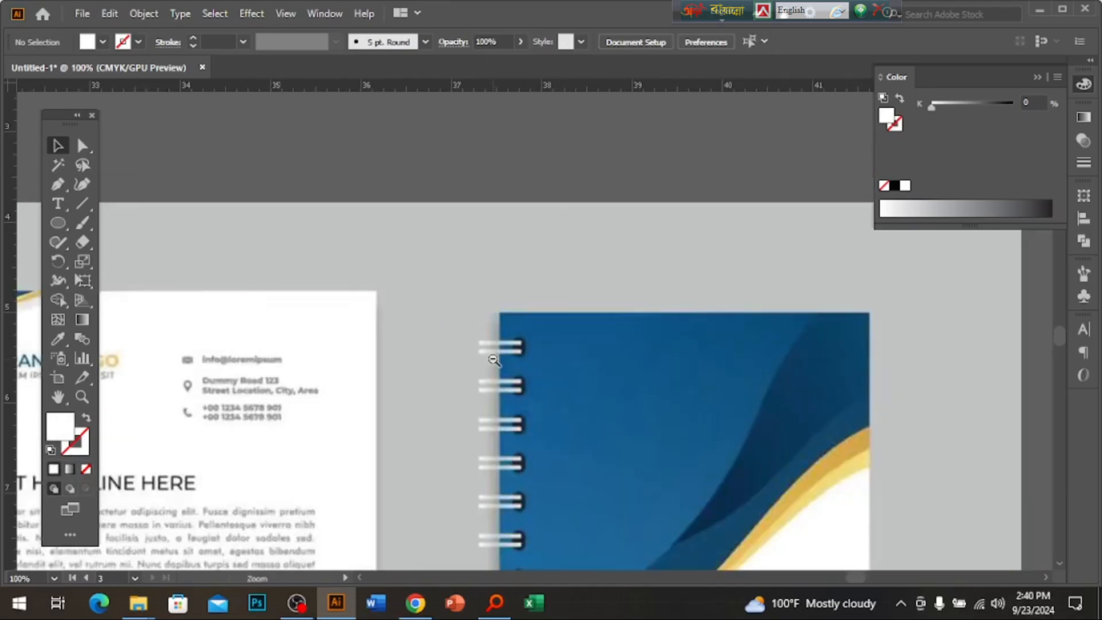
ctrl+alt+click(494, 360)
ctrl+alt+click(494, 361)
ctrl+alt+click(492, 361)
drag(333, 471, 616, 345)
drag(714, 315, 623, 316)
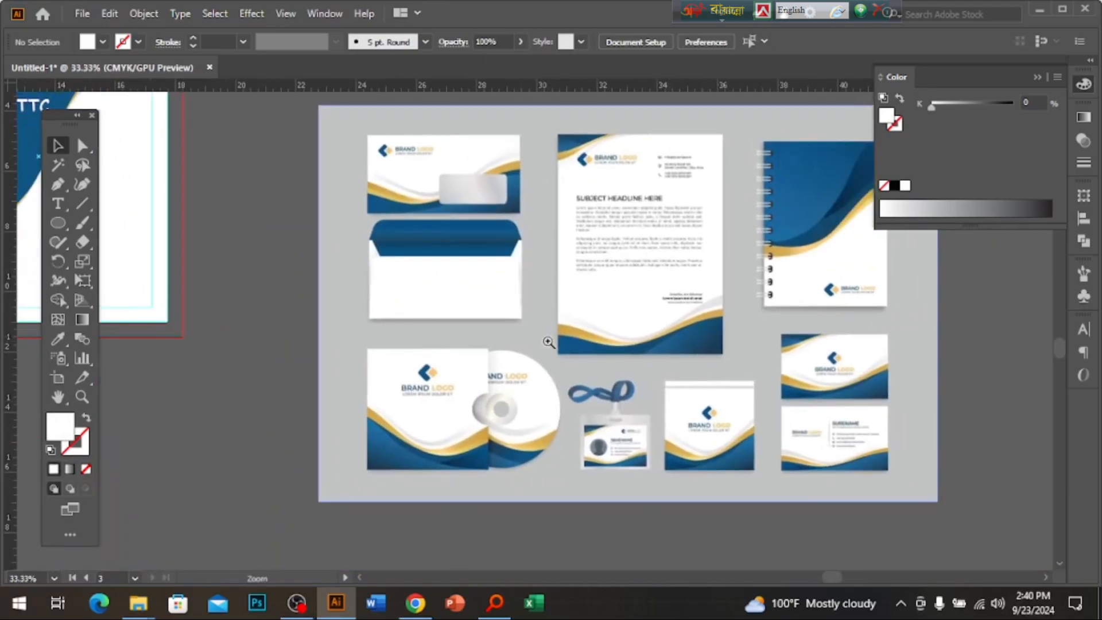
drag(585, 263, 748, 288)
drag(619, 329, 870, 402)
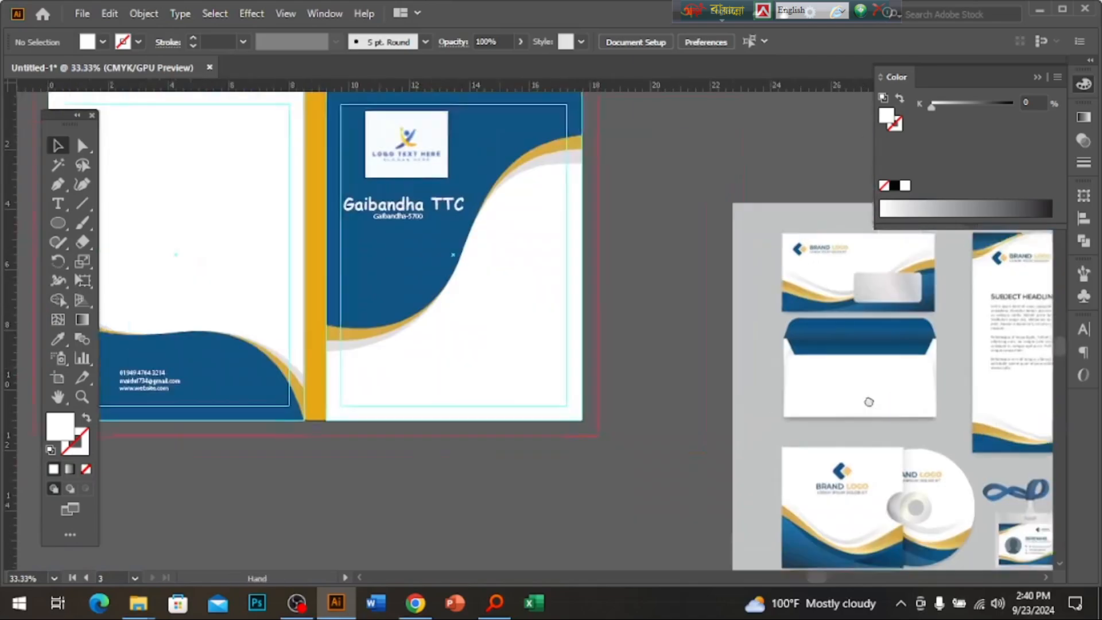
drag(649, 371, 546, 424)
drag(938, 491, 635, 350)
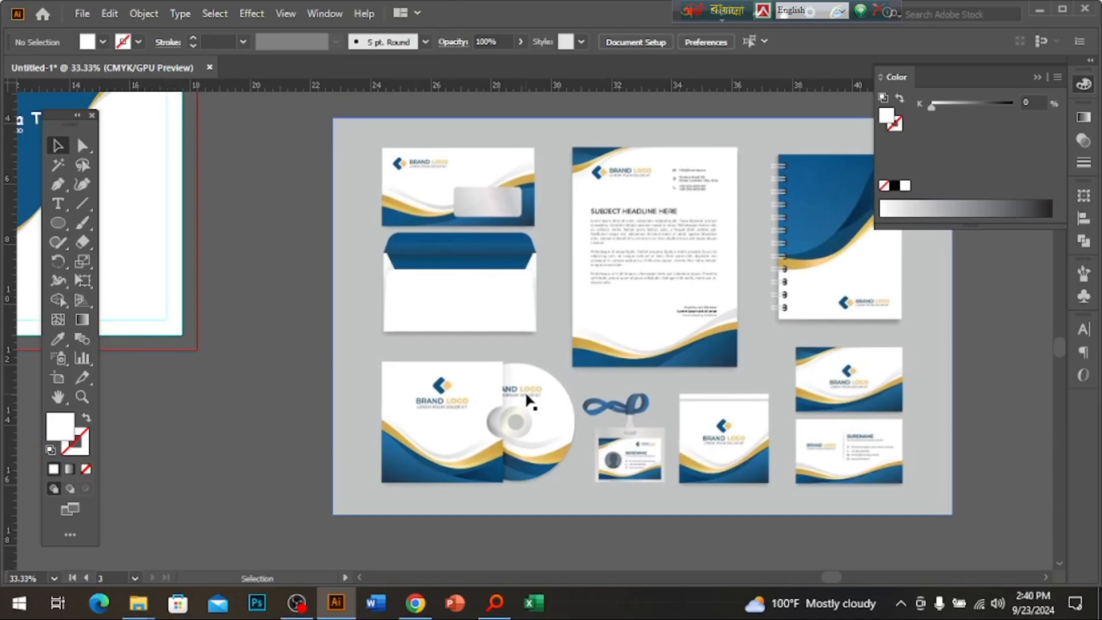
click(296, 603)
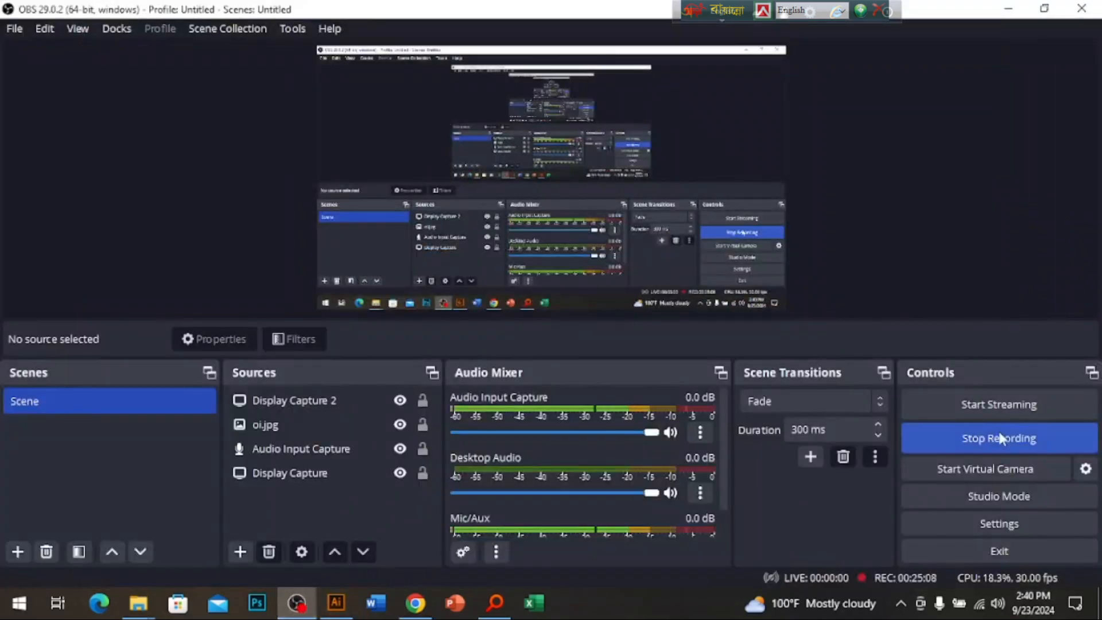